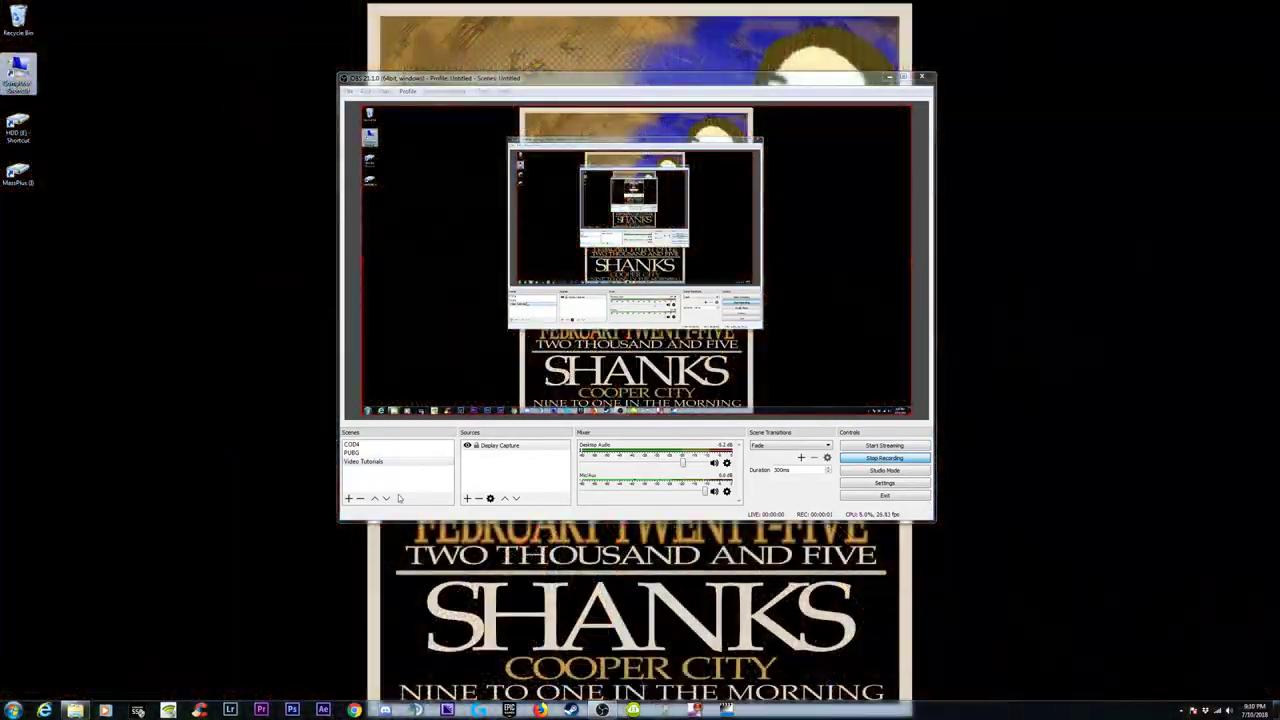
# Browse to the Video folder on Seagate Backup Plus Drive (G:) and select The Left is Unravelling (1).mp4
pyautogui.doubleClick(18, 173)
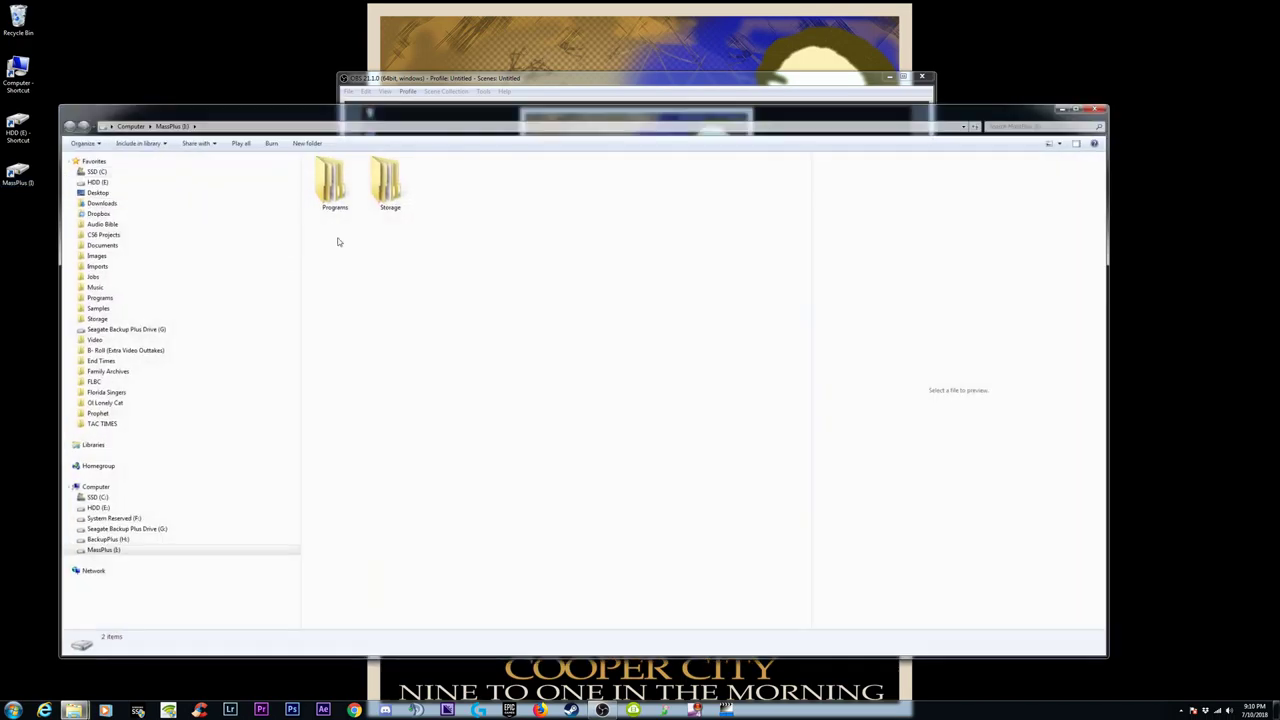
pyautogui.click(120, 329)
pyautogui.click(108, 371)
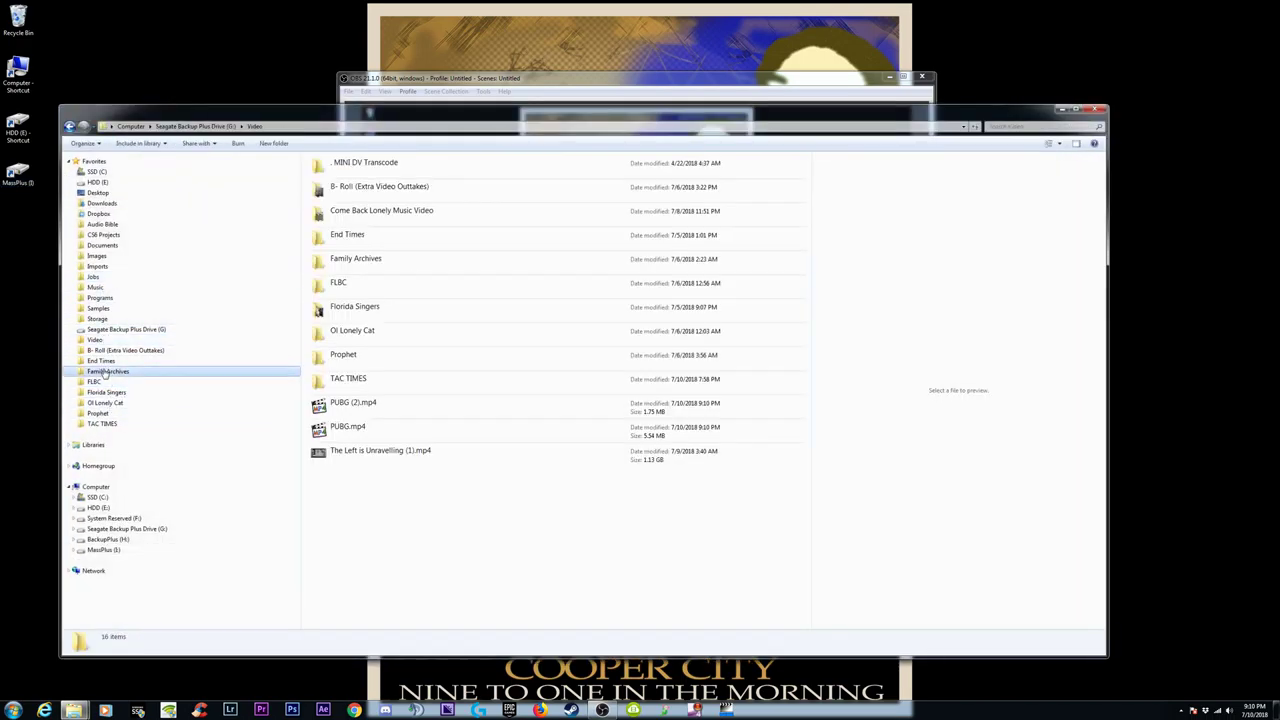
pyautogui.click(96, 256)
pyautogui.click(100, 330)
pyautogui.click(95, 340)
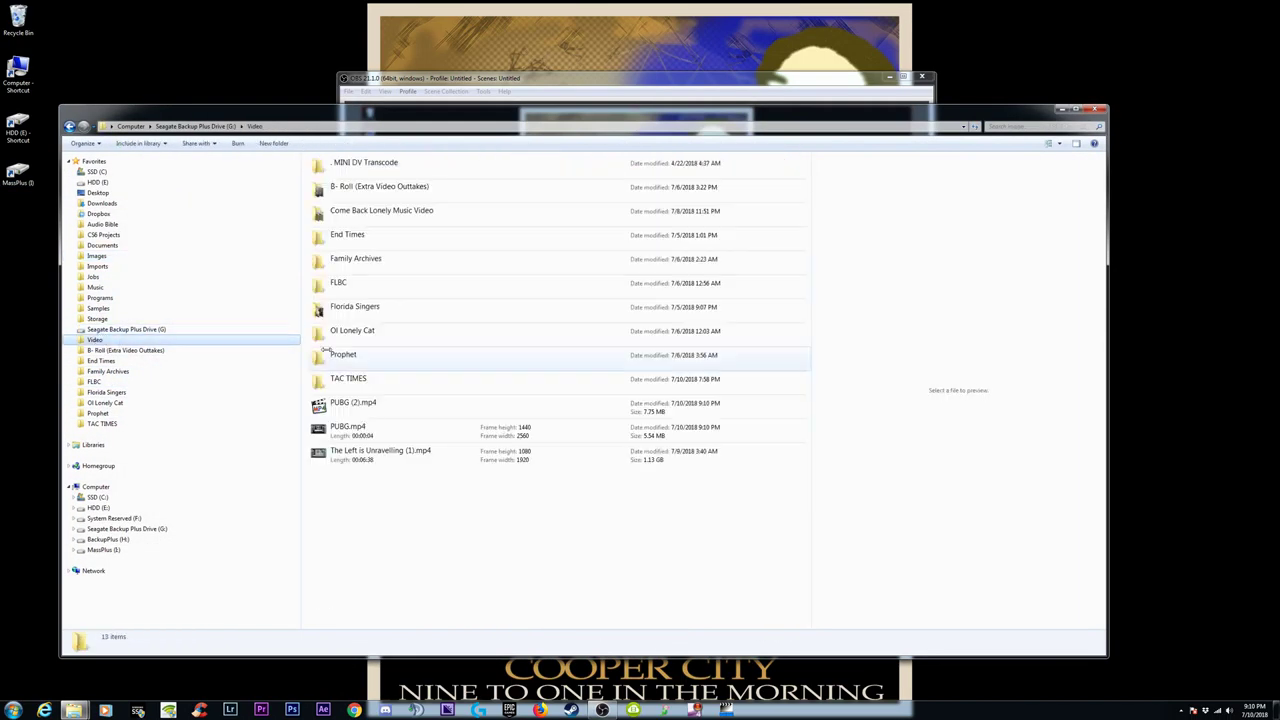
pyautogui.click(394, 458)
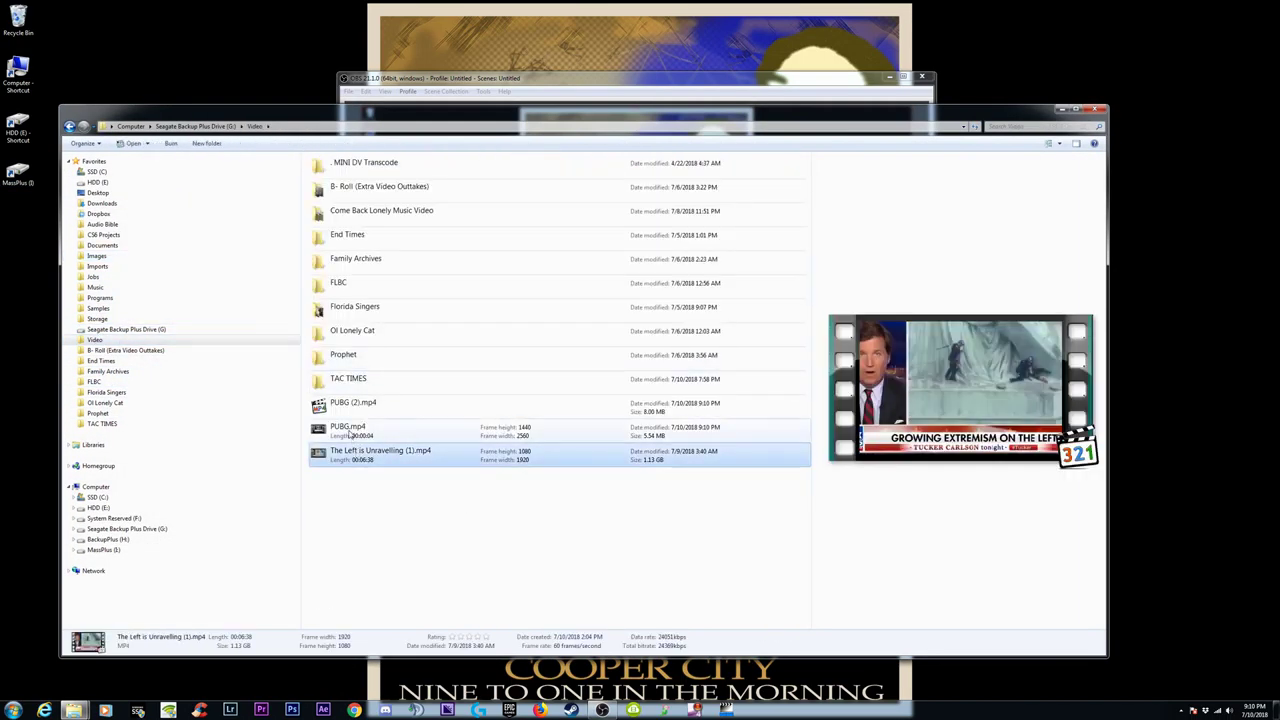
# Check the clip's Open with program choices, cancel without changes, and bring OBS Studio forward
pyautogui.rightClick(396, 456)
pyautogui.moveTo(560, 470)
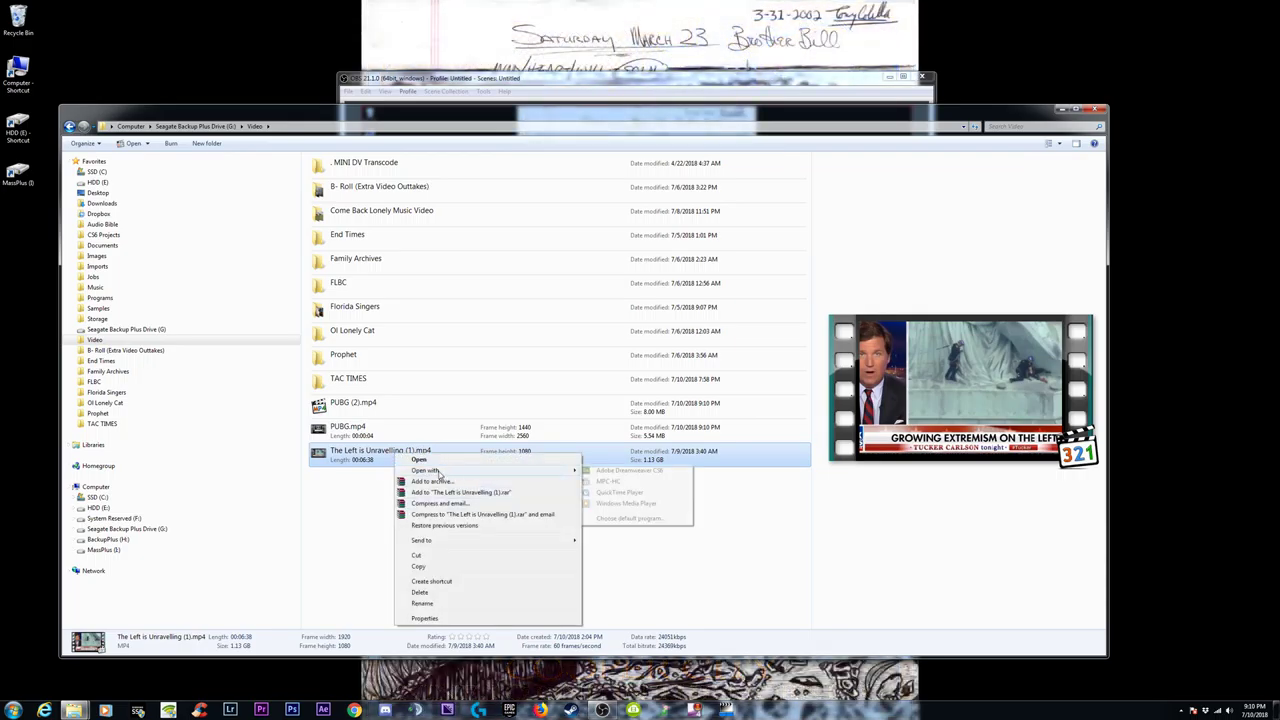
pyautogui.click(630, 518)
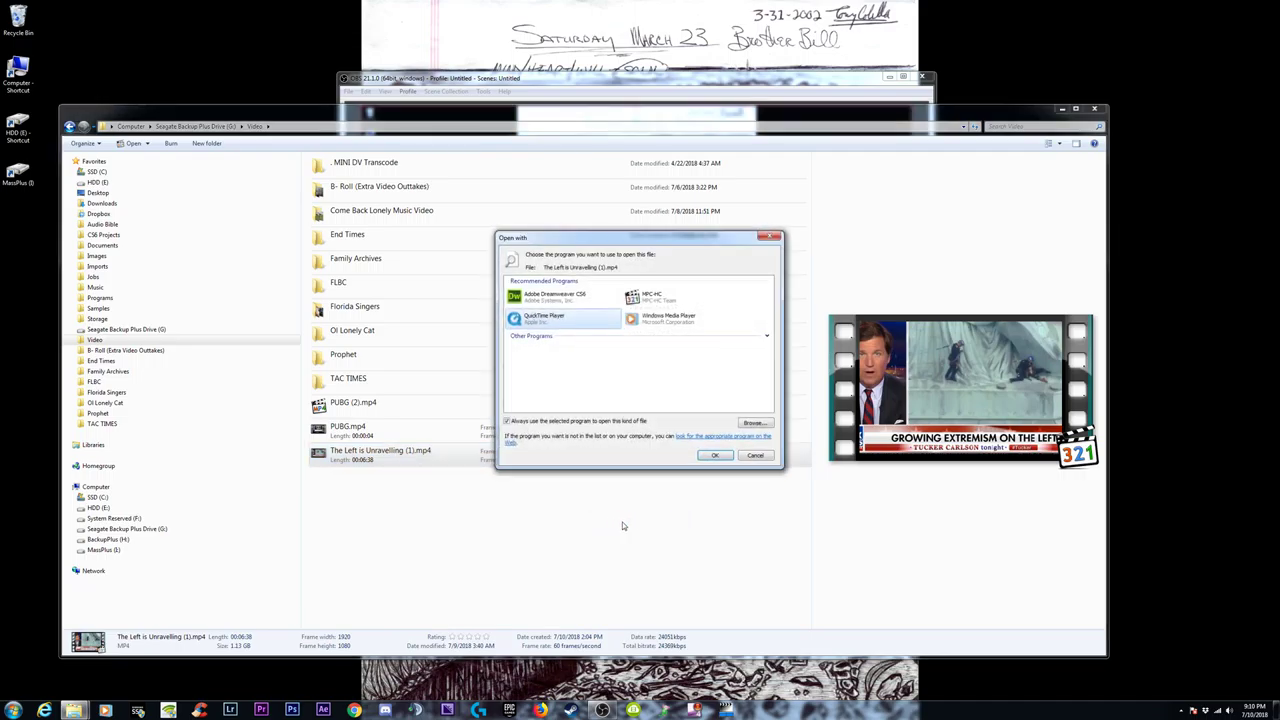
pyautogui.click(750, 424)
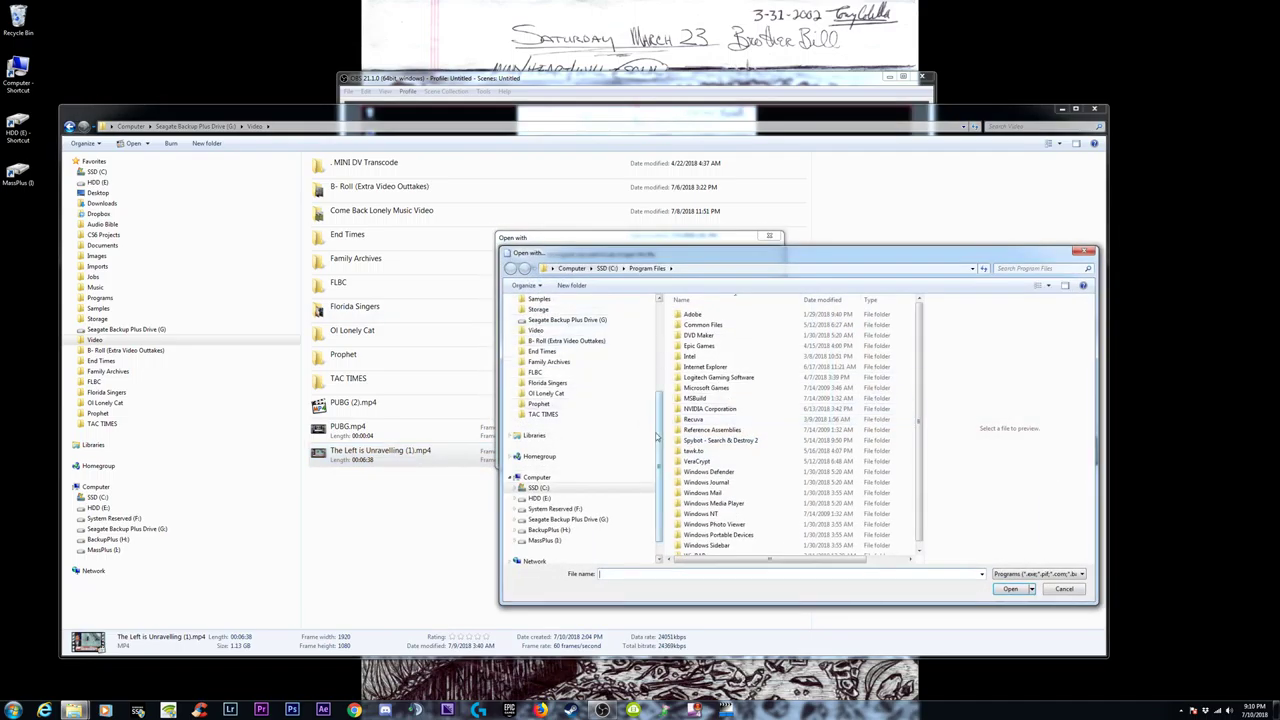
pyautogui.click(1064, 588)
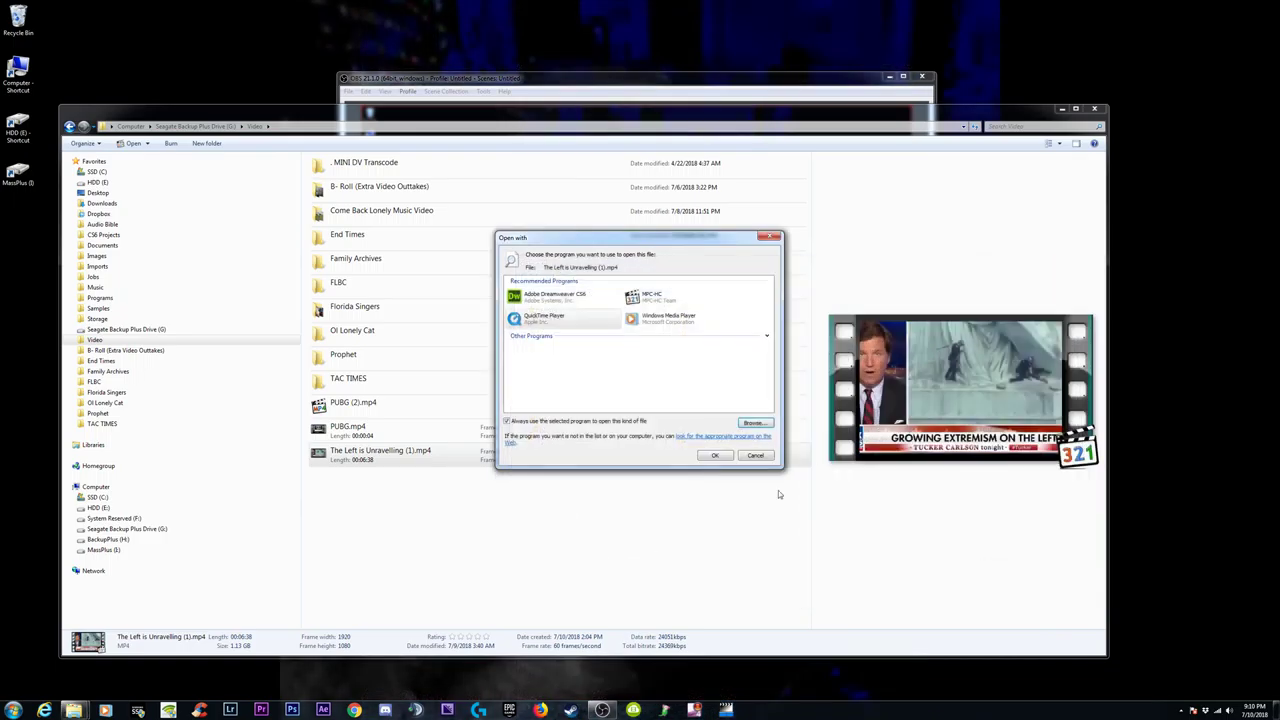
pyautogui.click(755, 455)
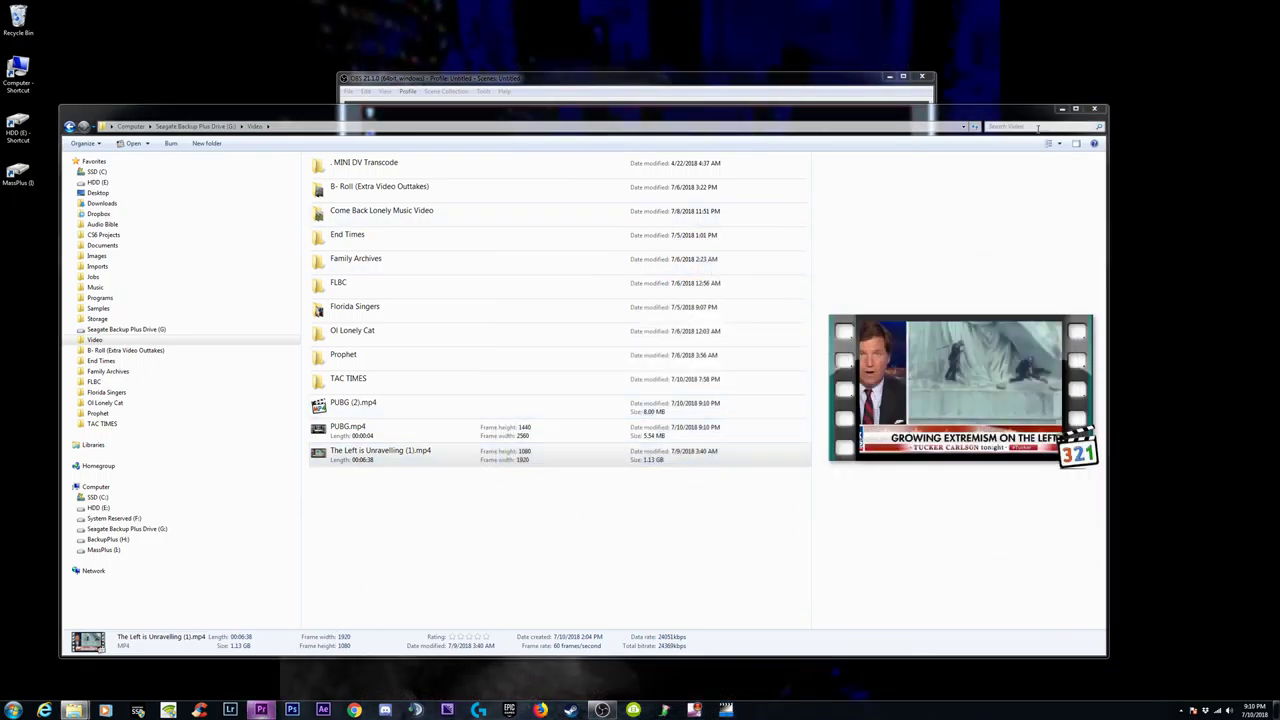
pyautogui.click(578, 80)
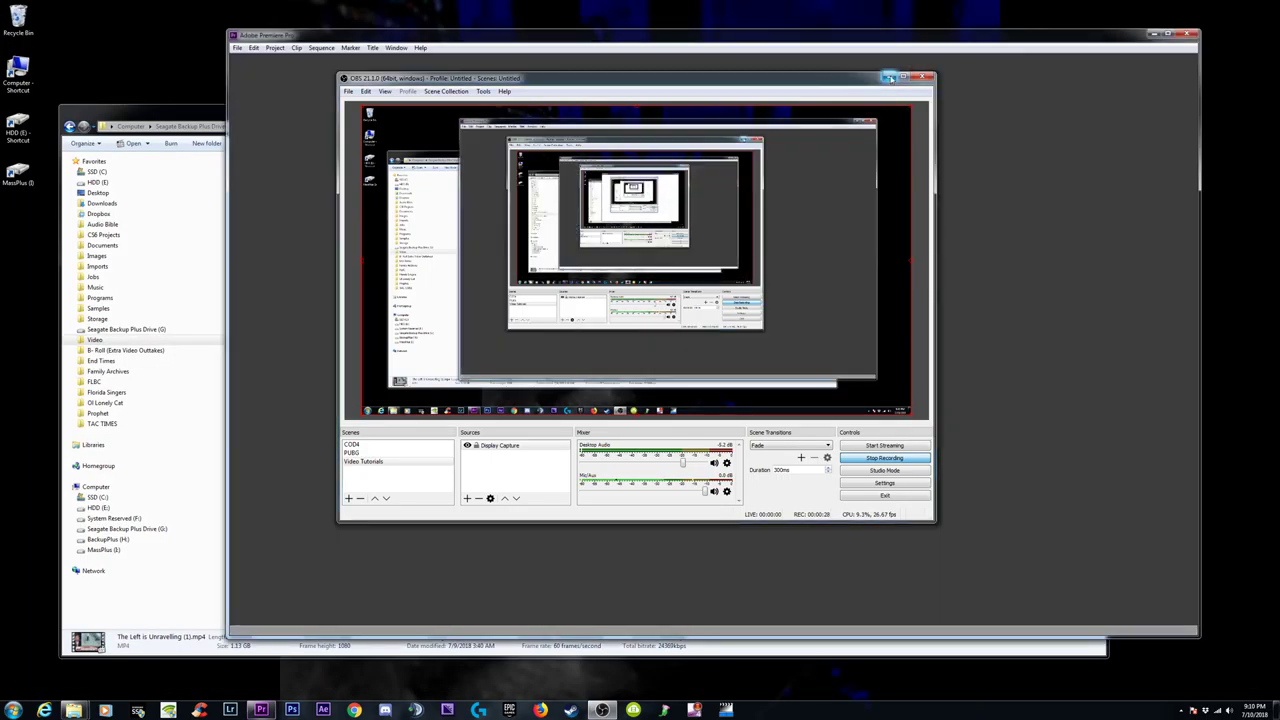
# Create a new Premiere project named The Left is Unravelling, copying the name from the clip's file name
pyautogui.click(888, 77)
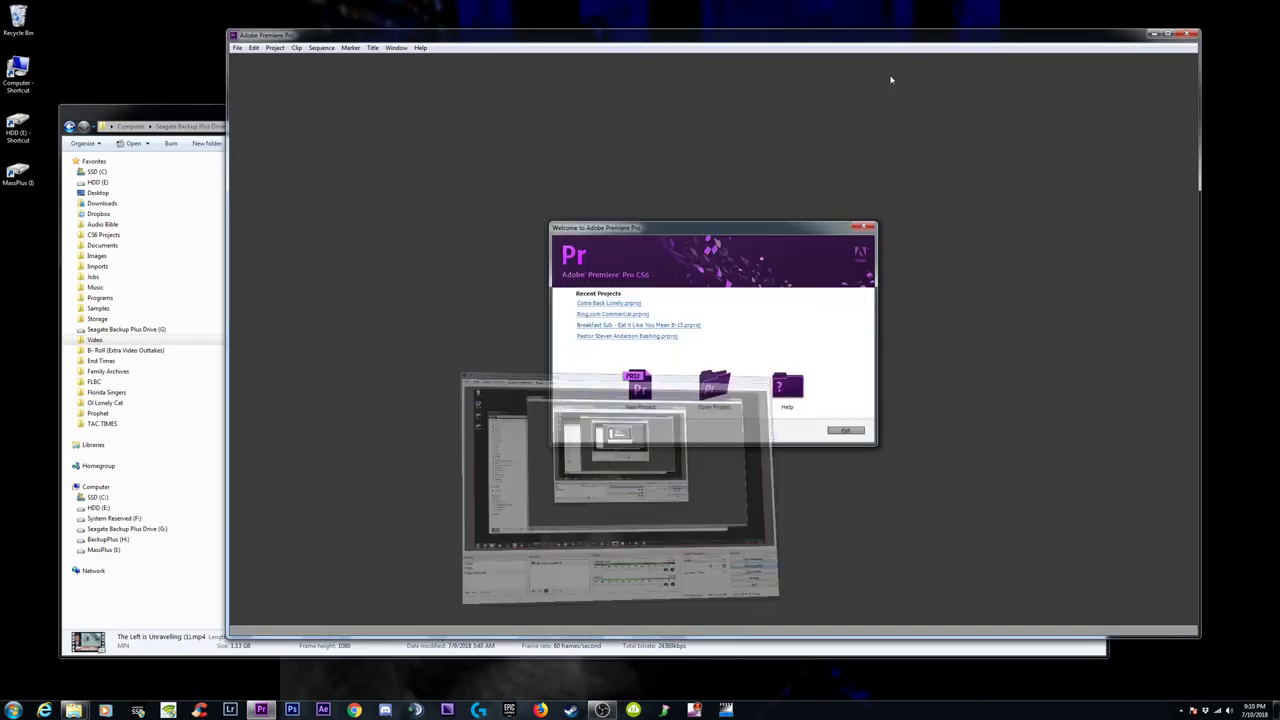
pyautogui.click(642, 387)
pyautogui.click(155, 120)
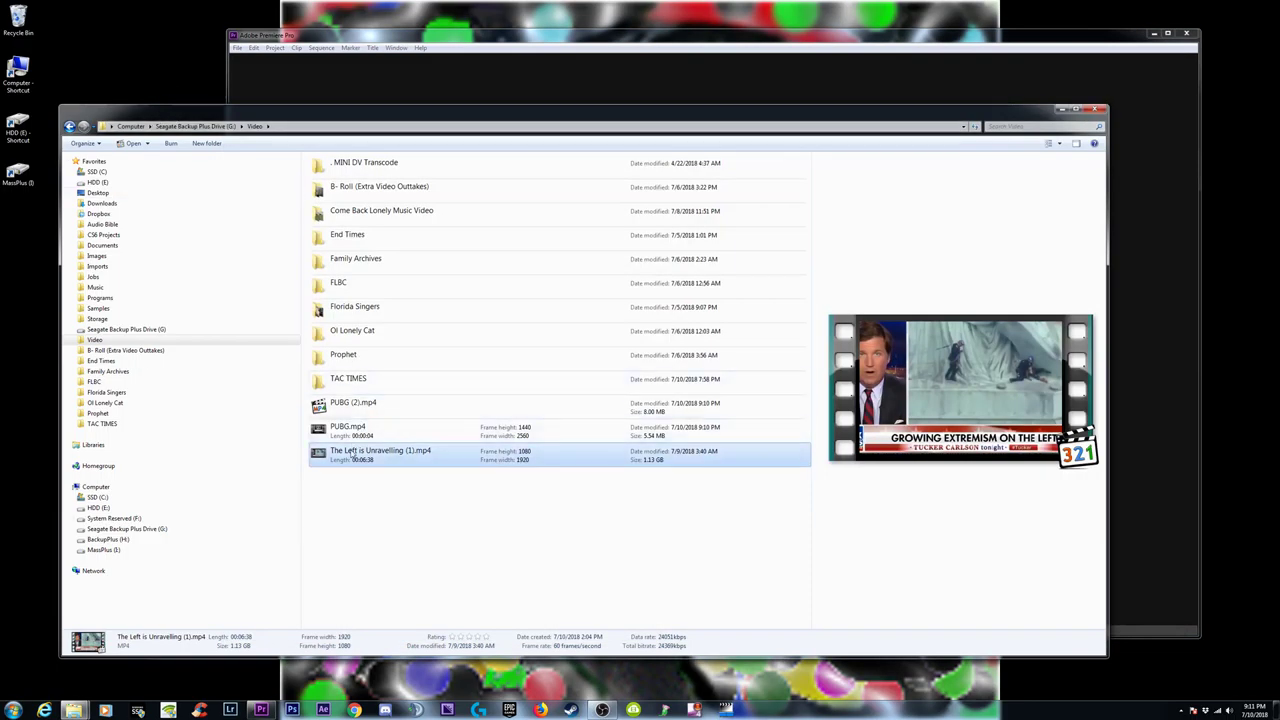
pyautogui.click(350, 455)
pyautogui.moveTo(403, 451); pyautogui.dragTo(332, 451)
pyautogui.hotkey('ctrl', 'c')
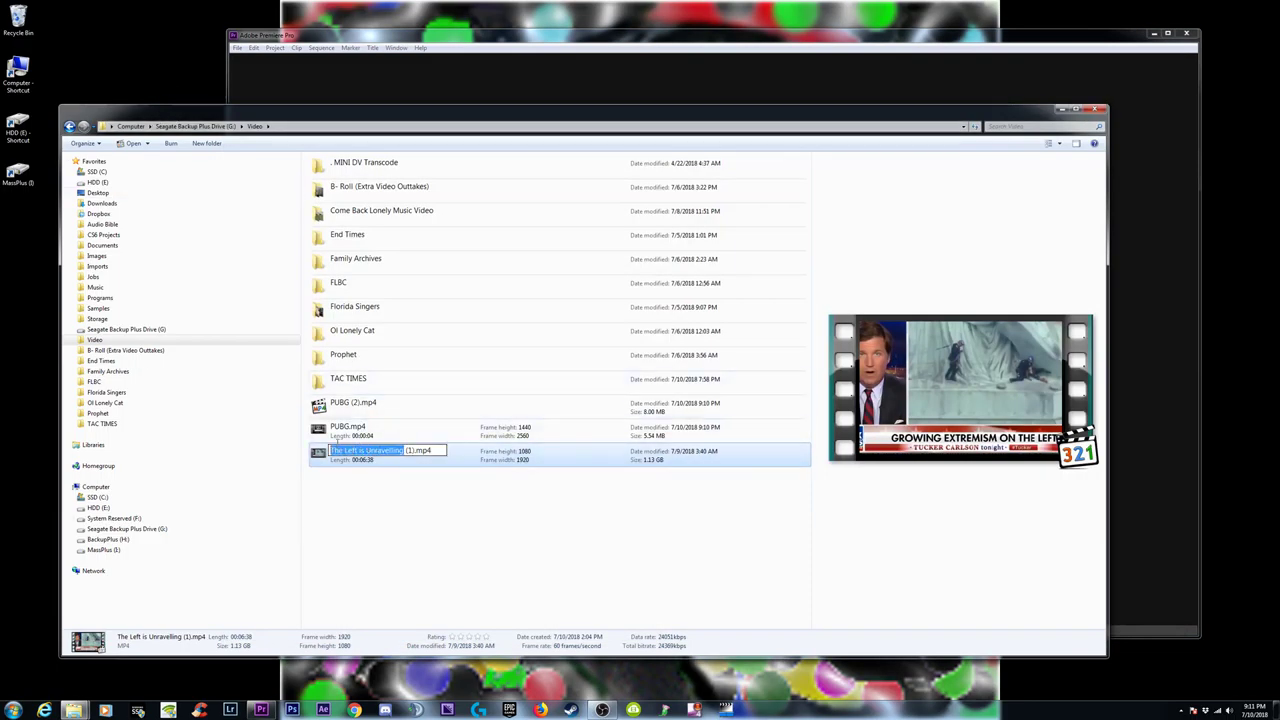
pyautogui.click(491, 580)
pyautogui.click(686, 69)
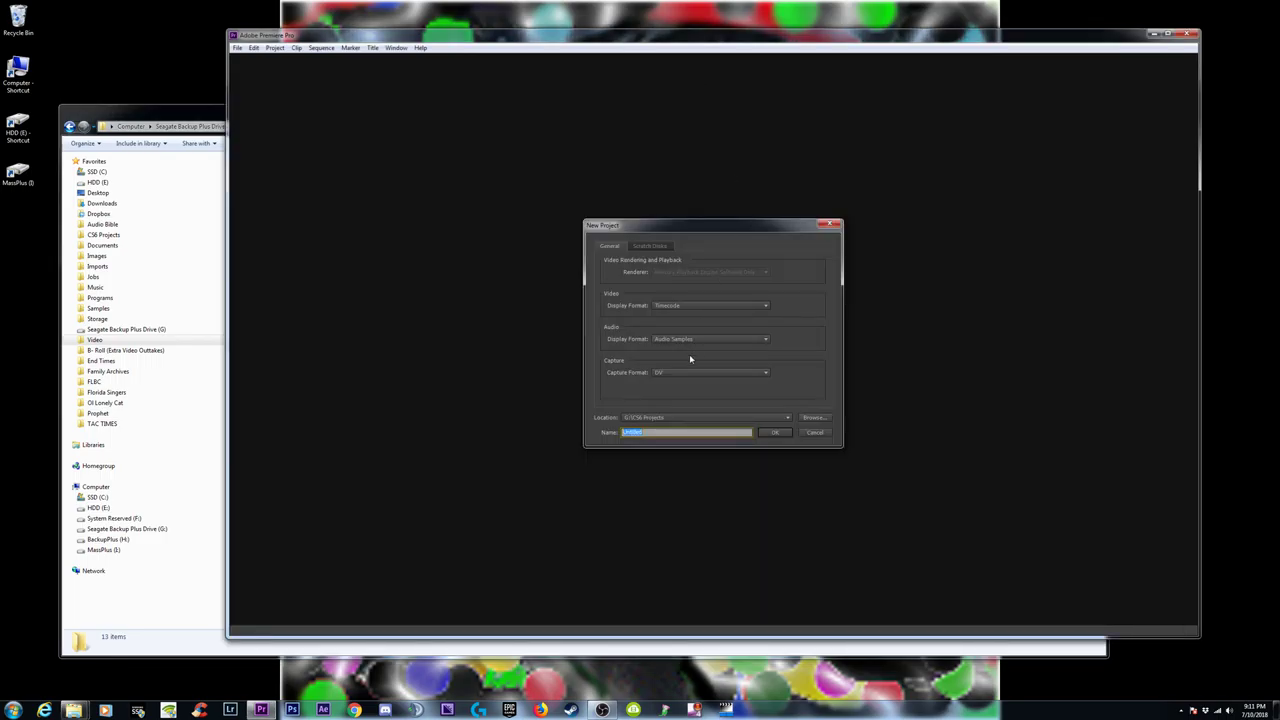
pyautogui.hotkey('ctrl', 'v')
pyautogui.click(773, 433)
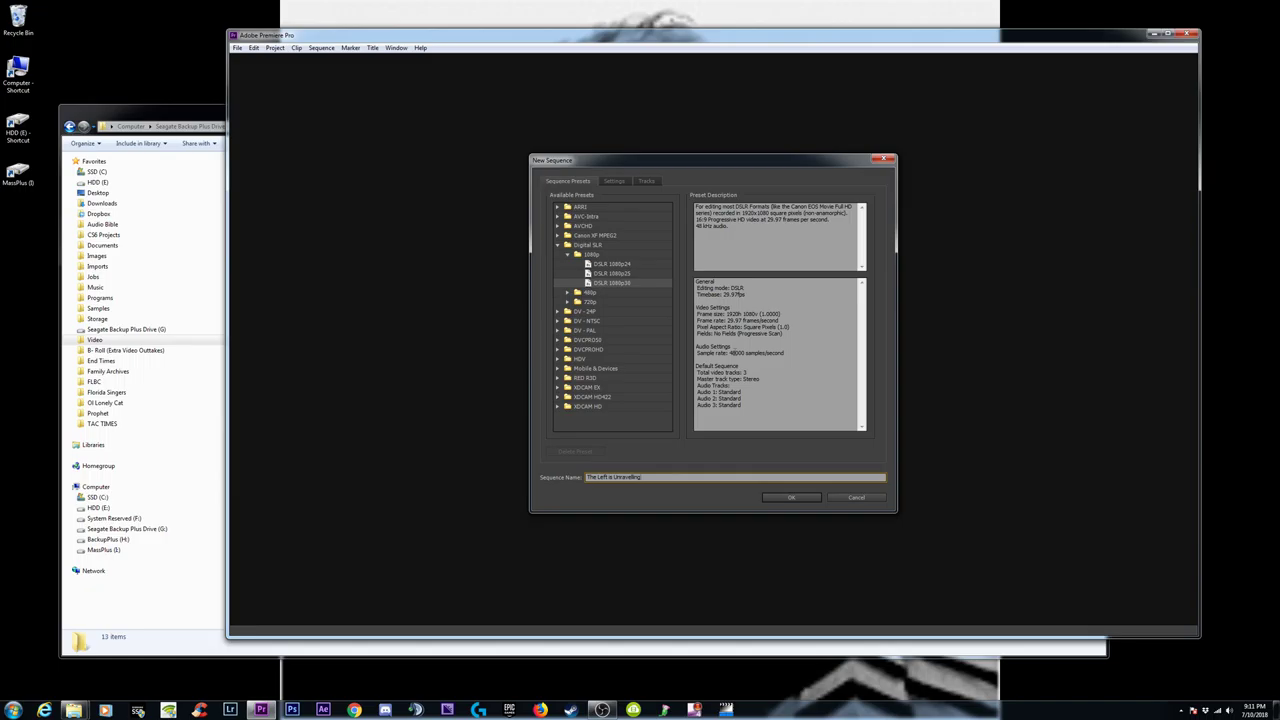
# Confirm the new sequence, drop the news clip onto Video 1 and adopt the clip's sequence settings
pyautogui.click(790, 499)
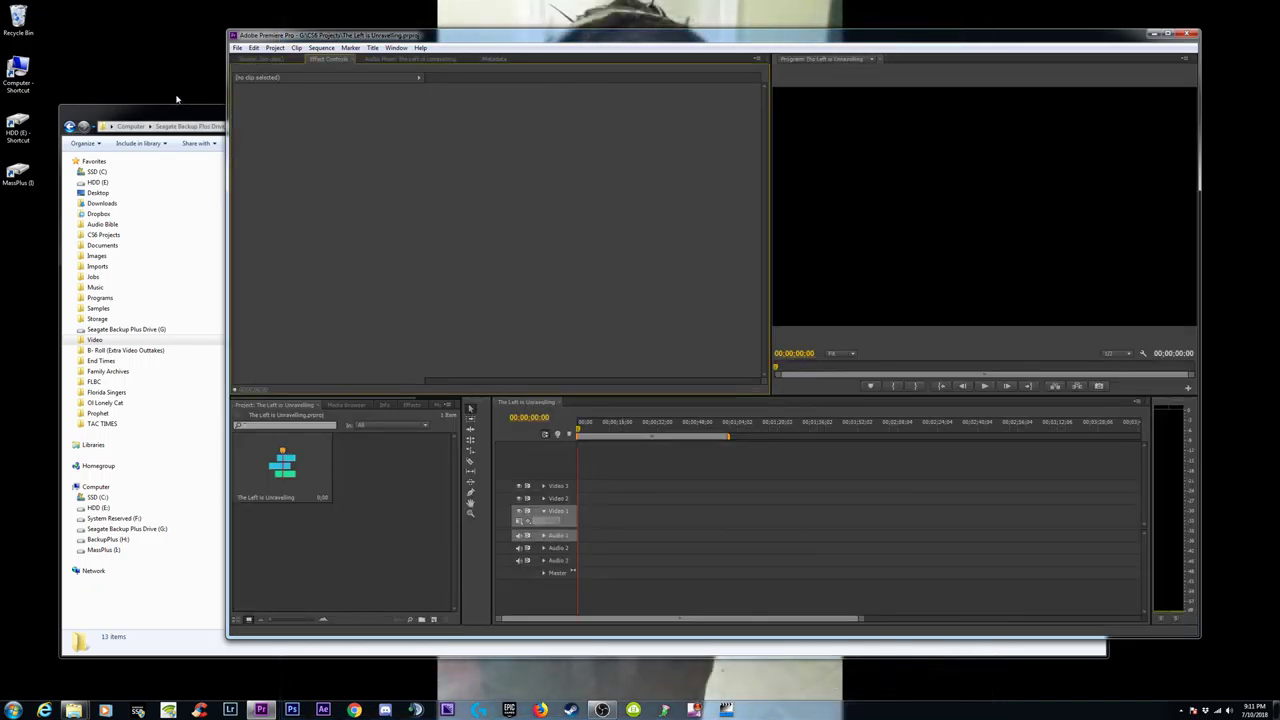
pyautogui.moveTo(190, 117); pyautogui.dragTo(87, 85)
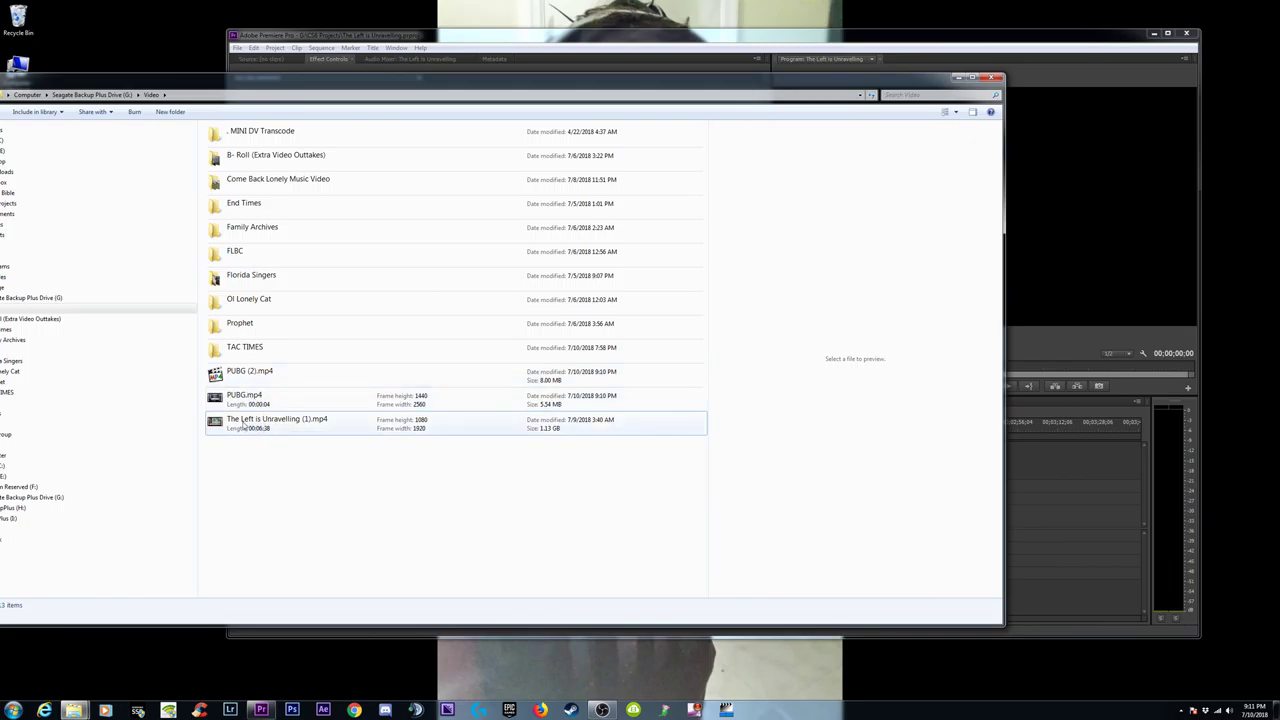
pyautogui.moveTo(320, 424); pyautogui.dragTo(1046, 449)
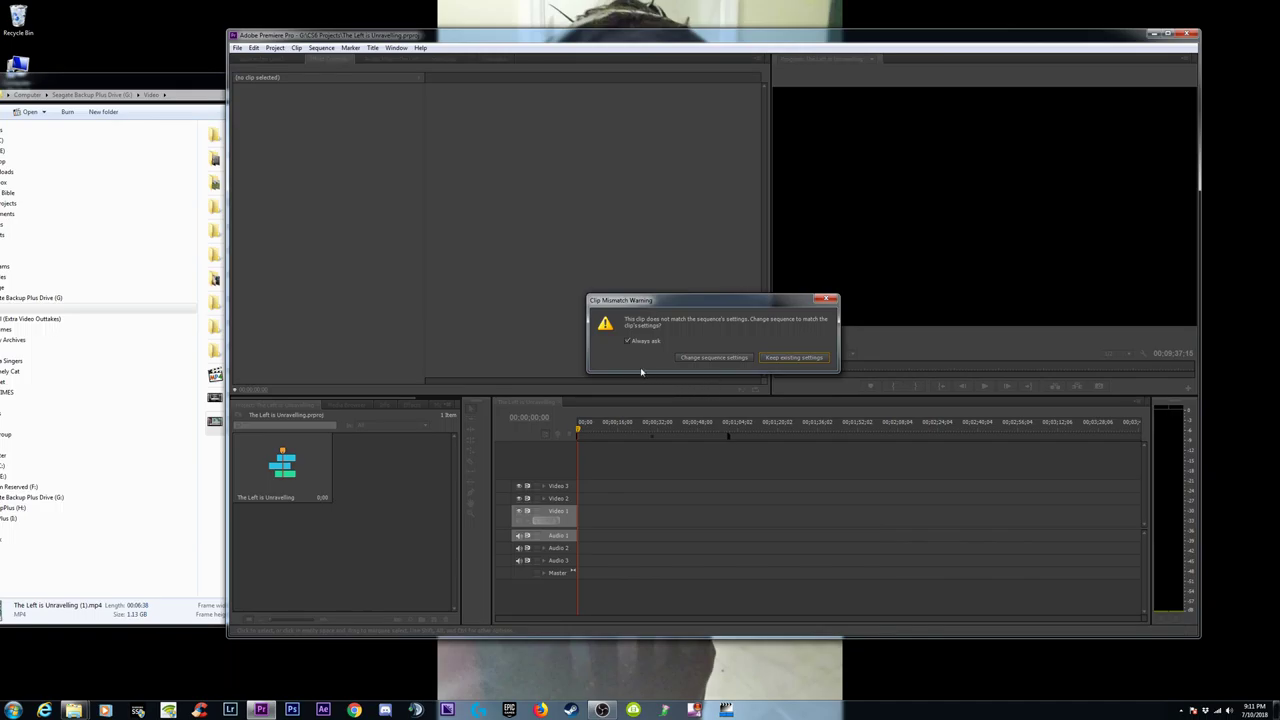
pyautogui.click(714, 358)
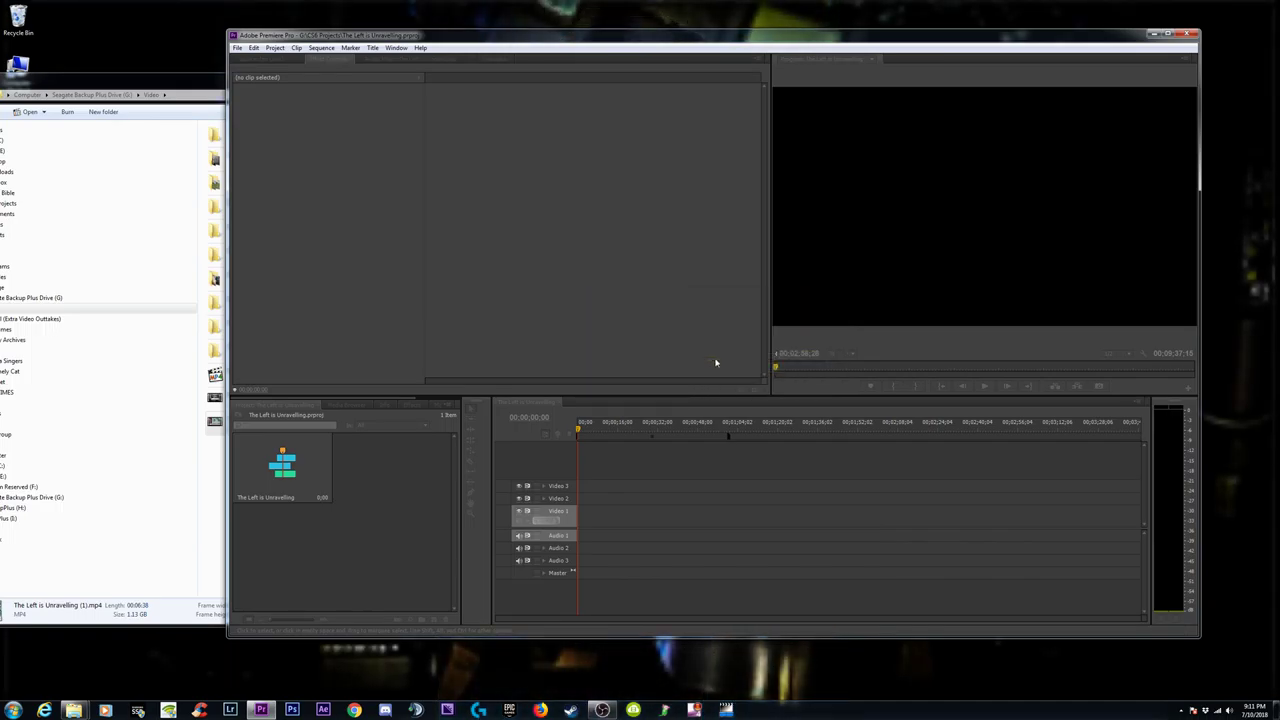
pyautogui.click(853, 515)
# Ripple-delete the leading gap so the clip starts at zero, and fit the timeline view
pyautogui.click(1168, 34)
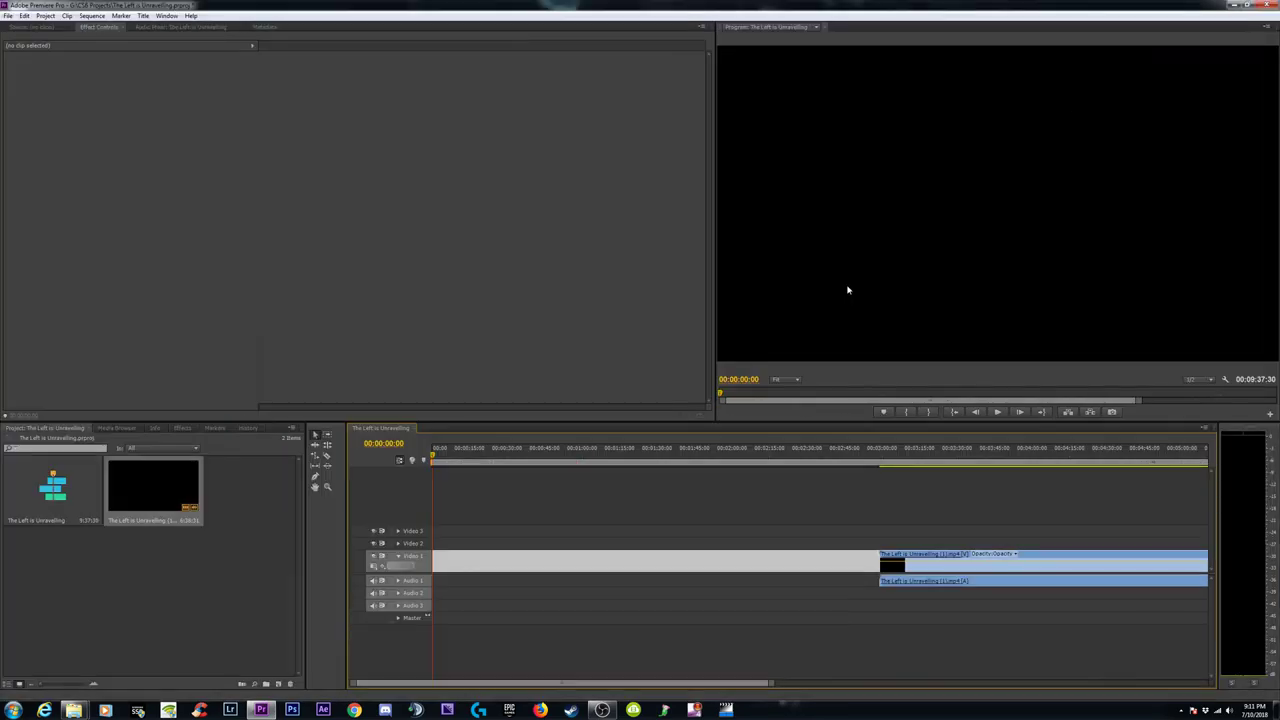
pyautogui.press('Delete')
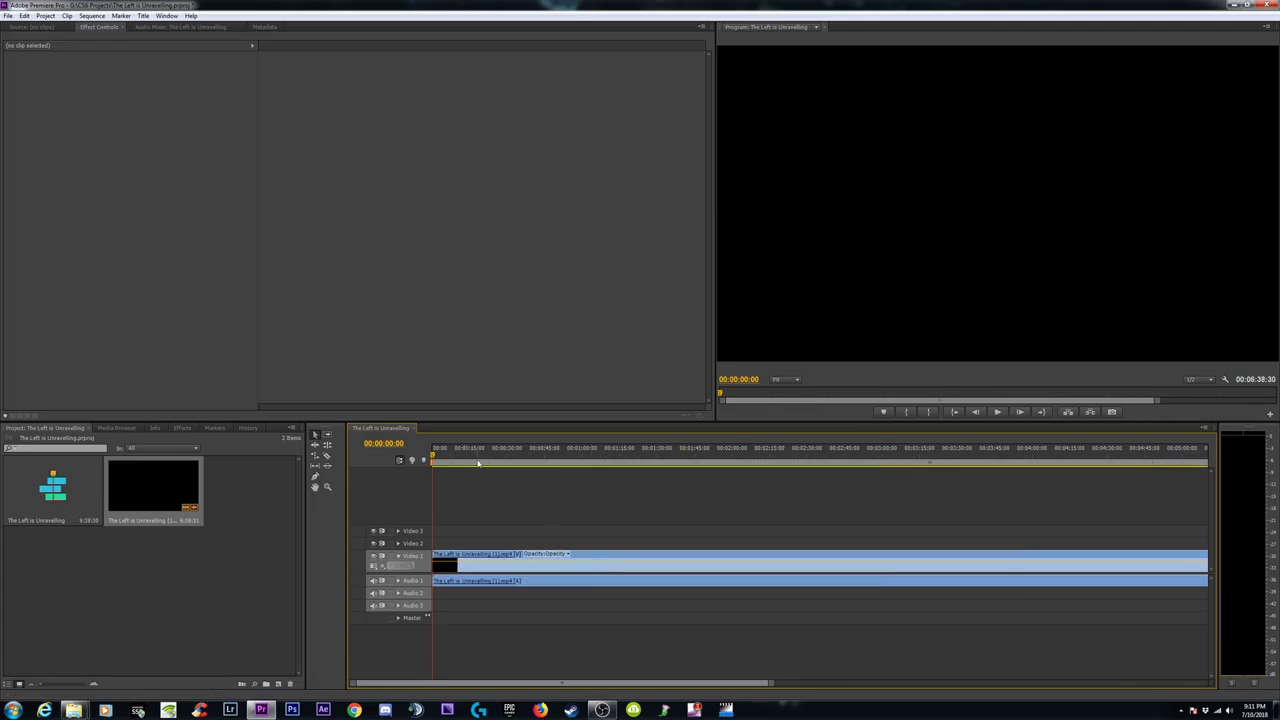
pyautogui.press('\\')
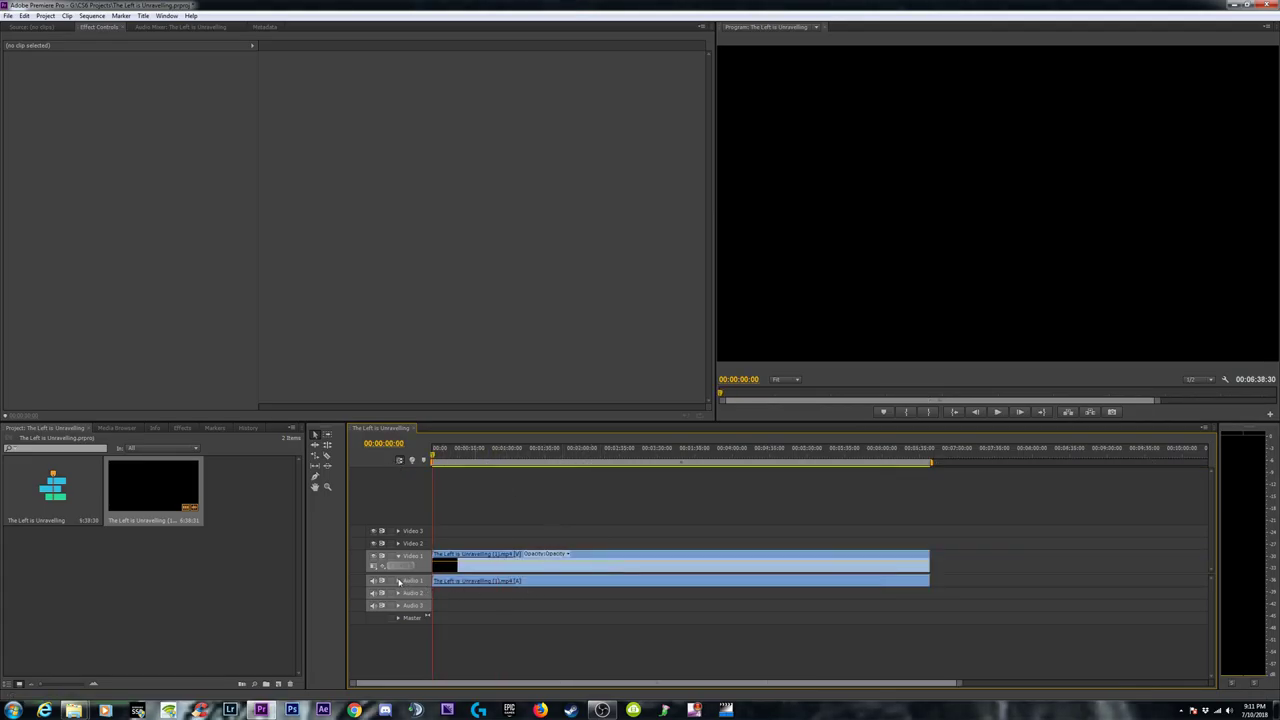
pyautogui.press('-')
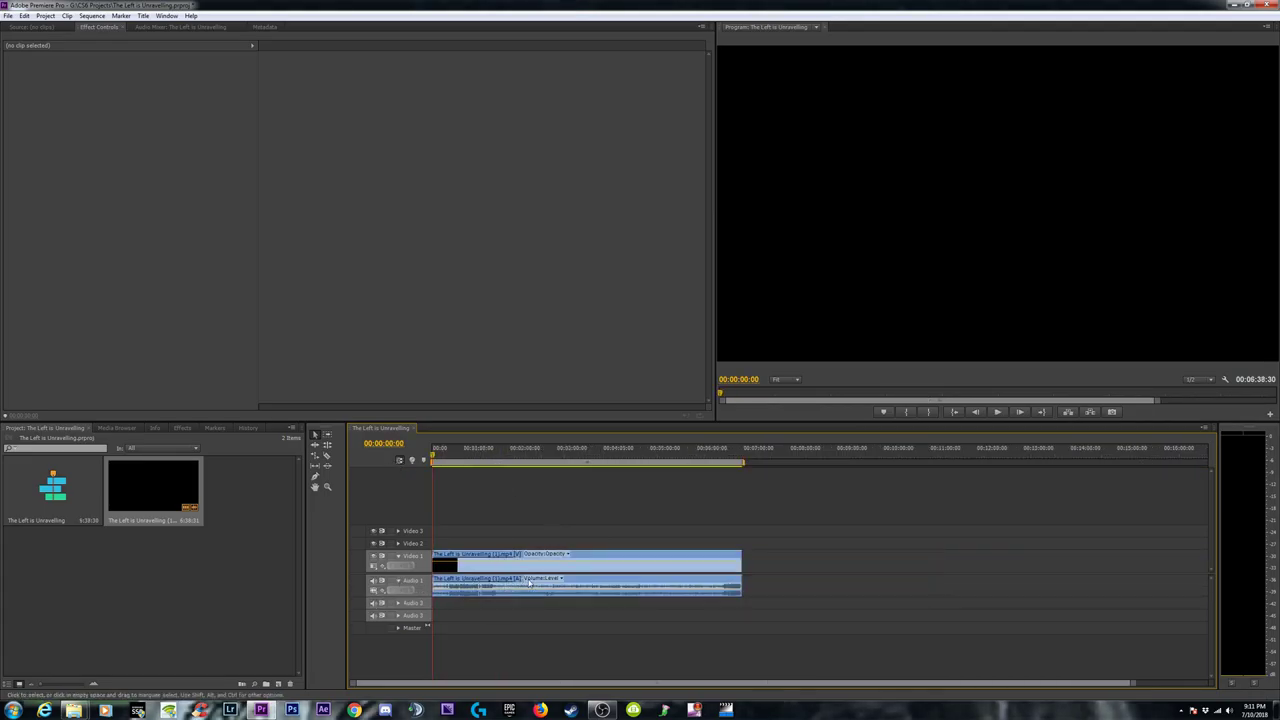
# Play the sequence to preview the news segment, pausing along the way
pyautogui.press('space')
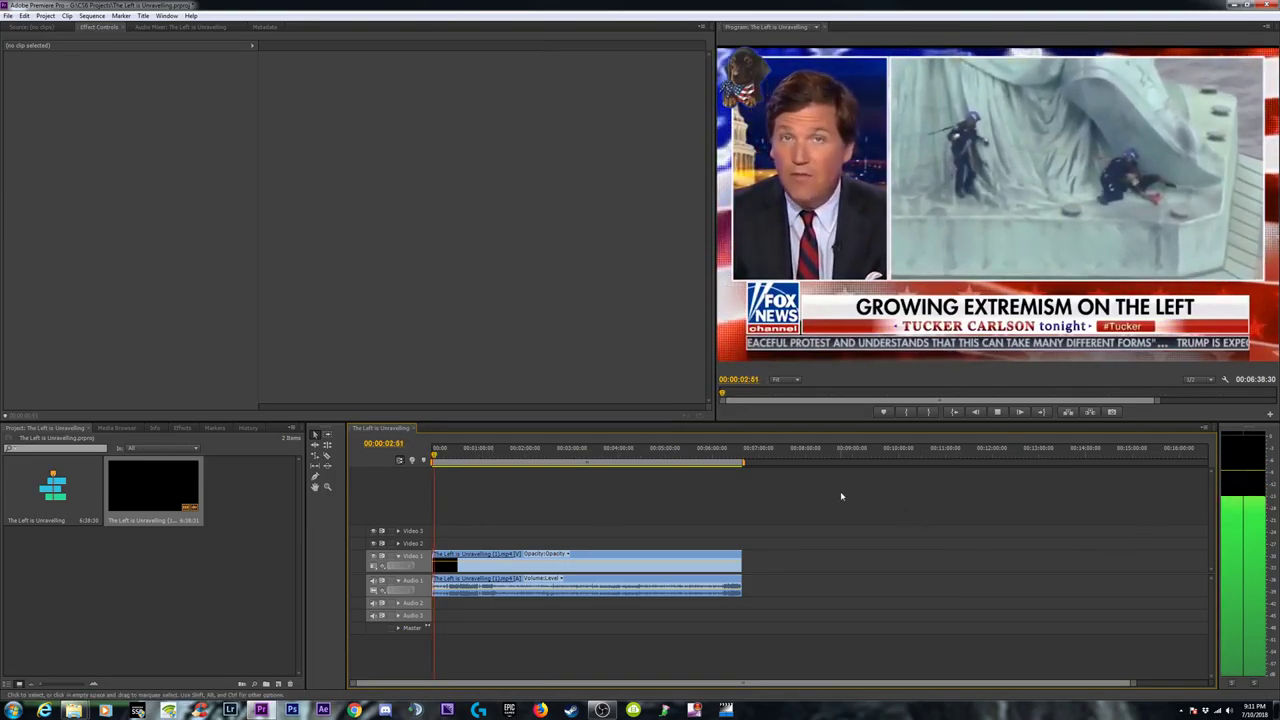
pyautogui.press('space')
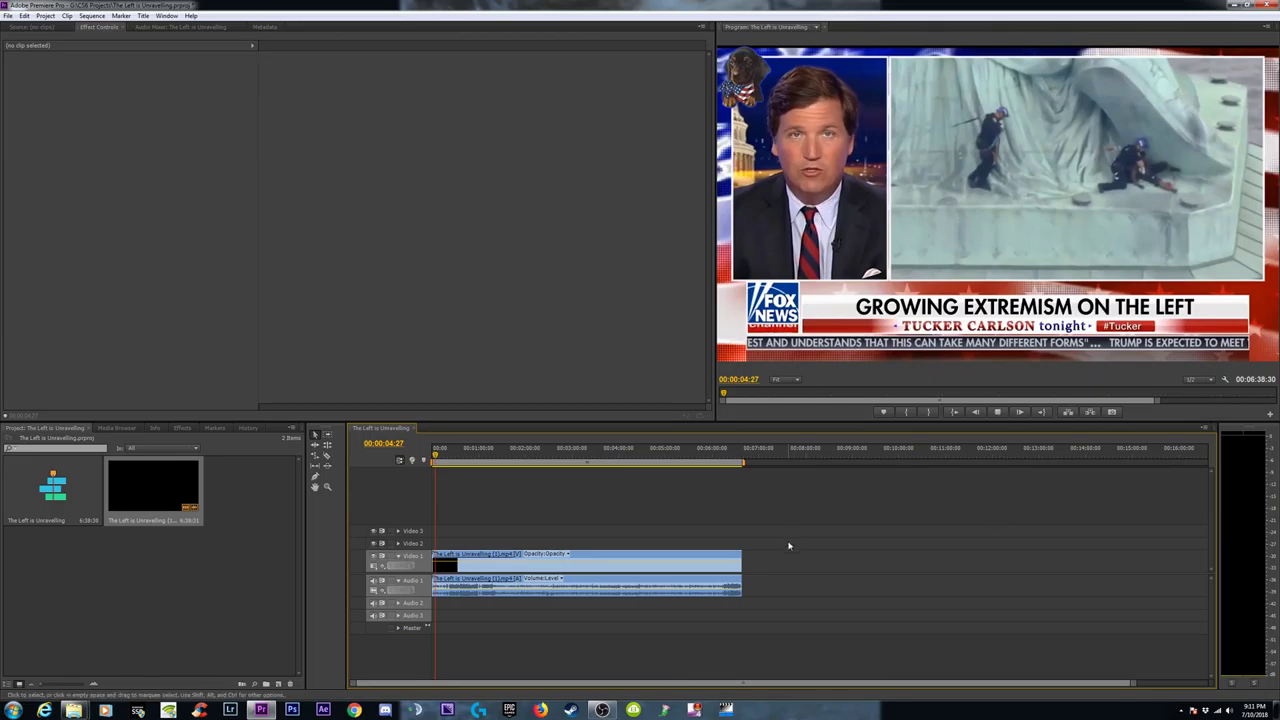
pyautogui.press('space')
pyautogui.press('space')
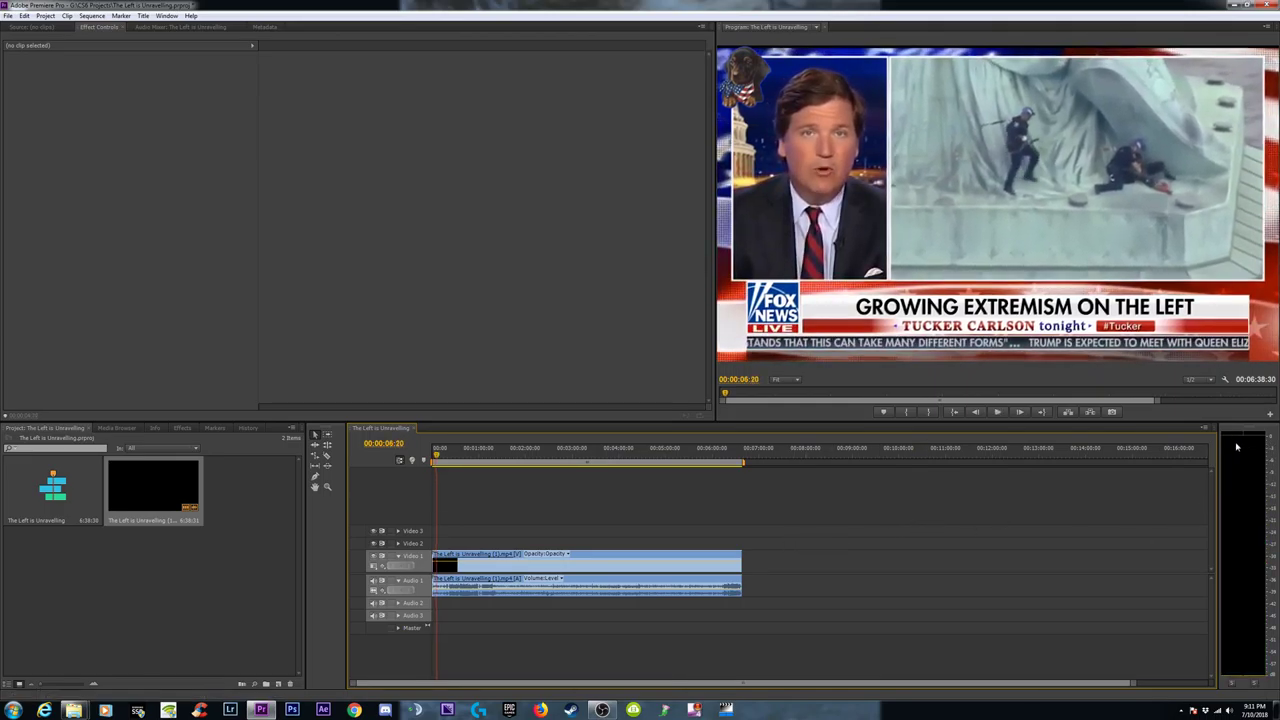
pyautogui.press('space')
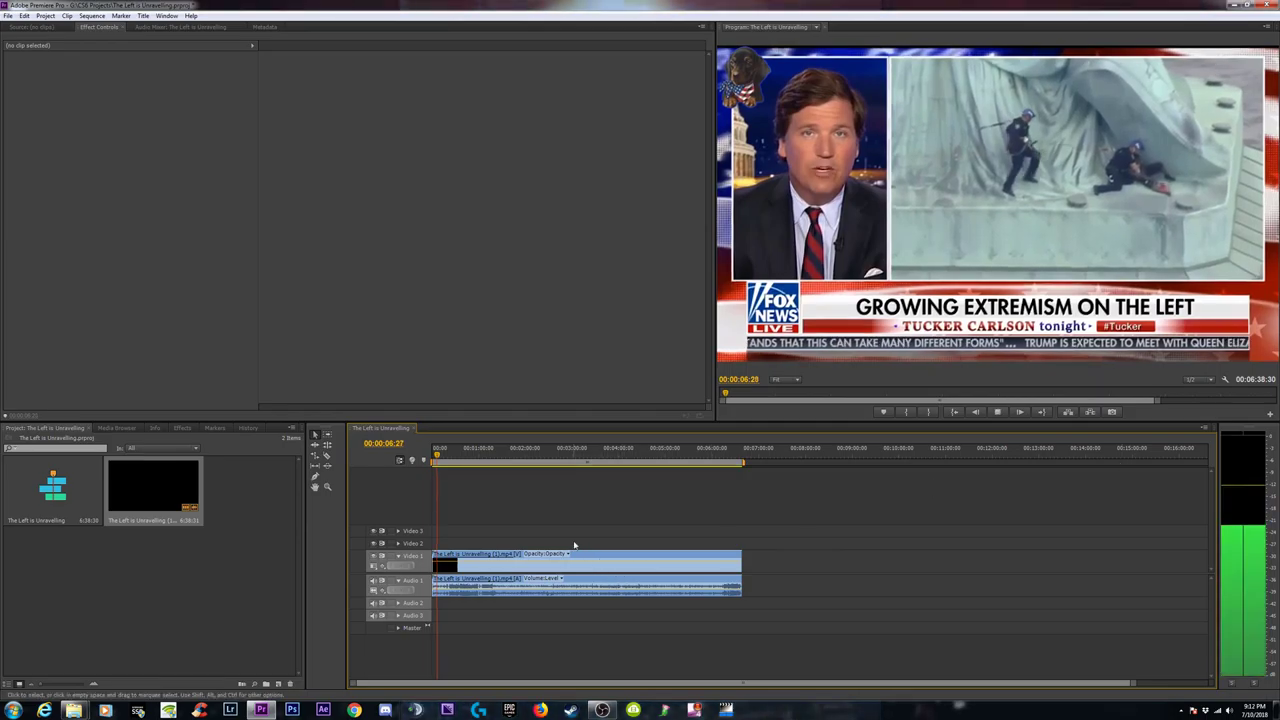
pyautogui.press('space')
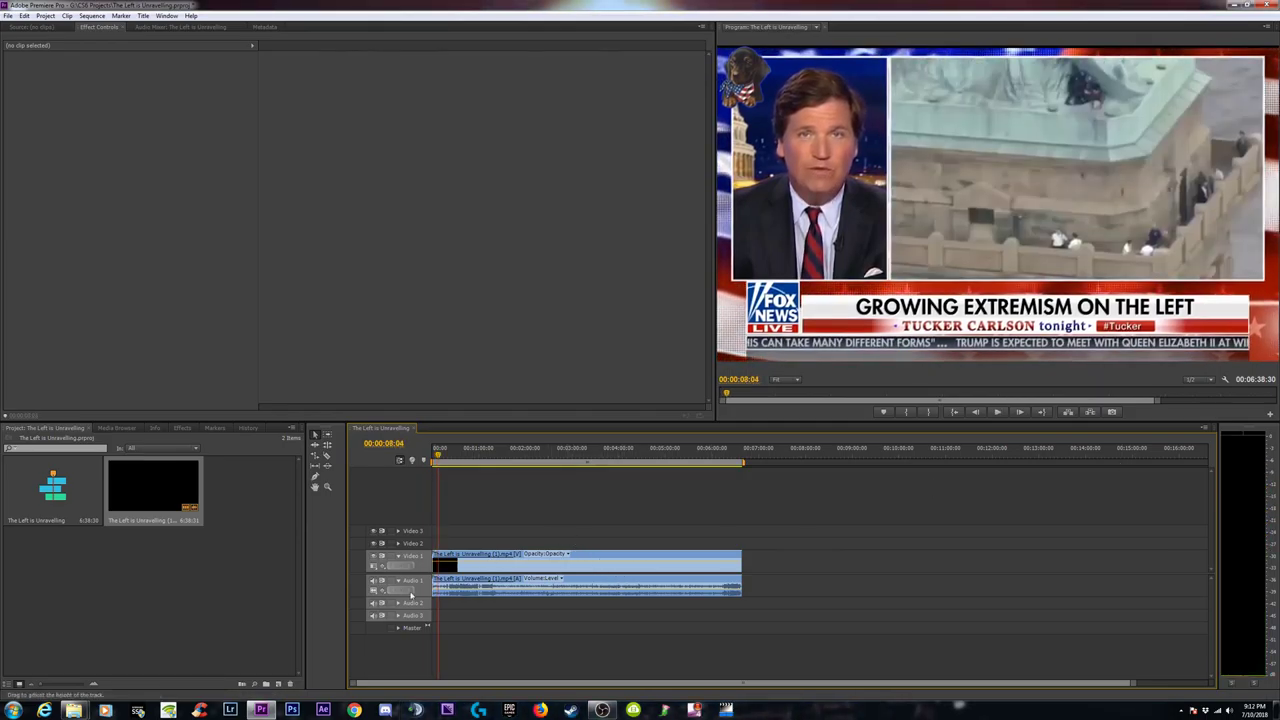
pyautogui.moveTo(391, 598); pyautogui.dragTo(229, 598)
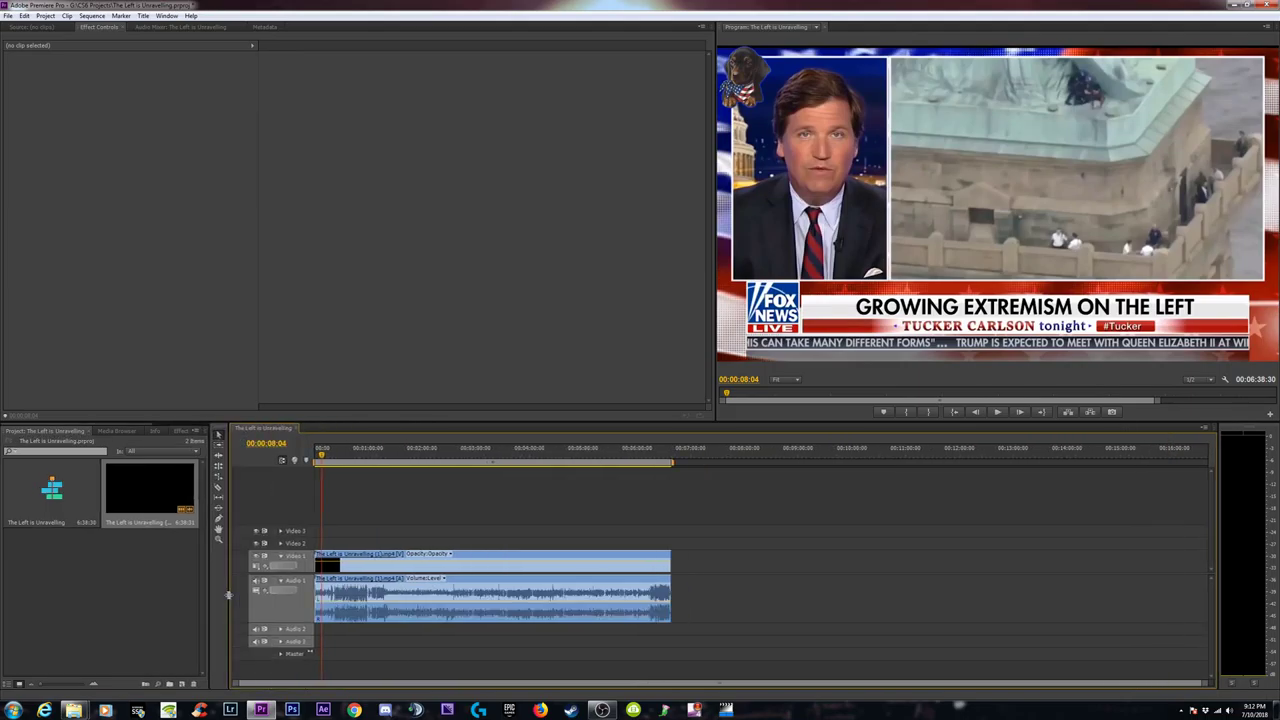
pyautogui.click(341, 453)
pyautogui.press('=')
pyautogui.press('=')
pyautogui.press('=')
pyautogui.press('-')
pyautogui.press('-')
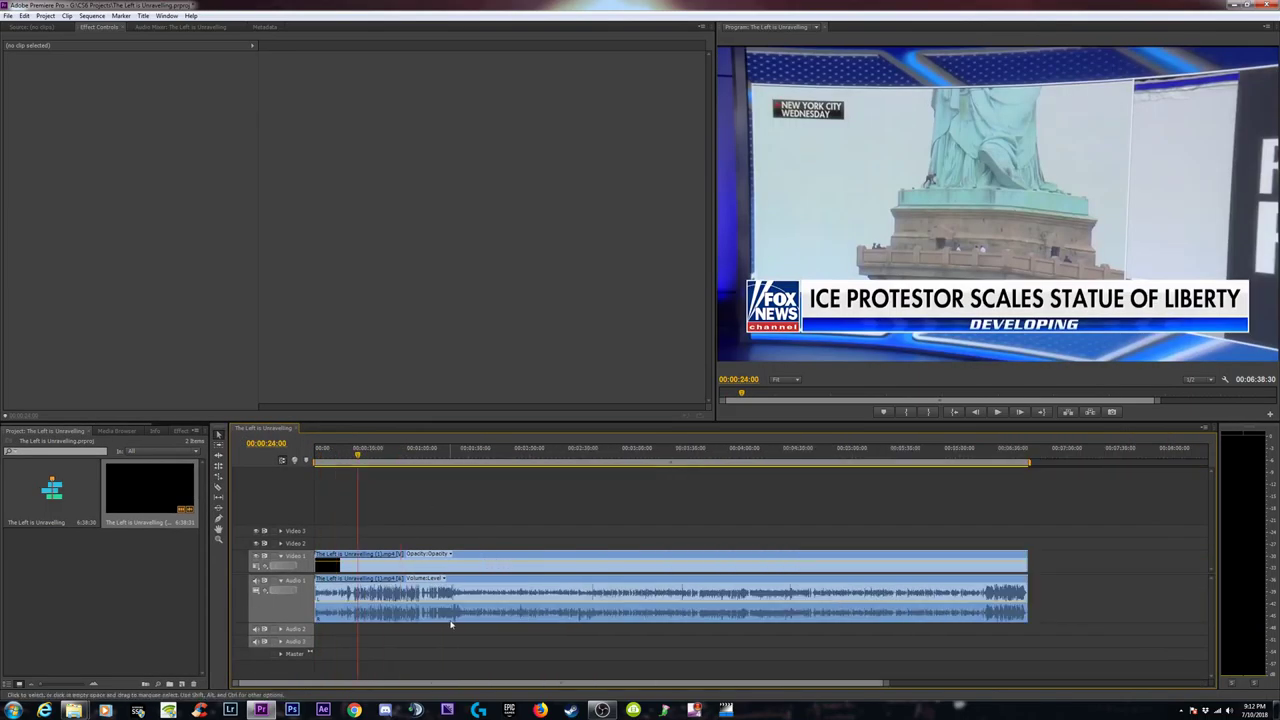
pyautogui.click(350, 453)
pyautogui.press('=')
pyautogui.press('=')
pyautogui.press('=')
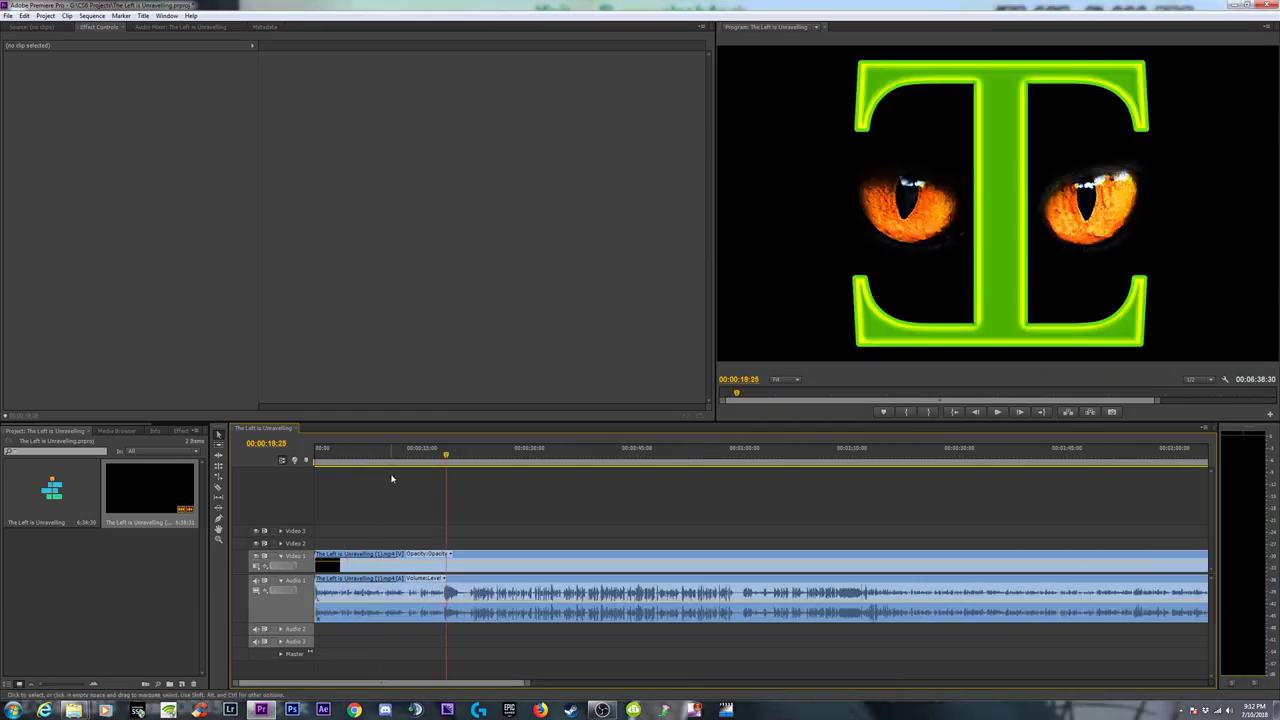
pyautogui.click(750, 462)
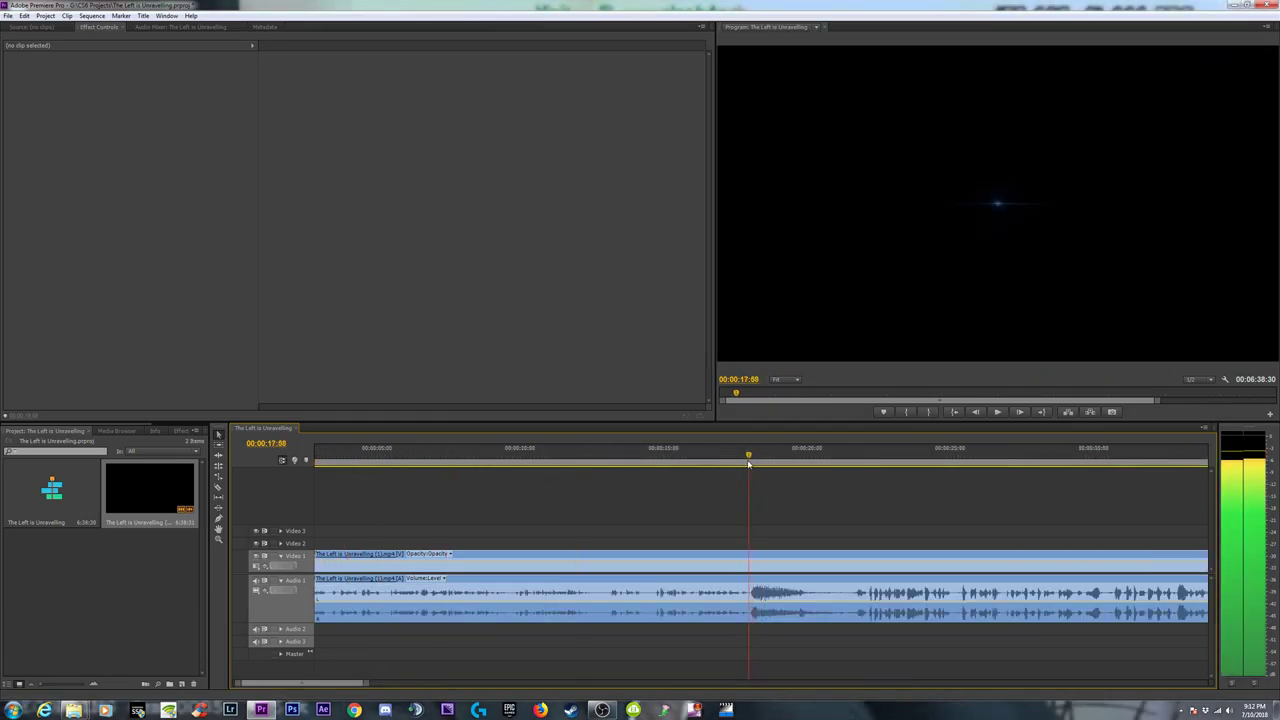
pyautogui.click(749, 463)
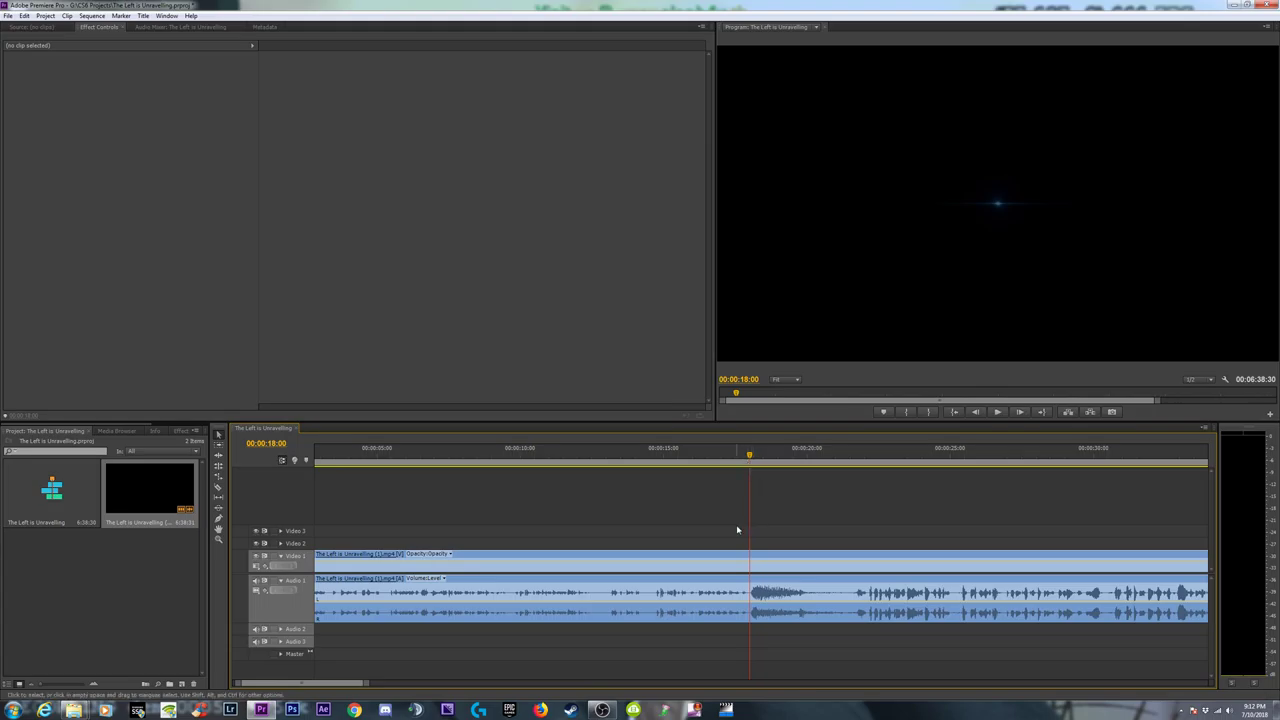
pyautogui.press('c')
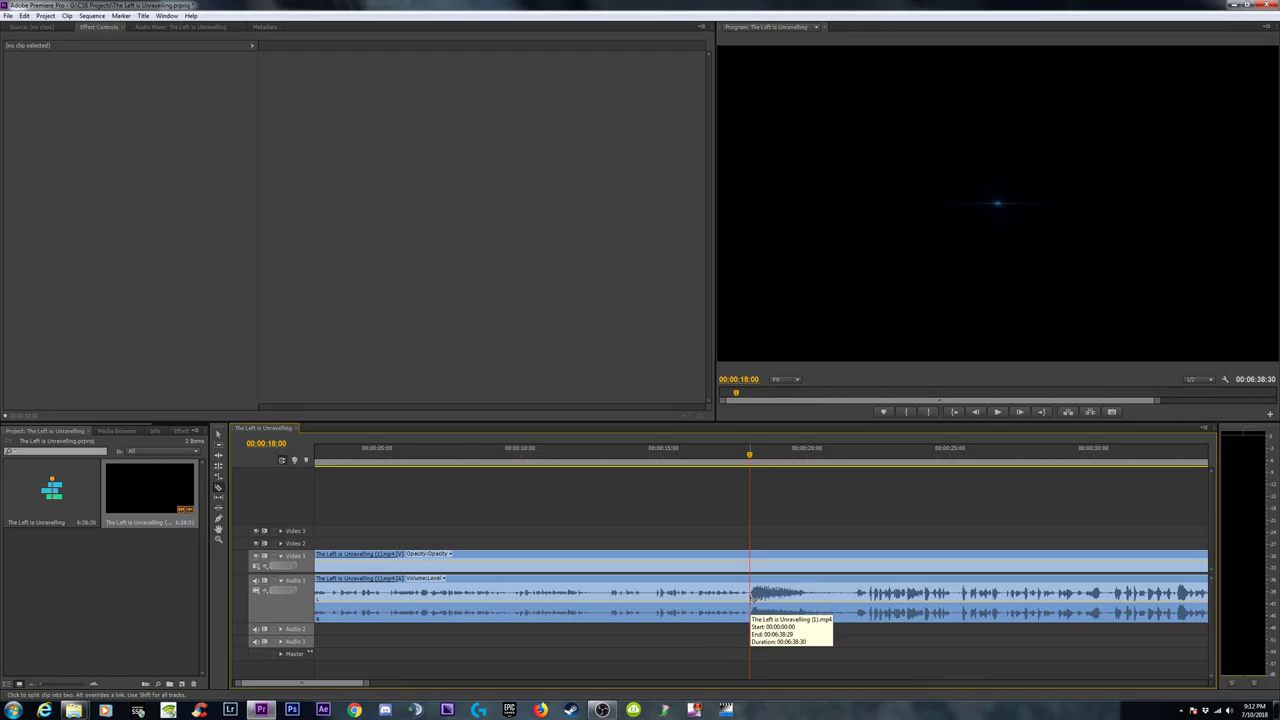
pyautogui.press('-')
pyautogui.press('-')
pyautogui.press('-')
pyautogui.press('-')
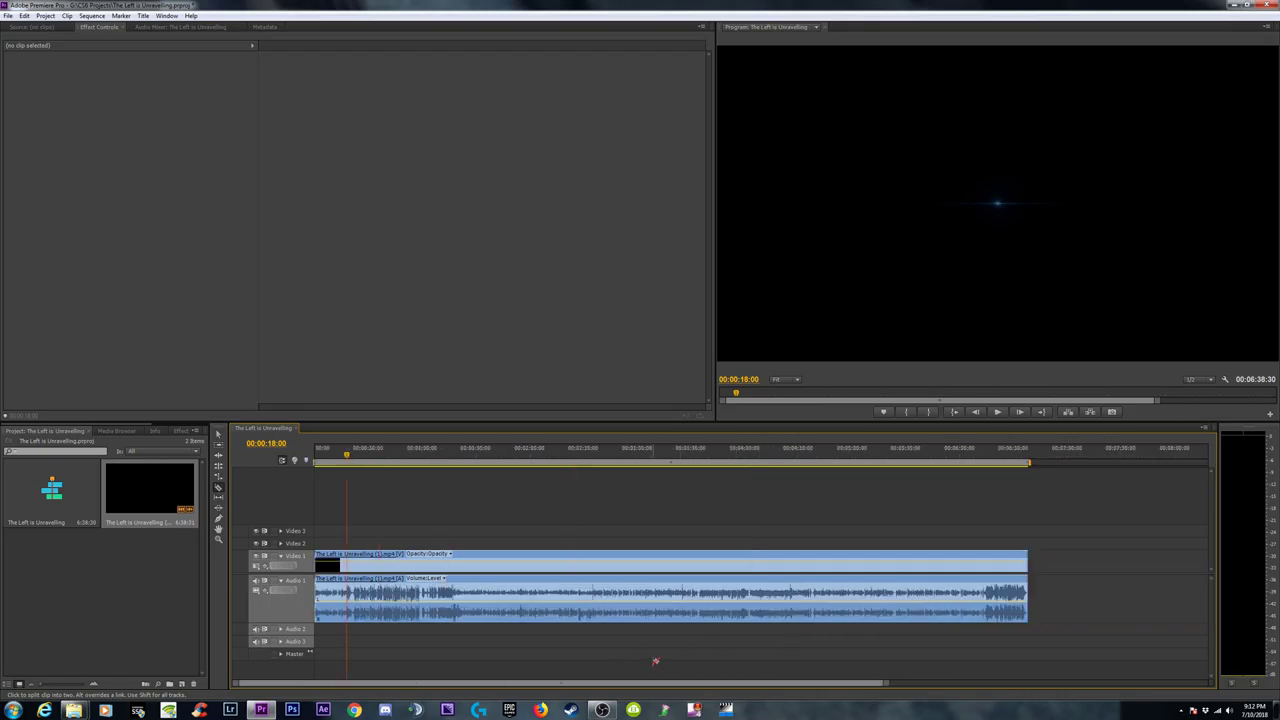
pyautogui.press('v')
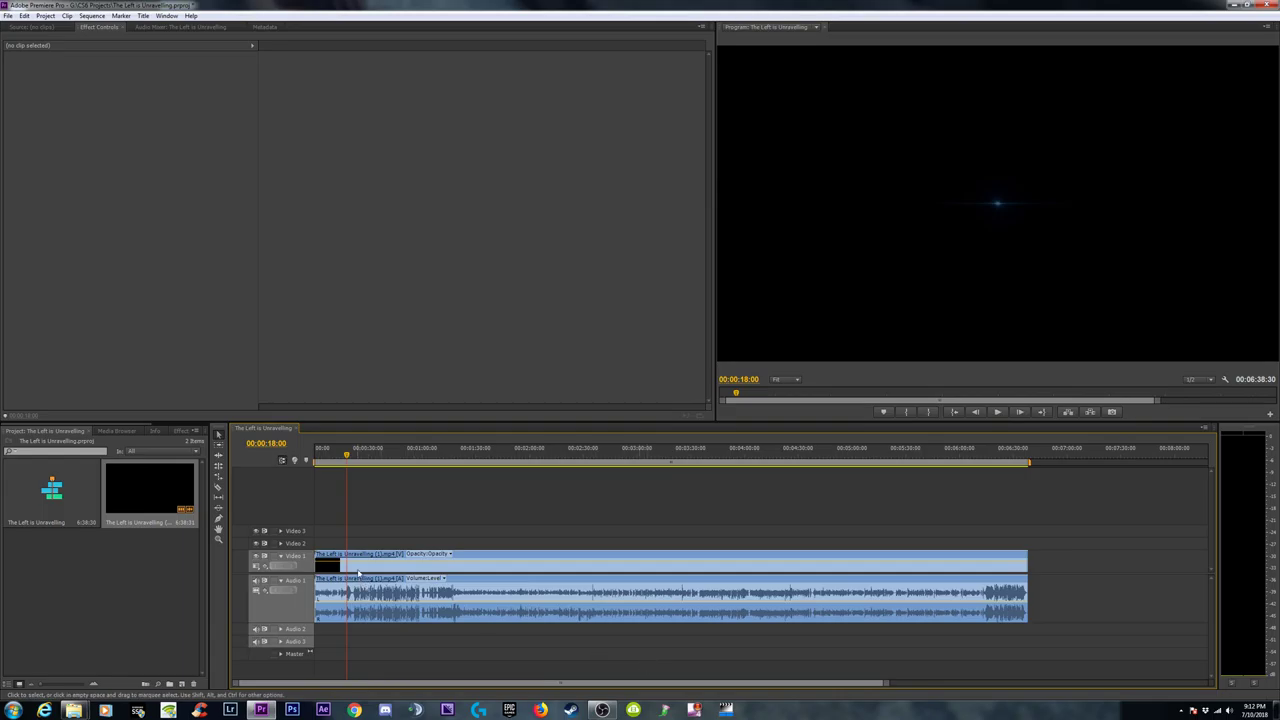
pyautogui.click(350, 460)
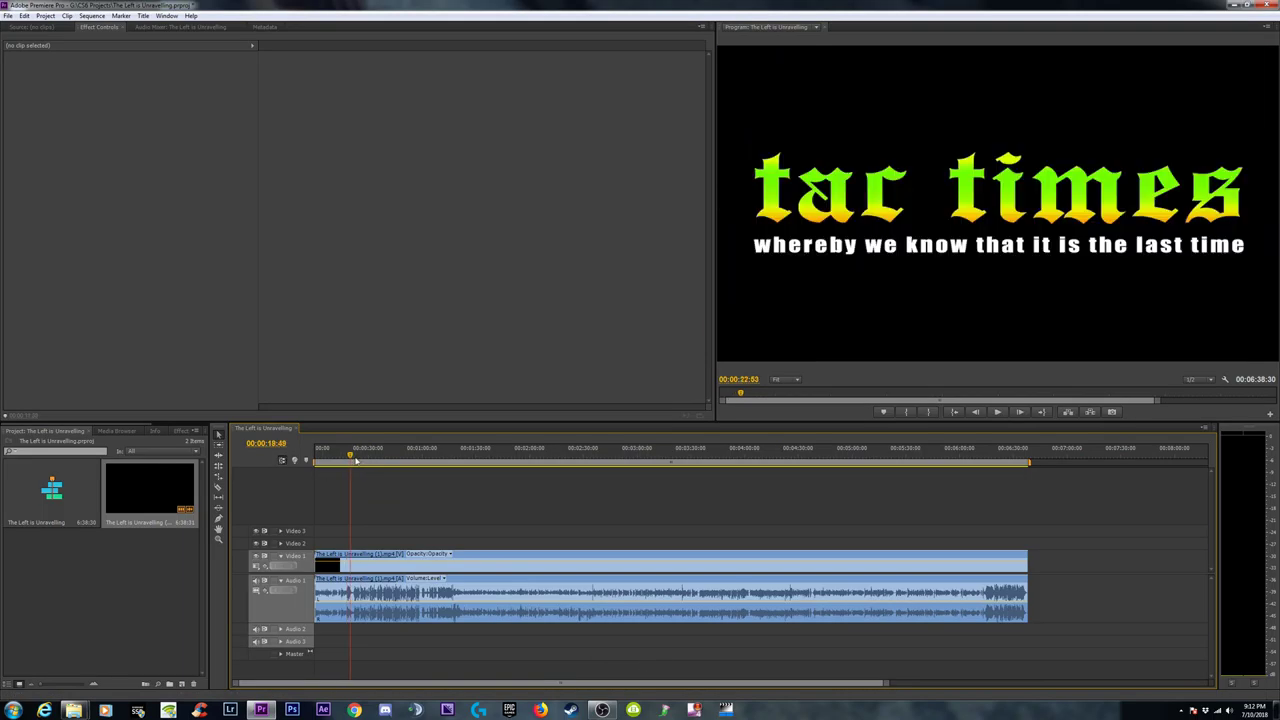
# Scrub through the news footage and play the street interview to hear its audio
pyautogui.click(429, 459)
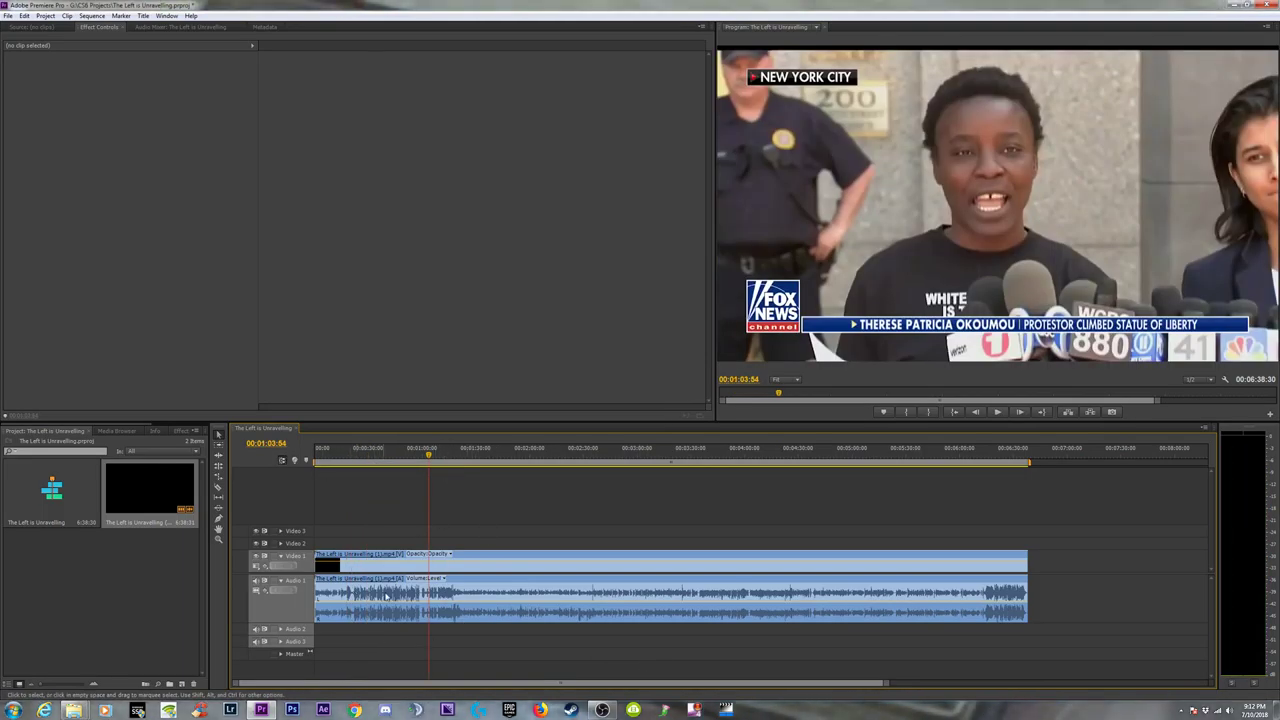
pyautogui.moveTo(982, 460); pyautogui.dragTo(1004, 460)
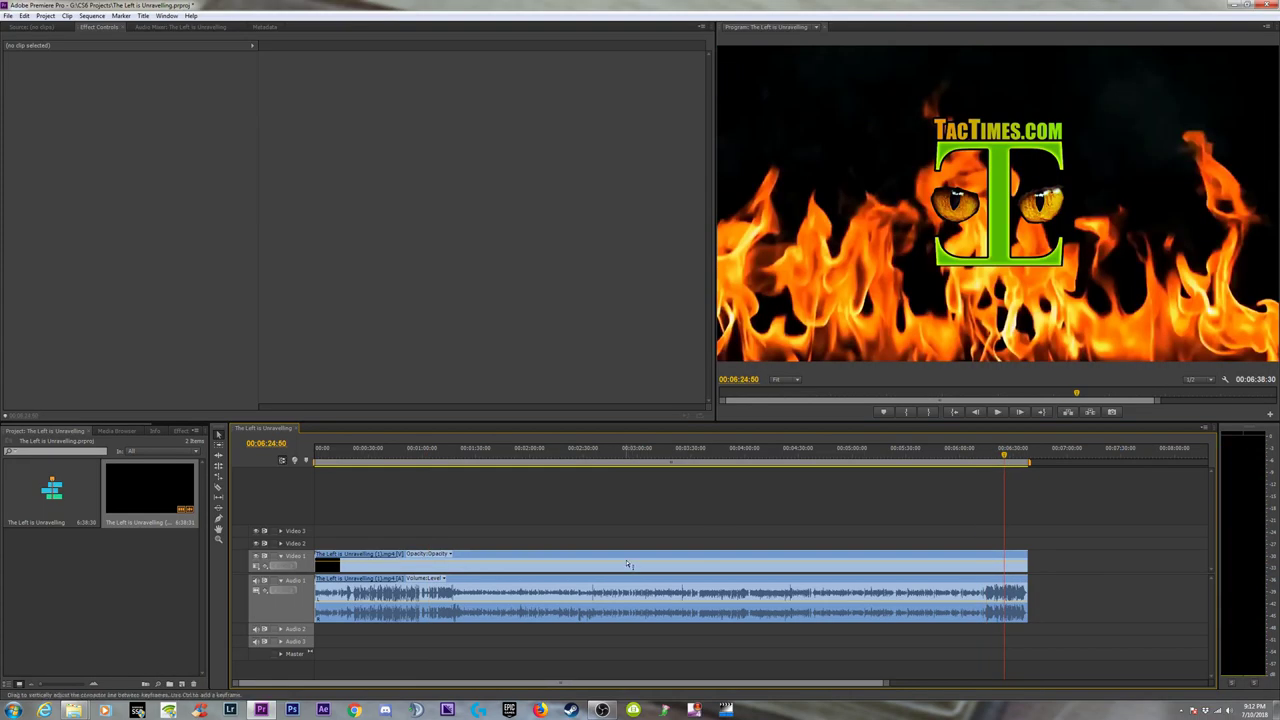
pyautogui.click(464, 585)
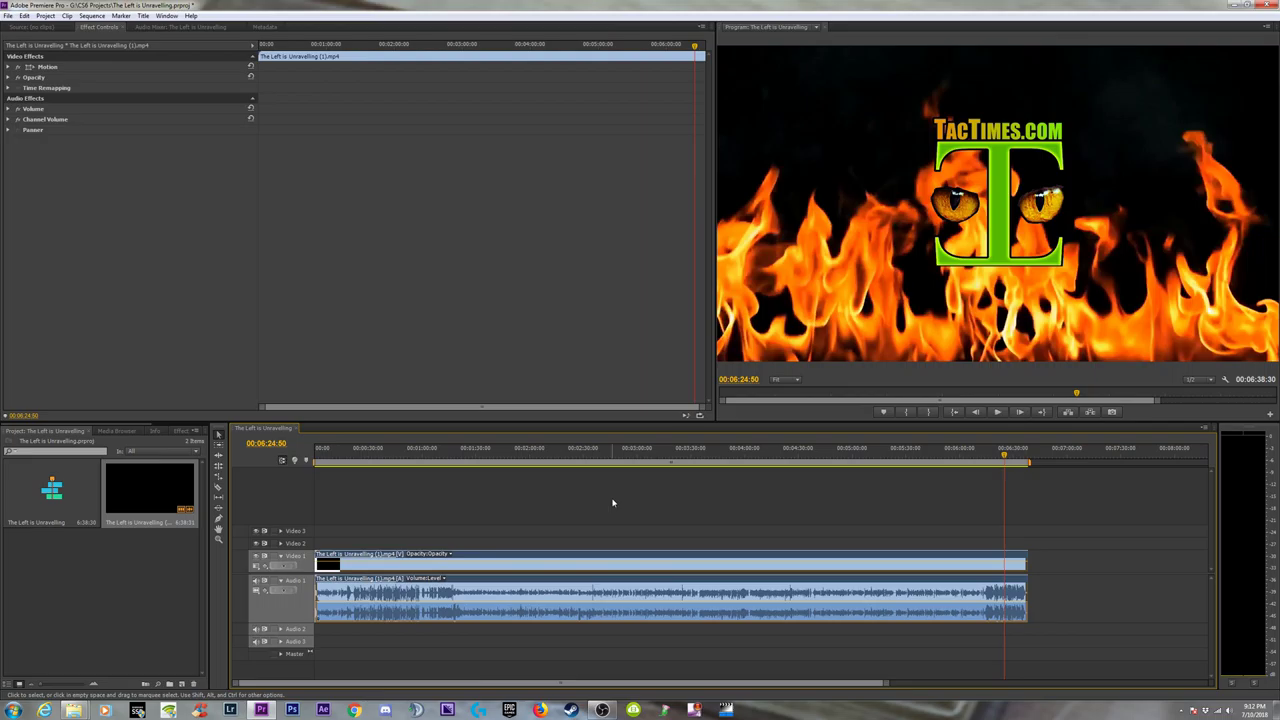
pyautogui.click(480, 451)
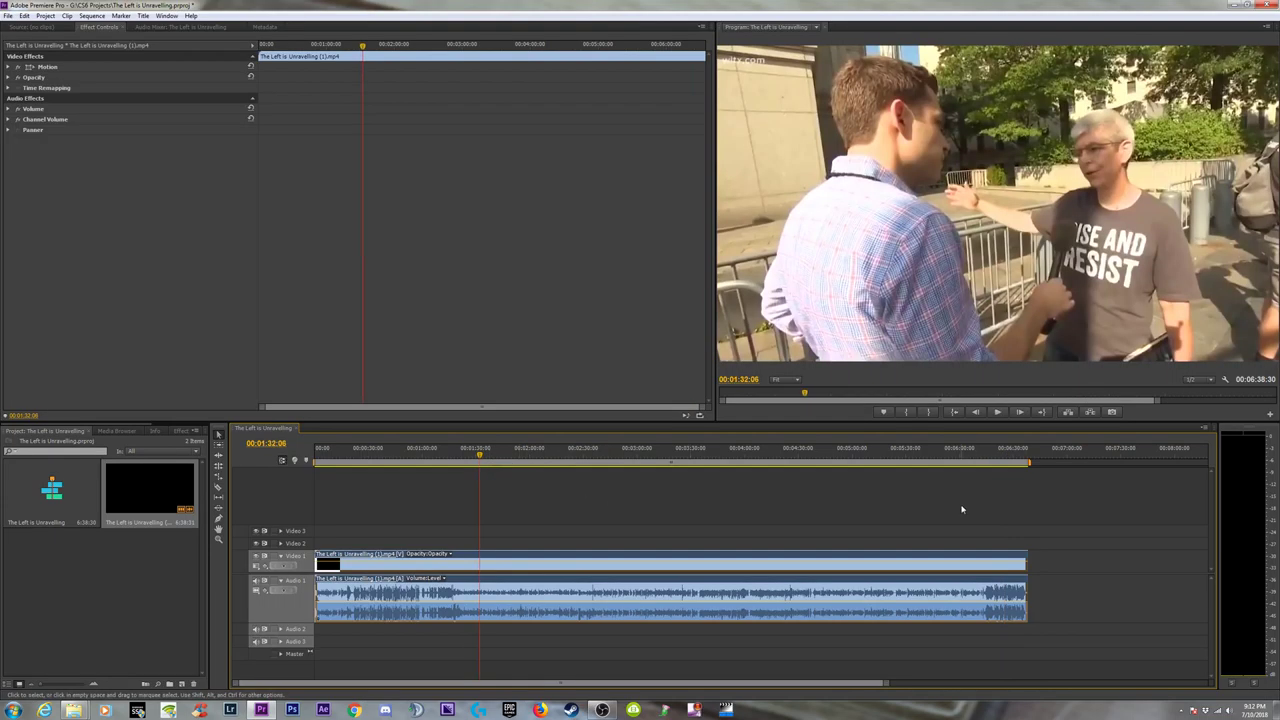
pyautogui.press('space')
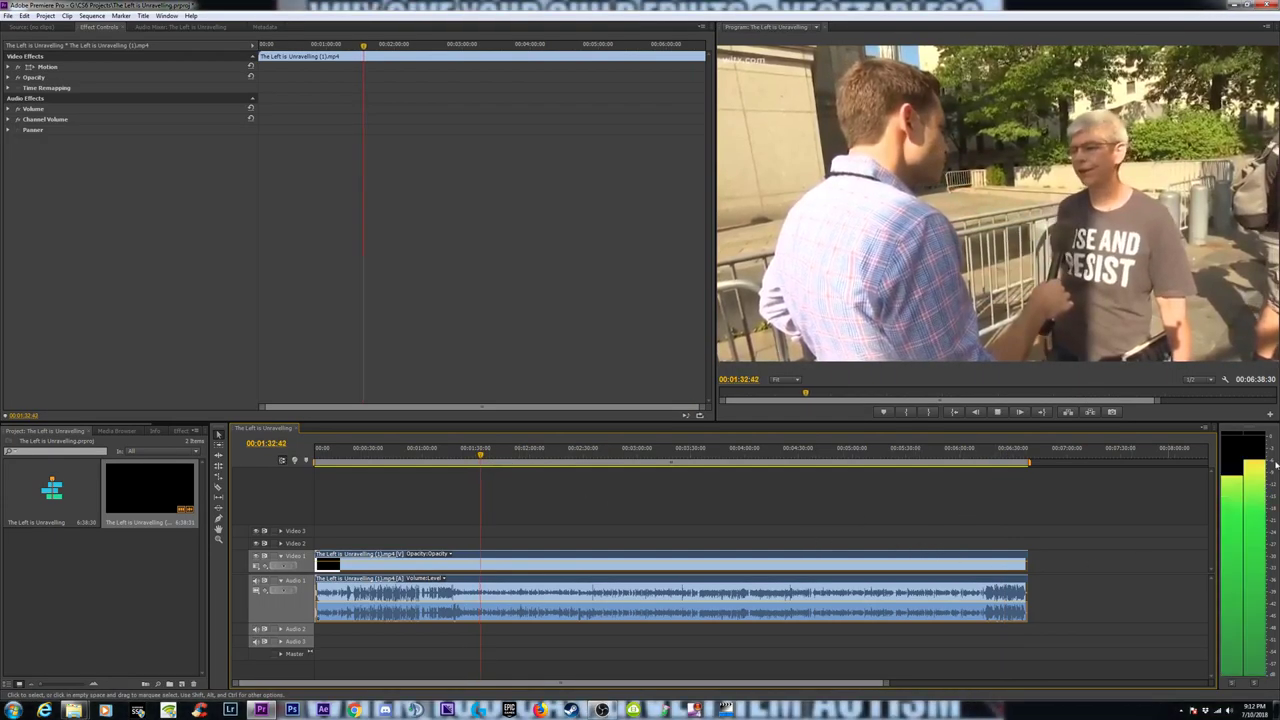
pyautogui.press('space')
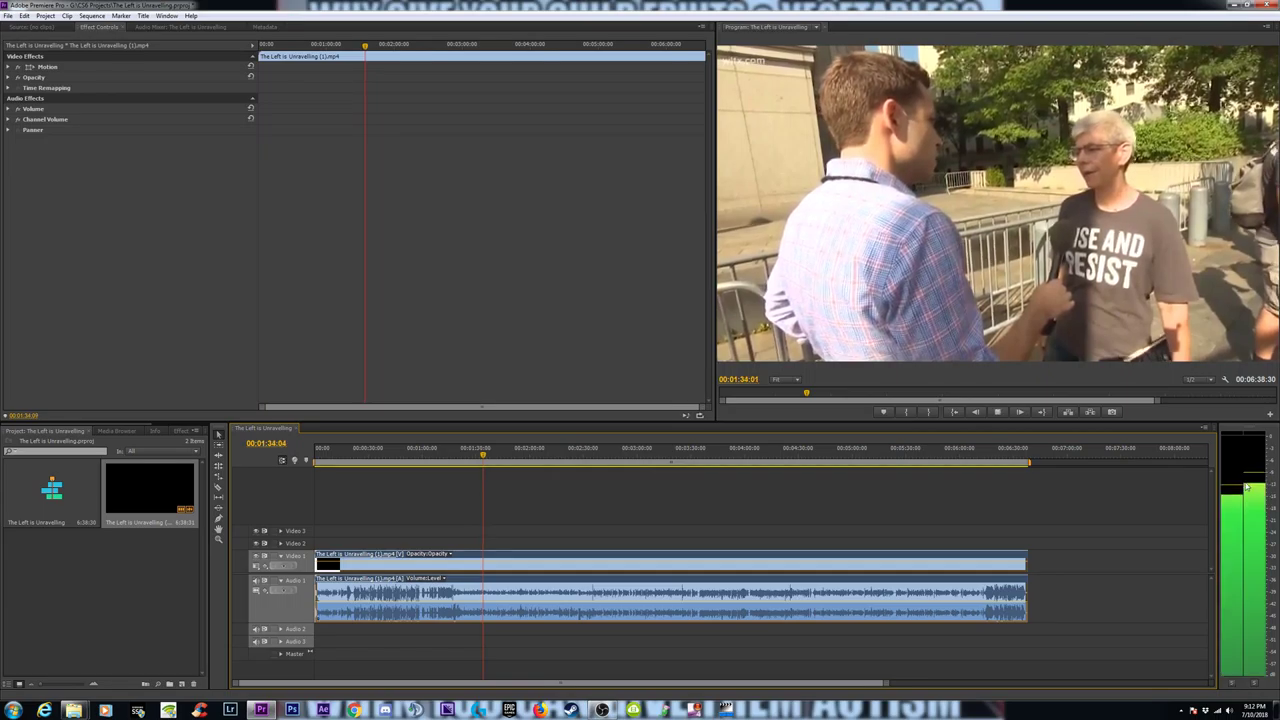
pyautogui.press('space')
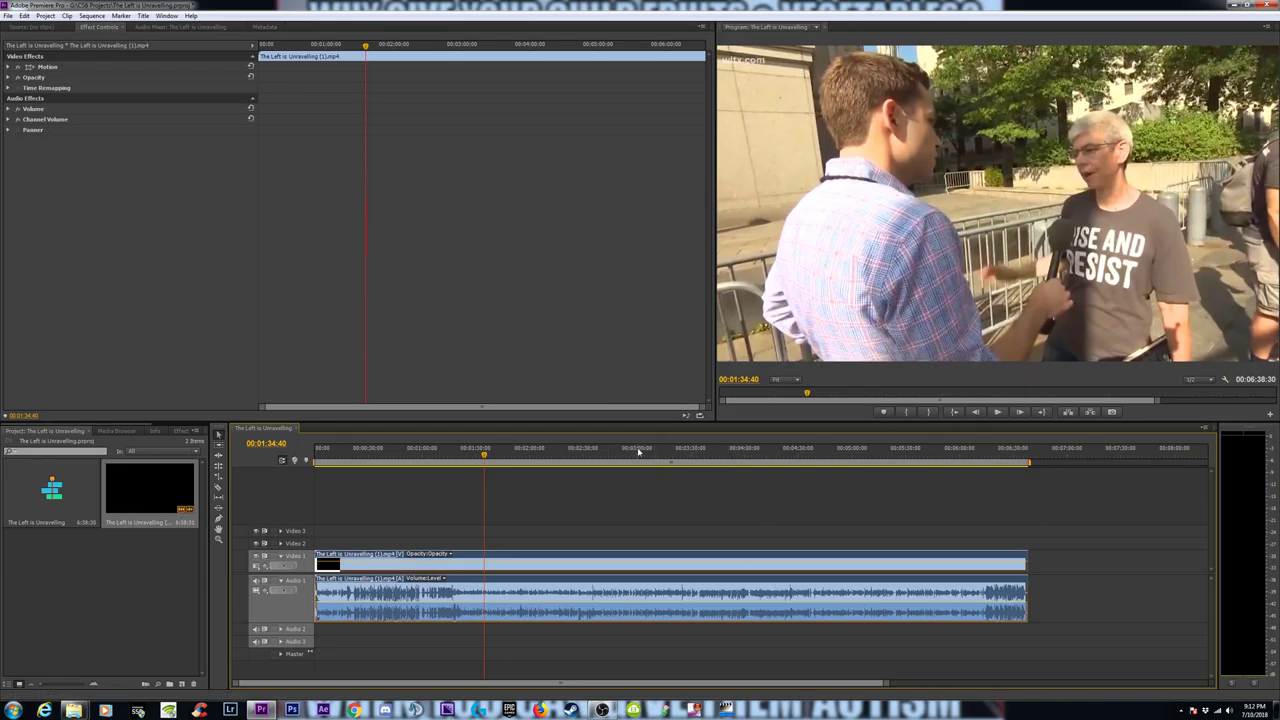
# Play from around the three-minute mark, then reselect the clip to show its Effect Controls
pyautogui.click(637, 450)
pyautogui.press('space')
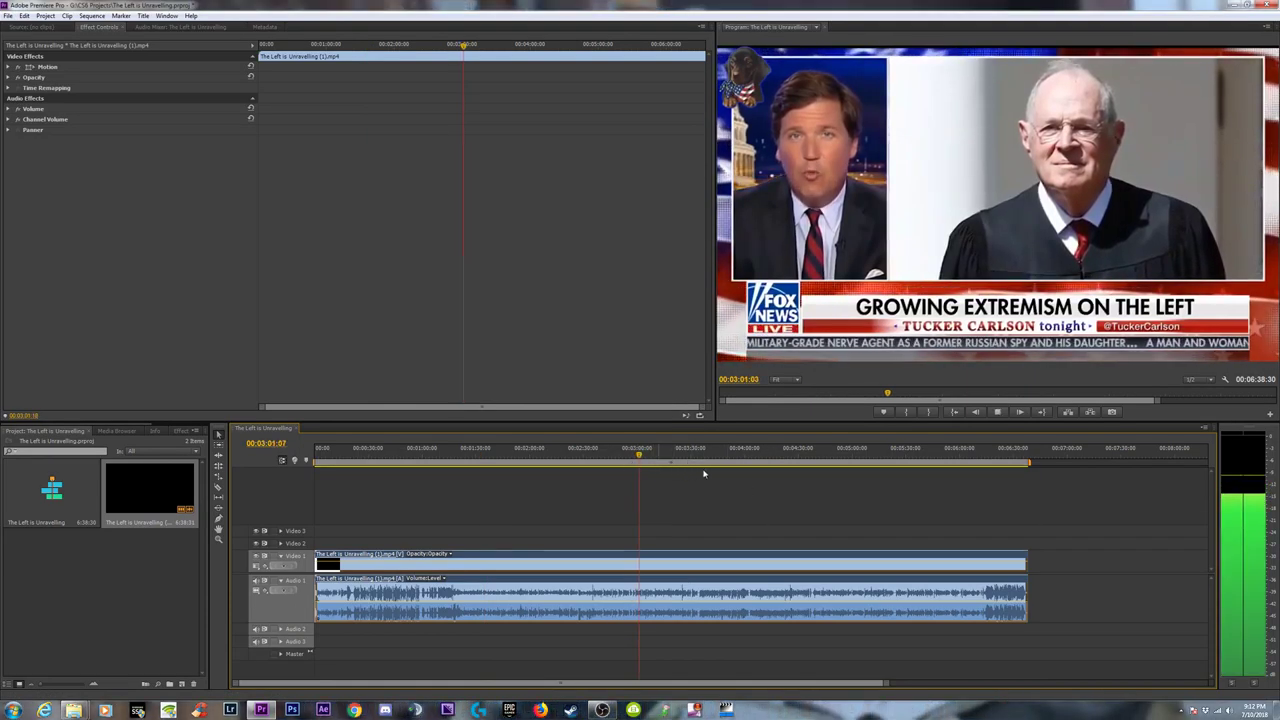
pyautogui.press('space')
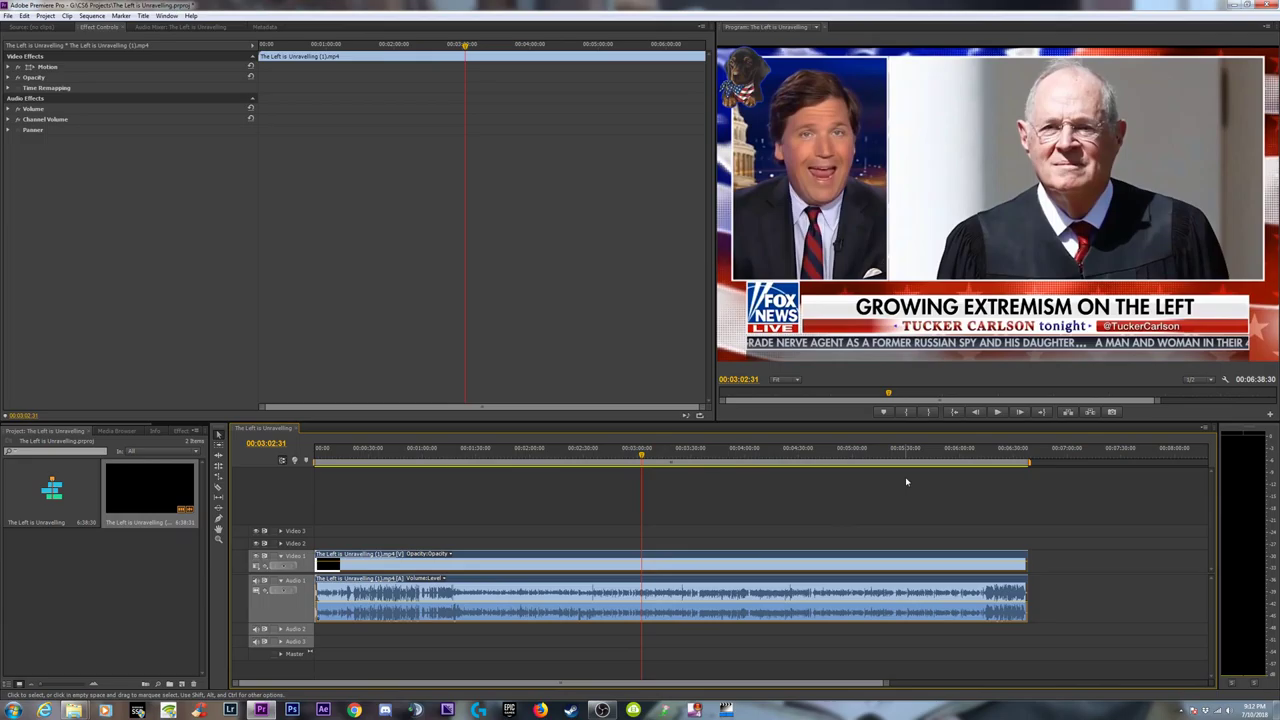
pyautogui.click(458, 531)
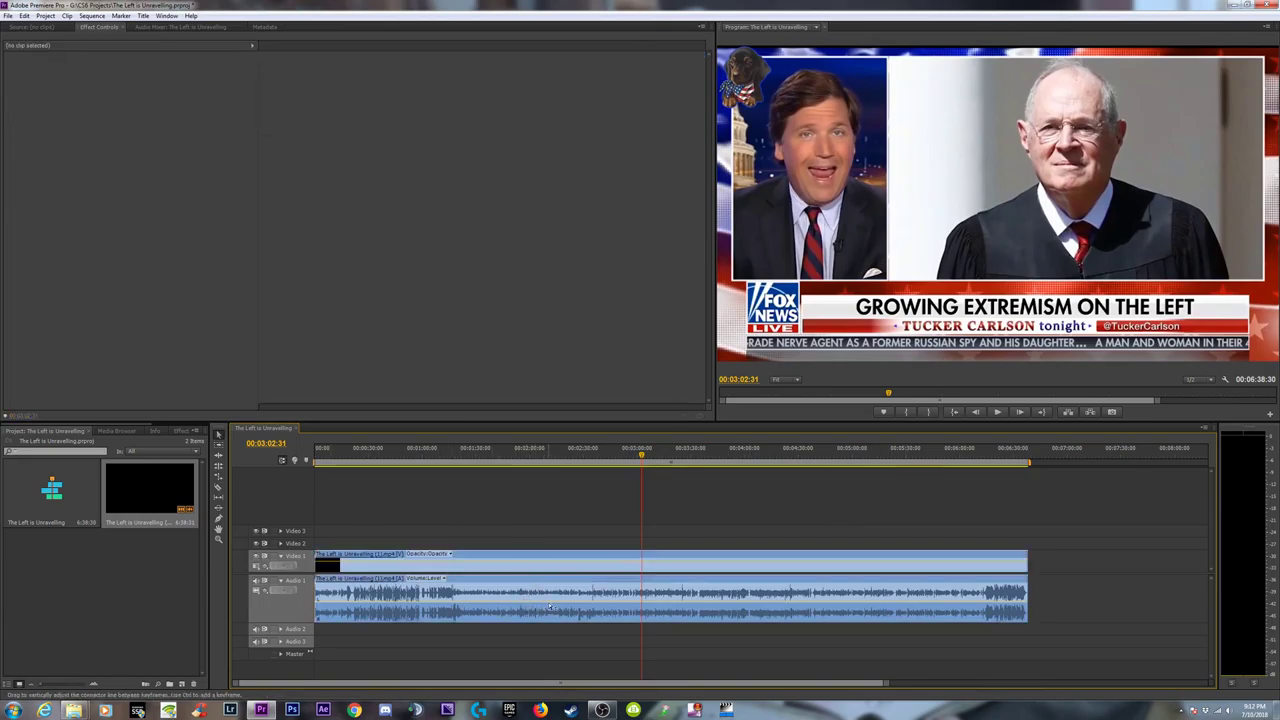
pyautogui.click(571, 552)
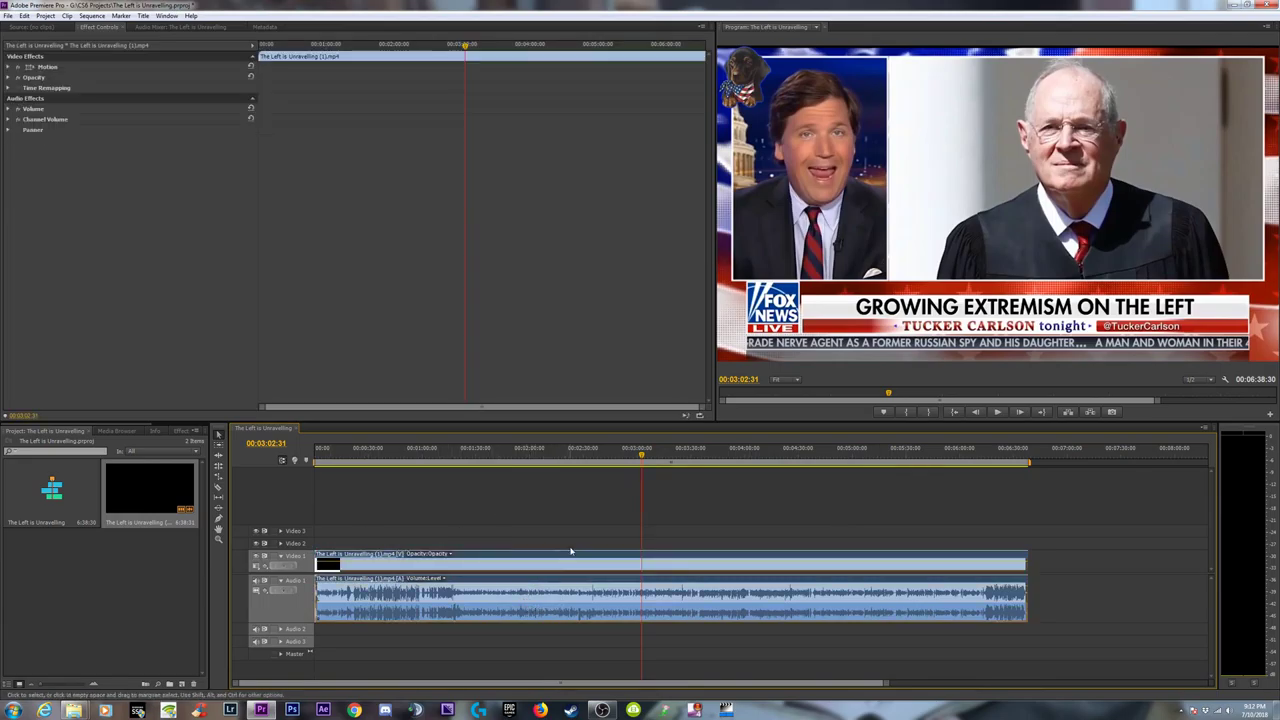
# Add the EQ effect to the news clip's audio using the Loudness EQ preset
pyautogui.click(488, 503)
pyautogui.click(526, 595)
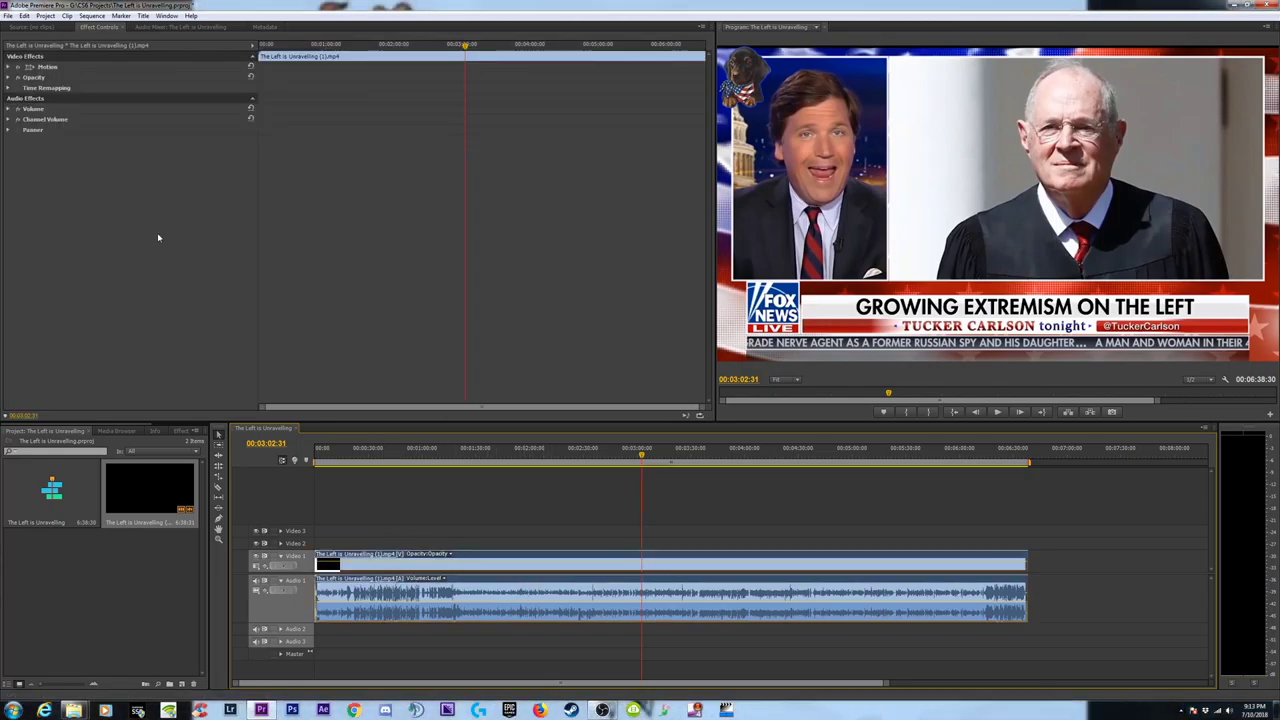
pyautogui.click(181, 431)
pyautogui.scroll(-1, 60, 600)
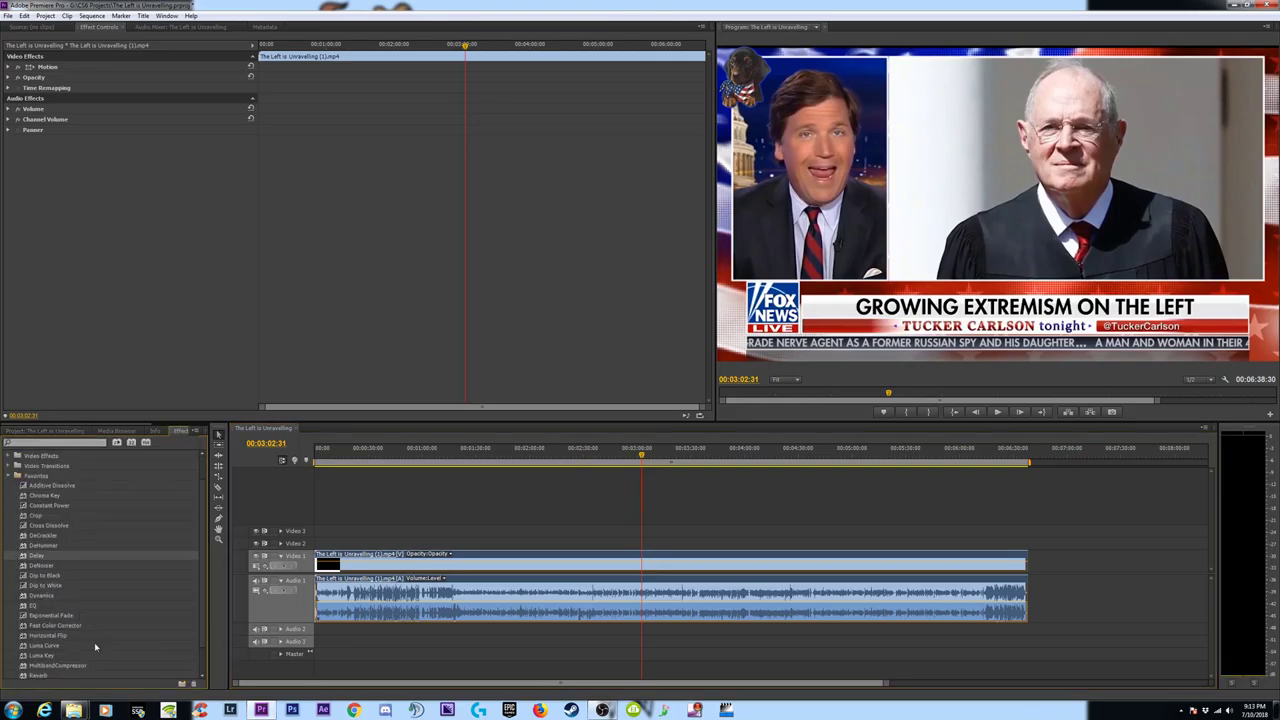
pyautogui.scroll(-1, 57, 626)
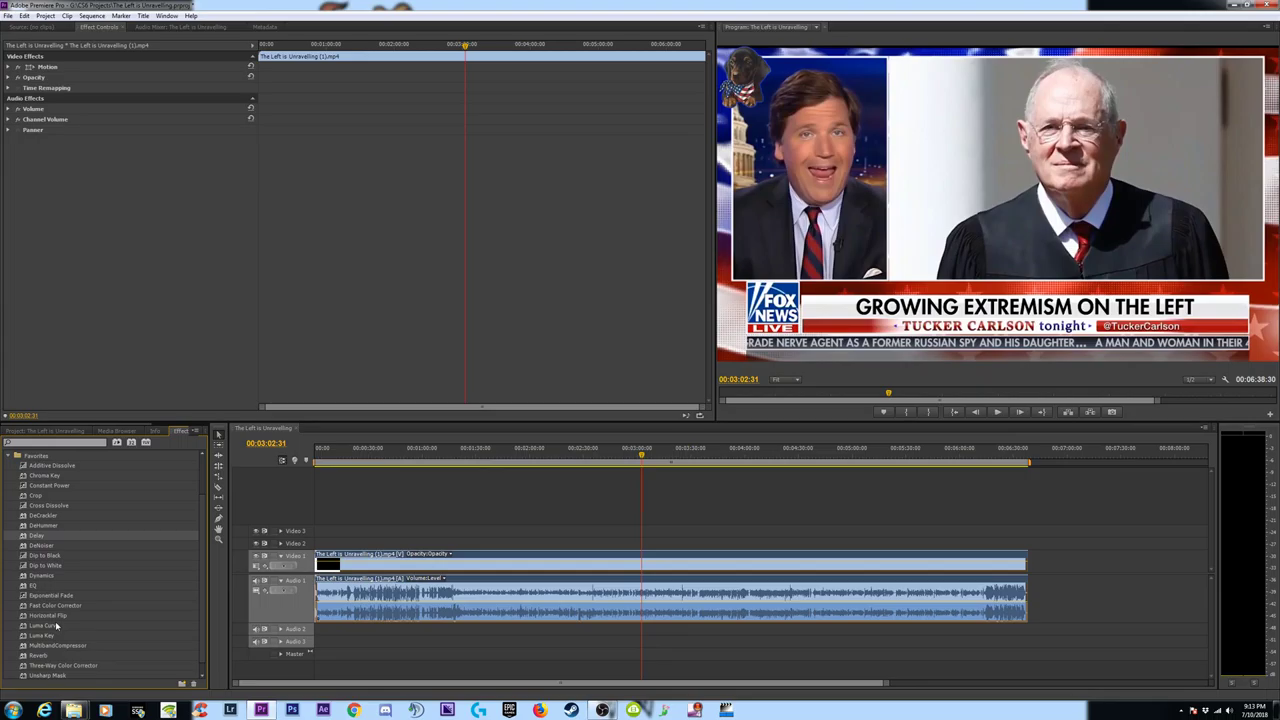
pyautogui.moveTo(52, 597); pyautogui.dragTo(560, 603)
pyautogui.click(251, 129)
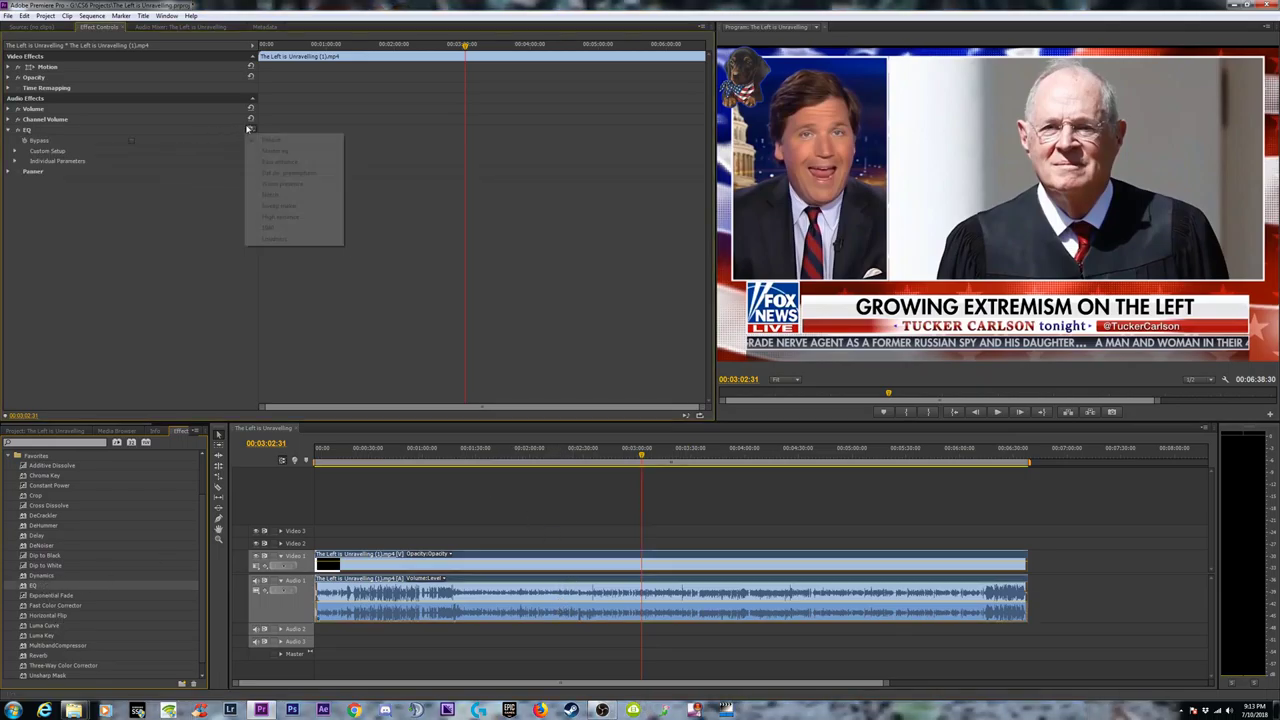
pyautogui.click(276, 239)
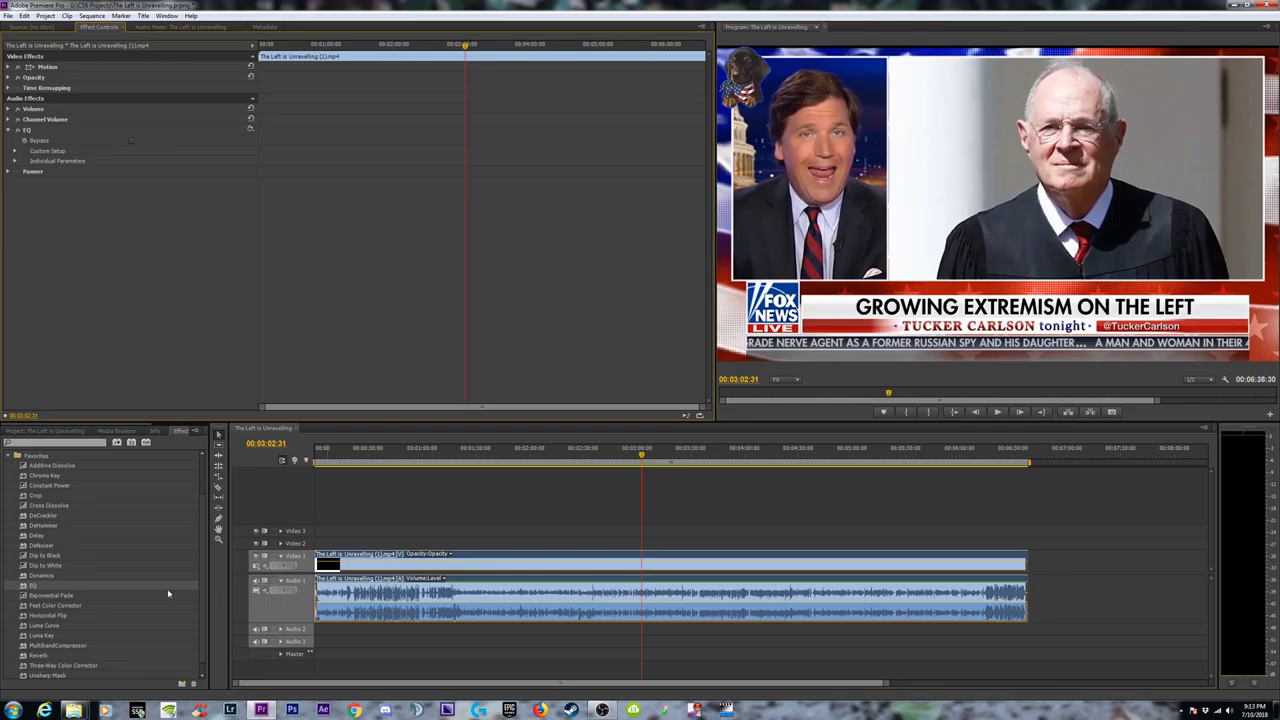
# Add MultibandCompressor to the audio and settle on its Upward comp +6 preset
pyautogui.click(58, 596)
pyautogui.click(55, 646)
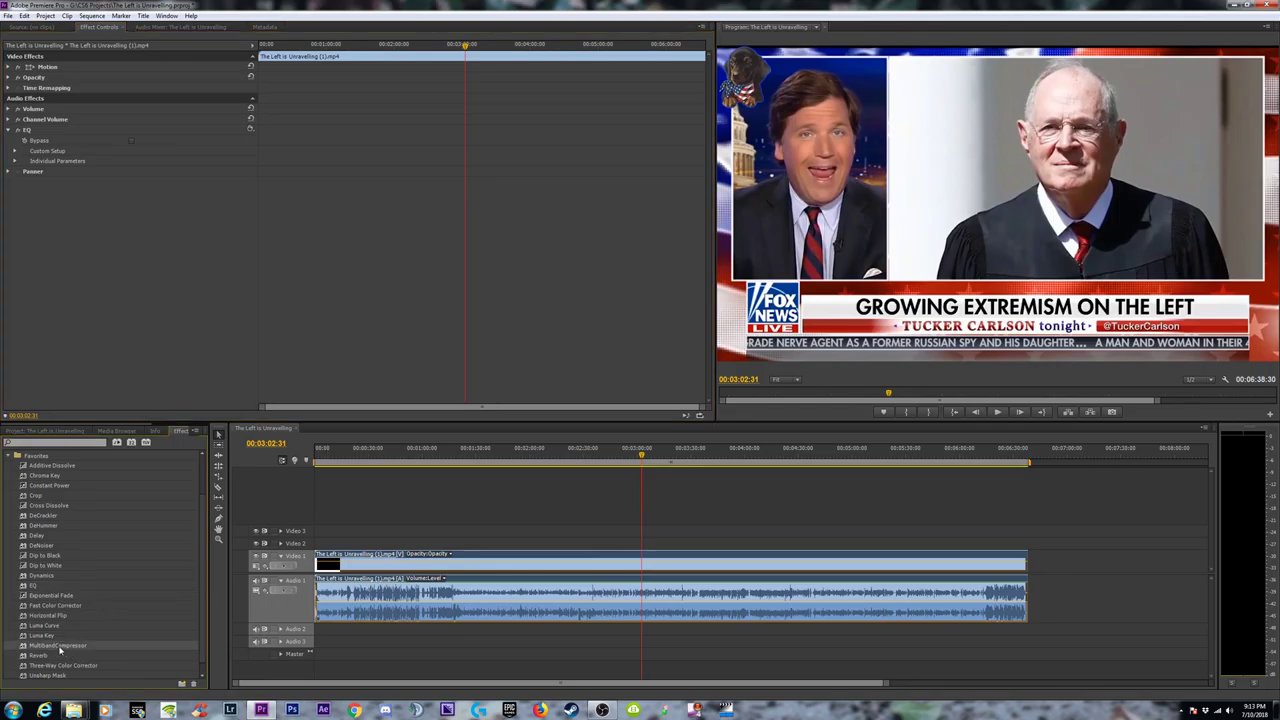
pyautogui.moveTo(58, 646); pyautogui.dragTo(350, 600)
pyautogui.click(251, 171)
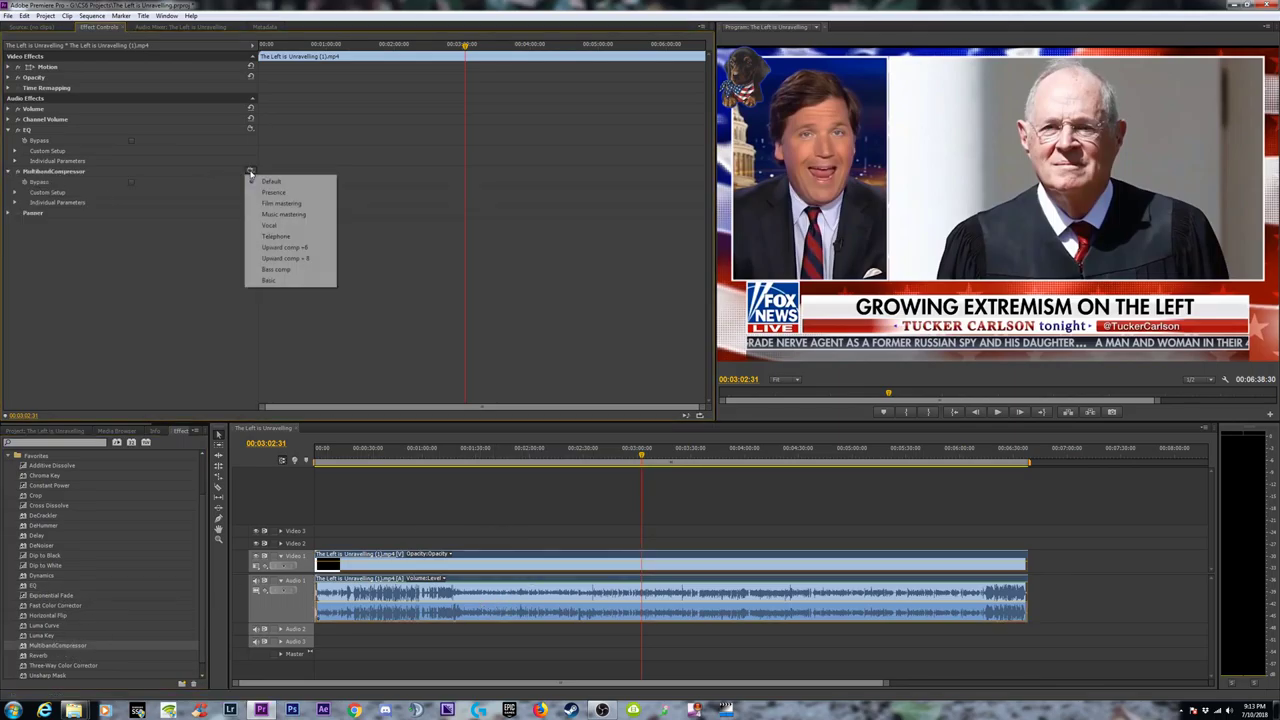
pyautogui.click(285, 249)
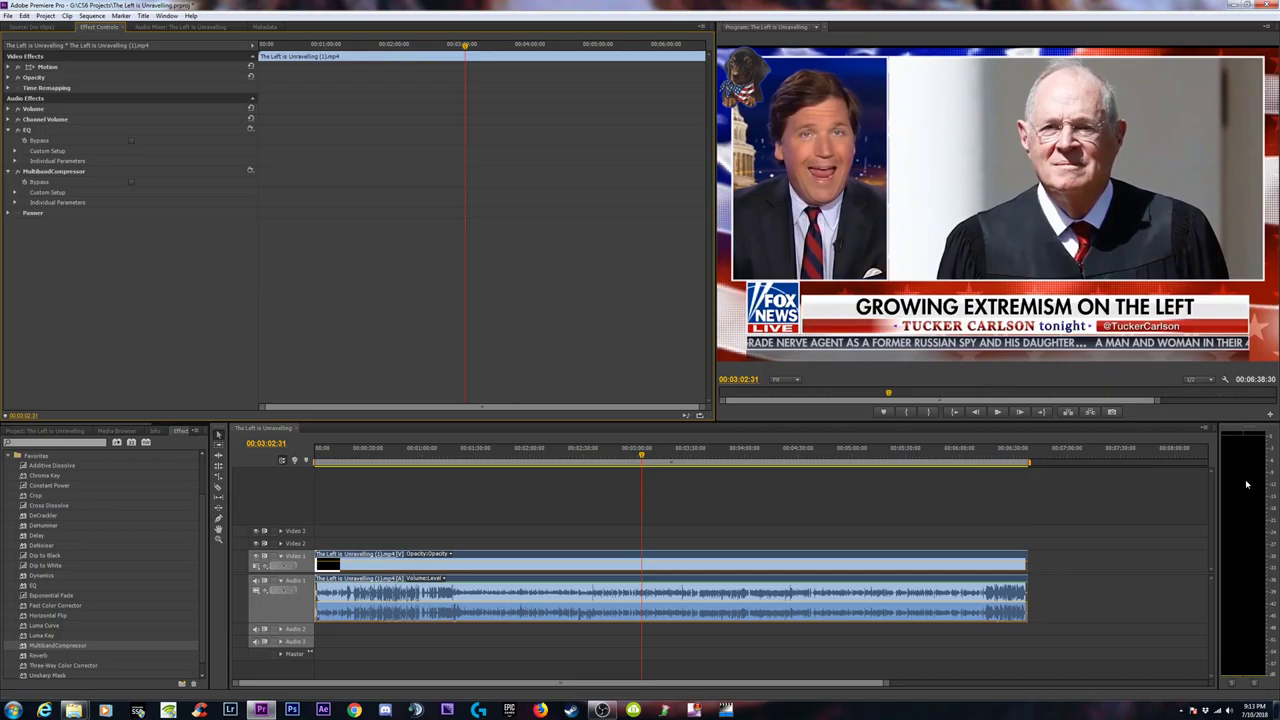
pyautogui.click(250, 171)
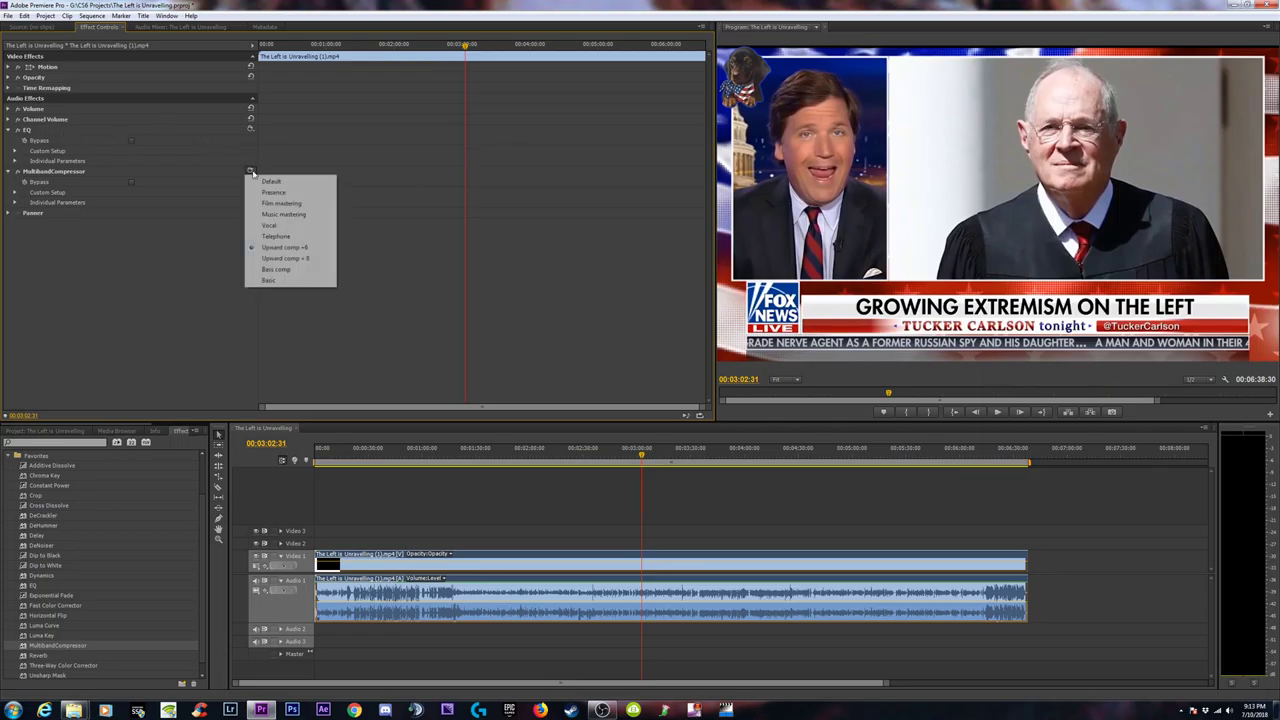
pyautogui.click(287, 259)
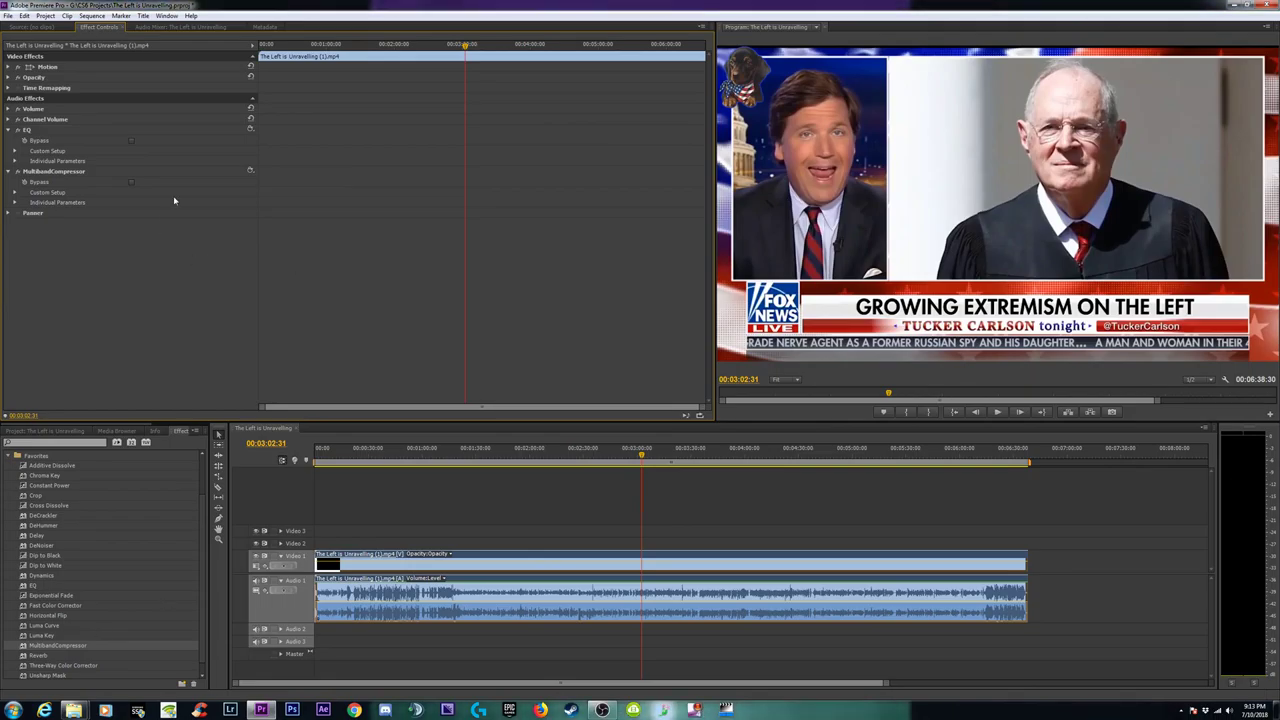
pyautogui.click(250, 171)
pyautogui.click(300, 249)
pyautogui.scroll(-1, 85, 641)
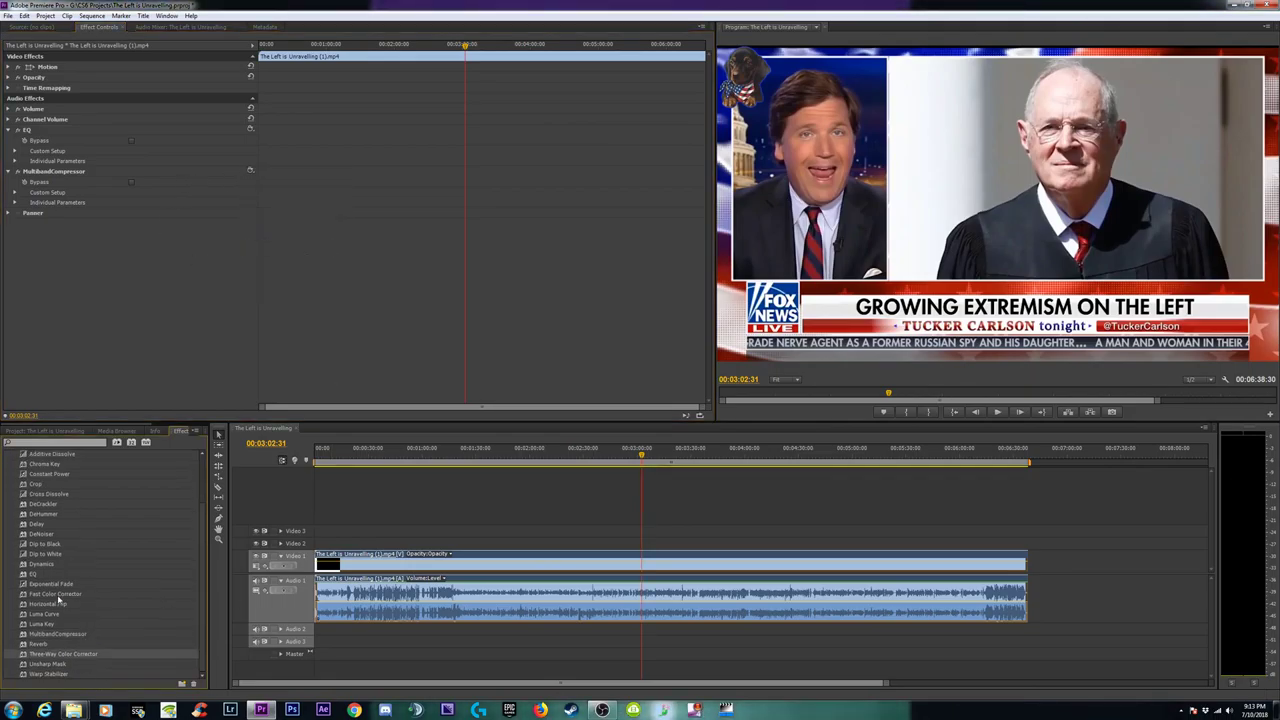
# Add the Dynamics effect to the audio and expand its Custom Setup compressor/limiter panel
pyautogui.moveTo(57, 569); pyautogui.dragTo(600, 600)
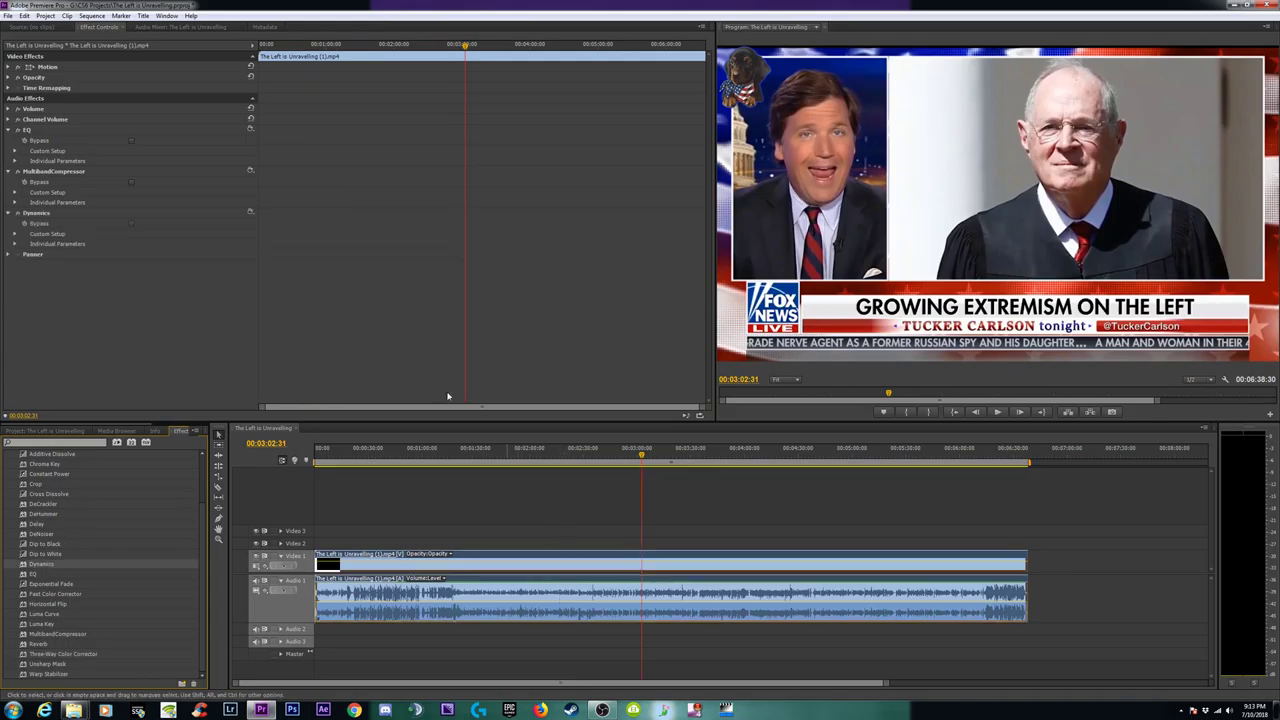
pyautogui.click(15, 233)
pyautogui.scroll(-2, 384, 283)
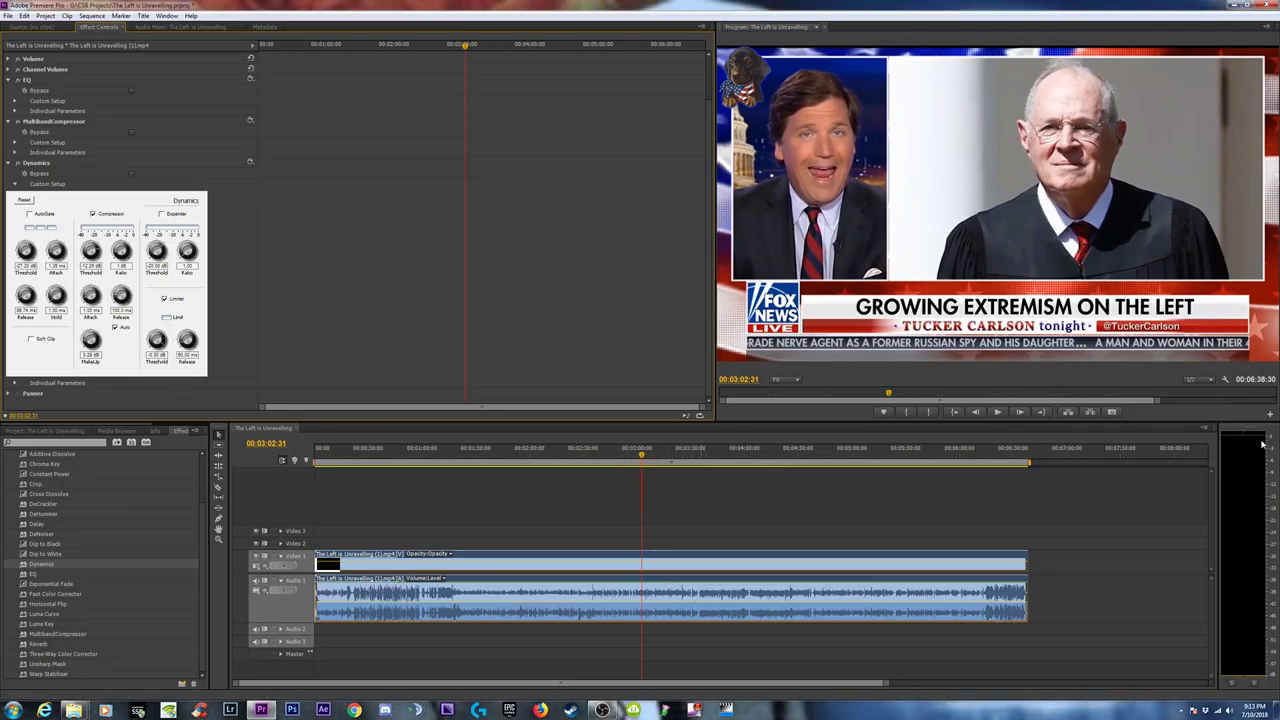
pyautogui.click(632, 455)
pyautogui.press('space')
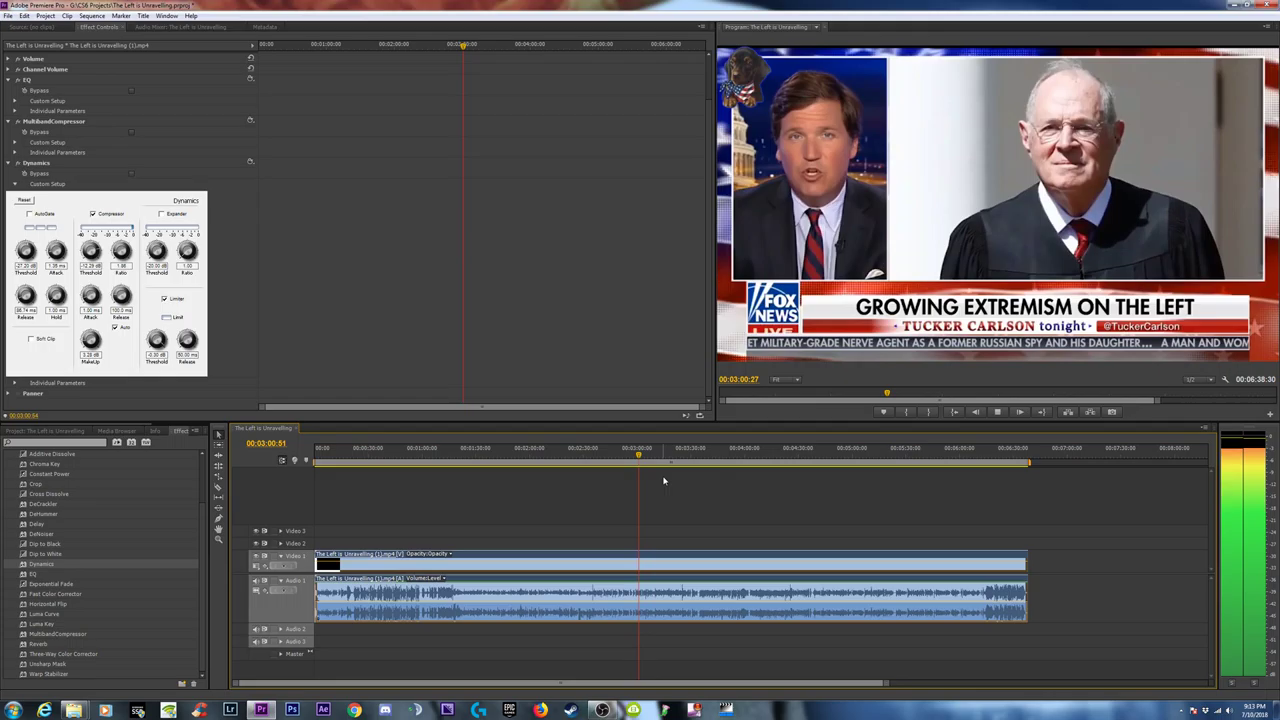
pyautogui.press('space')
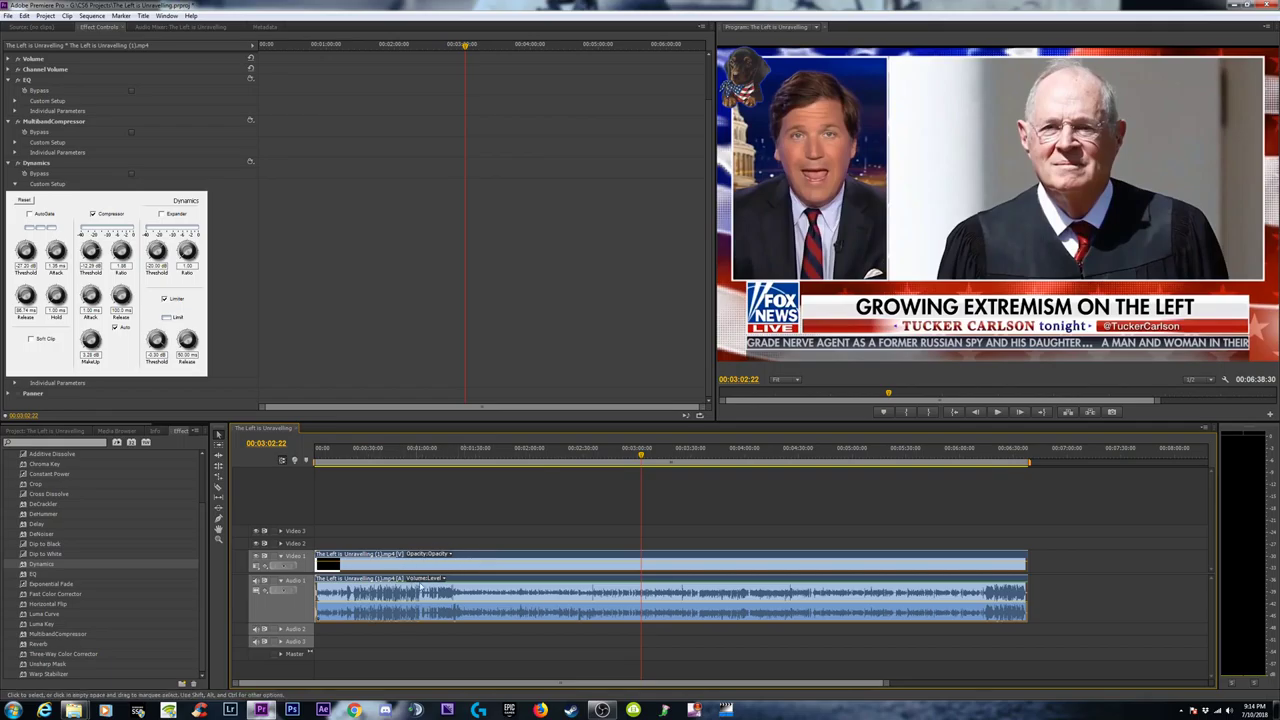
pyautogui.click(349, 457)
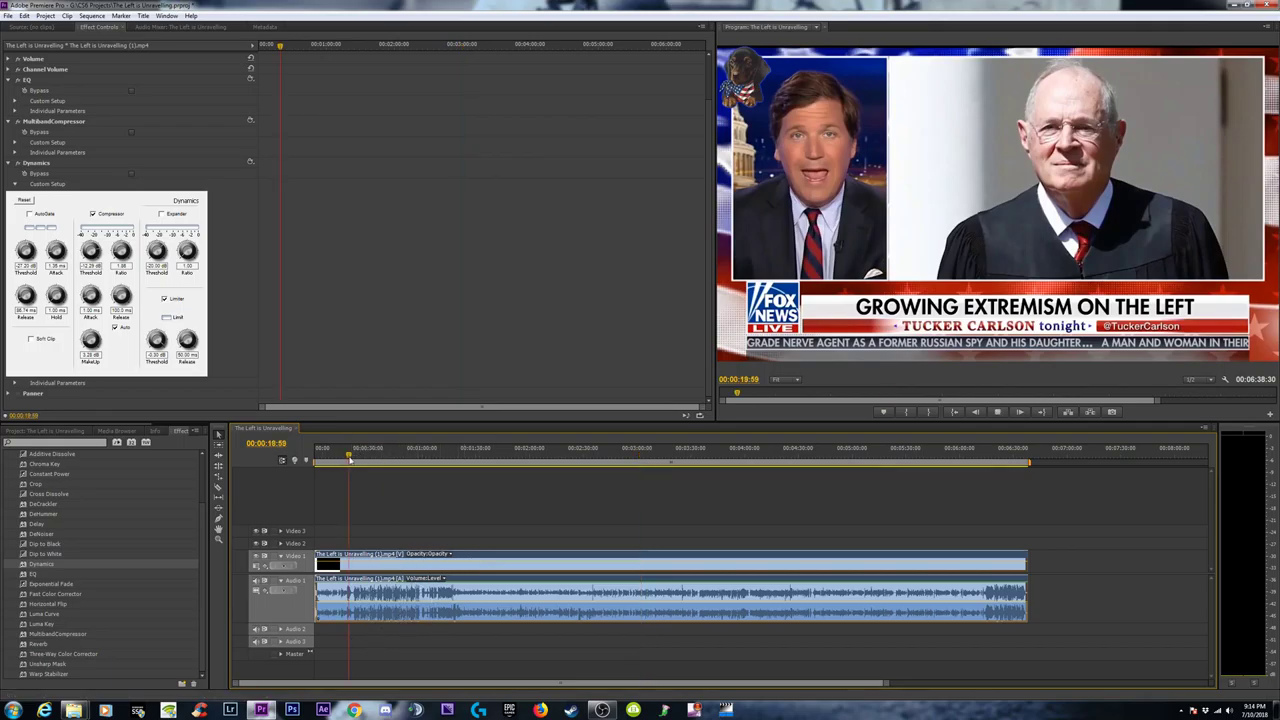
pyautogui.press('space')
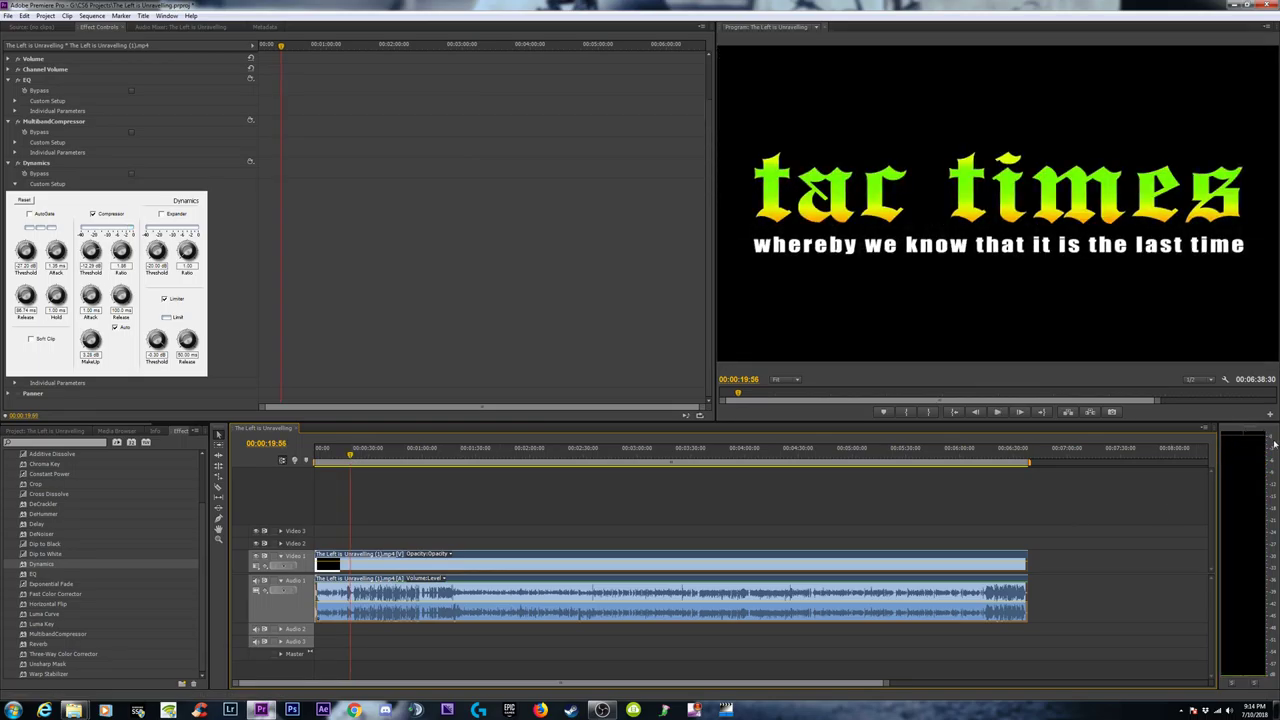
pyautogui.click(489, 452)
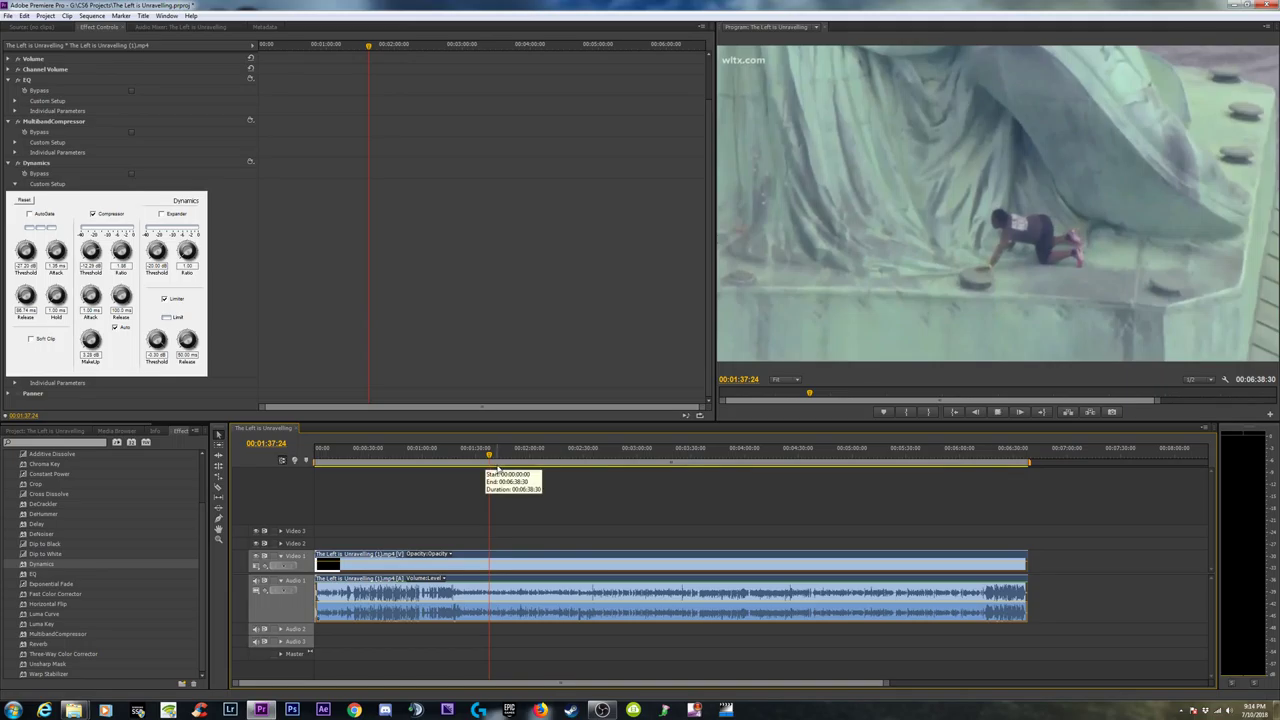
pyautogui.press('space')
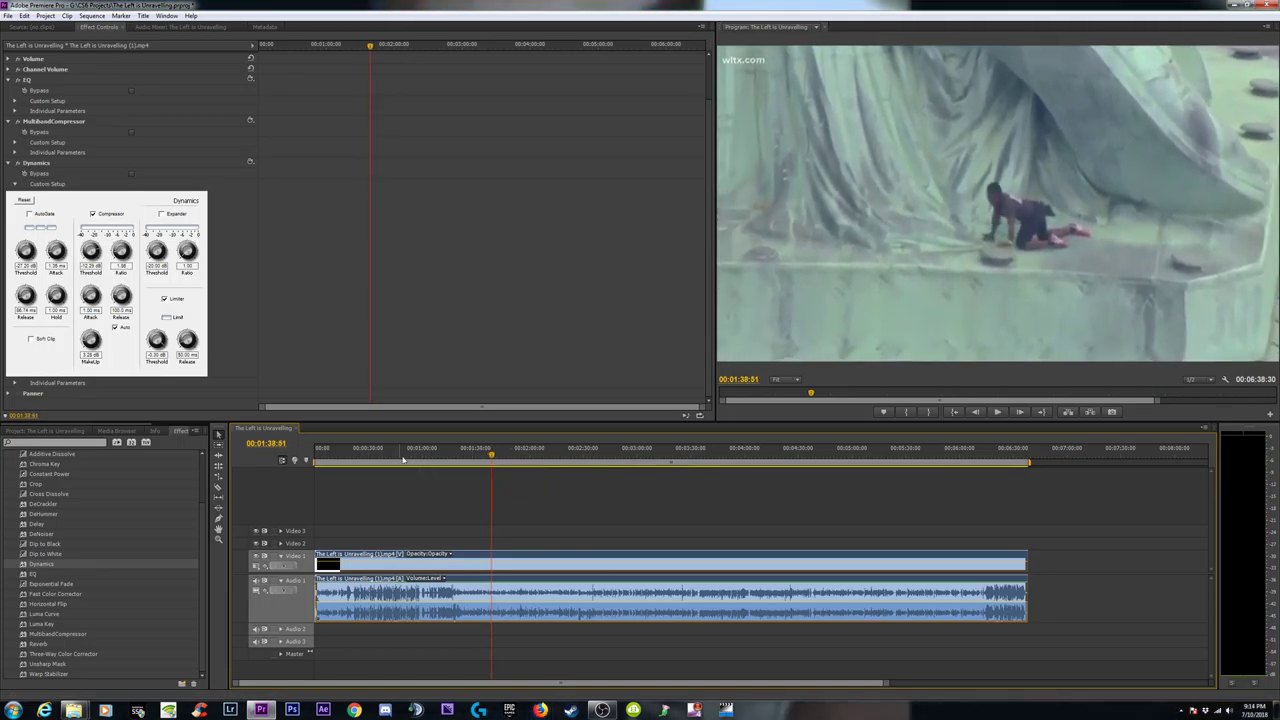
pyautogui.click(377, 452)
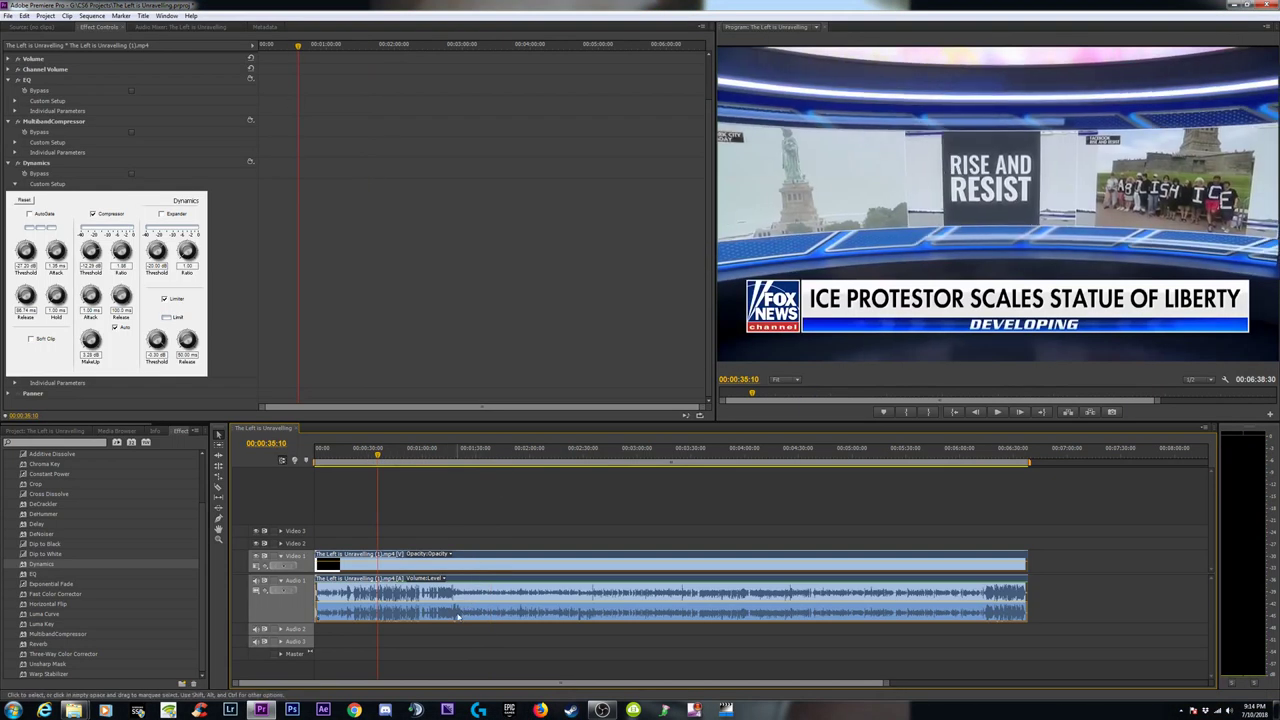
pyautogui.press('space')
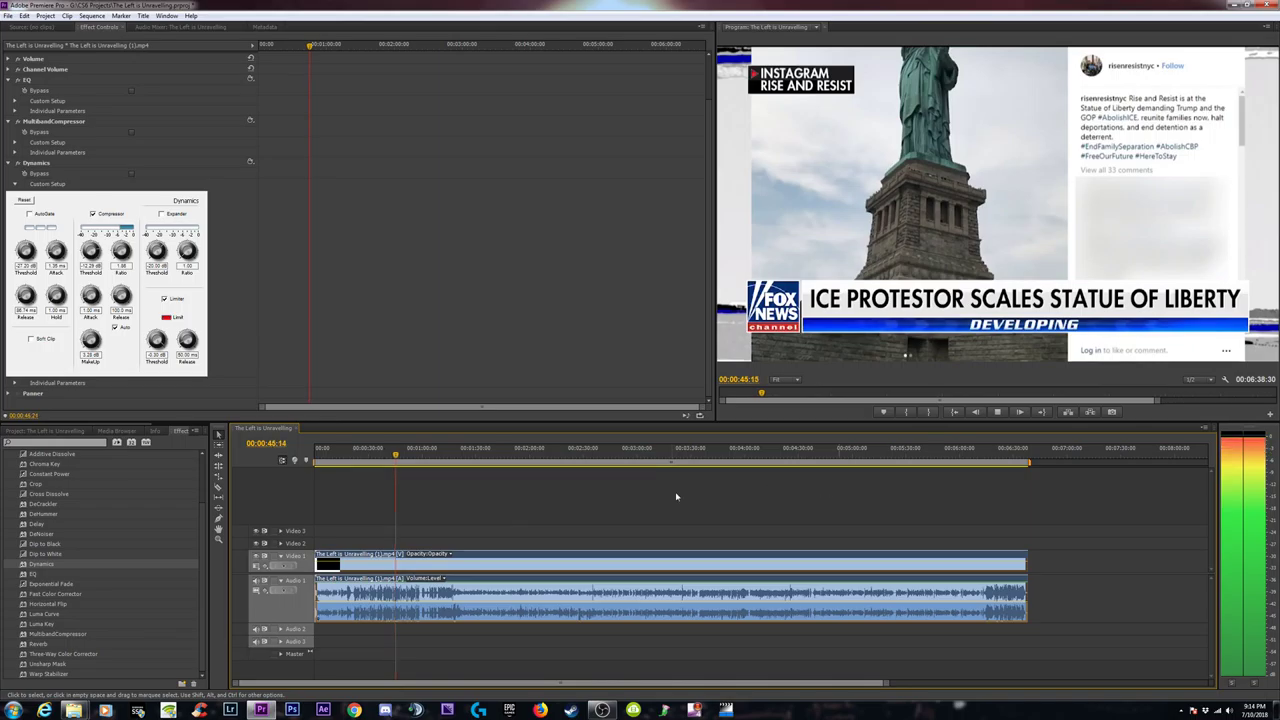
pyautogui.click(481, 455)
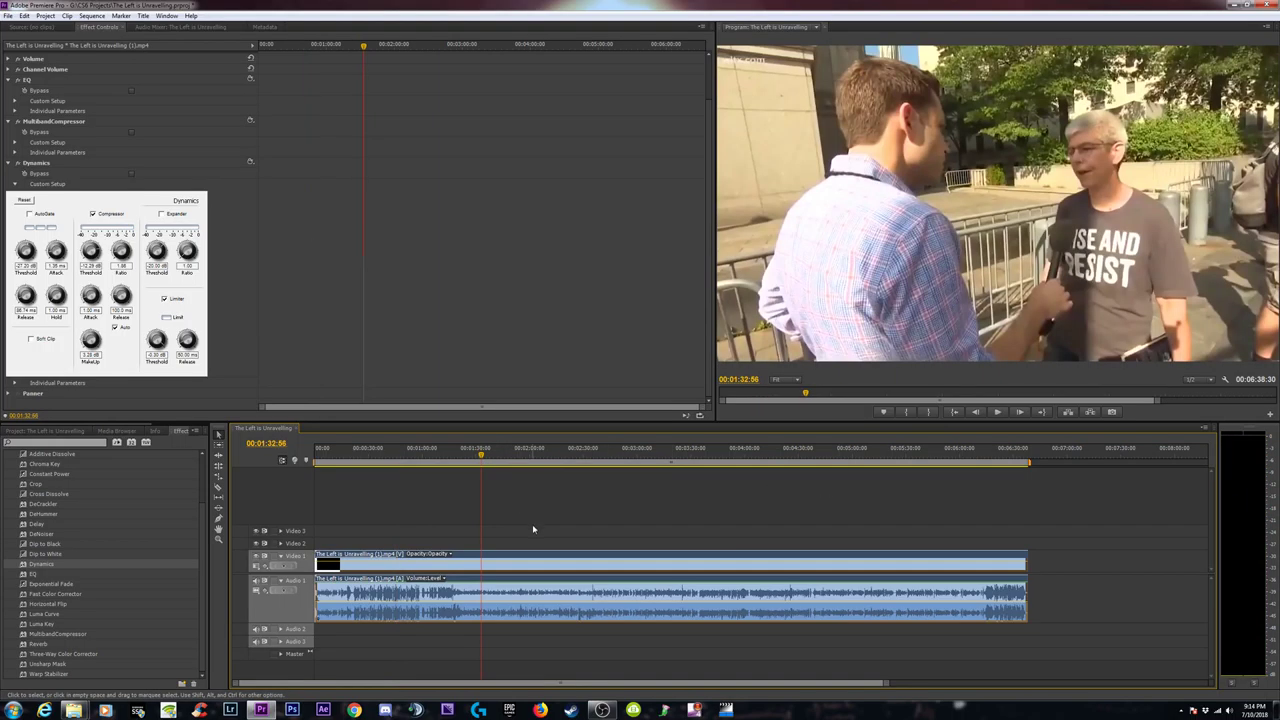
pyautogui.press('space')
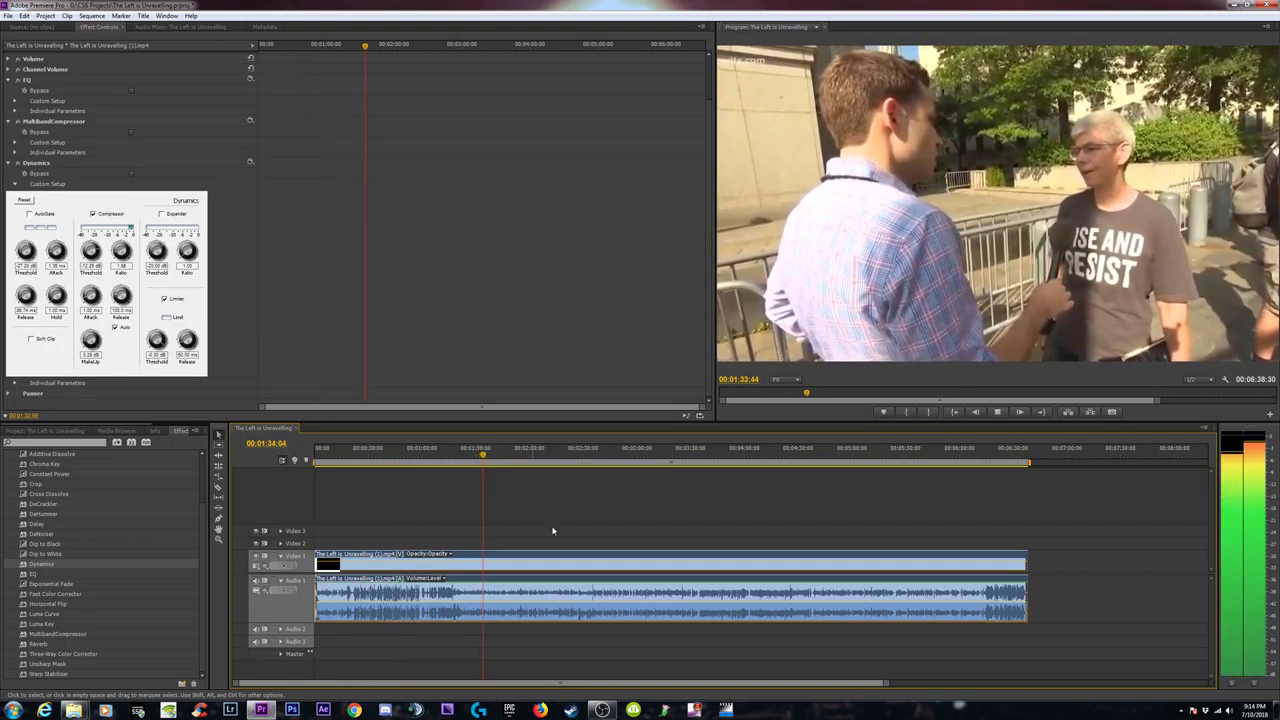
pyautogui.click(873, 460)
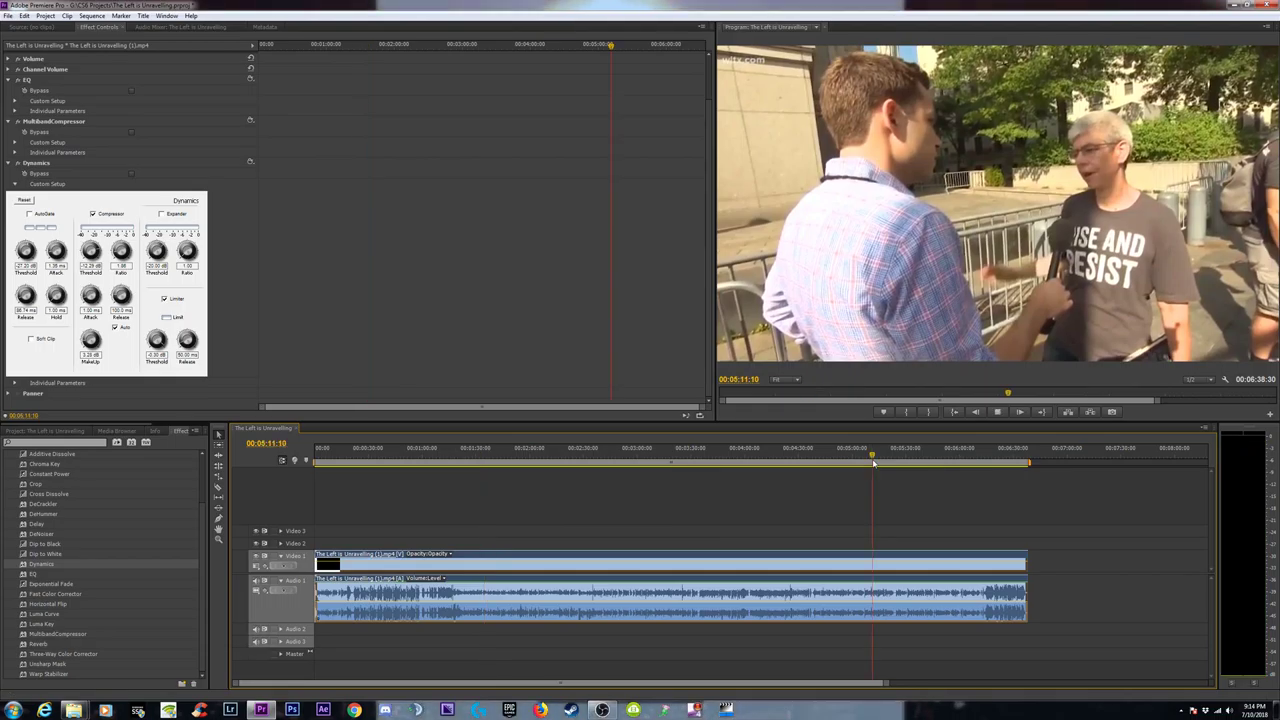
pyautogui.press('space')
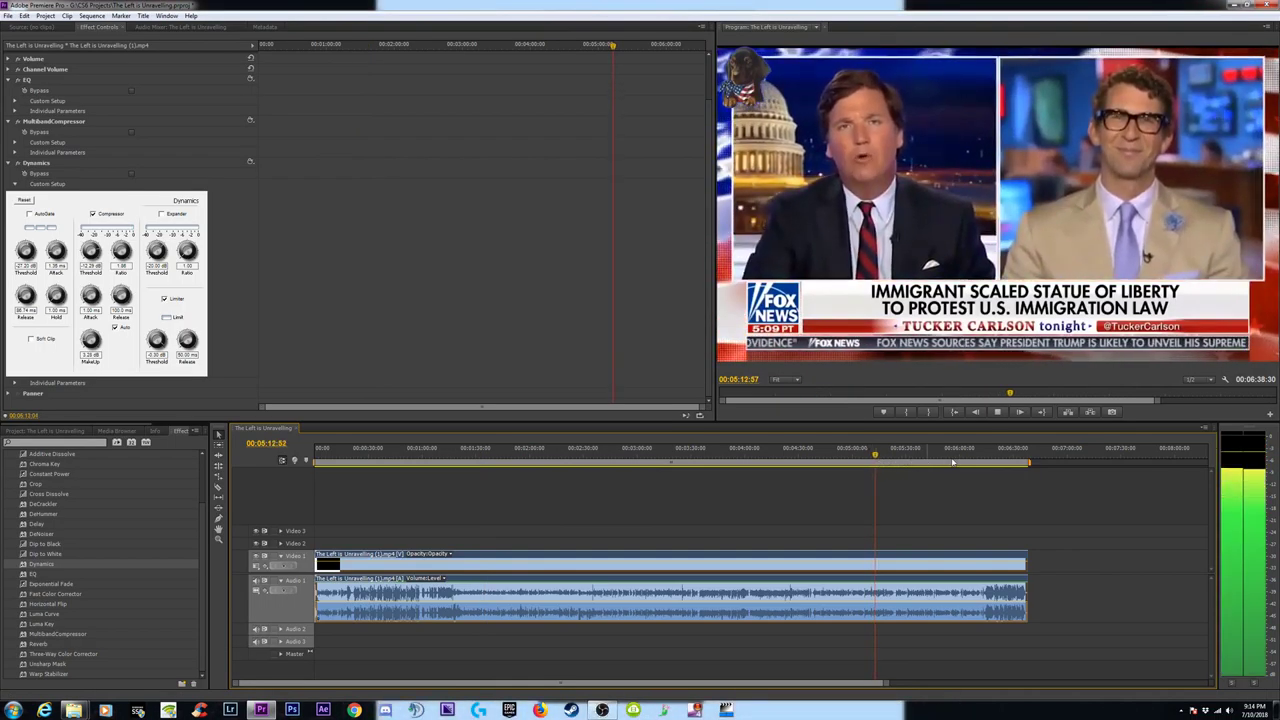
pyautogui.click(948, 460)
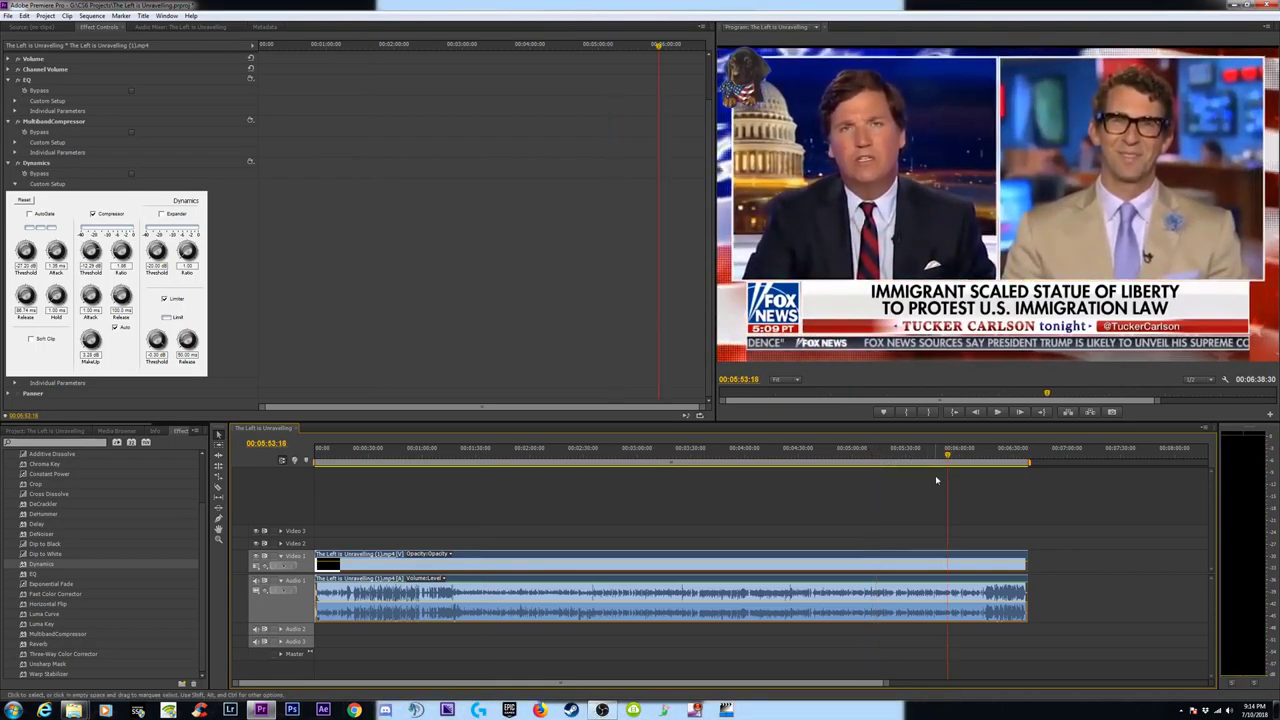
pyautogui.click(988, 459)
pyautogui.press('space')
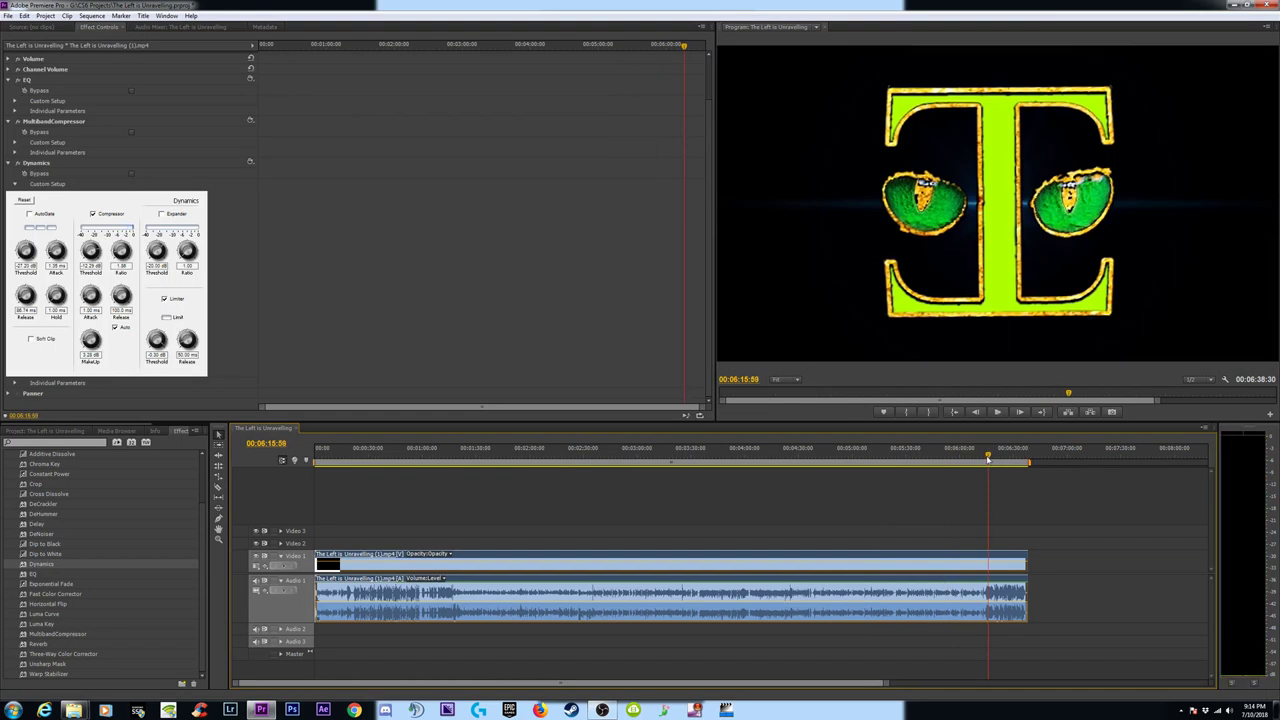
pyautogui.click(983, 459)
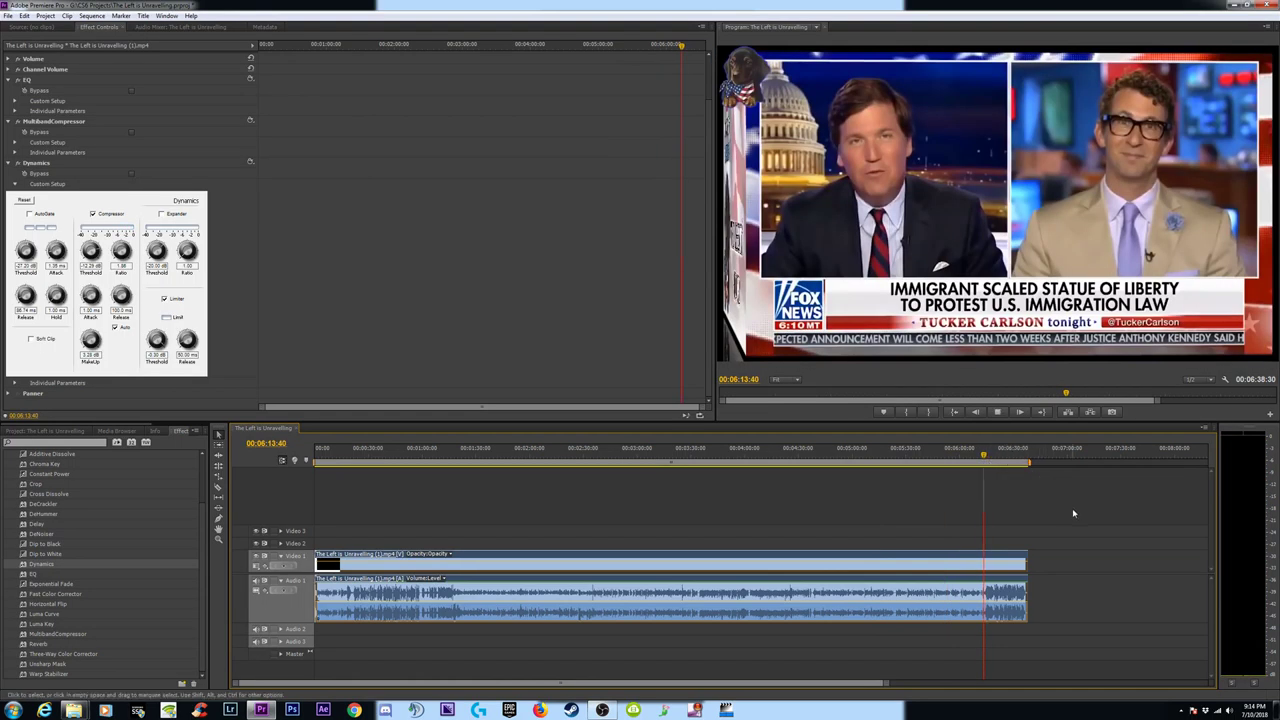
pyautogui.press('space')
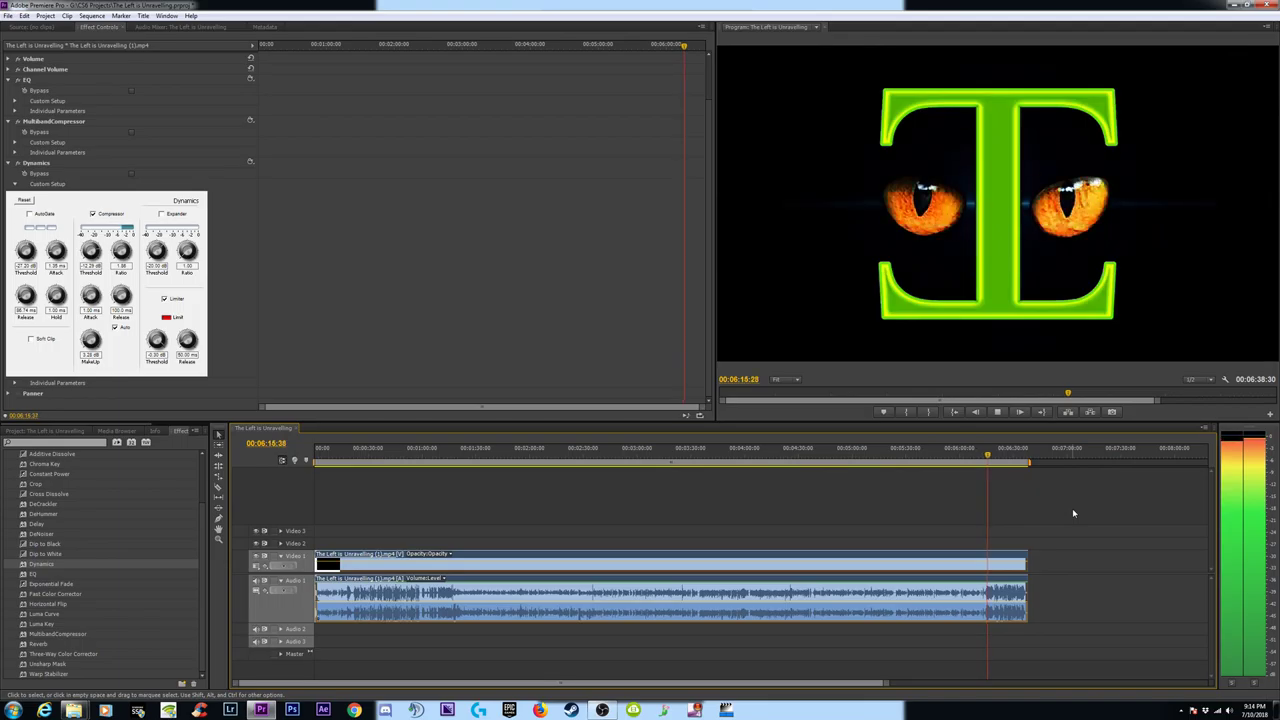
pyautogui.press('space')
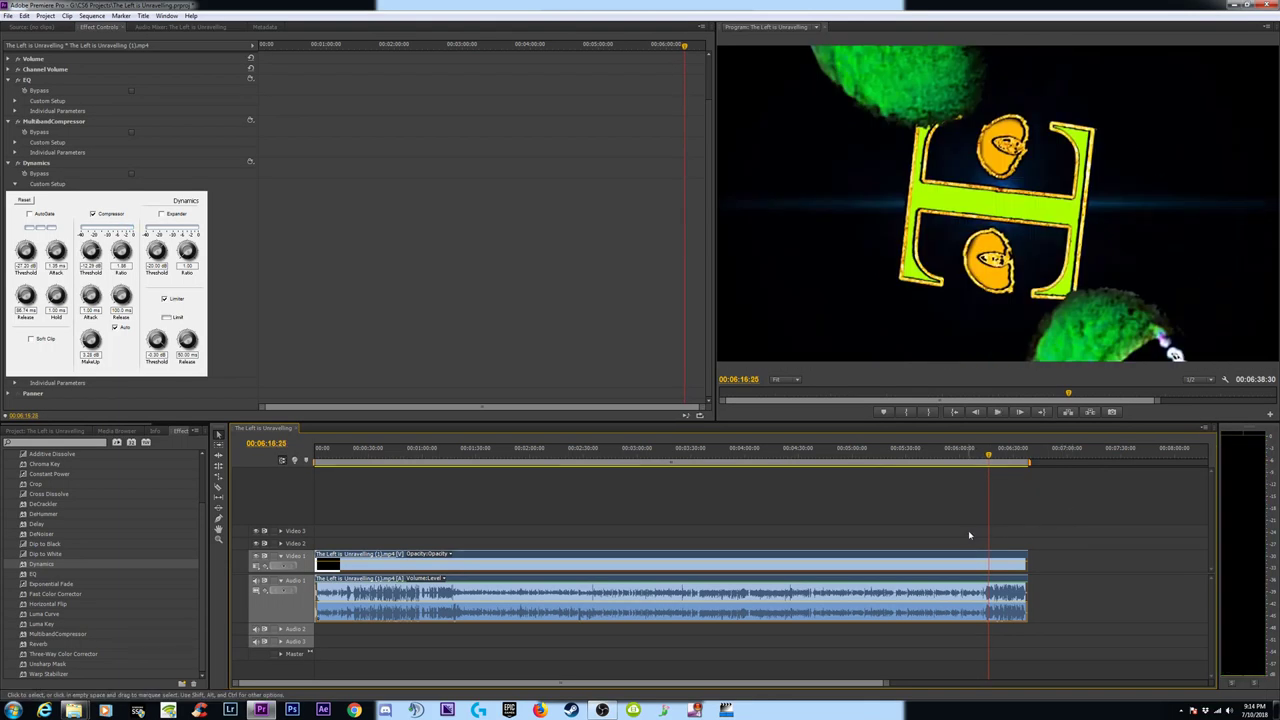
# Split the audio at 00:06:14:21 and add a Constant Power crossfade at the cut
pyautogui.scroll(5, 860, 510)
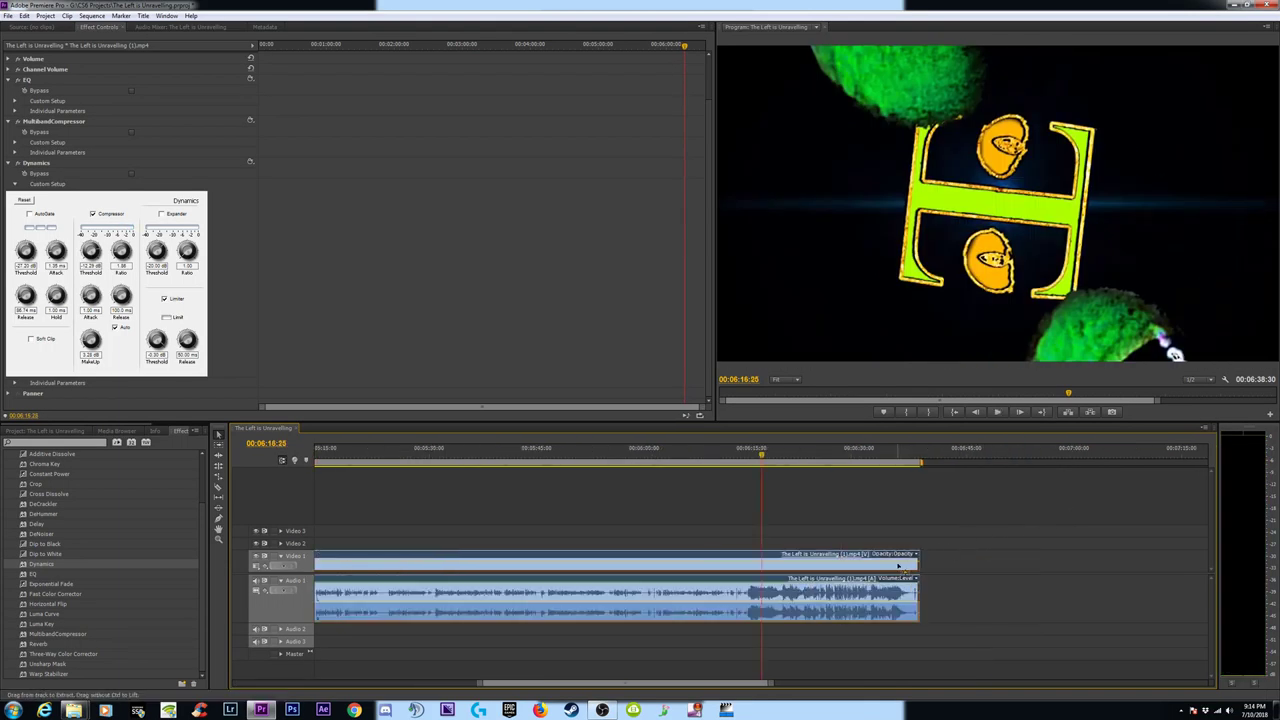
pyautogui.click(762, 452)
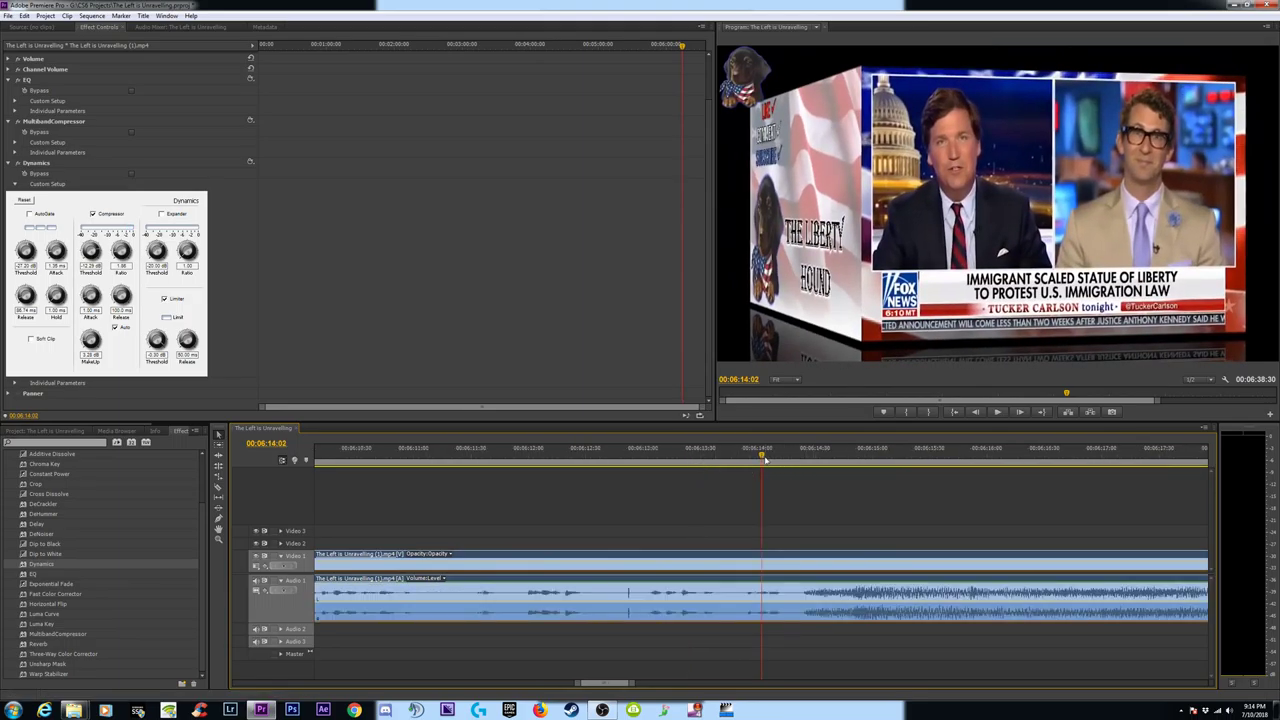
pyautogui.press('space')
pyautogui.press('space')
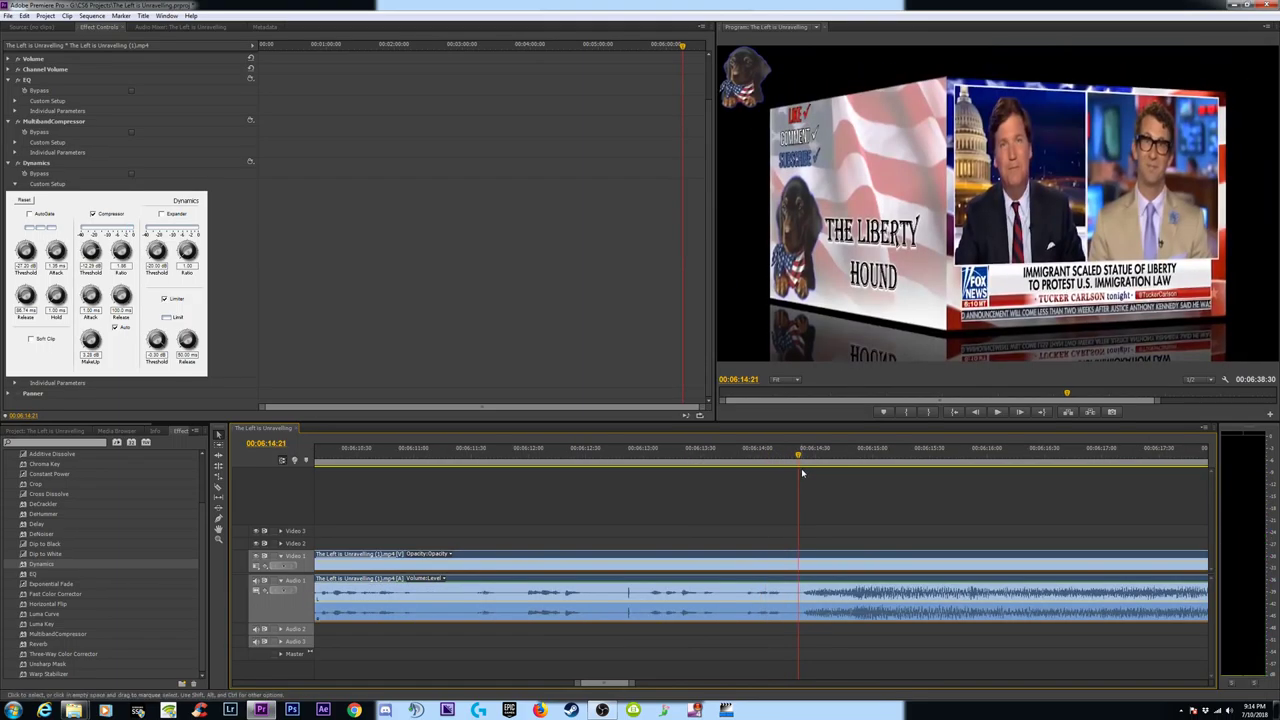
pyautogui.press('c')
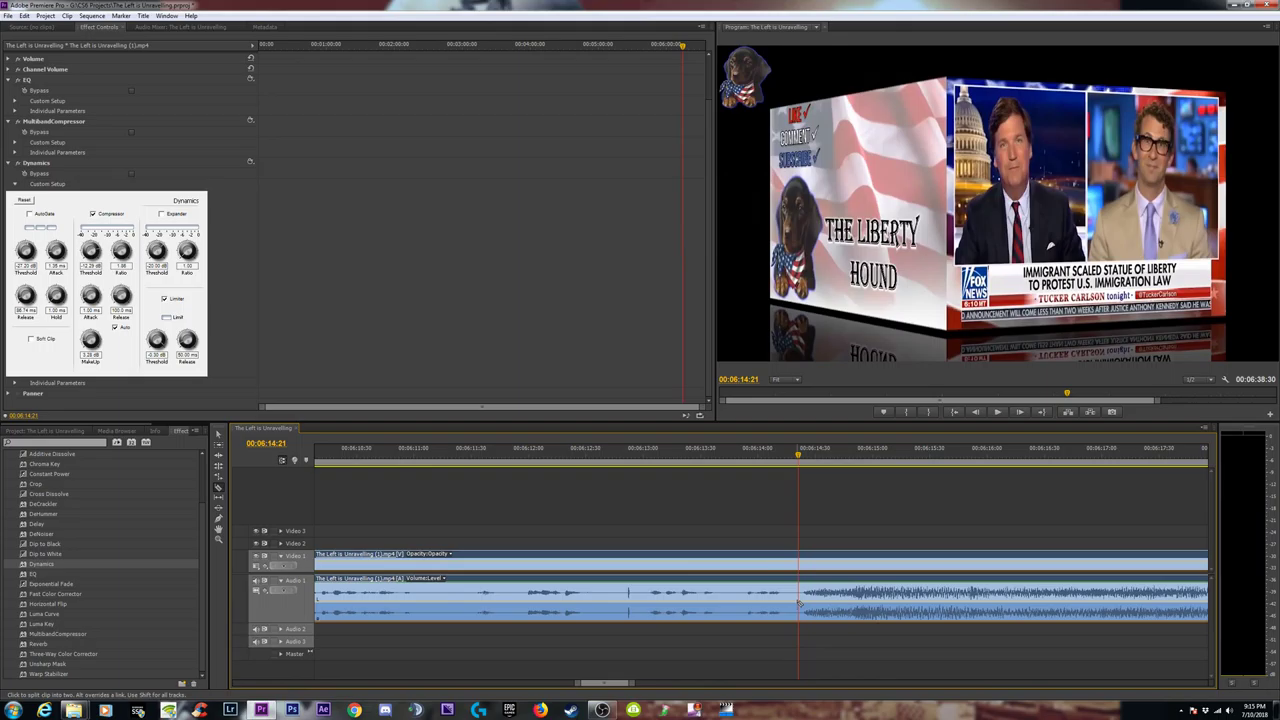
pyautogui.click(798, 601)
pyautogui.press('v')
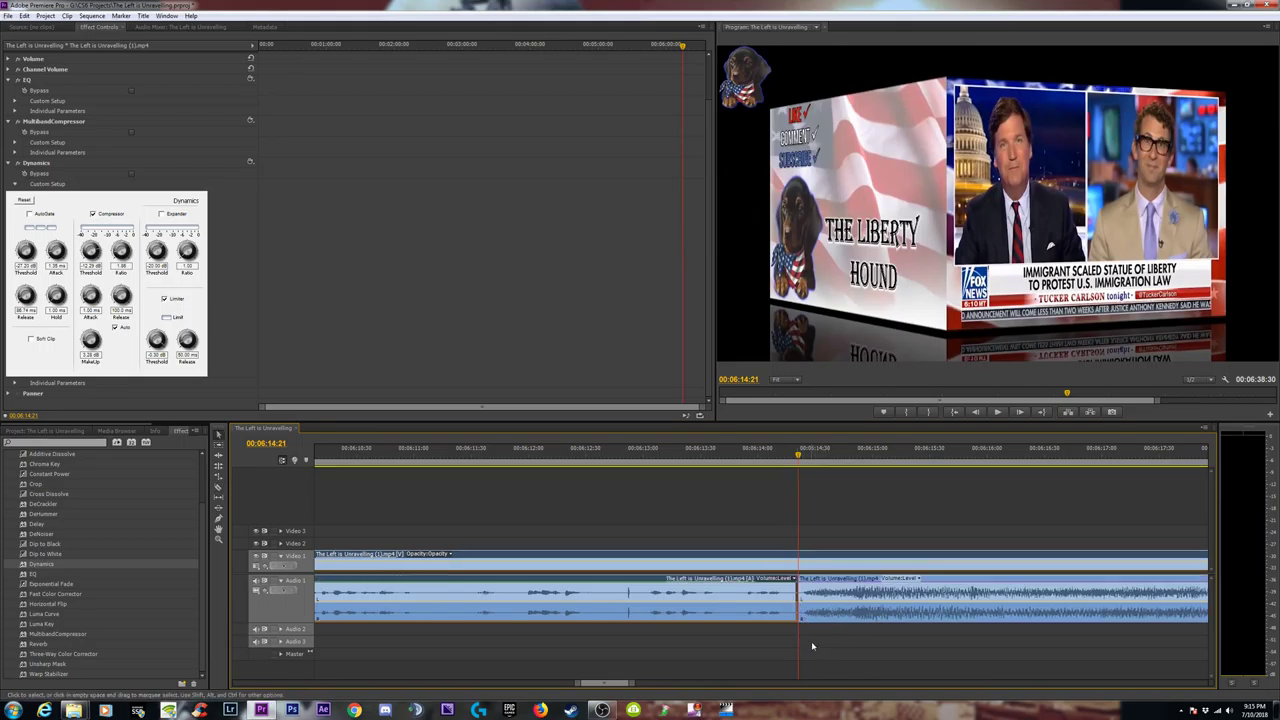
pyautogui.click(769, 615)
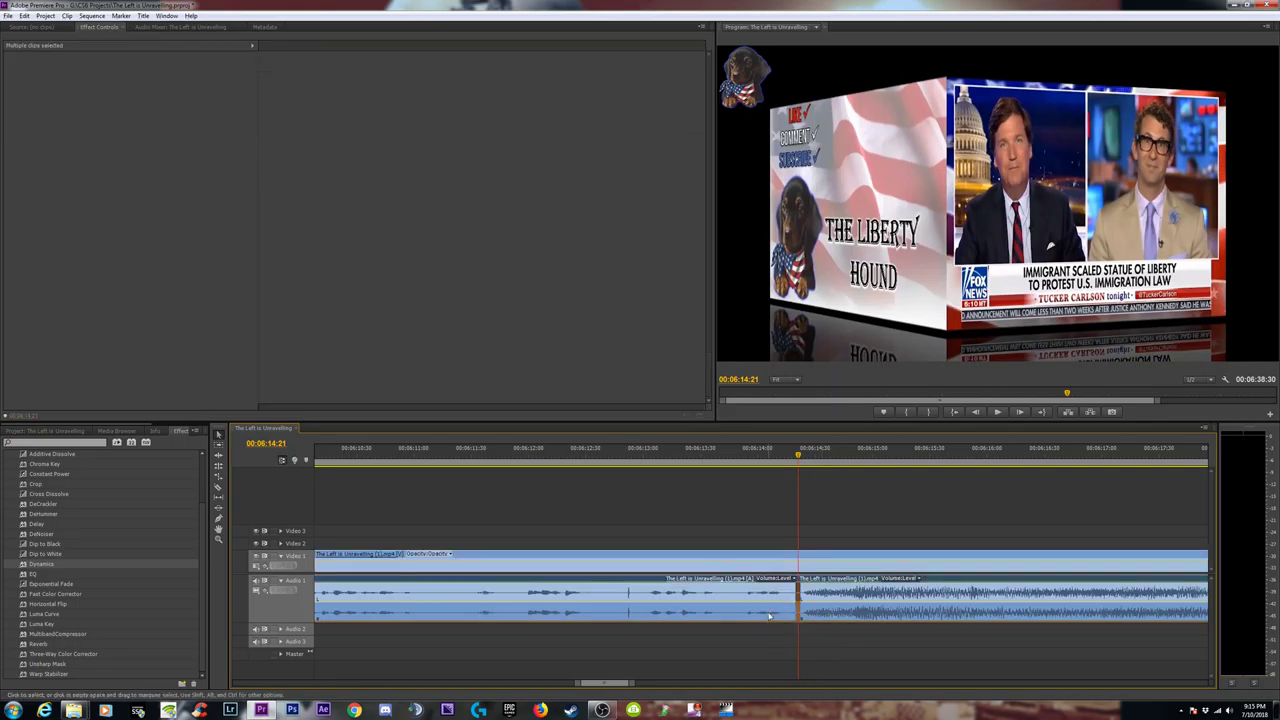
pyautogui.hotkey('ctrl', 'shift', 'd')
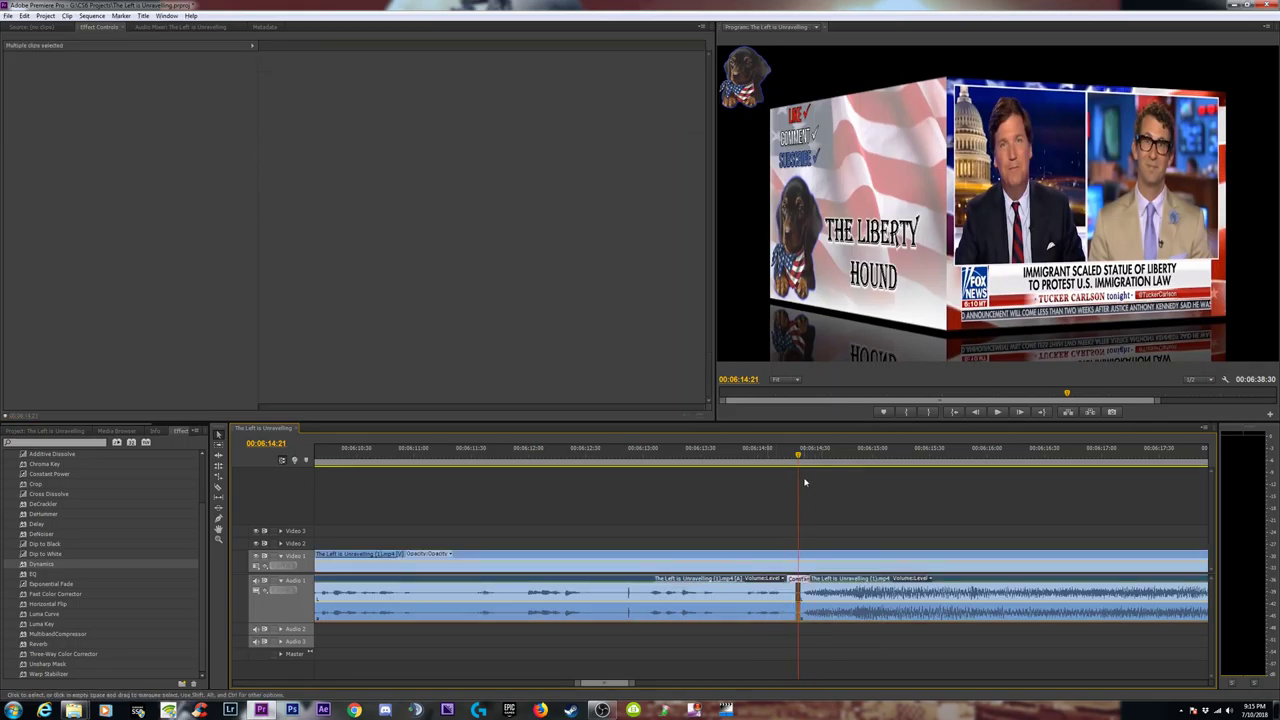
# Select an audio clip and collapse its Dynamics, MultibandCompressor and EQ settings
pyautogui.click(913, 600)
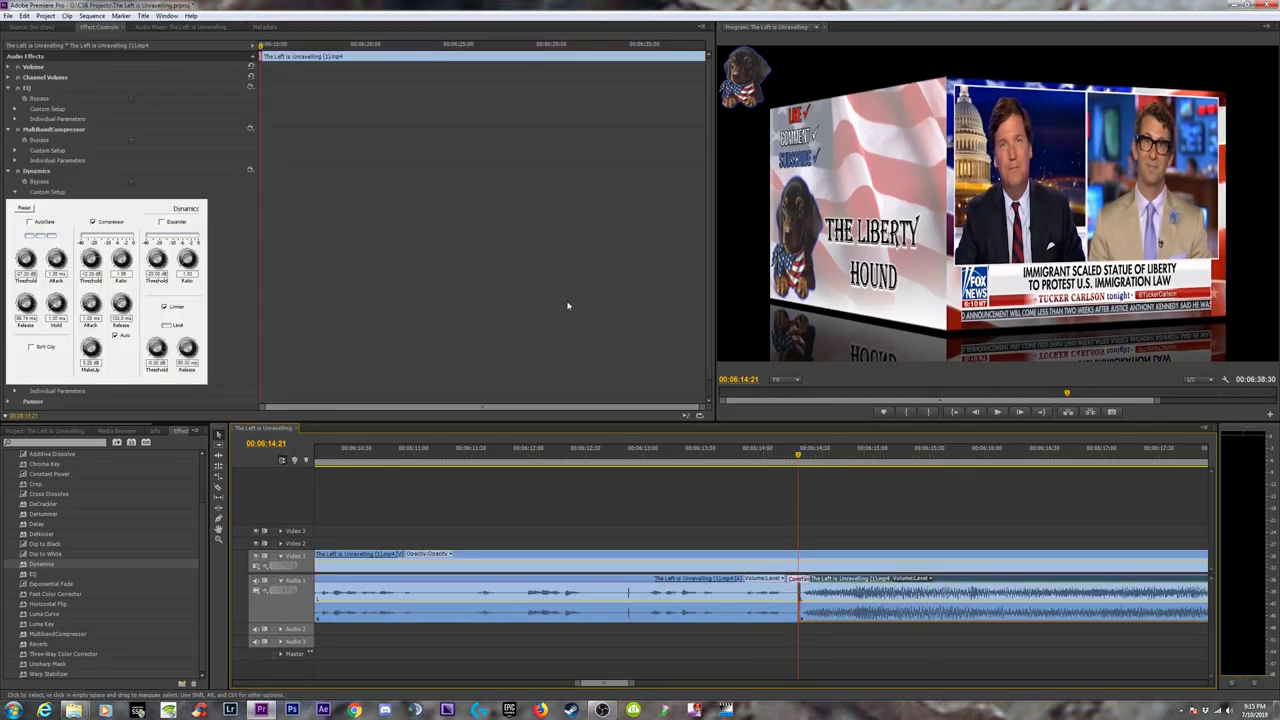
pyautogui.click(7, 171)
pyautogui.click(8, 129)
pyautogui.click(8, 88)
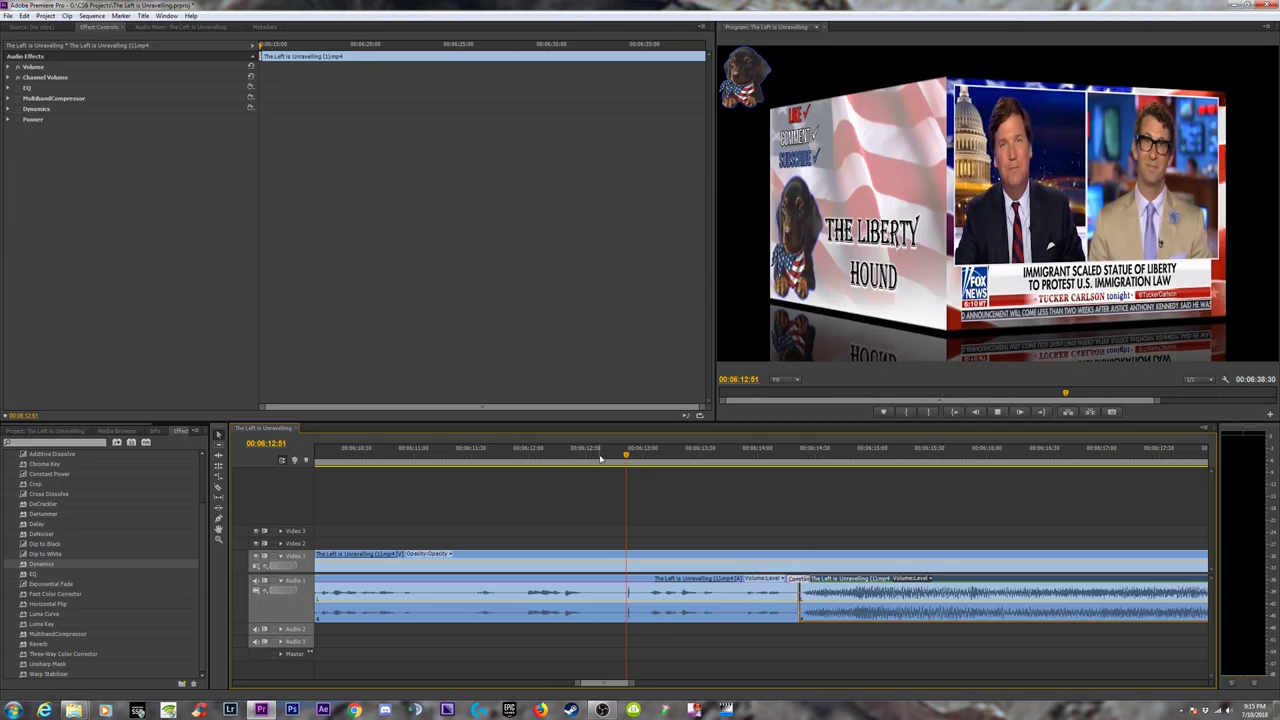
# Play across the outro crossfade, then locate the end of the logo intro near 00:00:17
pyautogui.press('space')
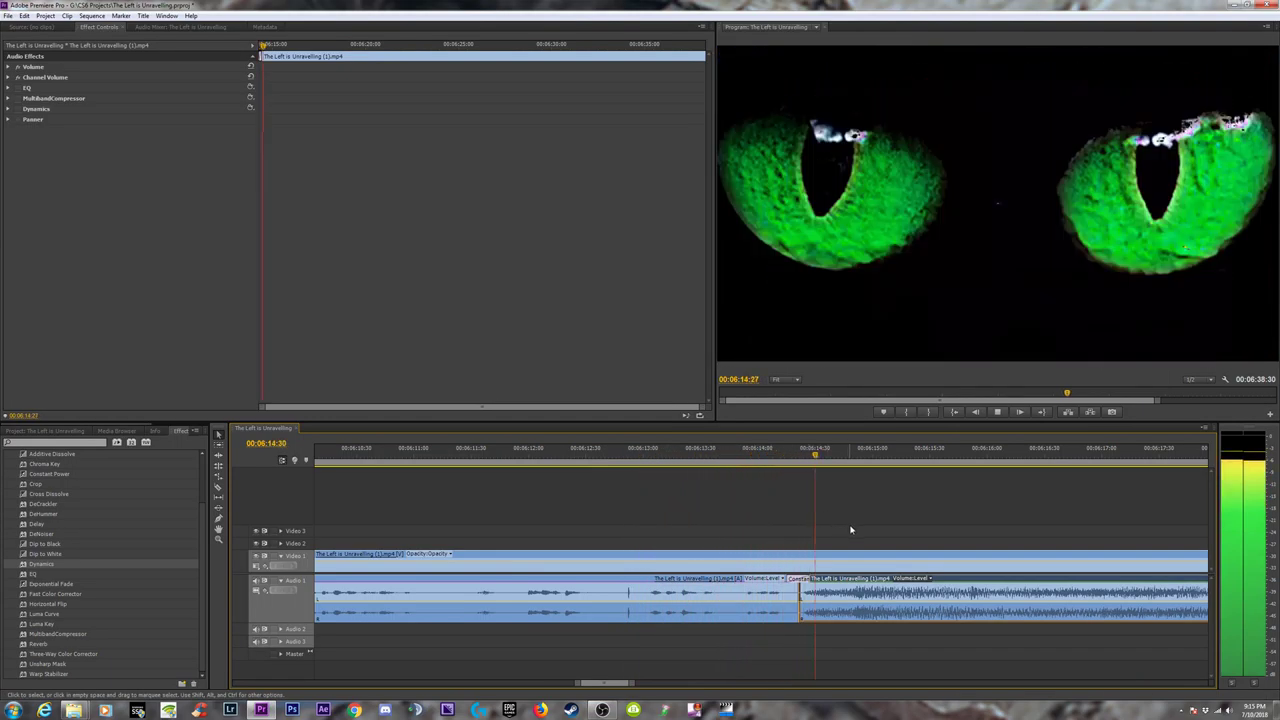
pyautogui.press('-')
pyautogui.press('-')
pyautogui.press('-')
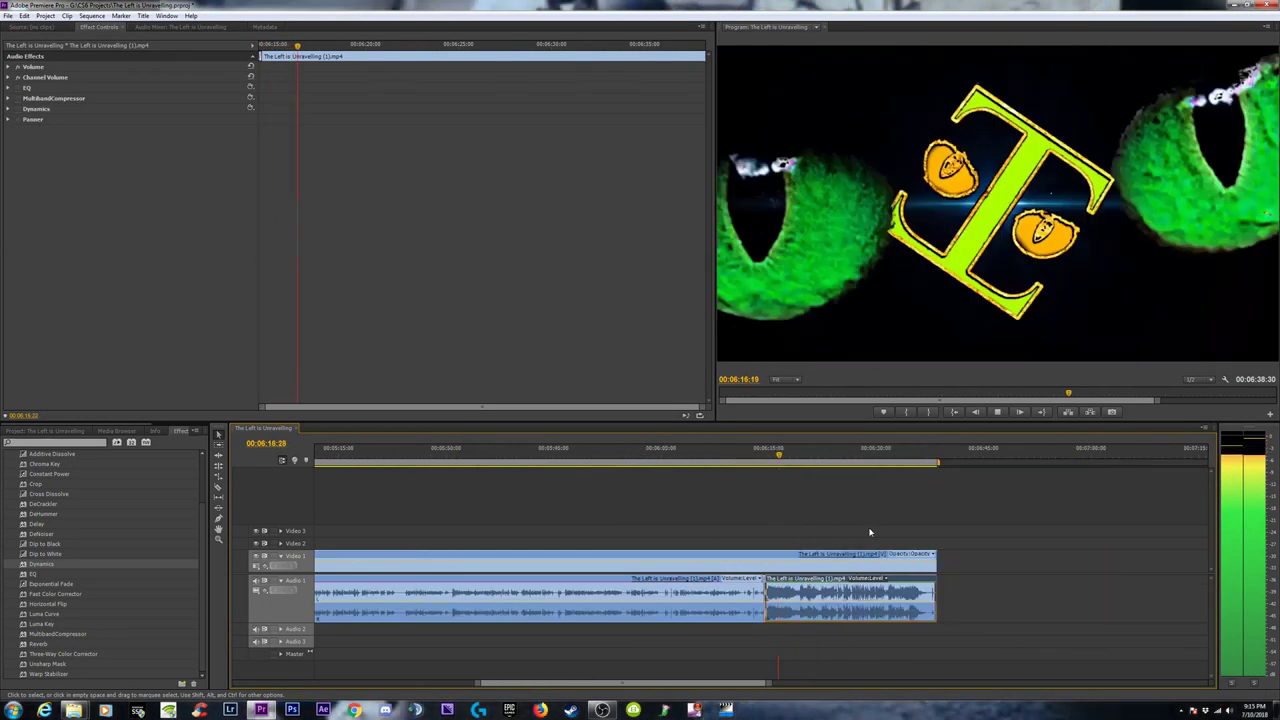
pyautogui.press('space')
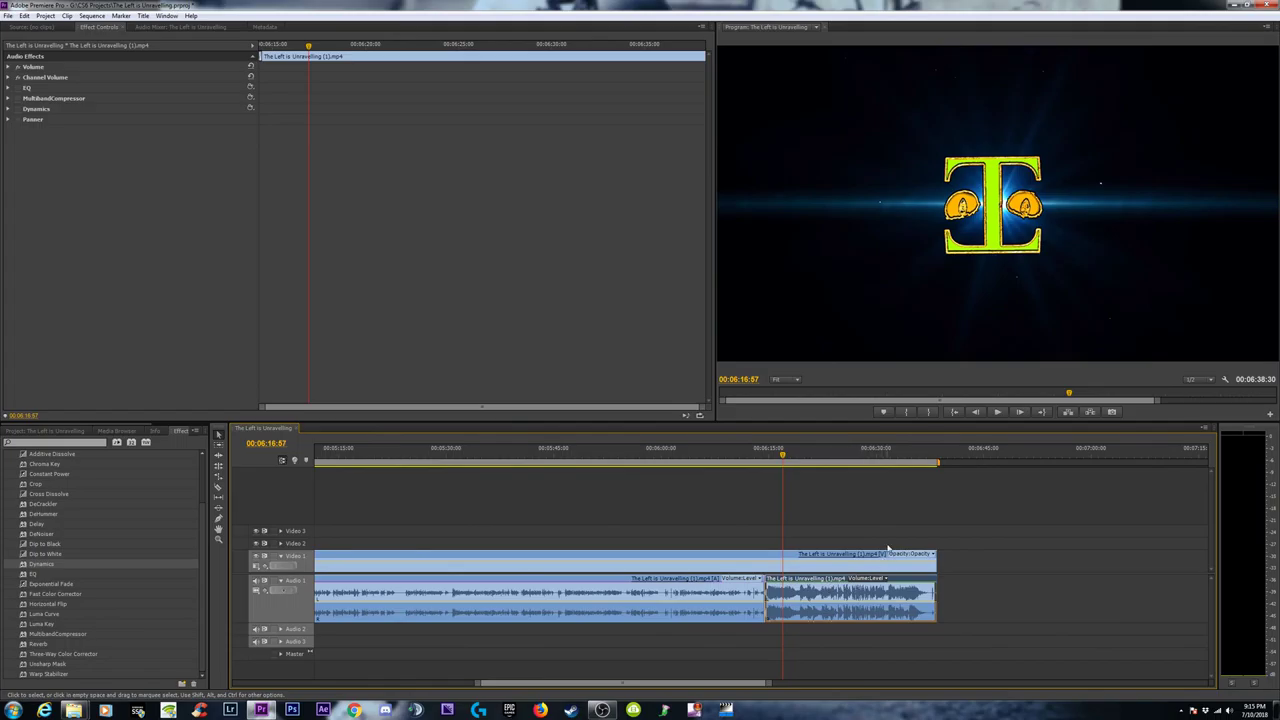
pyautogui.press('-')
pyautogui.press('-')
pyautogui.press('-')
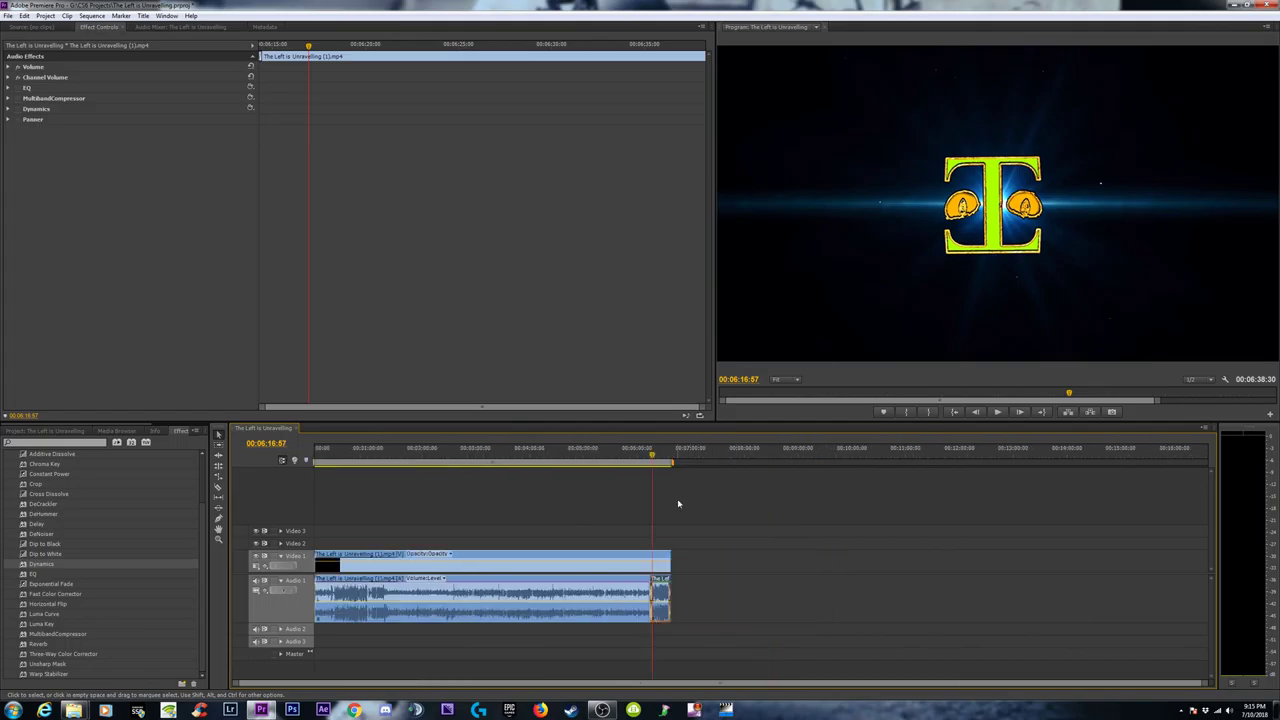
pyautogui.click(349, 452)
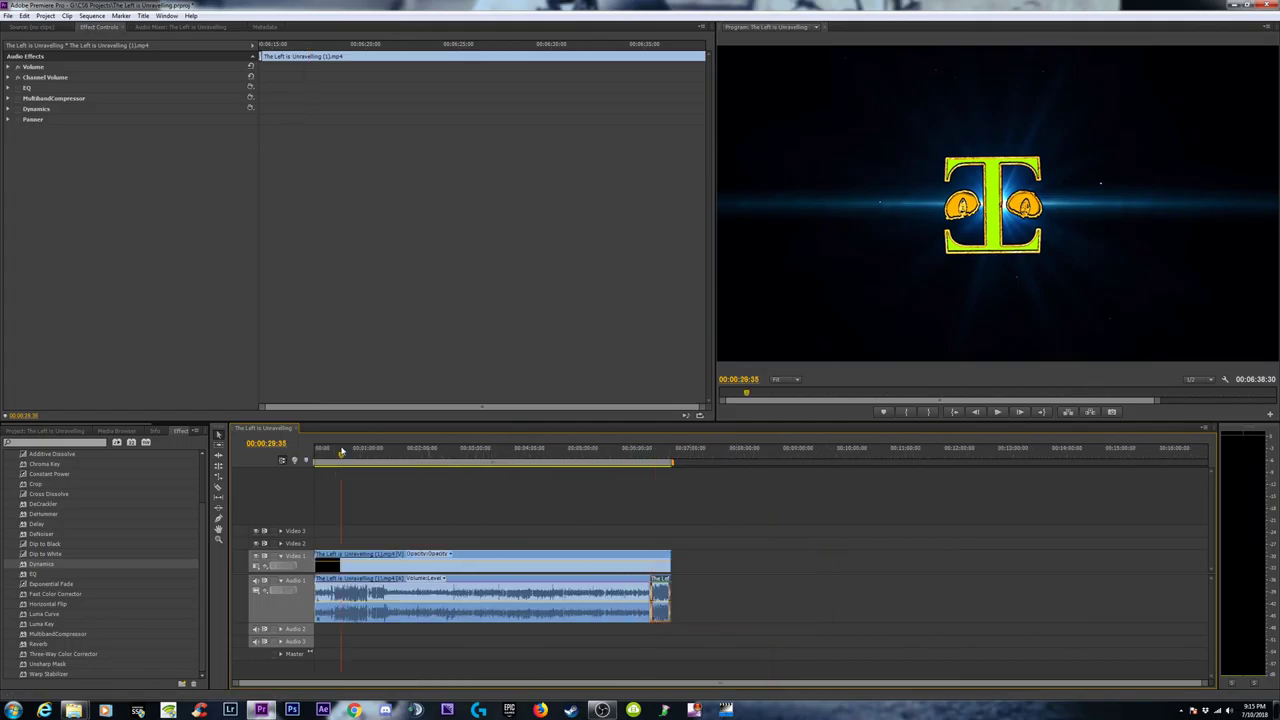
pyautogui.press('=')
pyautogui.press('=')
pyautogui.press('=')
pyautogui.press('-')
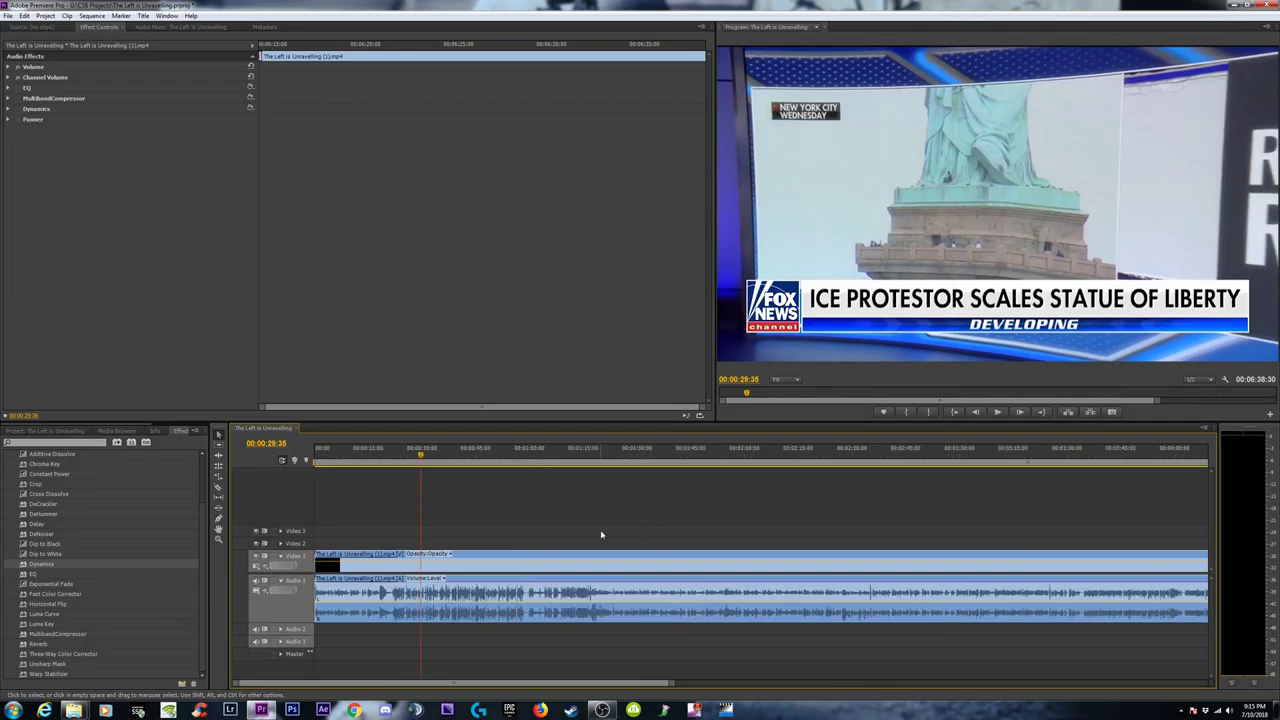
pyautogui.click(379, 457)
pyautogui.press('space')
pyautogui.press('=')
pyautogui.press('=')
pyautogui.press('=')
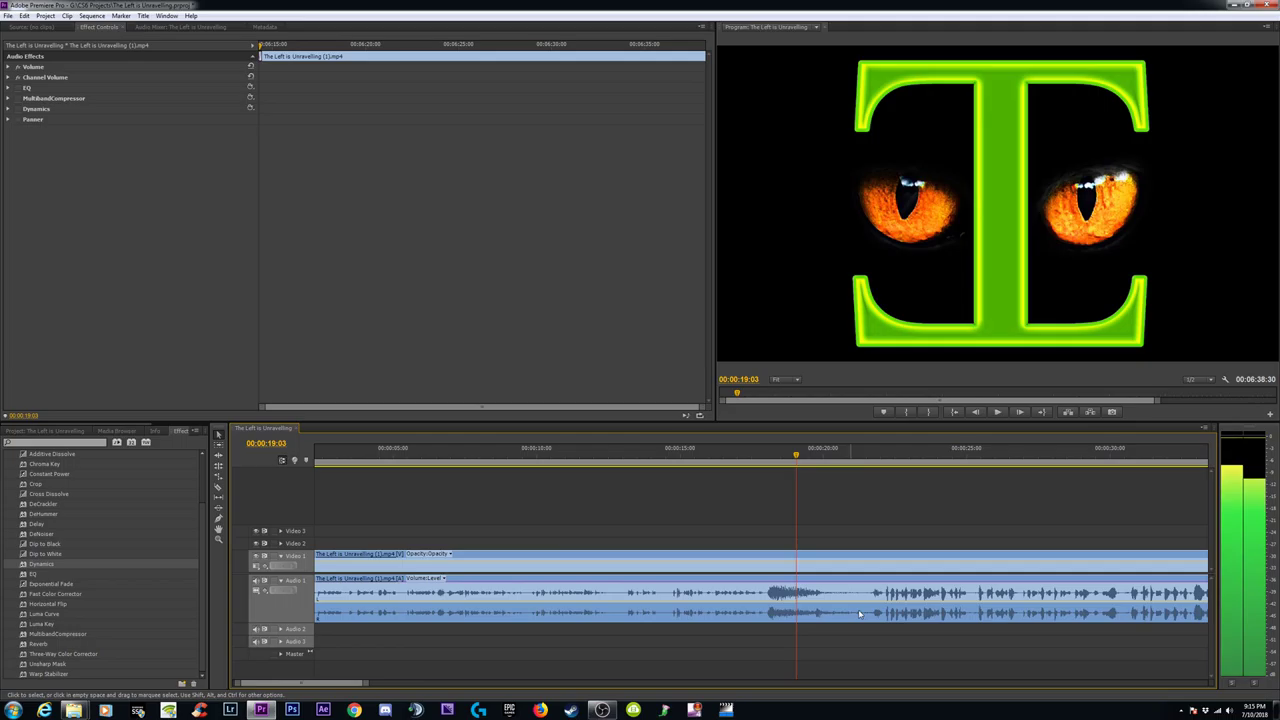
pyautogui.press('space')
# Cut only the audio near 00:00:18 and join the two pieces with a crossfade
pyautogui.press('c')
pyautogui.click(767, 597)
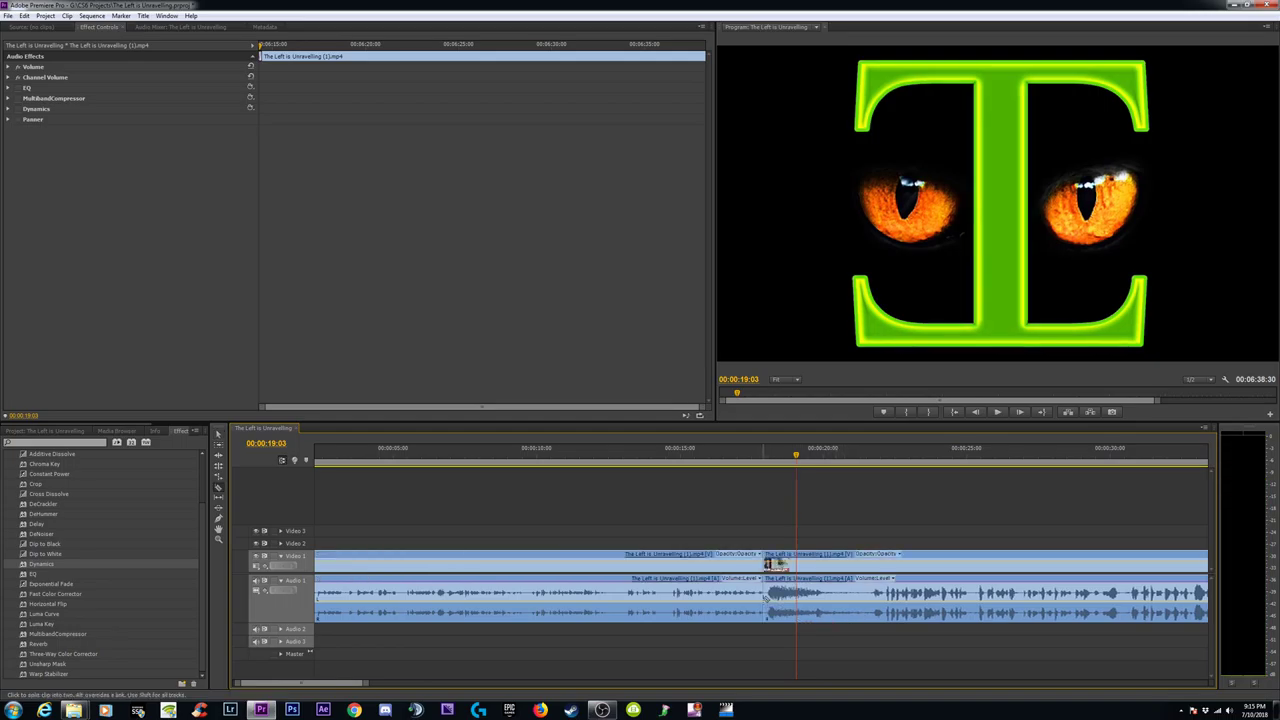
pyautogui.press('=')
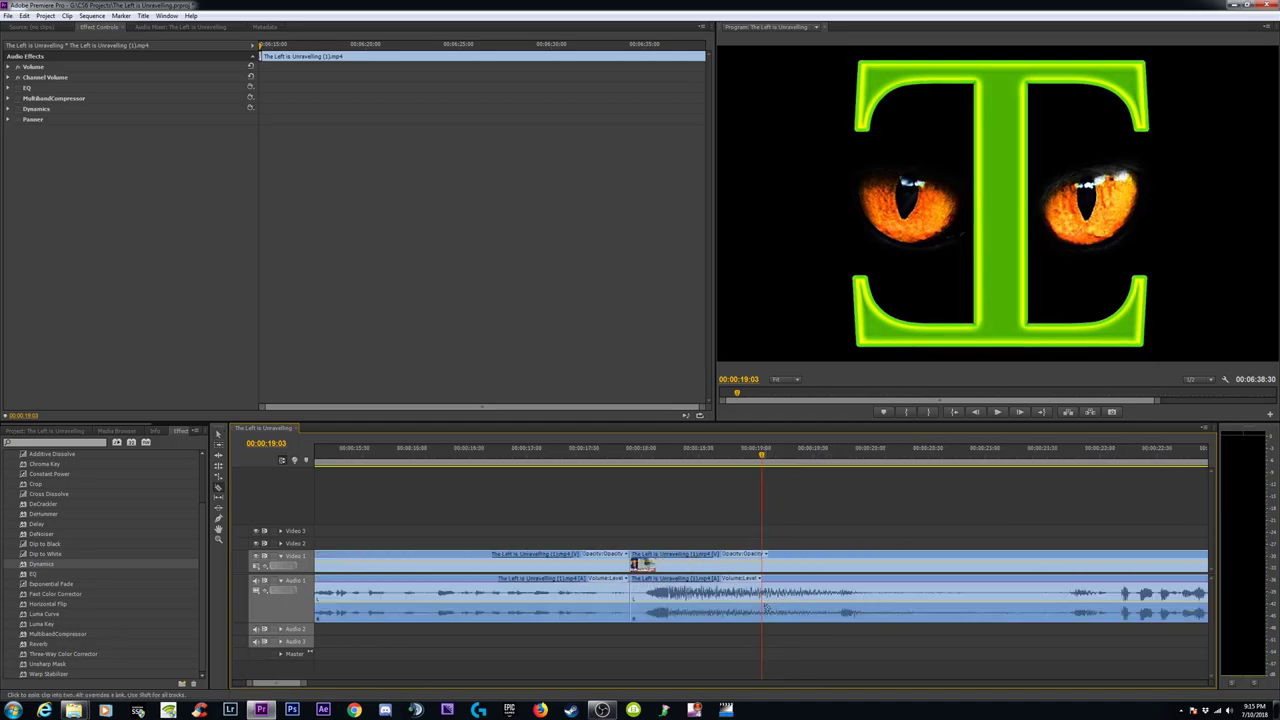
pyautogui.hotkey('ctrl', 'z')
pyautogui.keyDown('alt'); pyautogui.click(636, 598); pyautogui.keyUp('alt')
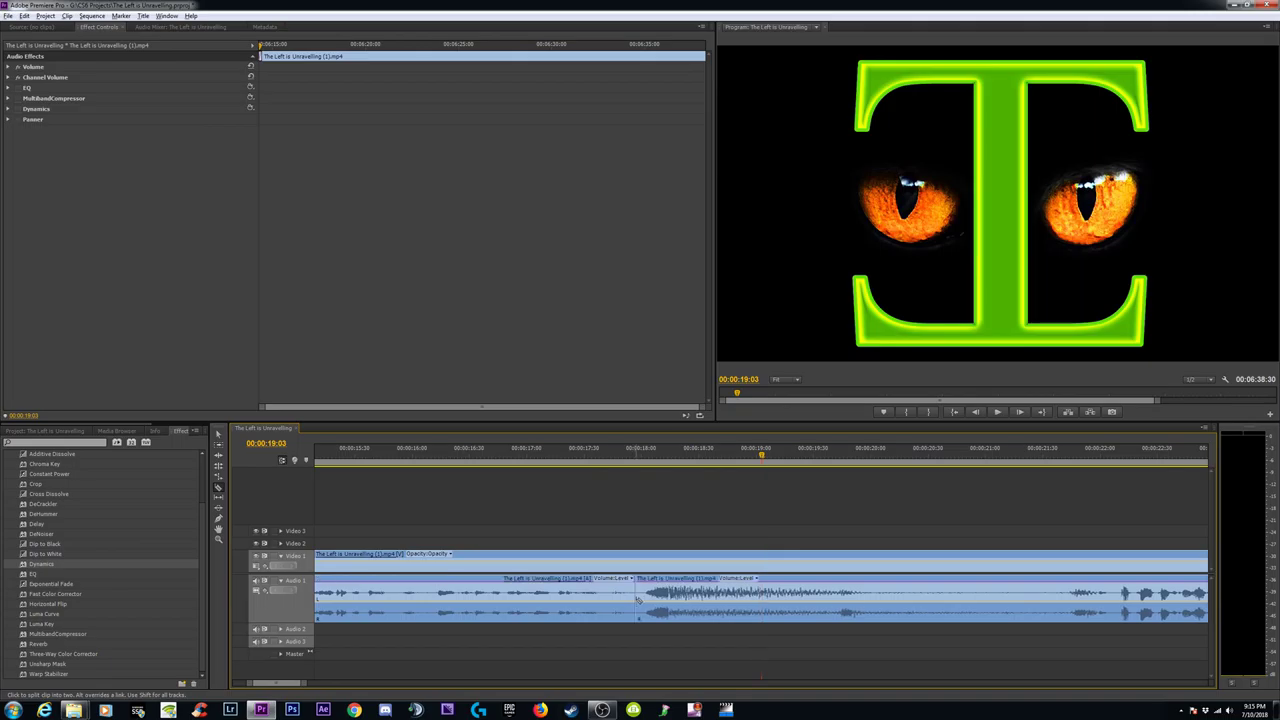
pyautogui.hotkey('ctrl', 'z')
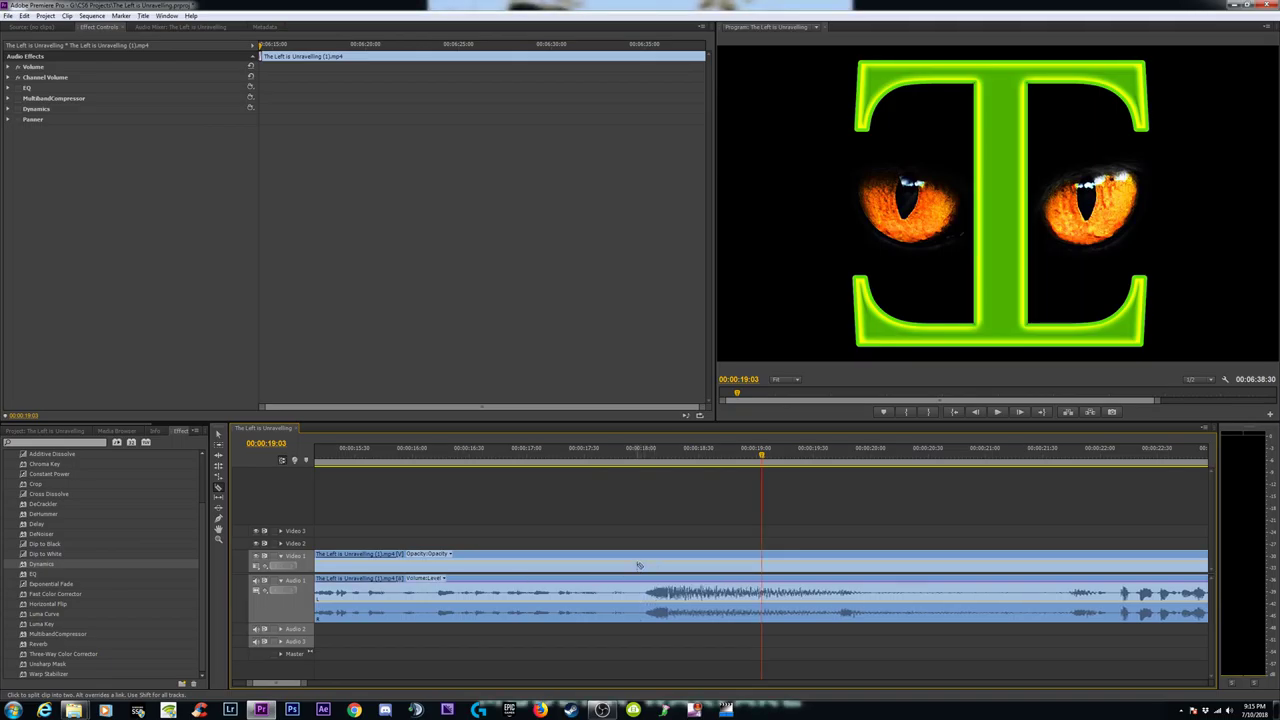
pyautogui.click(638, 566)
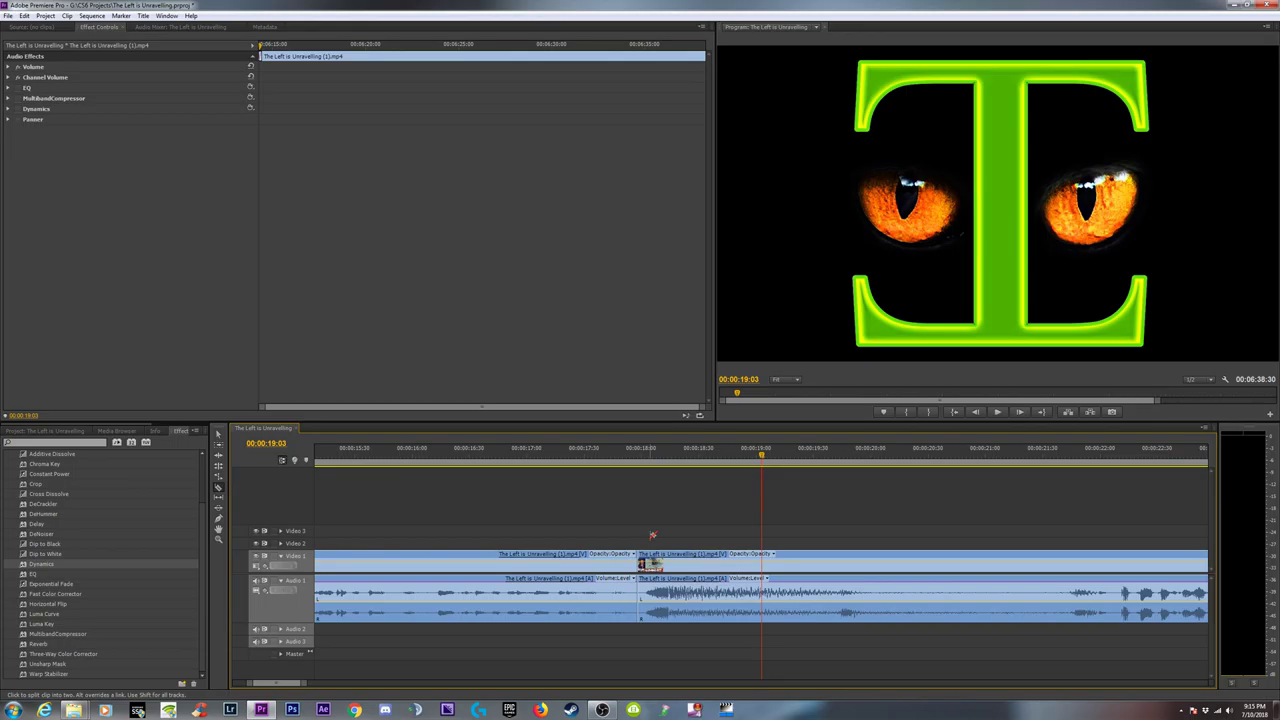
pyautogui.hotkey('ctrl', 'z')
pyautogui.keyDown('alt'); pyautogui.click(643, 598); pyautogui.keyUp('alt')
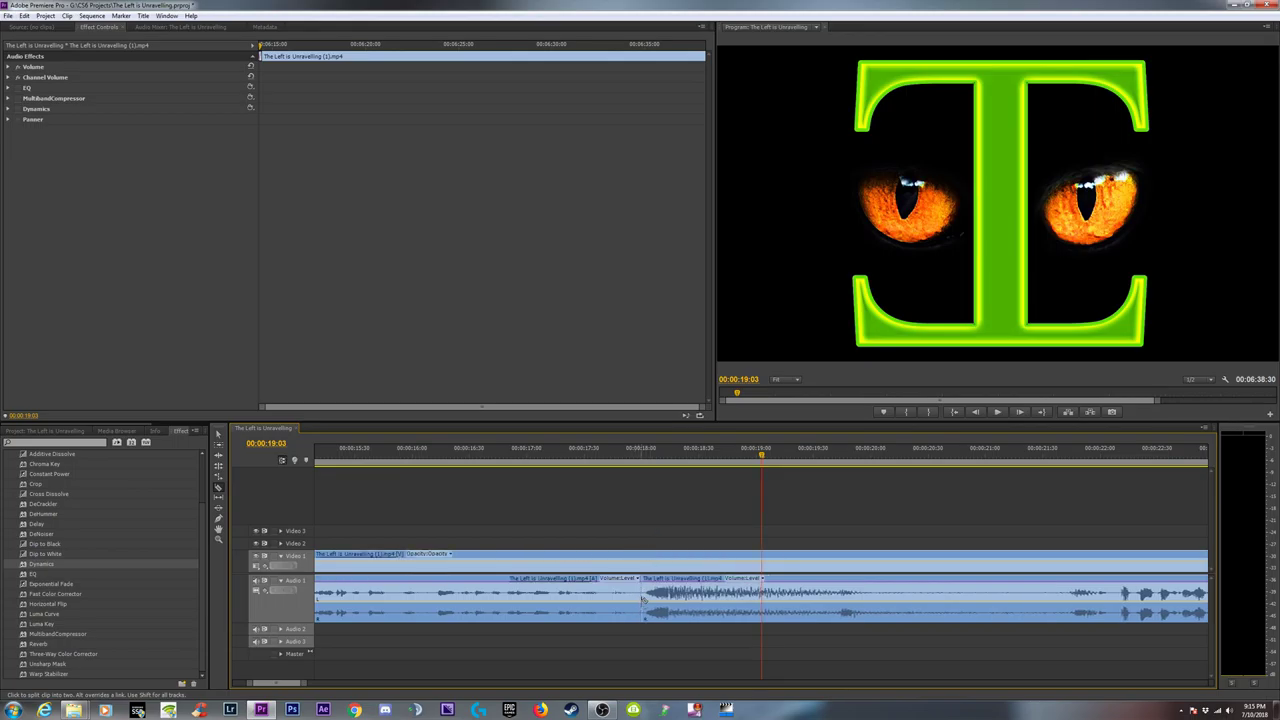
pyautogui.press('v')
pyautogui.moveTo(657, 645); pyautogui.dragTo(615, 591)
pyautogui.hotkey('shift', 'd')
pyautogui.hotkey('shift', 'k')
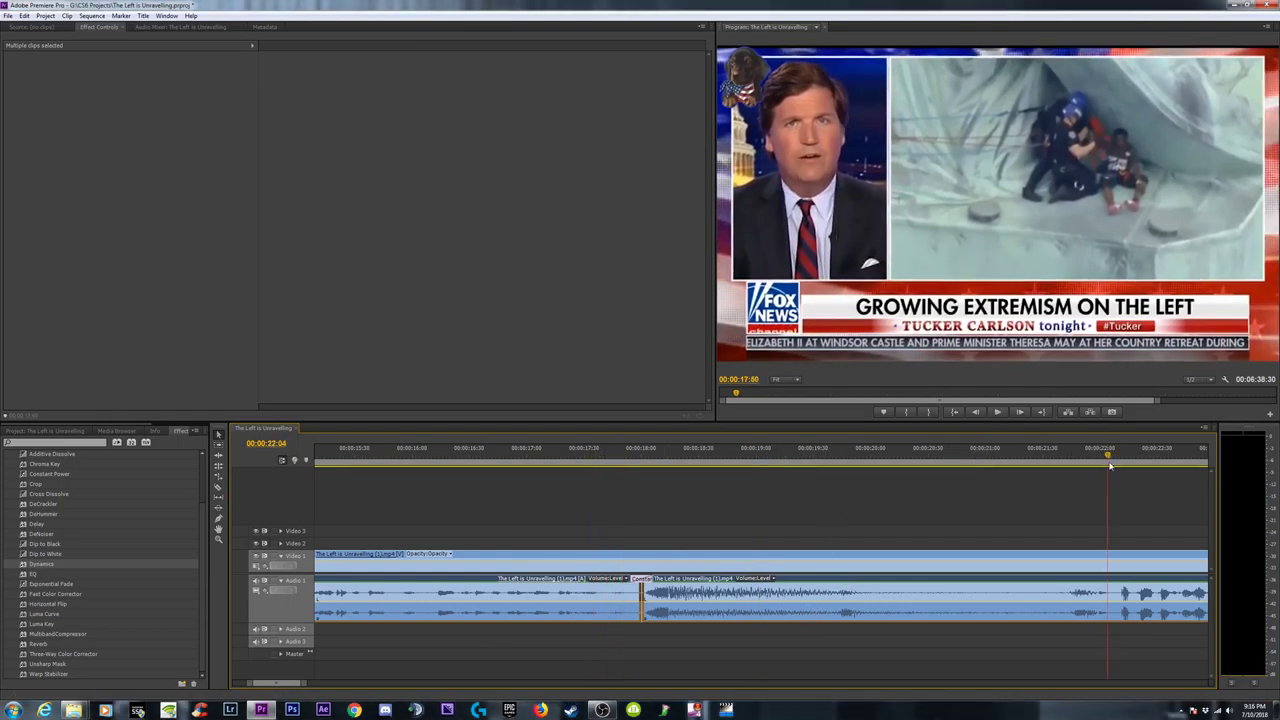
# Position the playhead at 00:01:17:08 by zooming and scrubbing through the footage
pyautogui.click(1109, 462)
pyautogui.press('-')
pyautogui.press('-')
pyautogui.press('-')
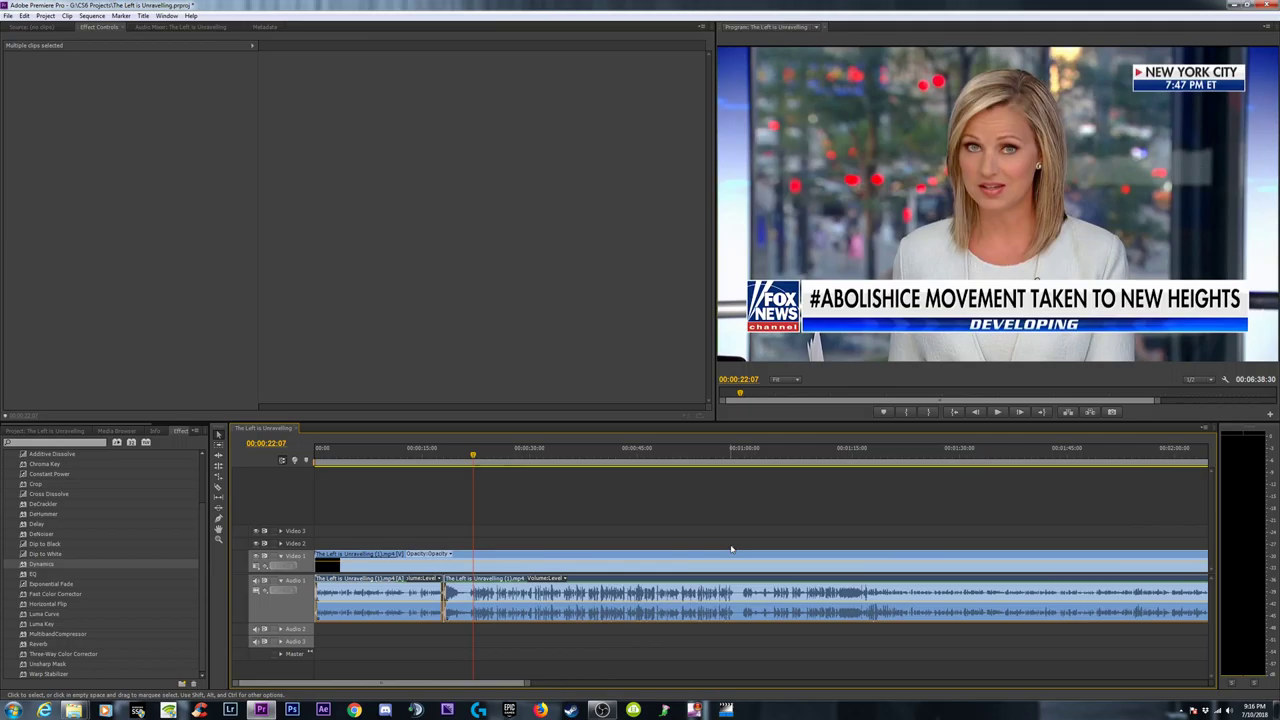
pyautogui.press('=')
pyautogui.click(675, 457)
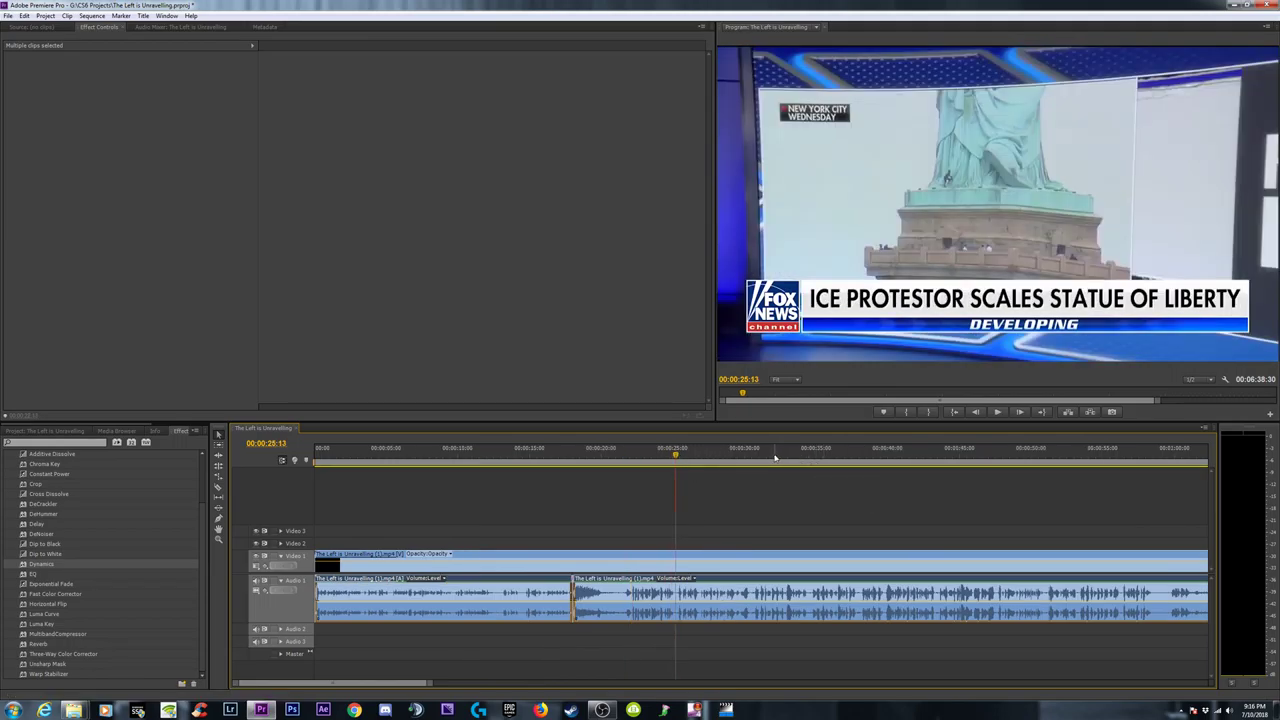
pyautogui.press('-')
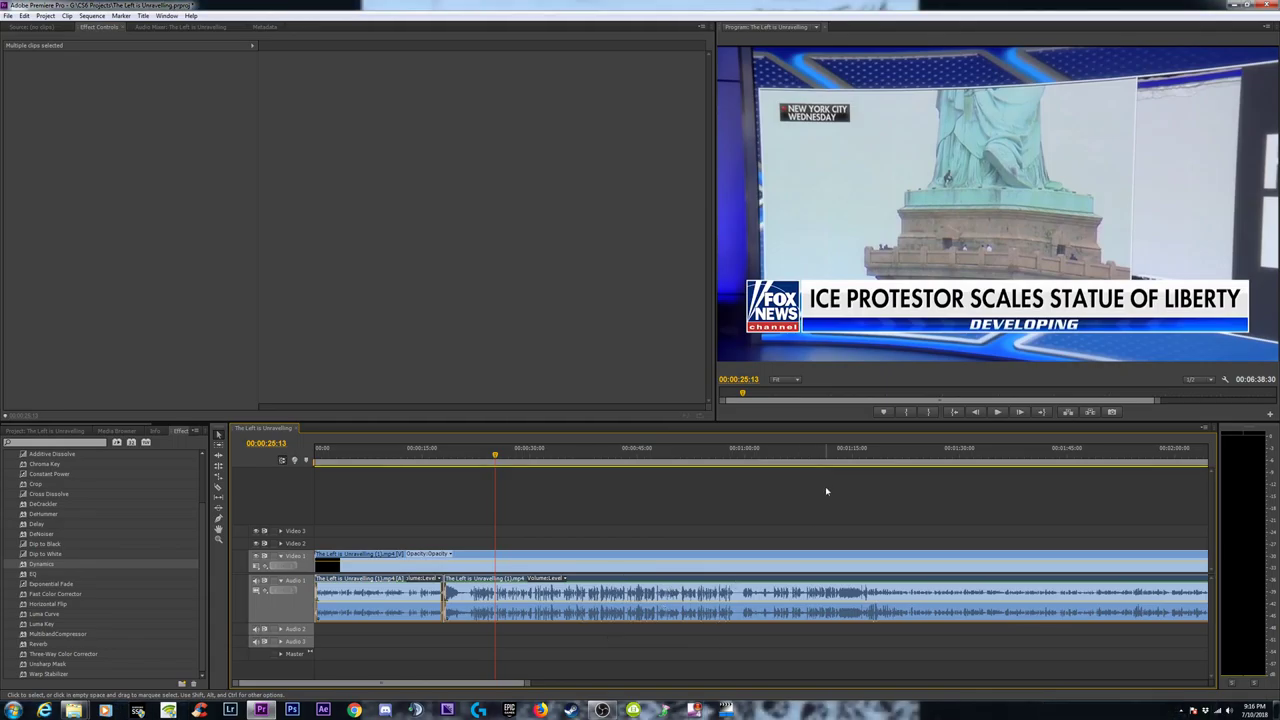
pyautogui.click(853, 457)
pyautogui.click(866, 457)
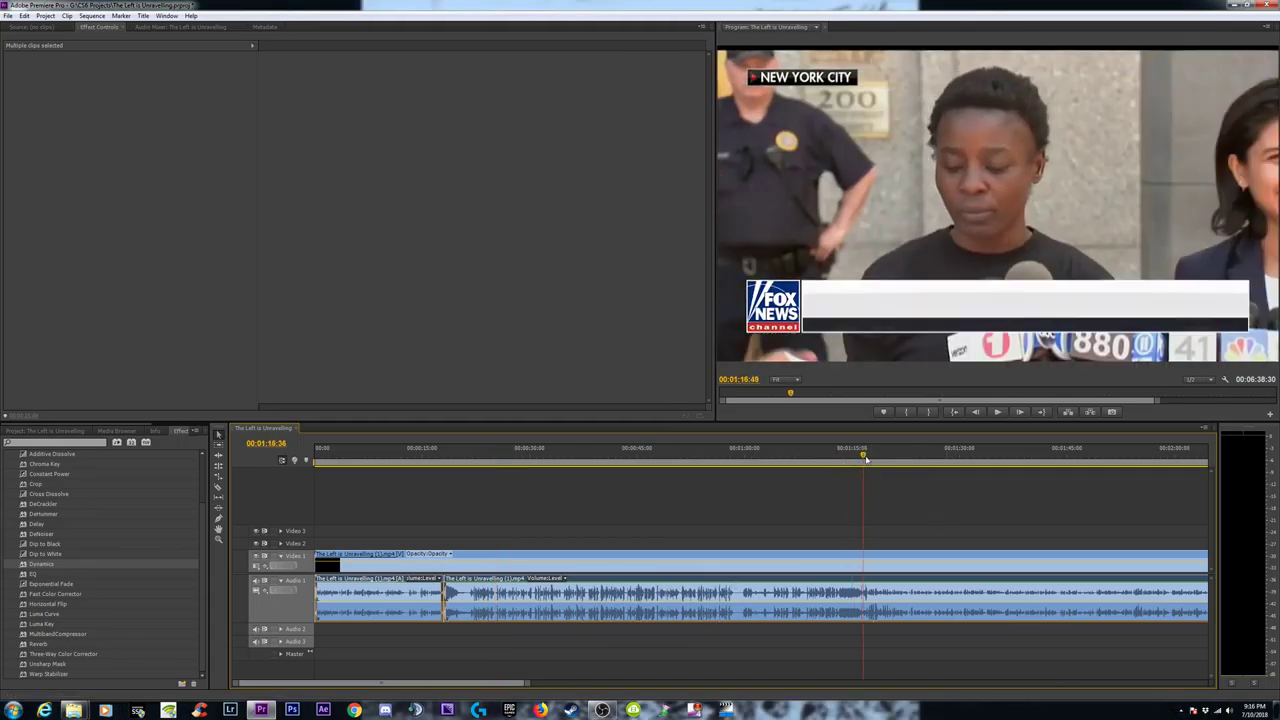
pyautogui.press('=')
pyautogui.press('=')
pyautogui.click(785, 457)
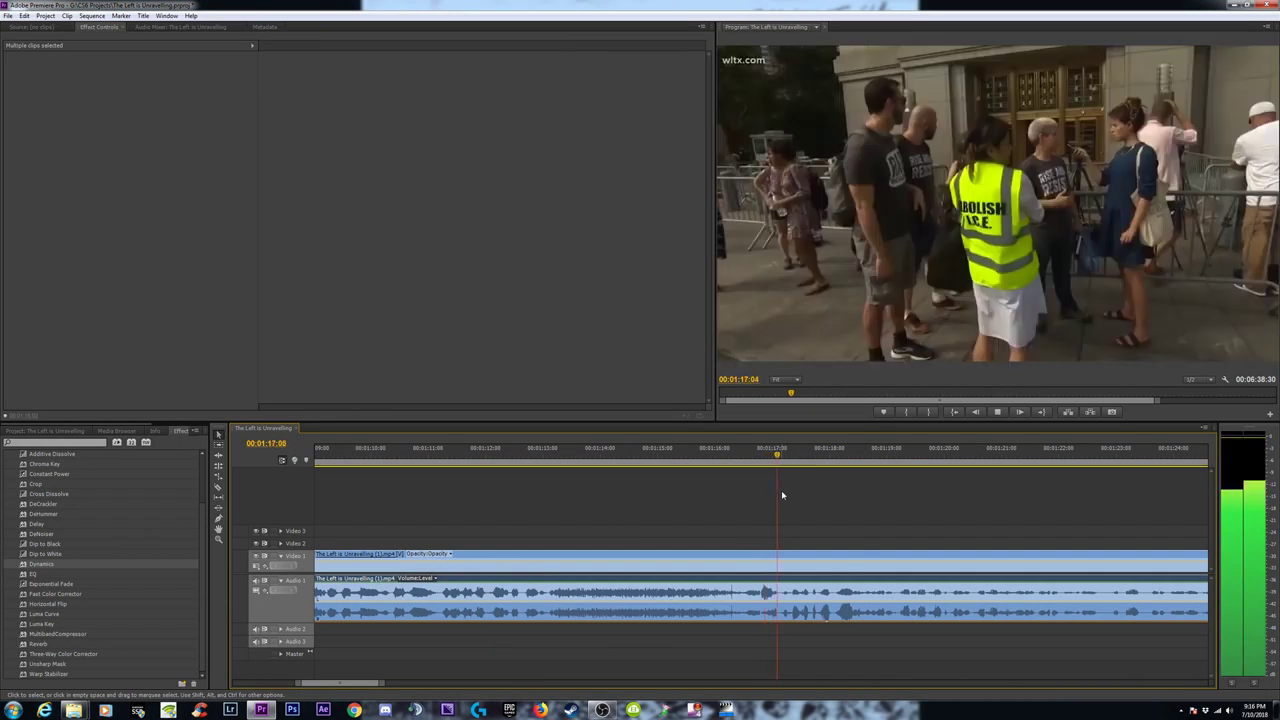
pyautogui.press('space')
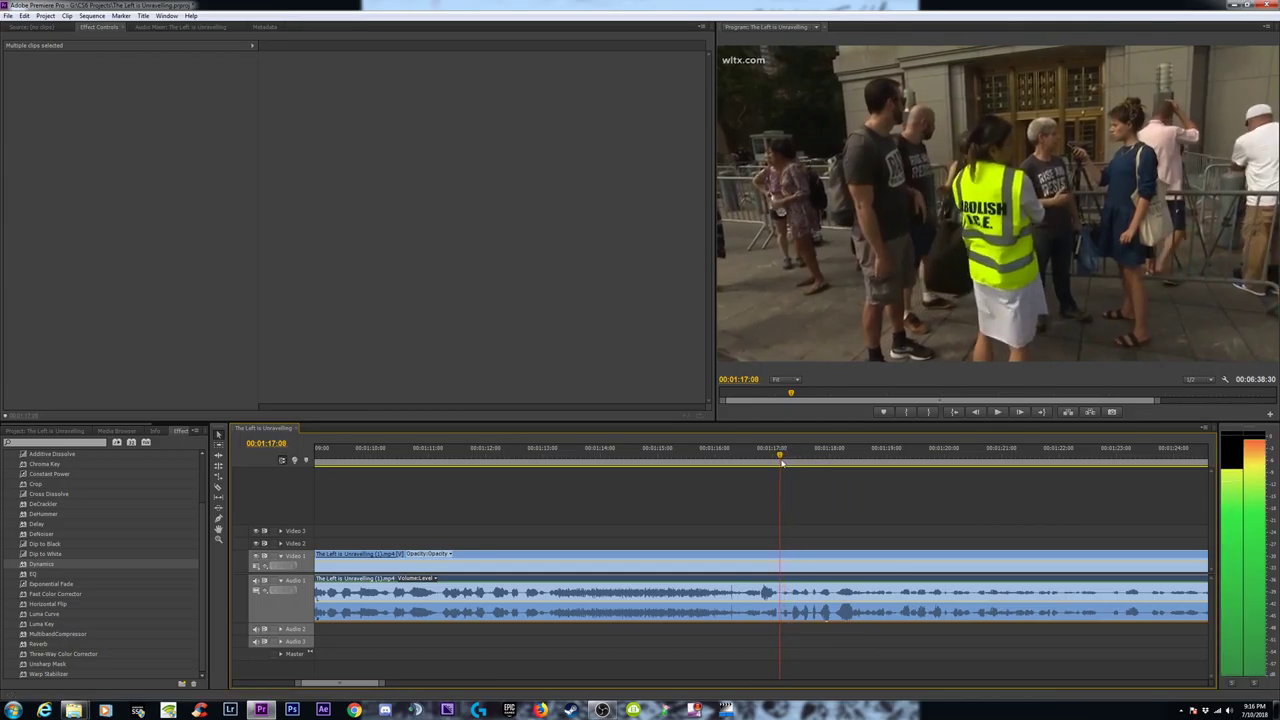
pyautogui.click(782, 458)
# Razor-cut the audio at 00:01:17:08 and crossfade the new edit with Constant Power
pyautogui.press('c')
pyautogui.click(781, 598)
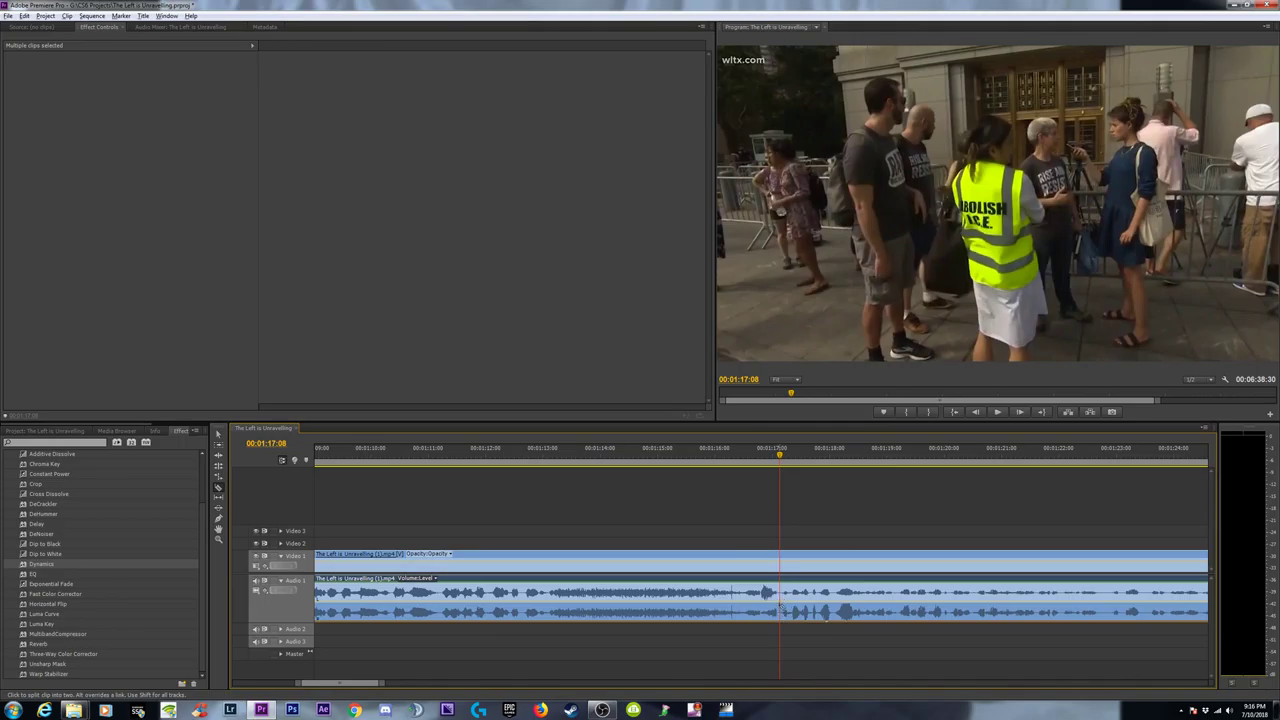
pyautogui.keyDown('alt'); pyautogui.click(780, 604); pyautogui.keyUp('alt')
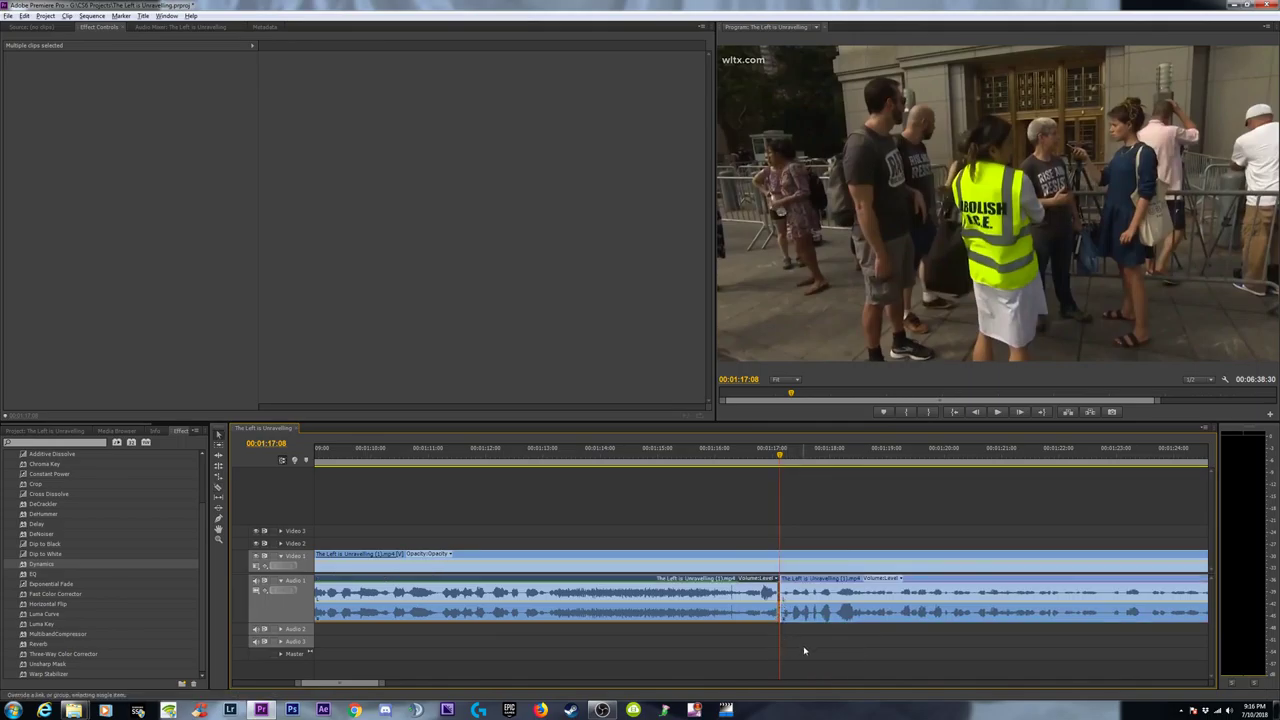
pyautogui.moveTo(804, 651); pyautogui.dragTo(760, 575)
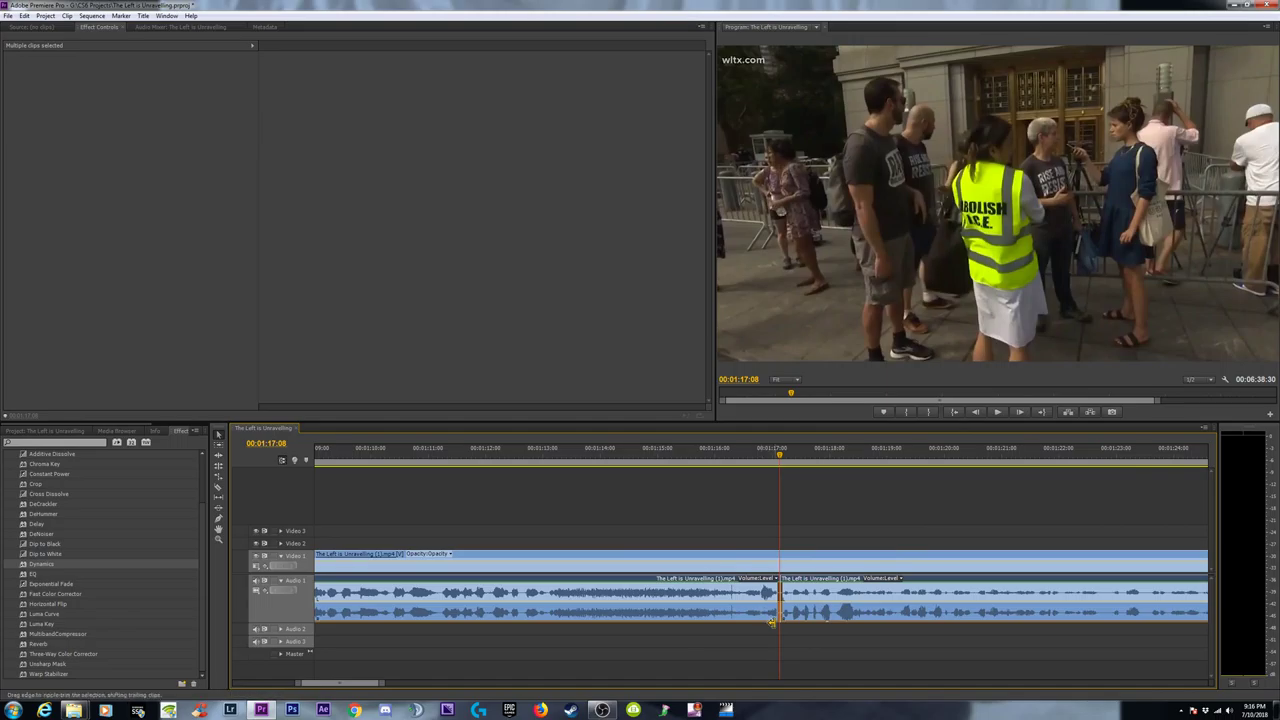
pyautogui.hotkey('ctrl', 'shift', 'd')
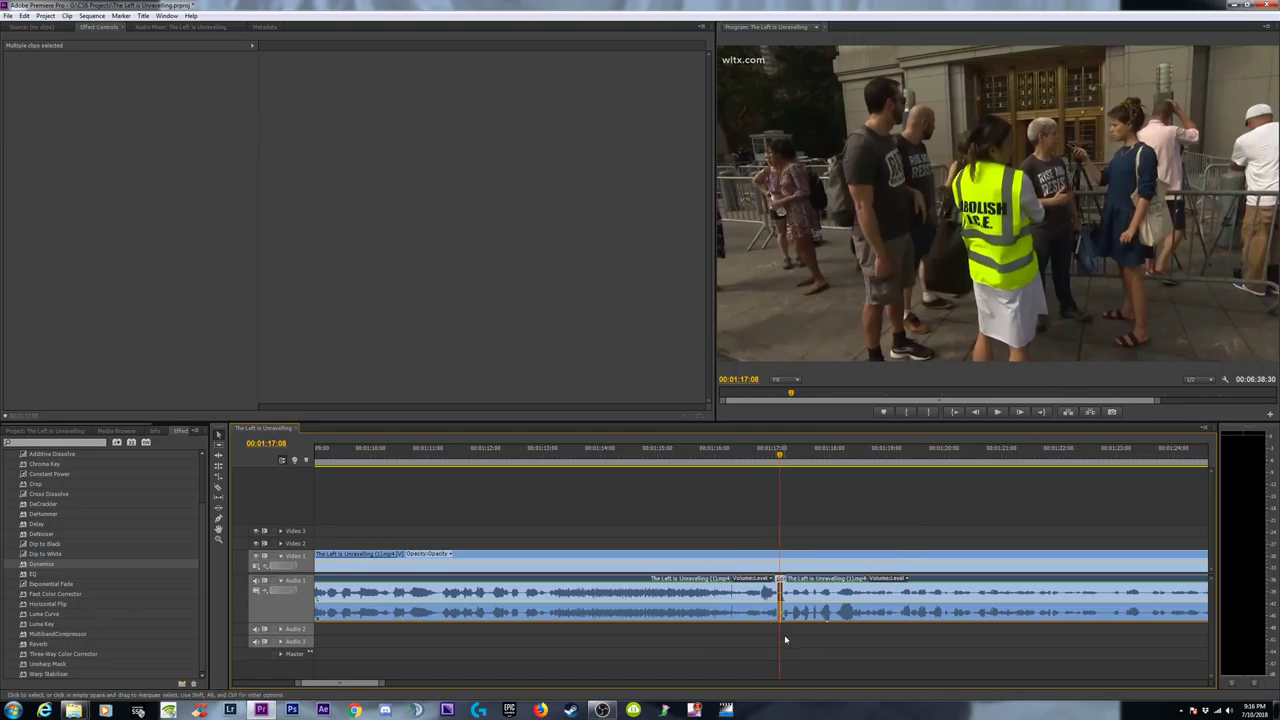
pyautogui.press('\\')
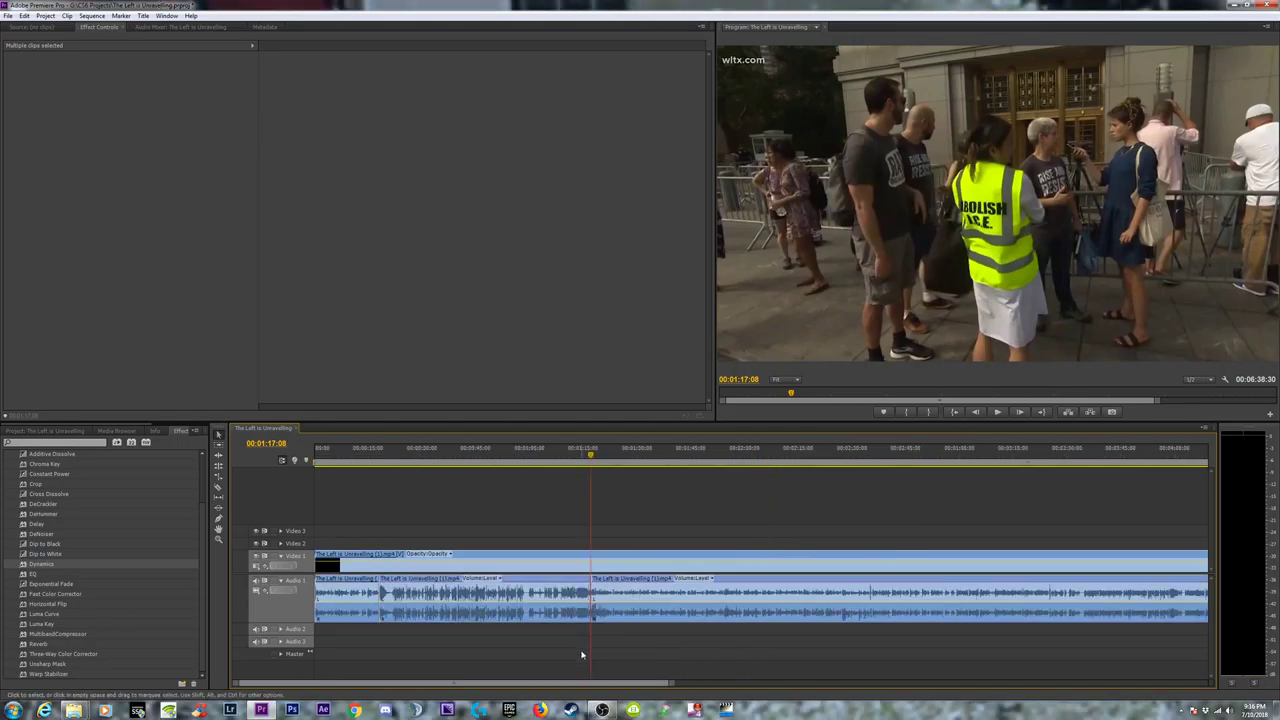
pyautogui.click(513, 612)
pyautogui.press('-')
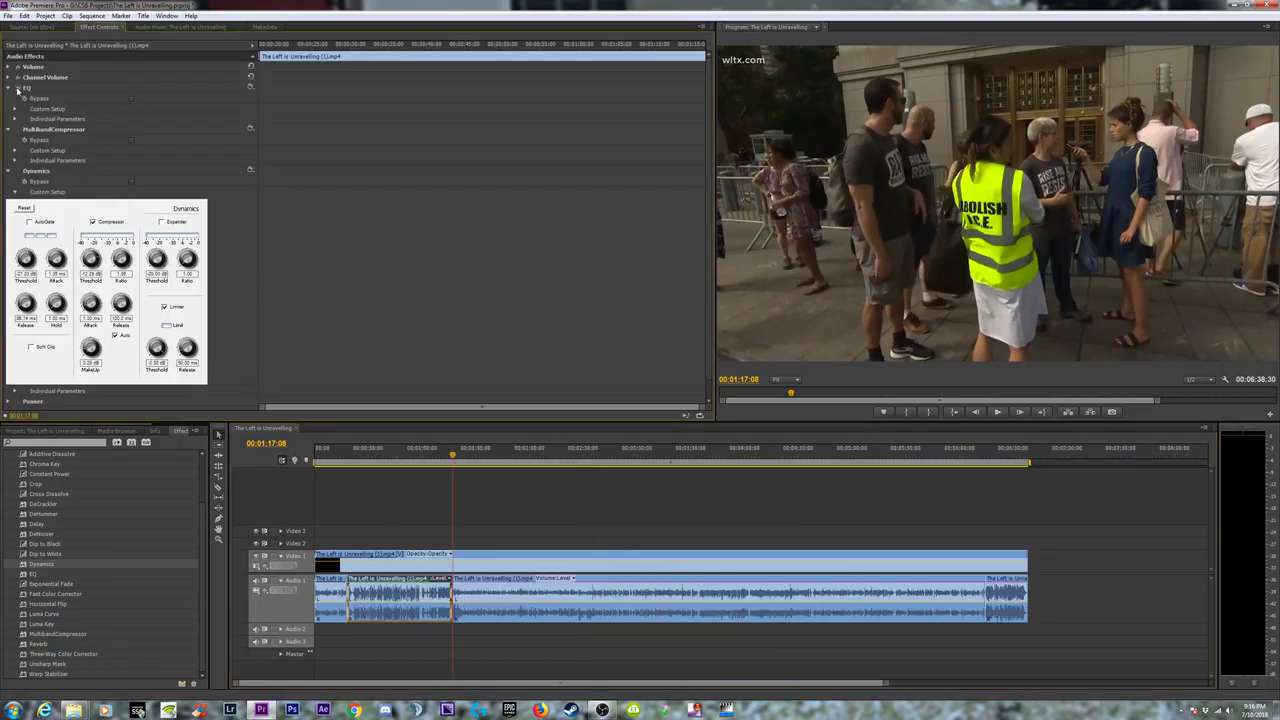
# Play the compressed audio from about 00:00:33 to check it, then return to the sequence start
pyautogui.click(374, 456)
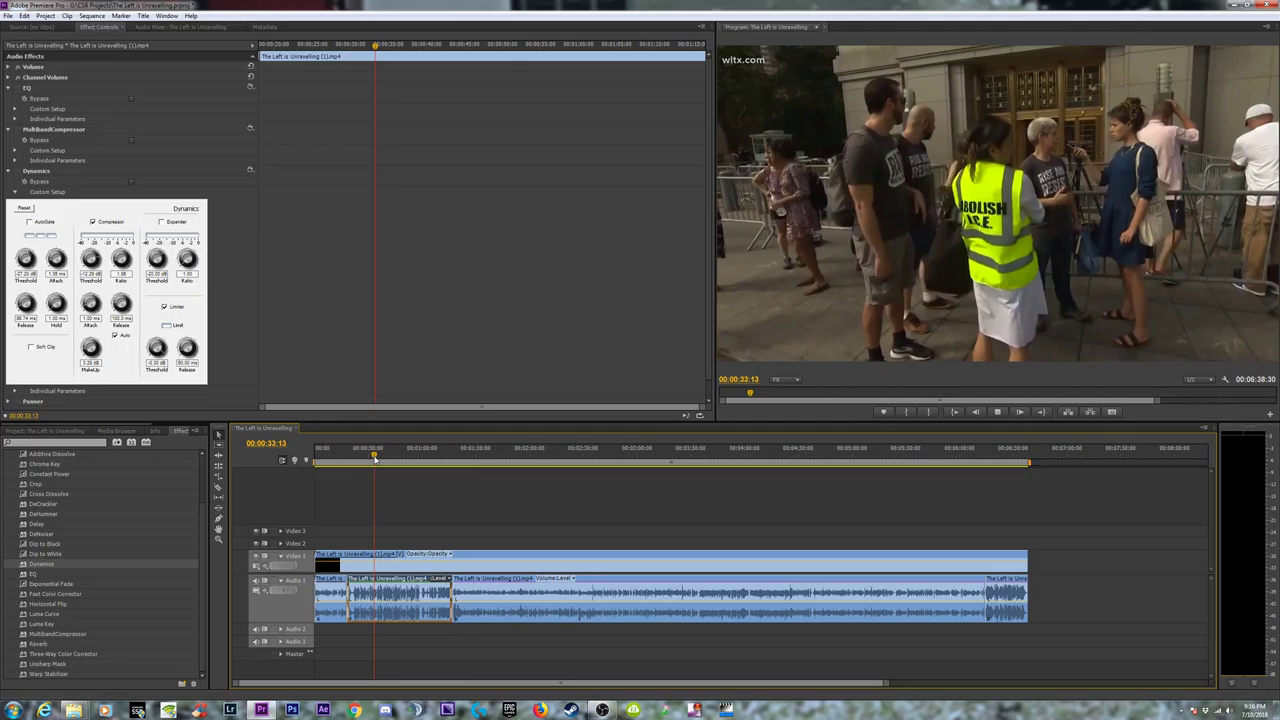
pyautogui.press('space')
pyautogui.press('space')
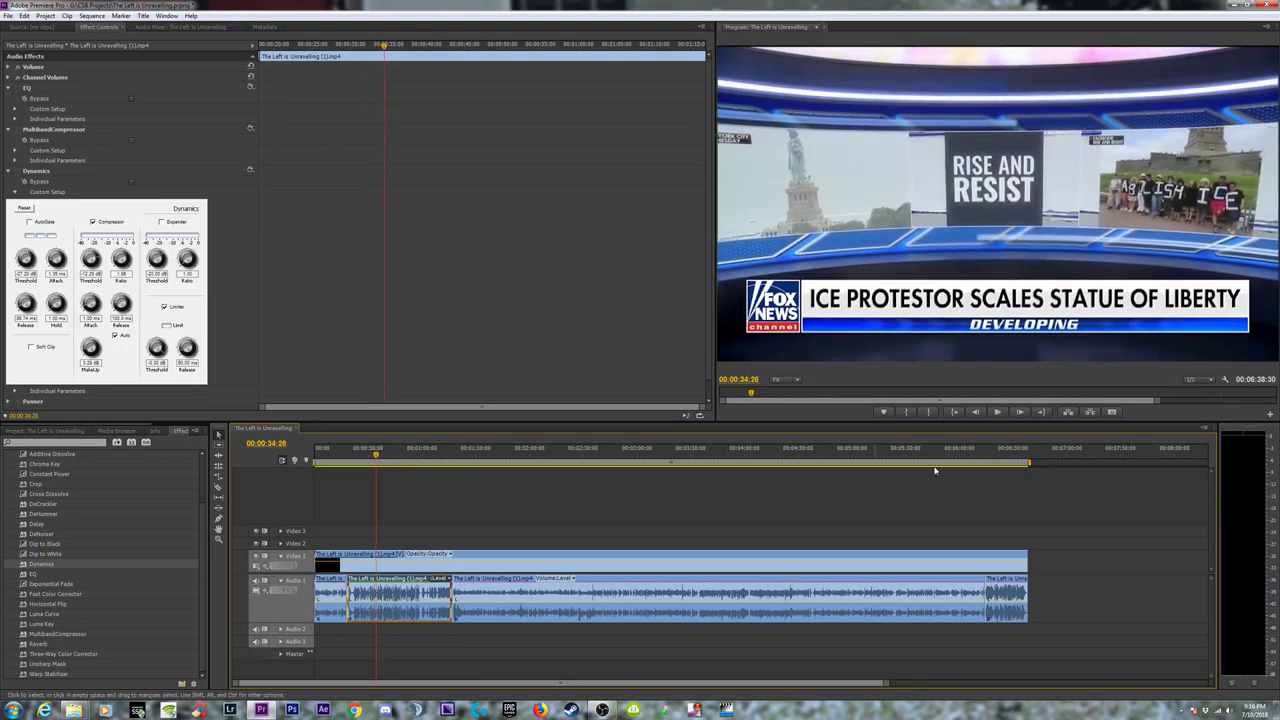
pyautogui.press('space')
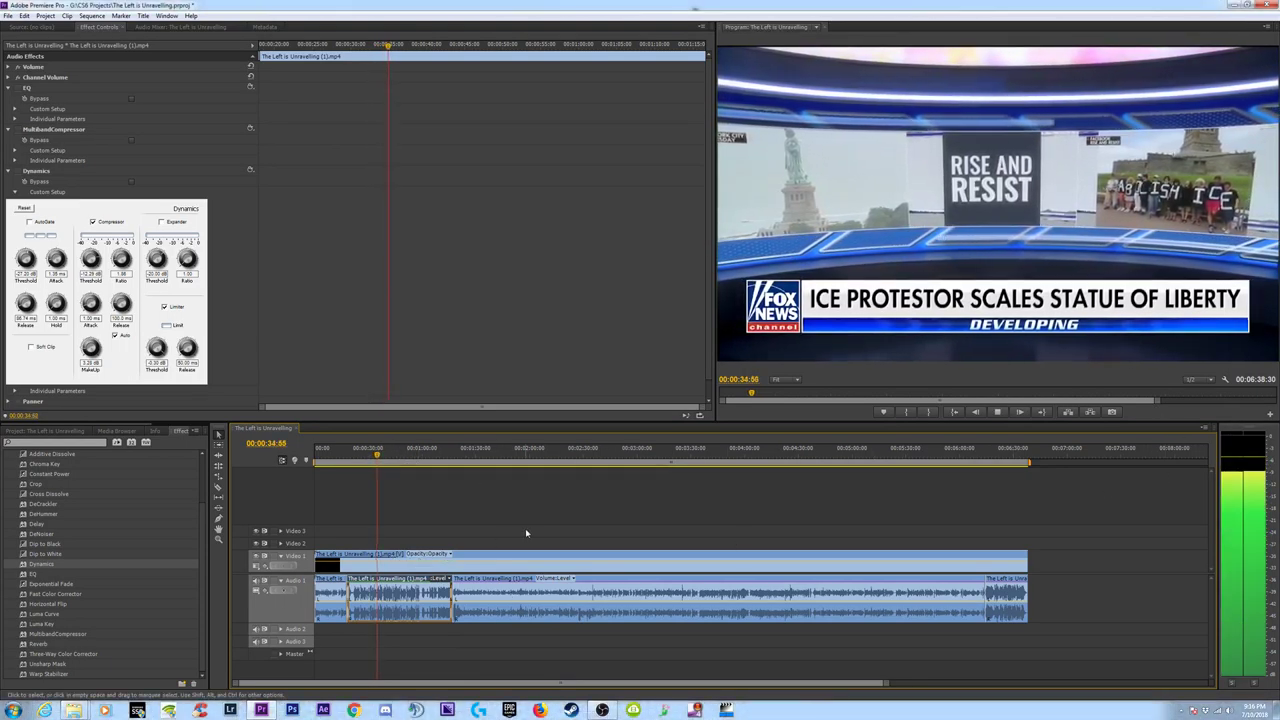
pyautogui.press('space')
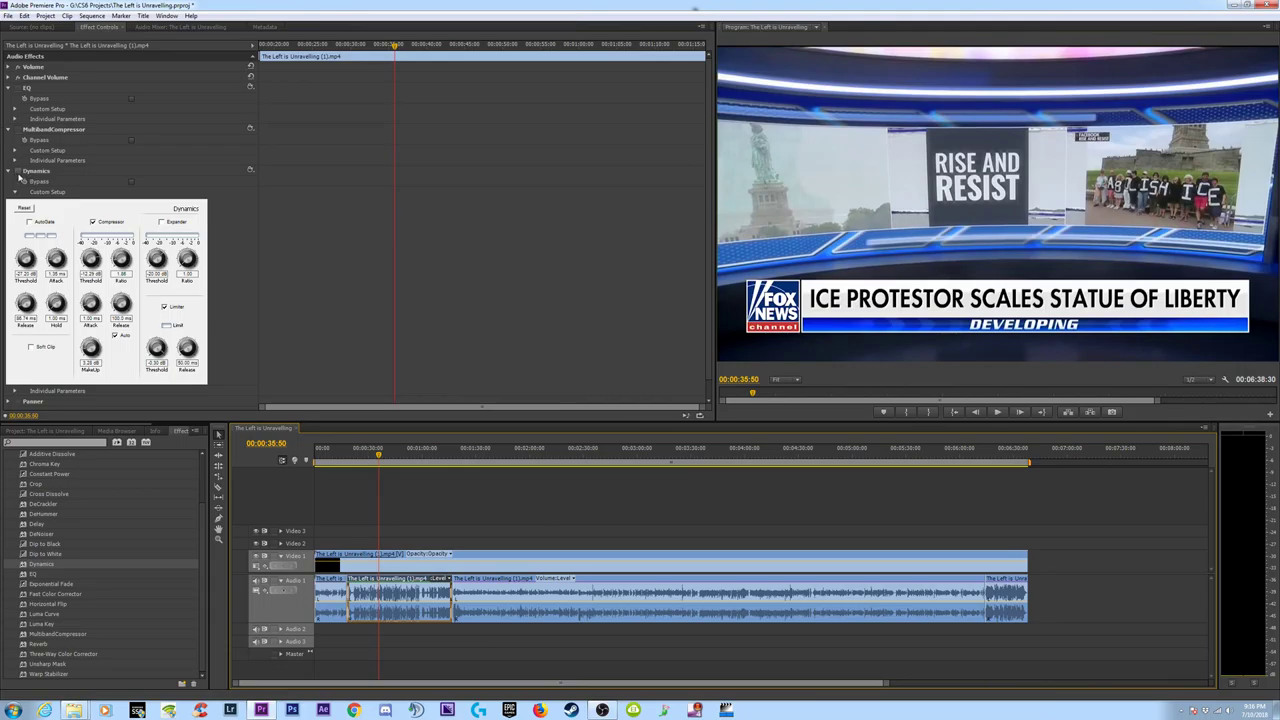
pyautogui.press('space')
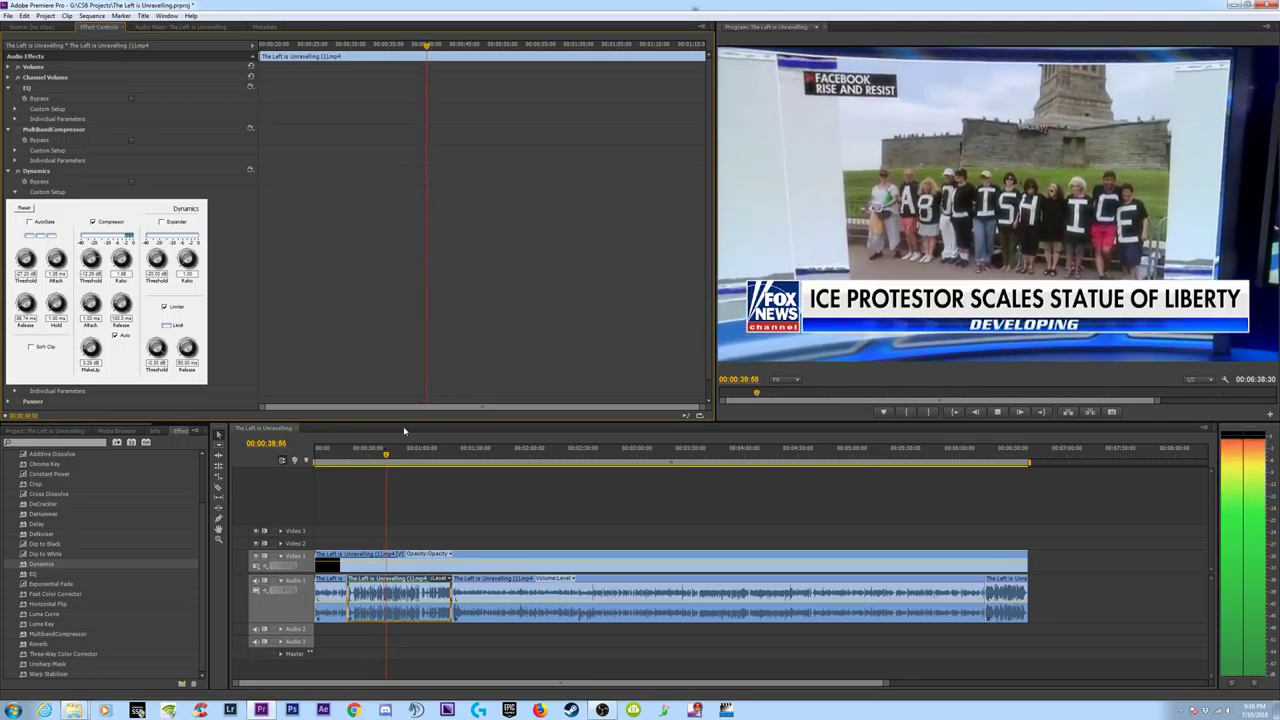
pyautogui.press('space')
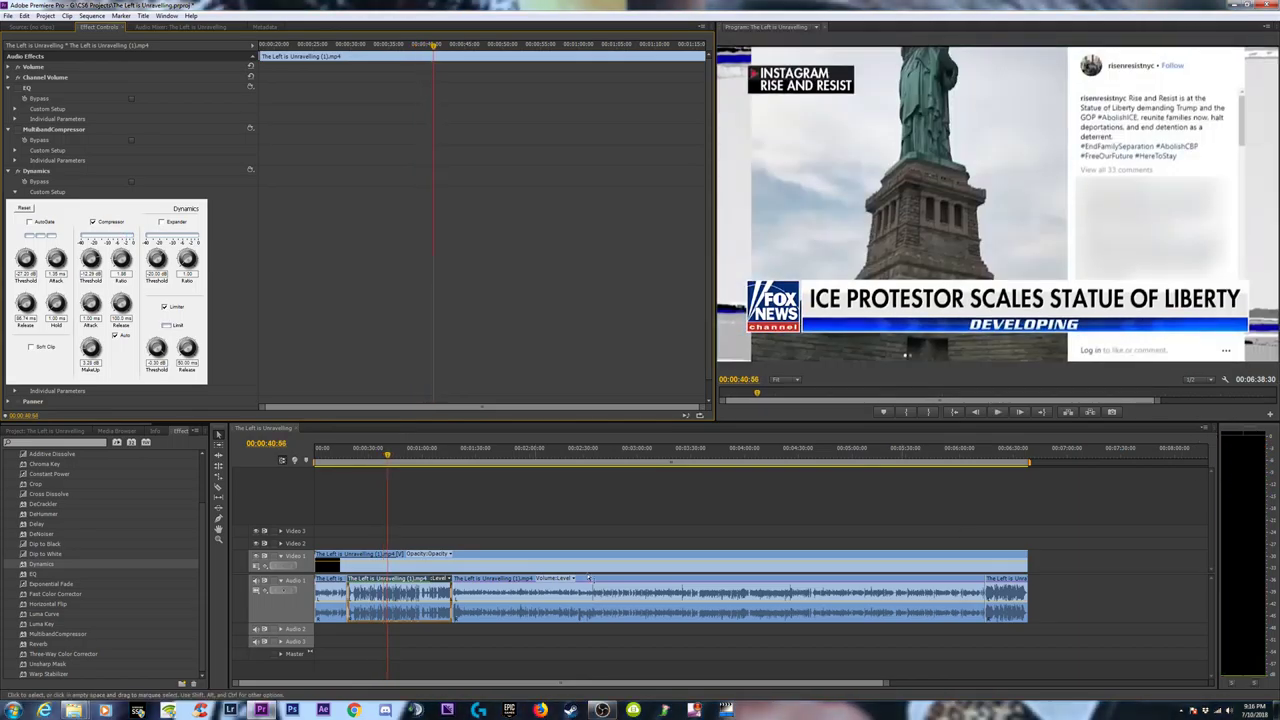
pyautogui.press('Home')
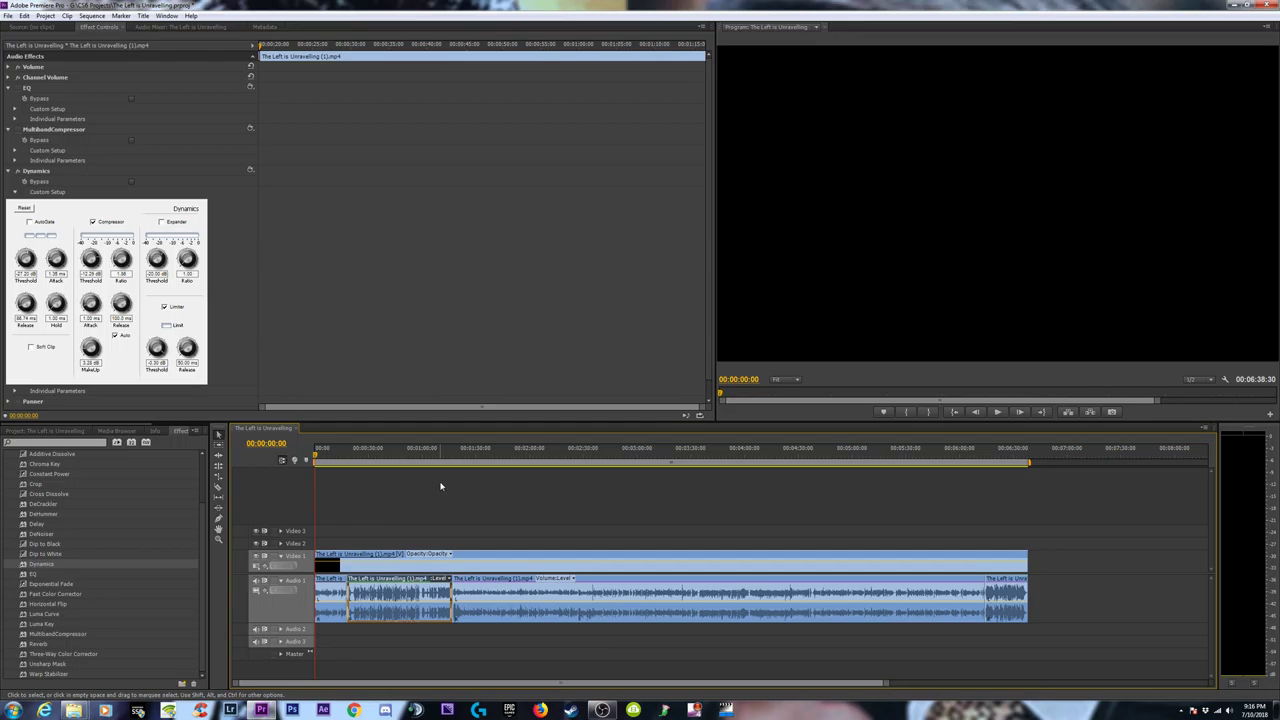
# Enlarge the Timeline, expand Video 1, heighten Audio 1, and select the second audio section
pyautogui.click(518, 510)
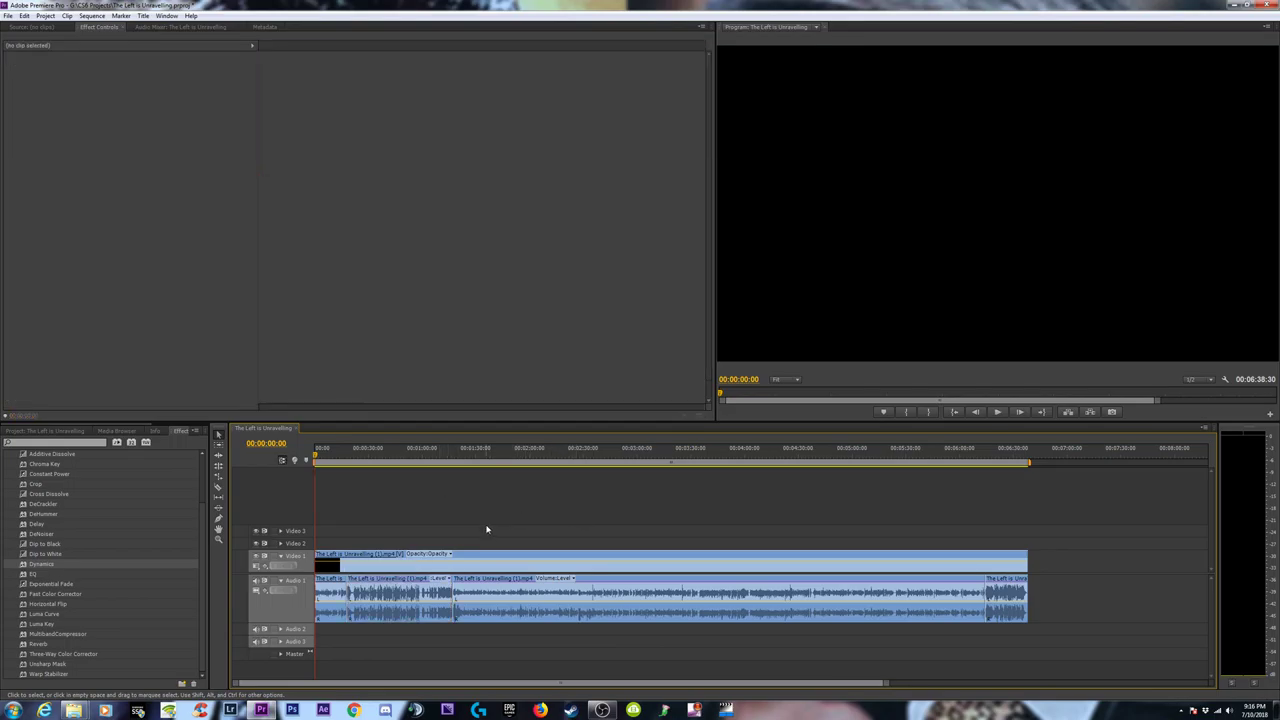
pyautogui.click(444, 456)
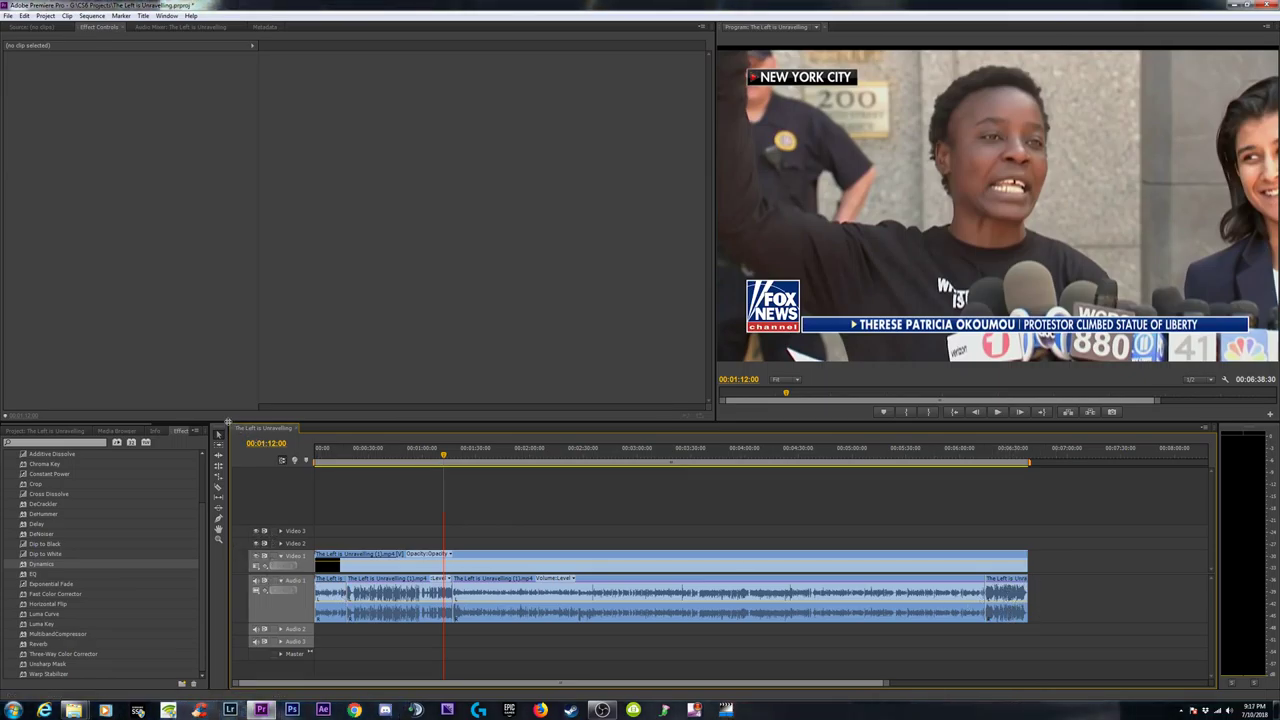
pyautogui.moveTo(230, 422); pyautogui.dragTo(175, 350)
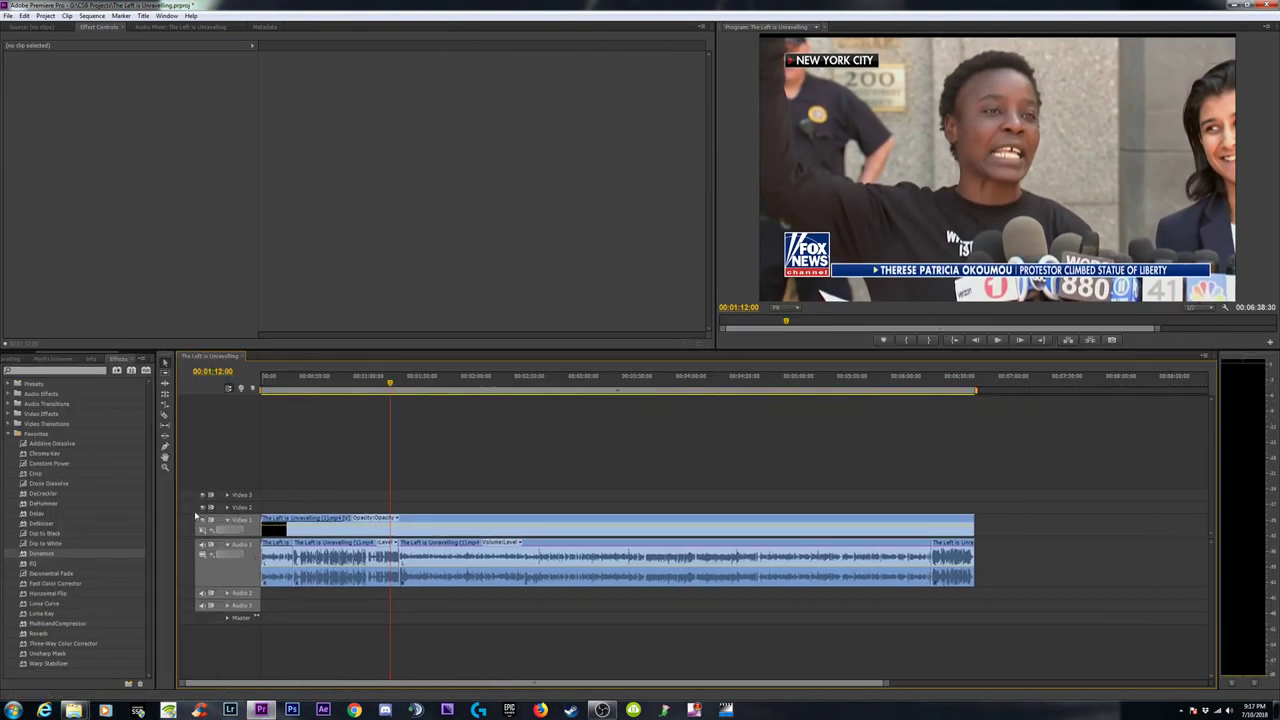
pyautogui.click(225, 518)
pyautogui.moveTo(230, 590); pyautogui.dragTo(234, 638)
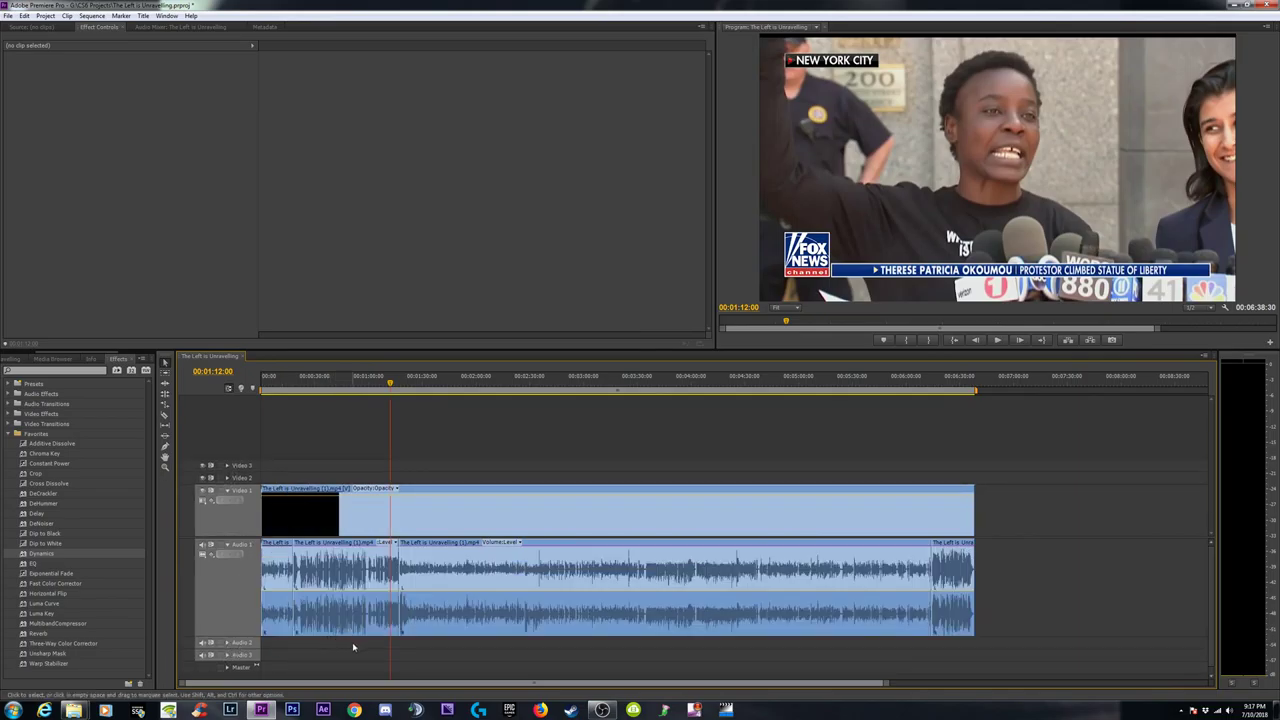
pyautogui.press('-')
pyautogui.press('=')
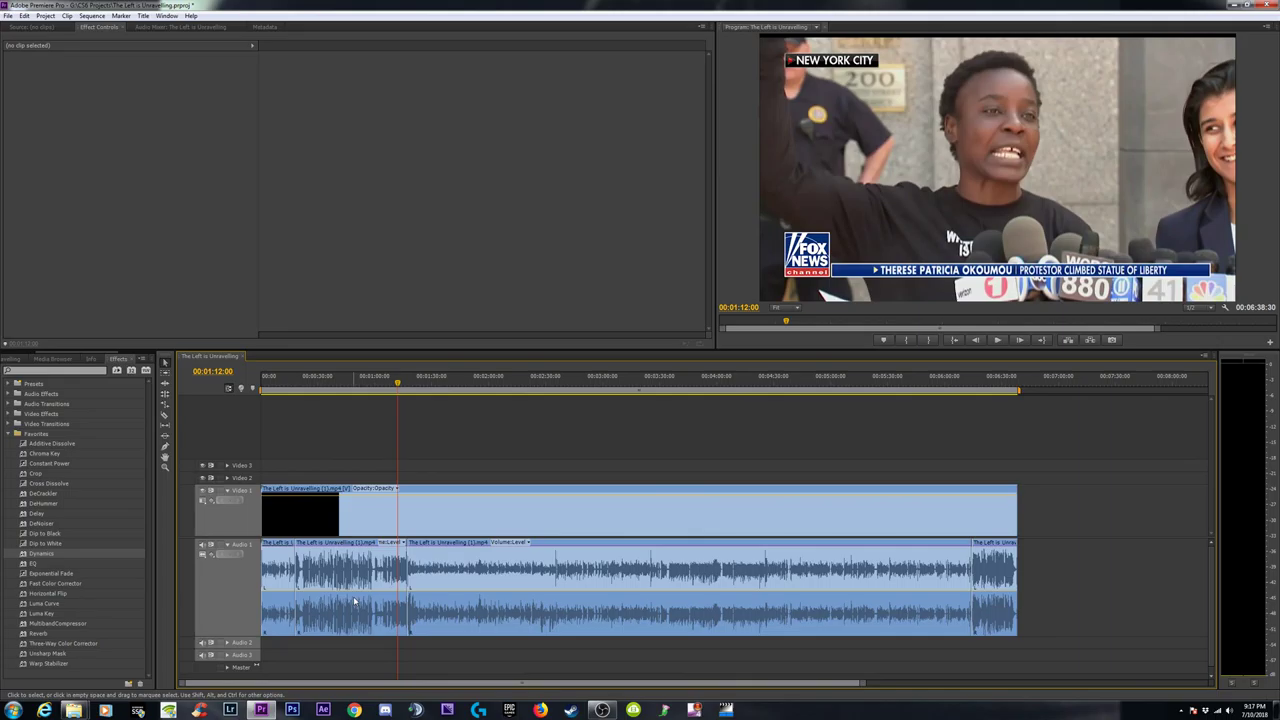
pyautogui.click(355, 601)
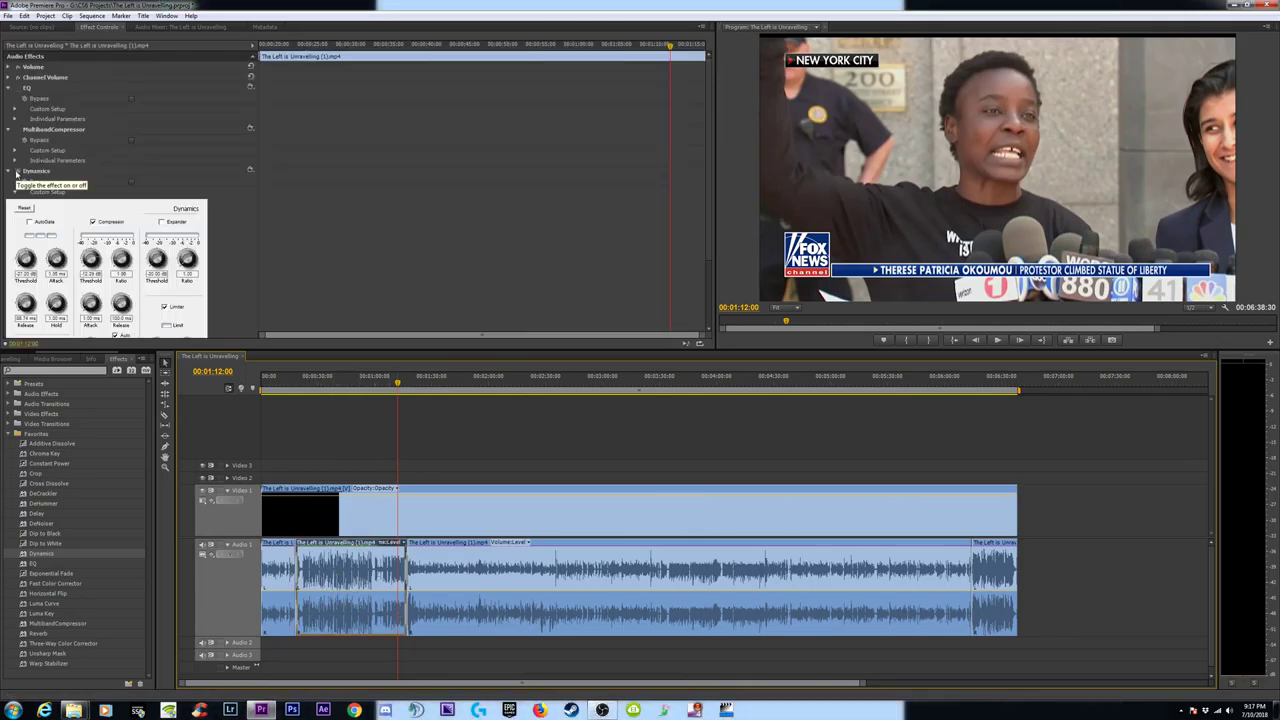
# Zoom in and play from 00:00:20:01 to find the cut point near 00:00:22
pyautogui.click(299, 384)
pyautogui.press('=')
pyautogui.press('=')
pyautogui.press('=')
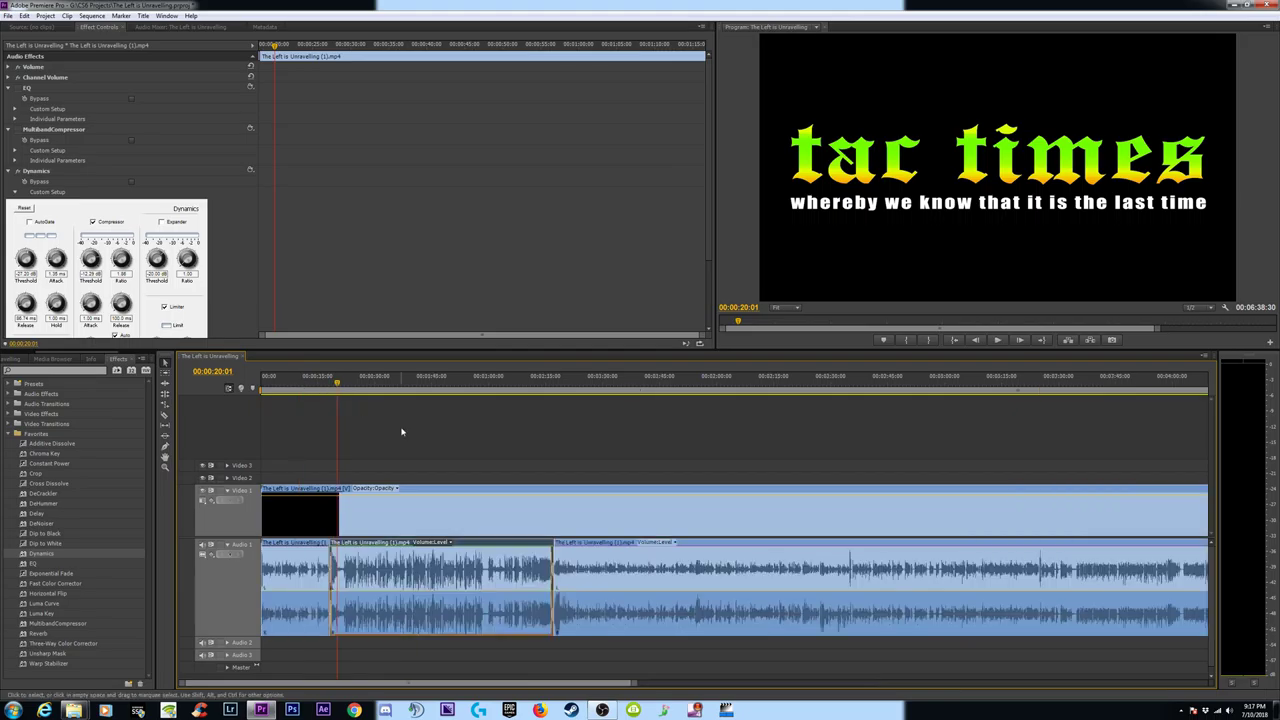
pyautogui.press('space')
pyautogui.press('space')
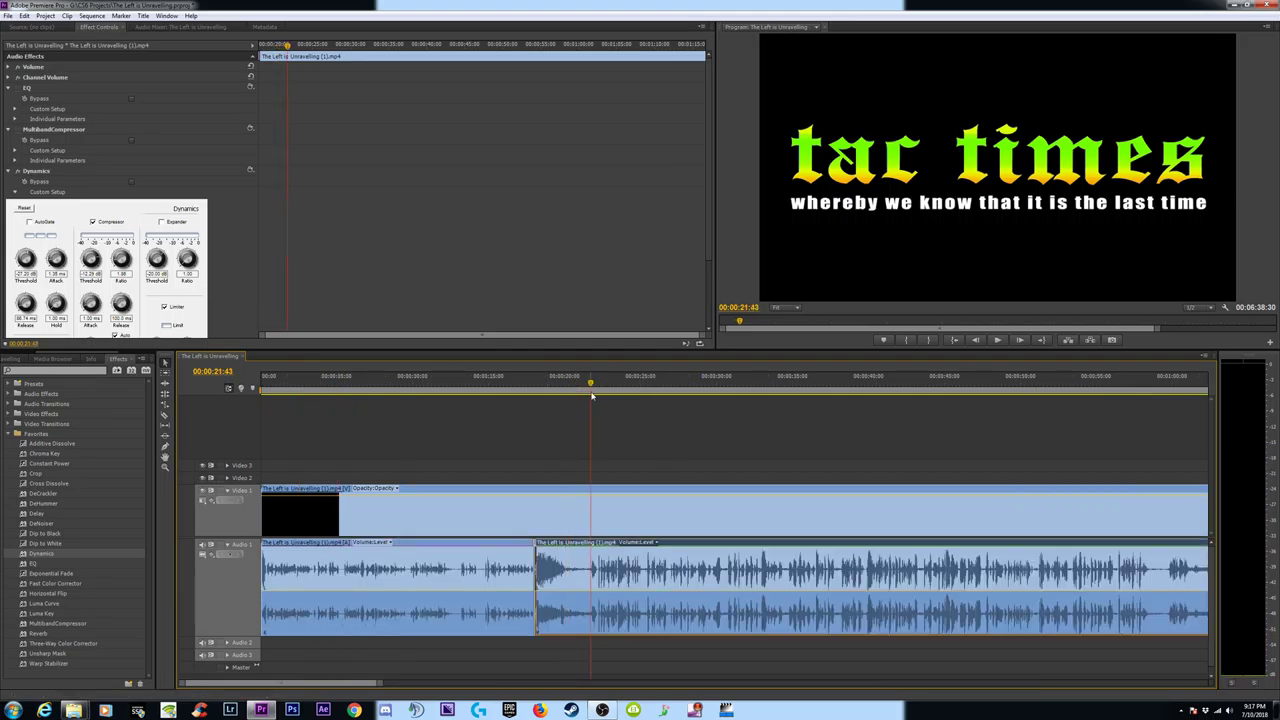
pyautogui.press('=')
pyautogui.press('=')
pyautogui.press('space')
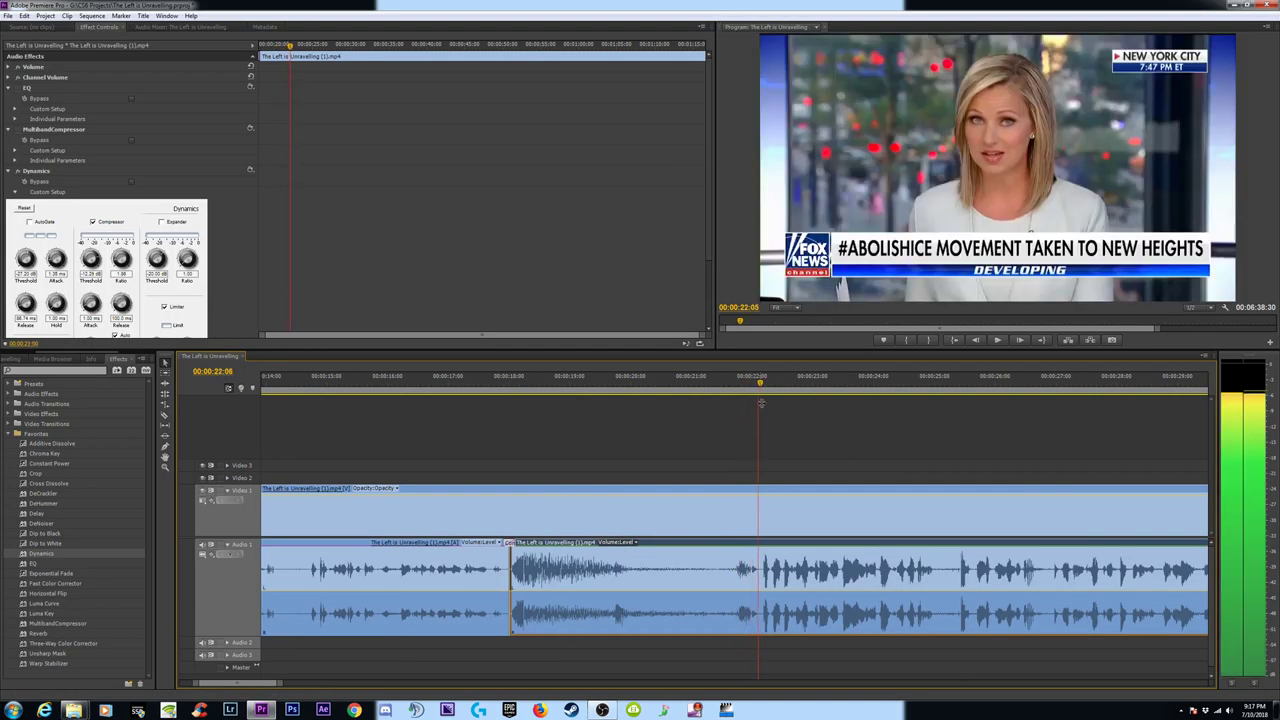
pyautogui.press('space')
# Razor-cut Audio 1 at 00:00:22:09 and select the loud middle audio section
pyautogui.press('c')
pyautogui.click(761, 590)
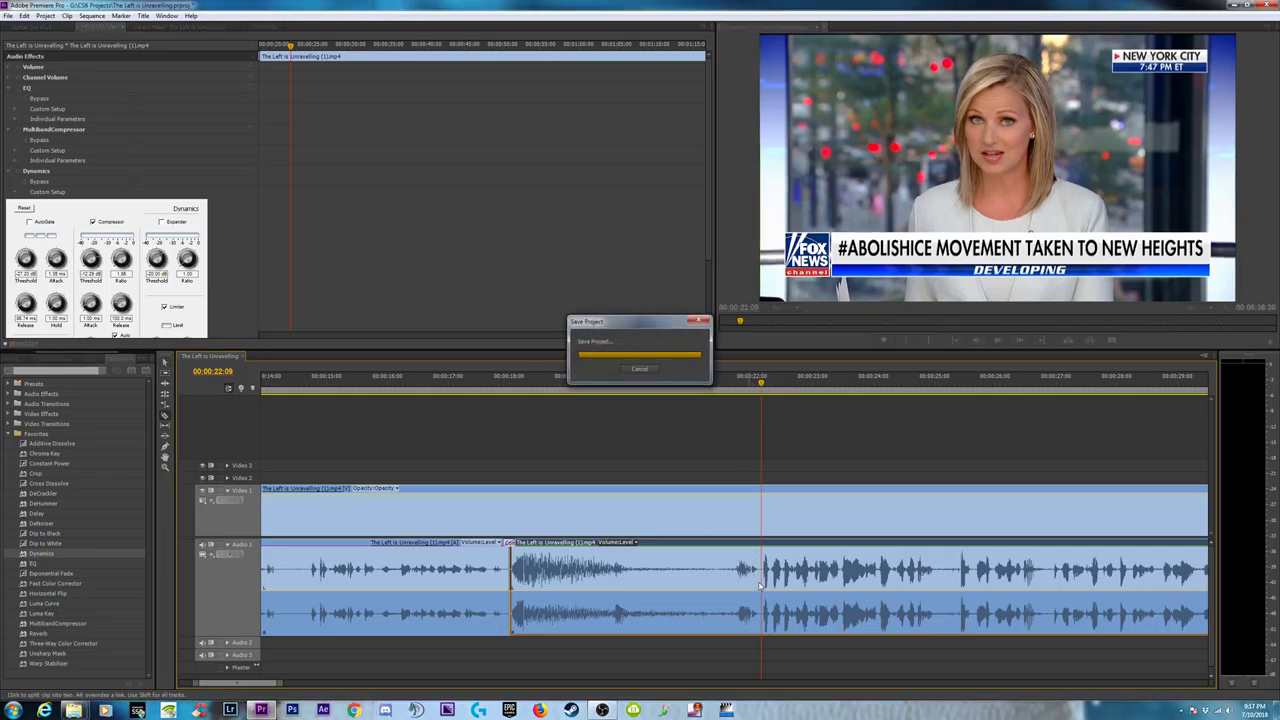
pyautogui.press('v')
pyautogui.moveTo(793, 654); pyautogui.dragTo(730, 542)
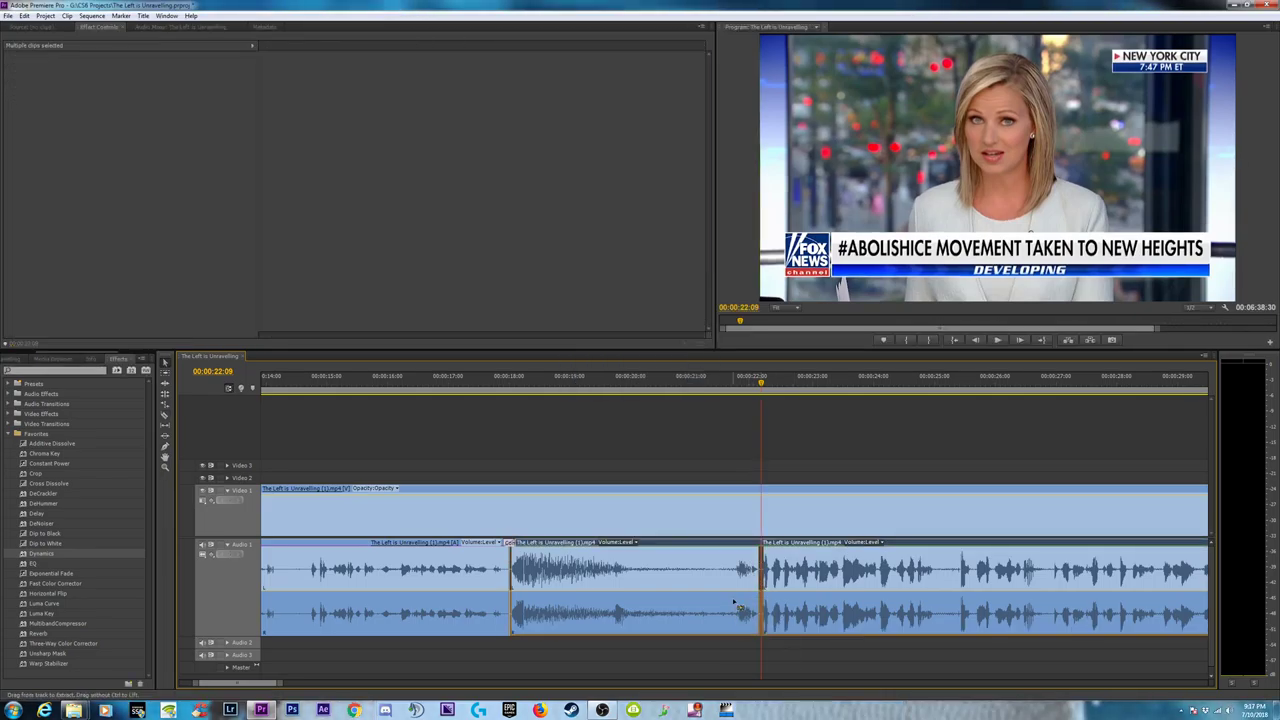
pyautogui.click(585, 620)
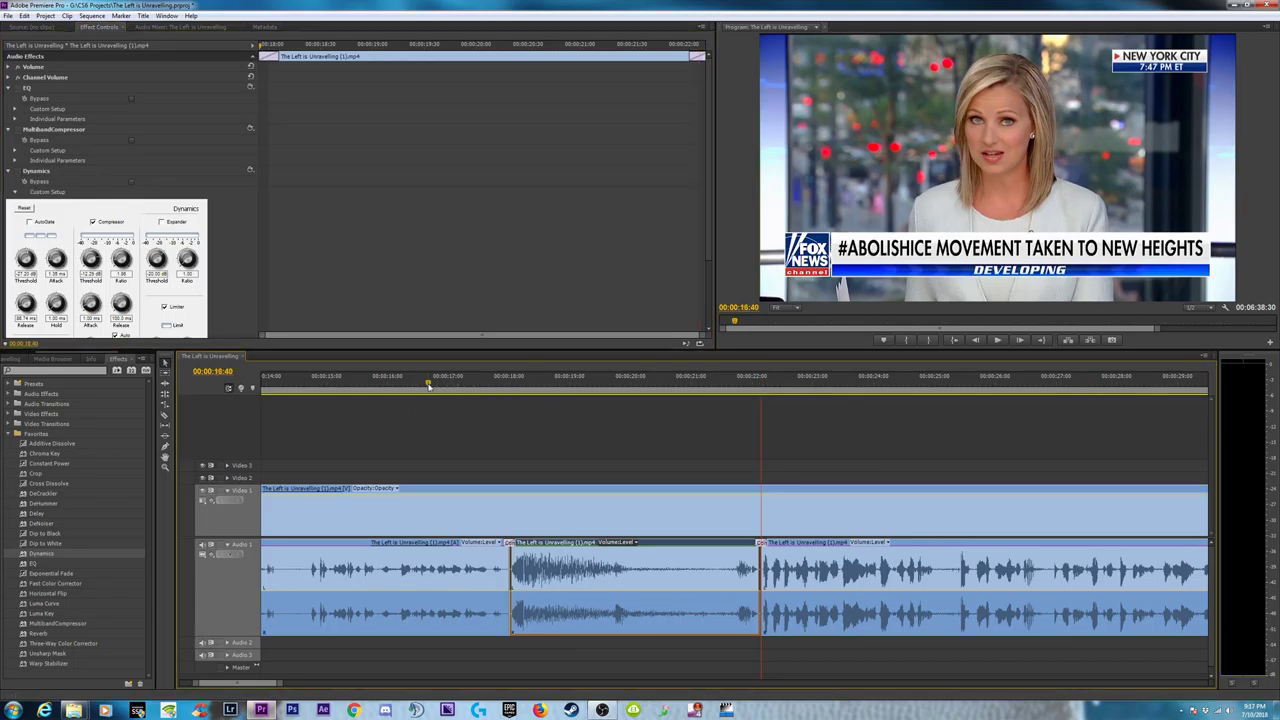
# Play back from 00:00:16:40 across the new cut, then zoom out toward the sequence end
pyautogui.click(428, 382)
pyautogui.press('space')
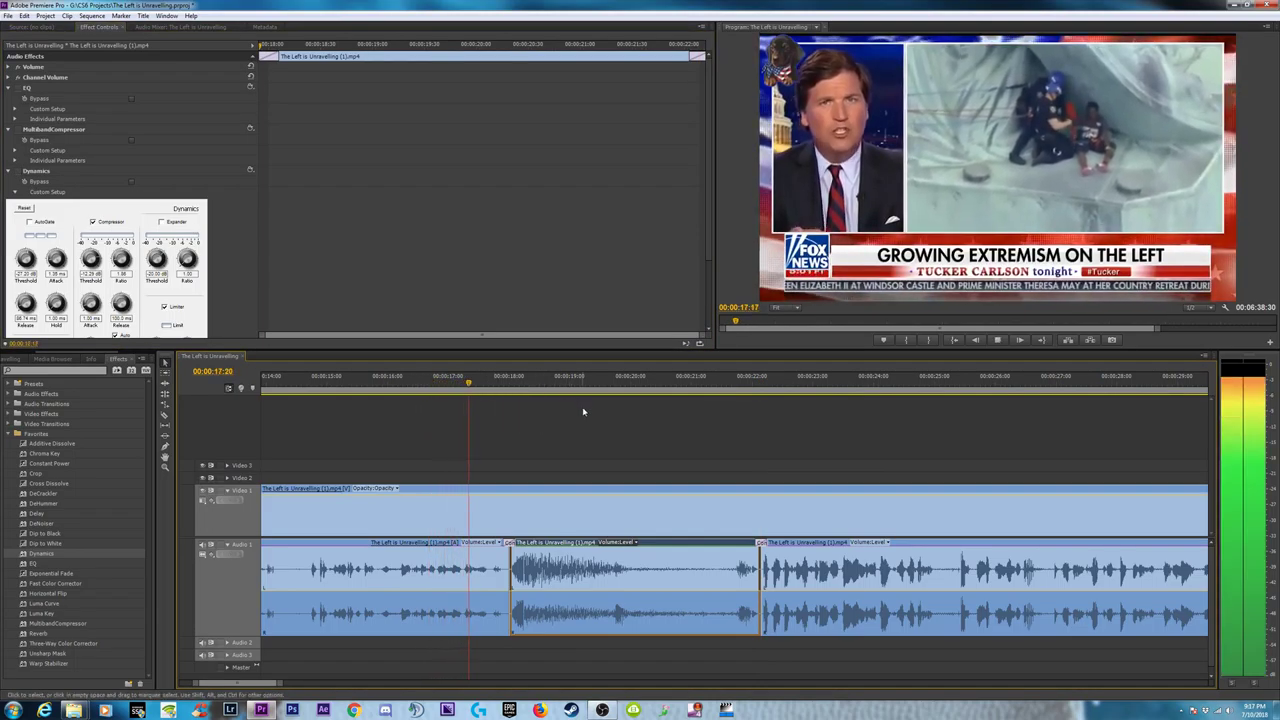
pyautogui.press('-')
pyautogui.press('-')
pyautogui.press('-')
pyautogui.press('-')
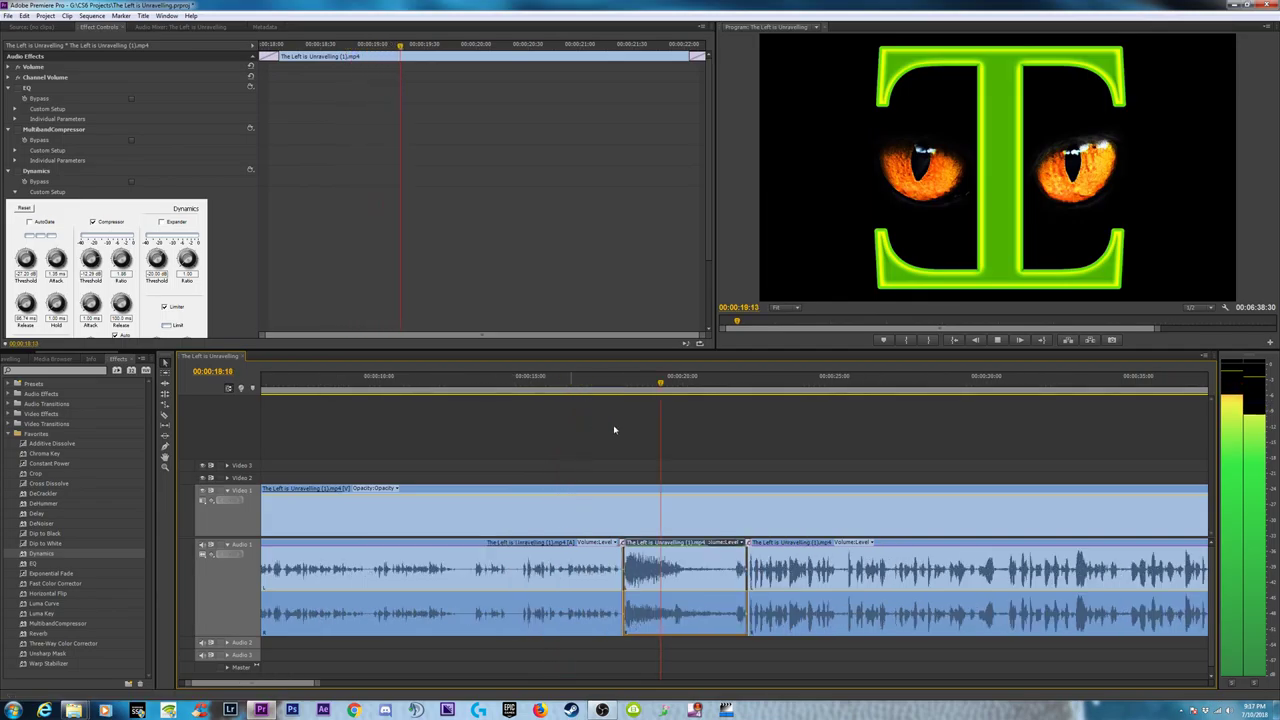
pyautogui.press('space')
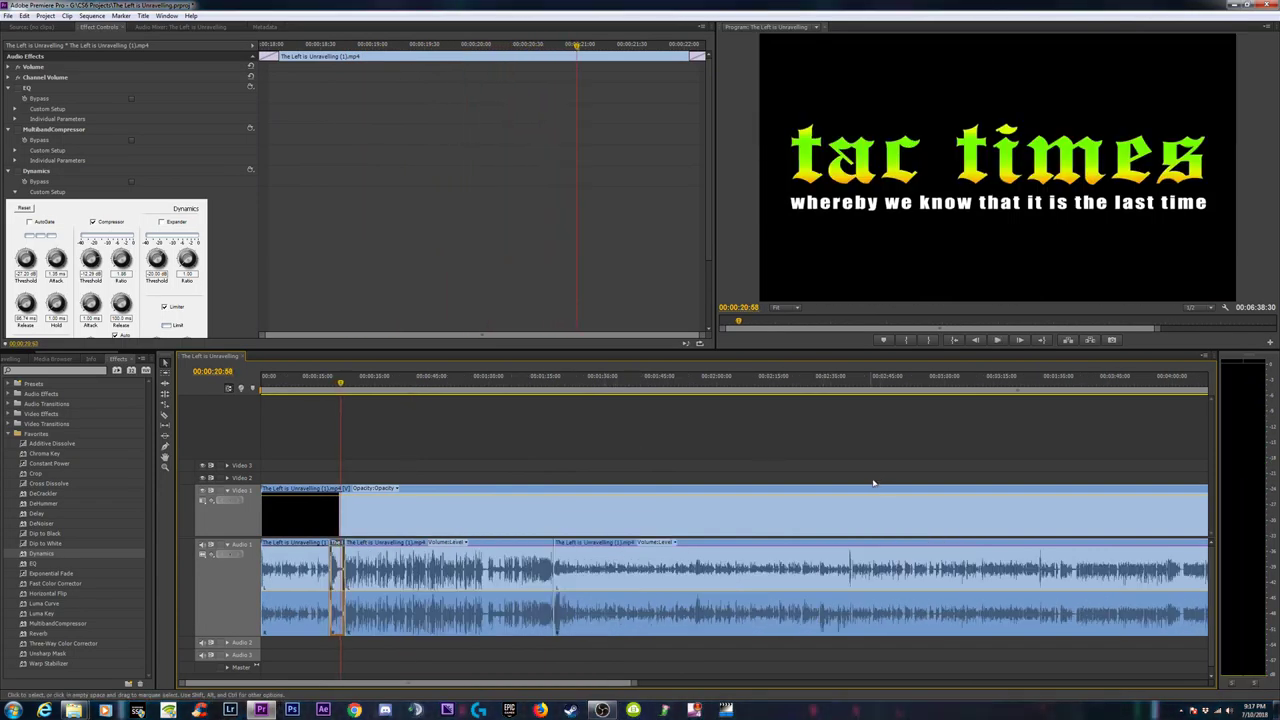
pyautogui.press('-')
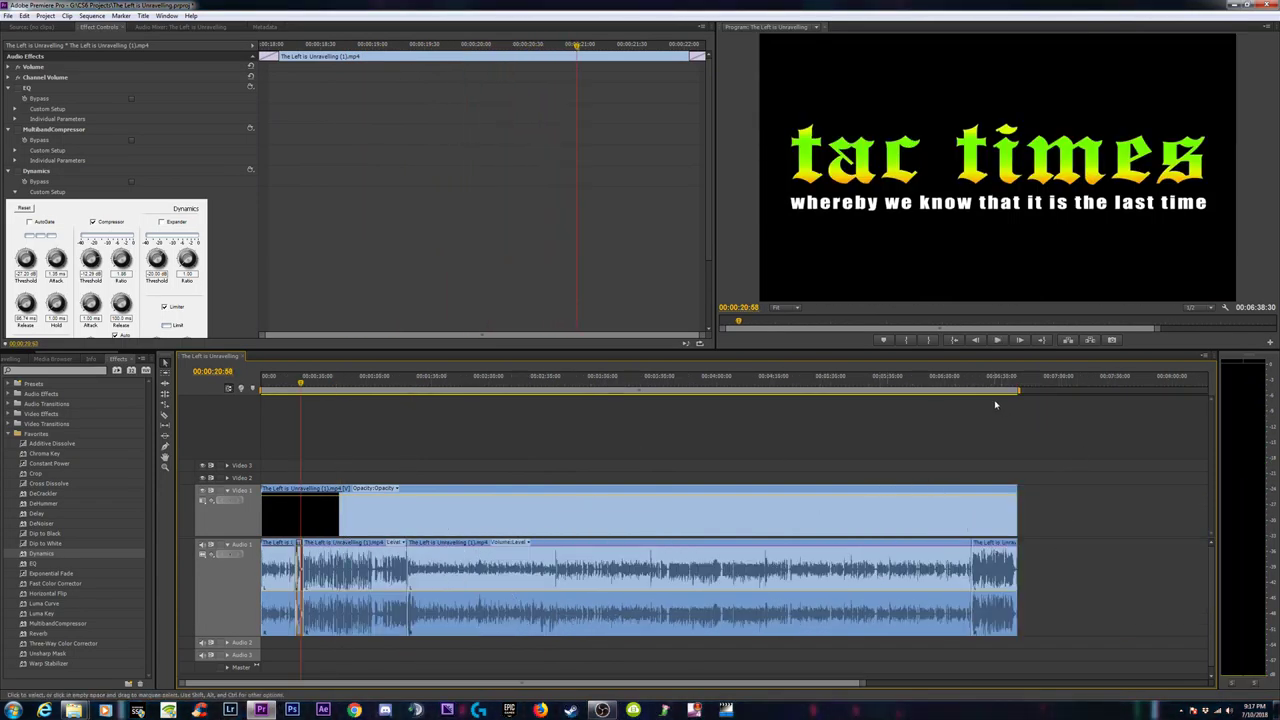
pyautogui.click(991, 382)
pyautogui.press('=')
pyautogui.press('=')
pyautogui.press('=')
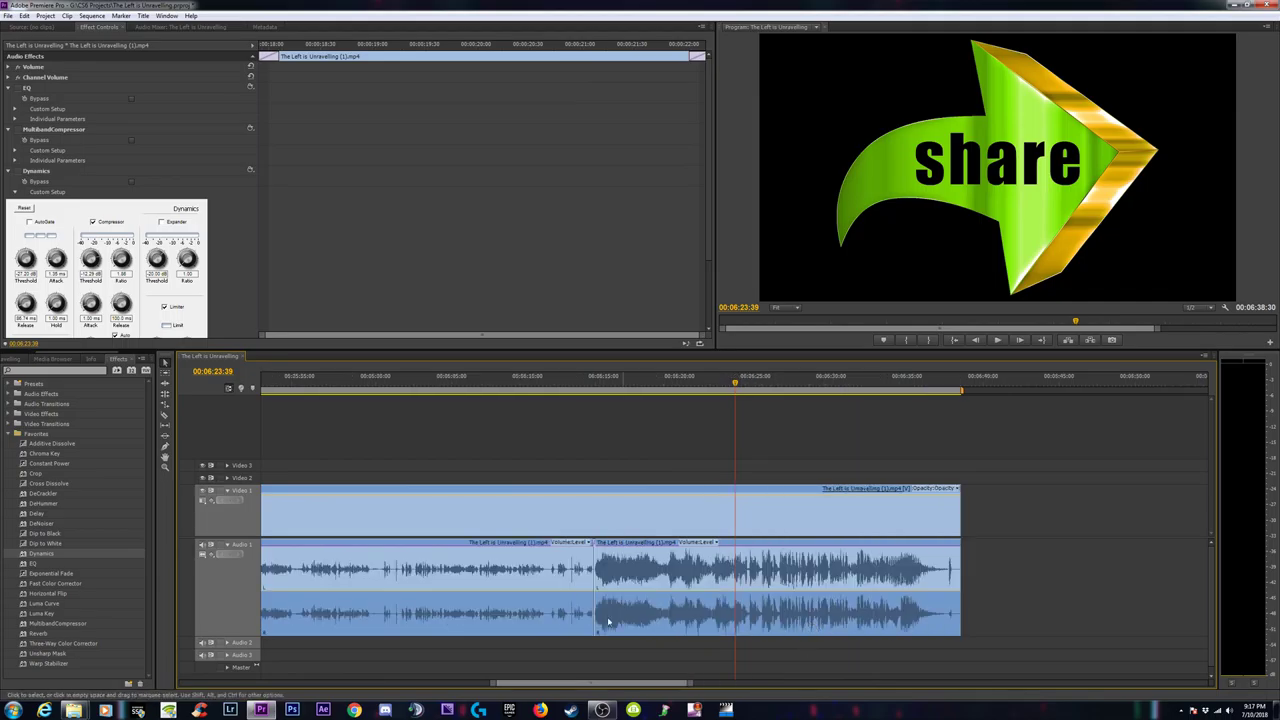
pyautogui.press('-')
pyautogui.press('-')
pyautogui.press('-')
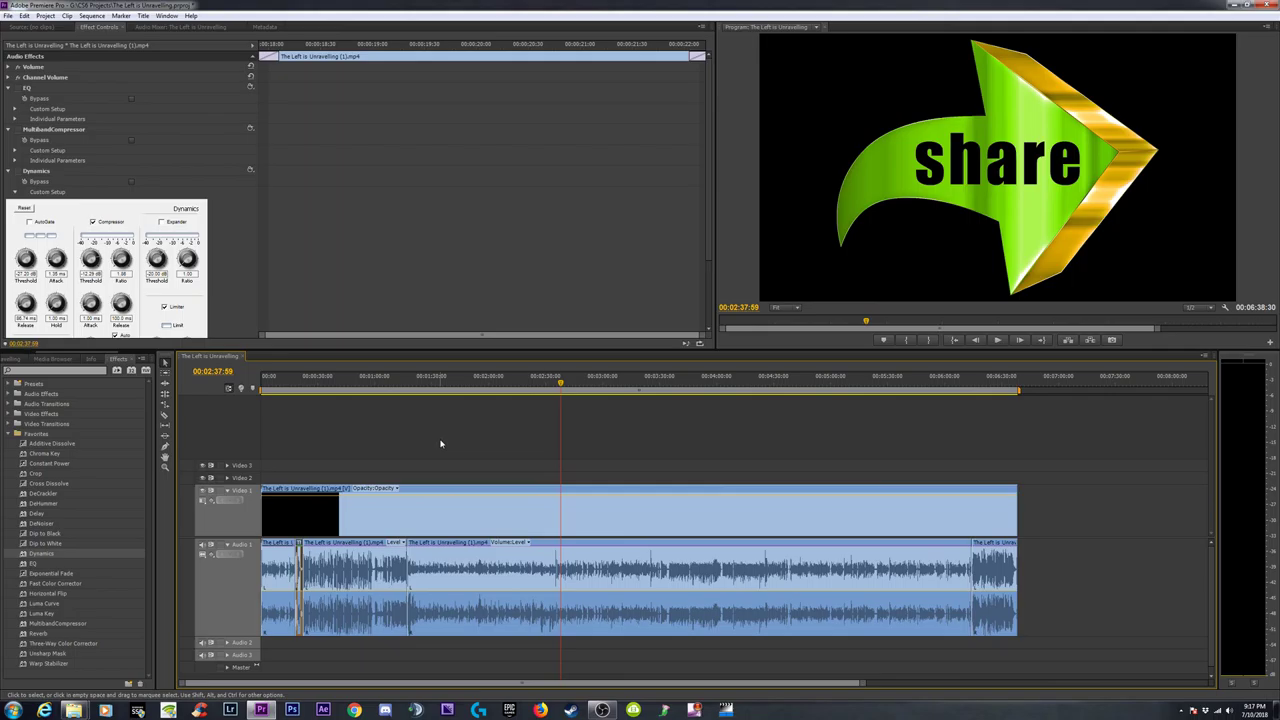
# Create a new Adjustment Layer in the Project panel, accepting its default video settings
pyautogui.press('-')
pyautogui.click(459, 512)
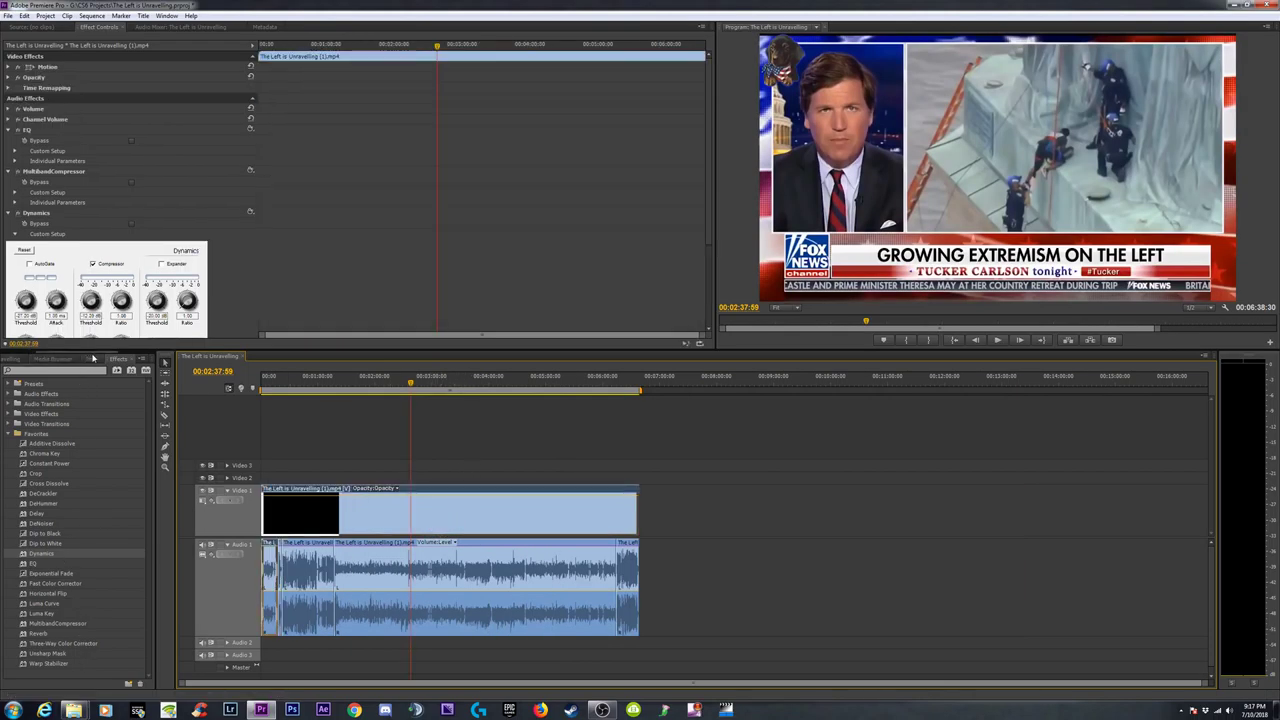
pyautogui.scroll(3, 33, 360)
pyautogui.click(33, 360)
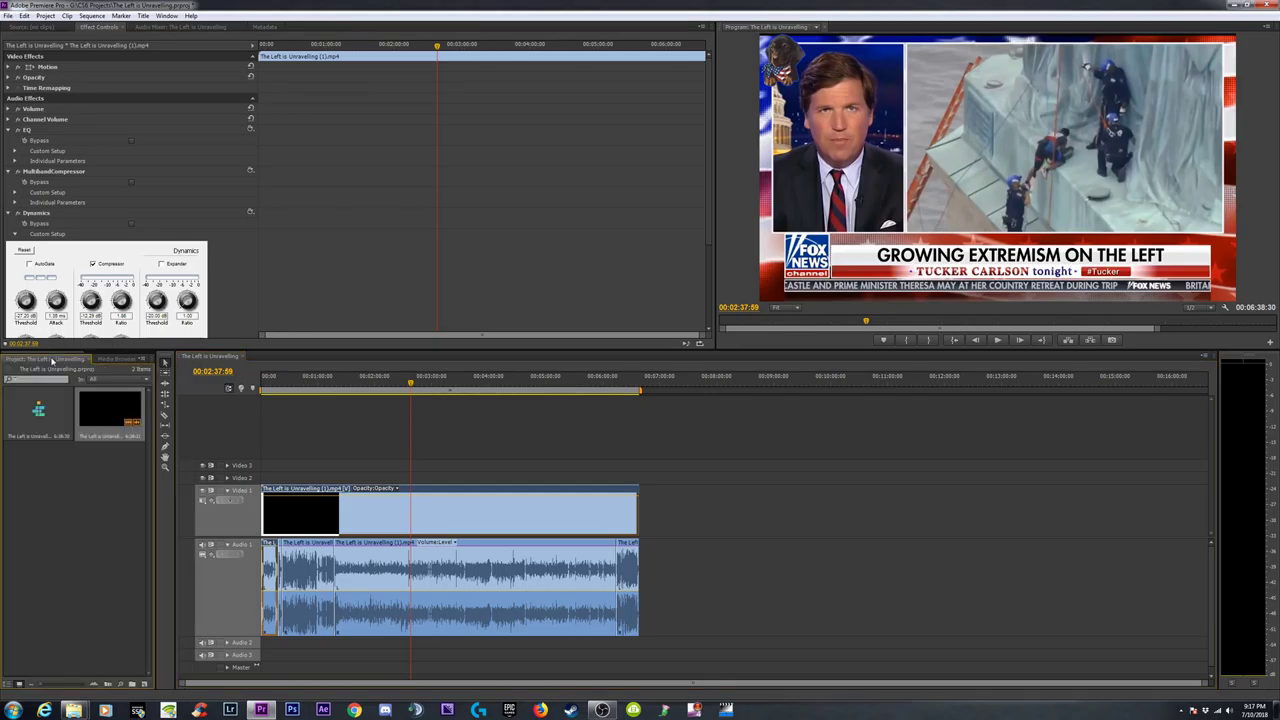
pyautogui.click(144, 685)
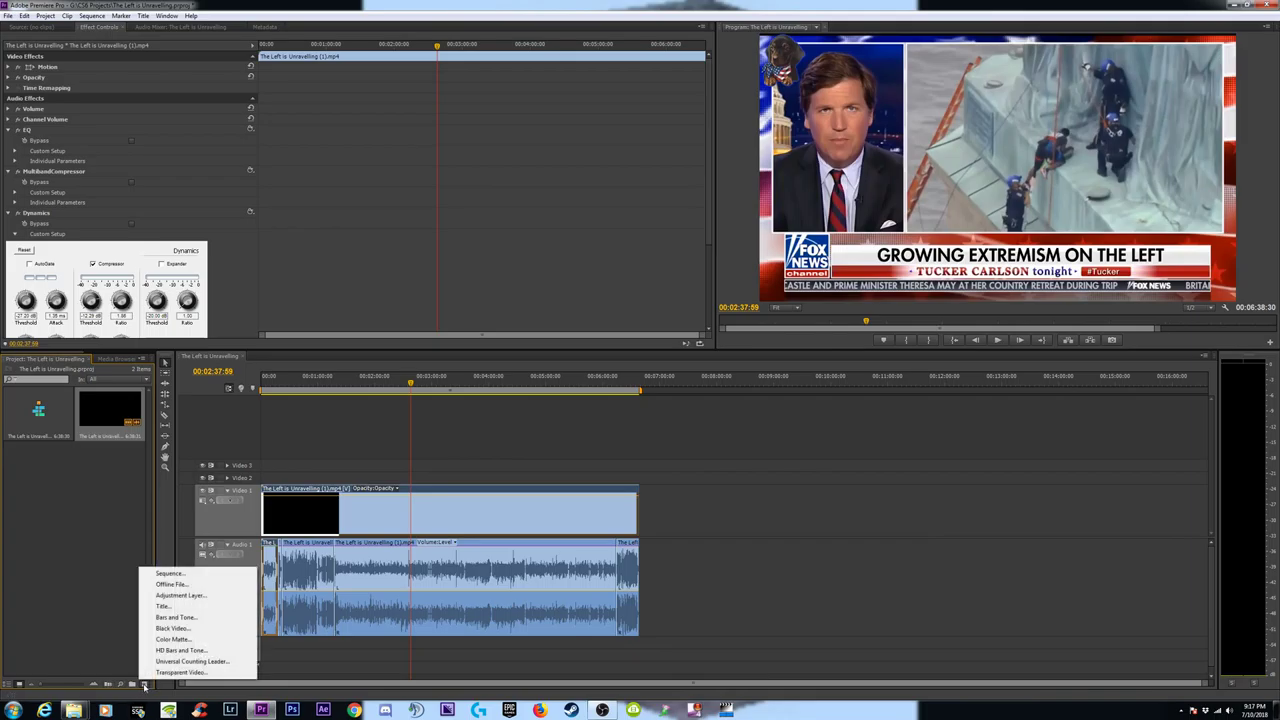
pyautogui.click(178, 595)
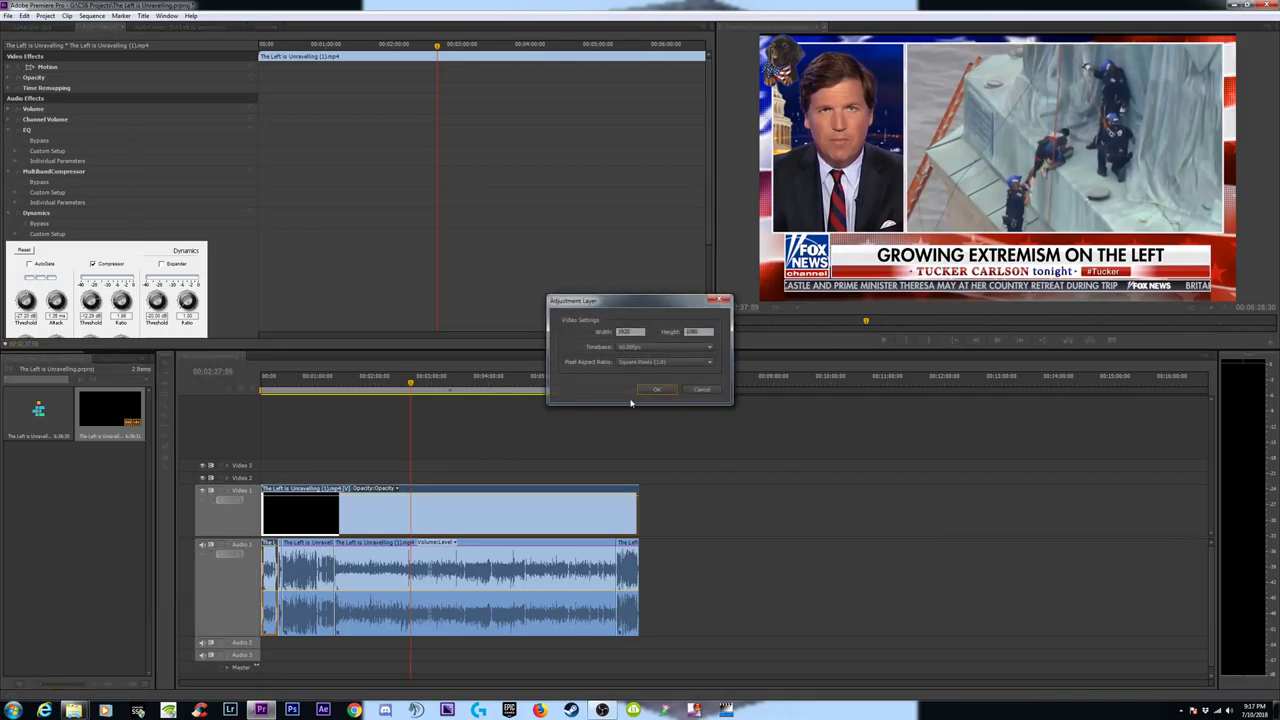
pyautogui.click(657, 390)
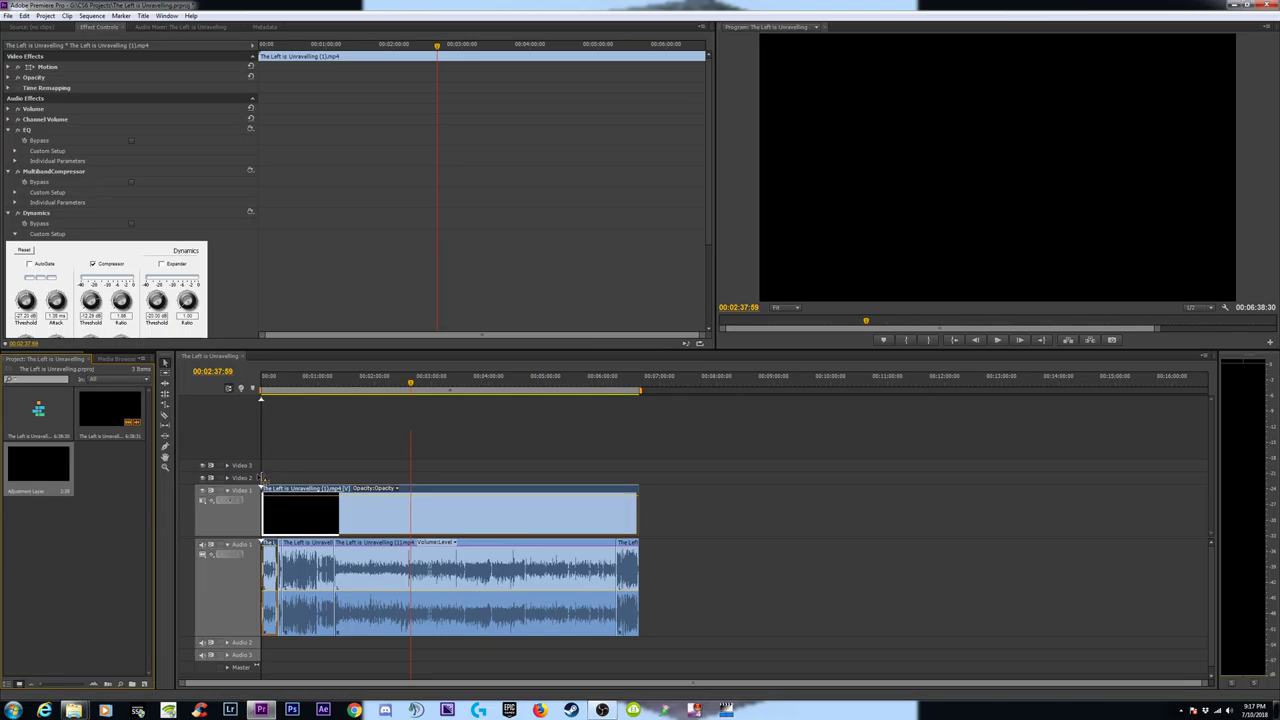
# Stretch the adjustment layer on Video 2 to the sequence end and enlarge the Program Monitor
pyautogui.moveTo(270, 476); pyautogui.dragTo(649, 481)
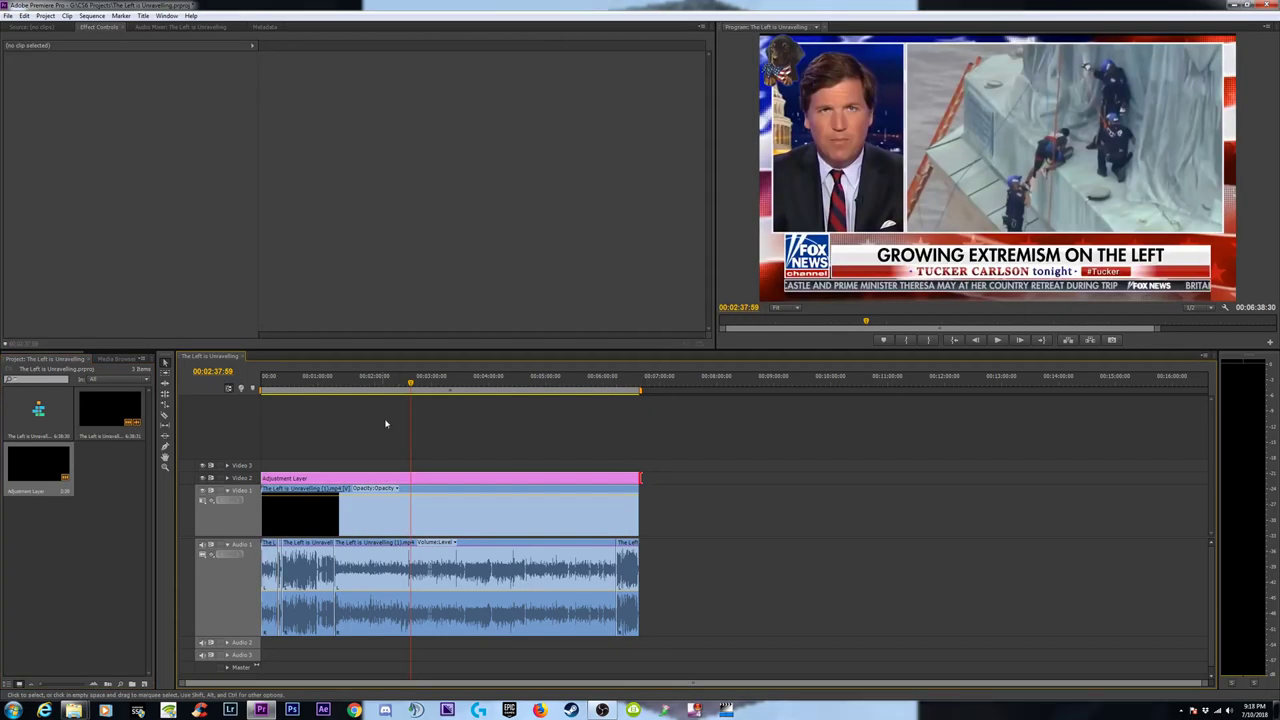
pyautogui.click(227, 479)
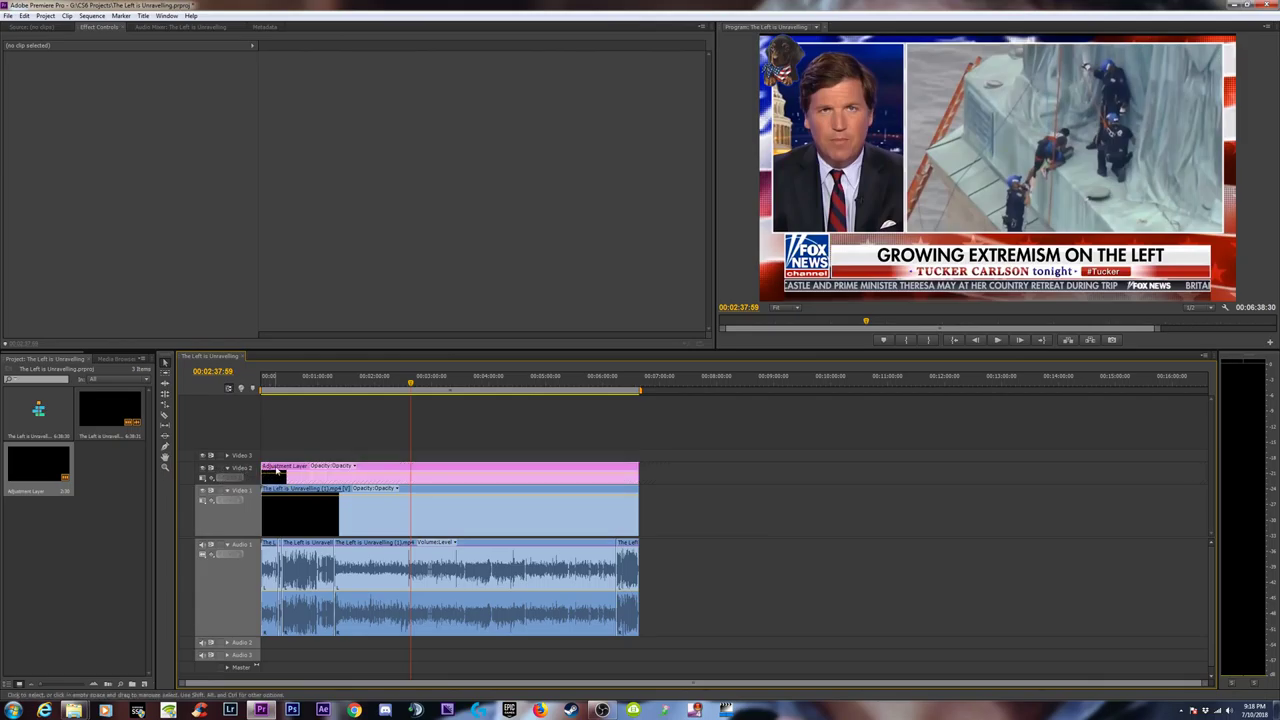
pyautogui.click(379, 469)
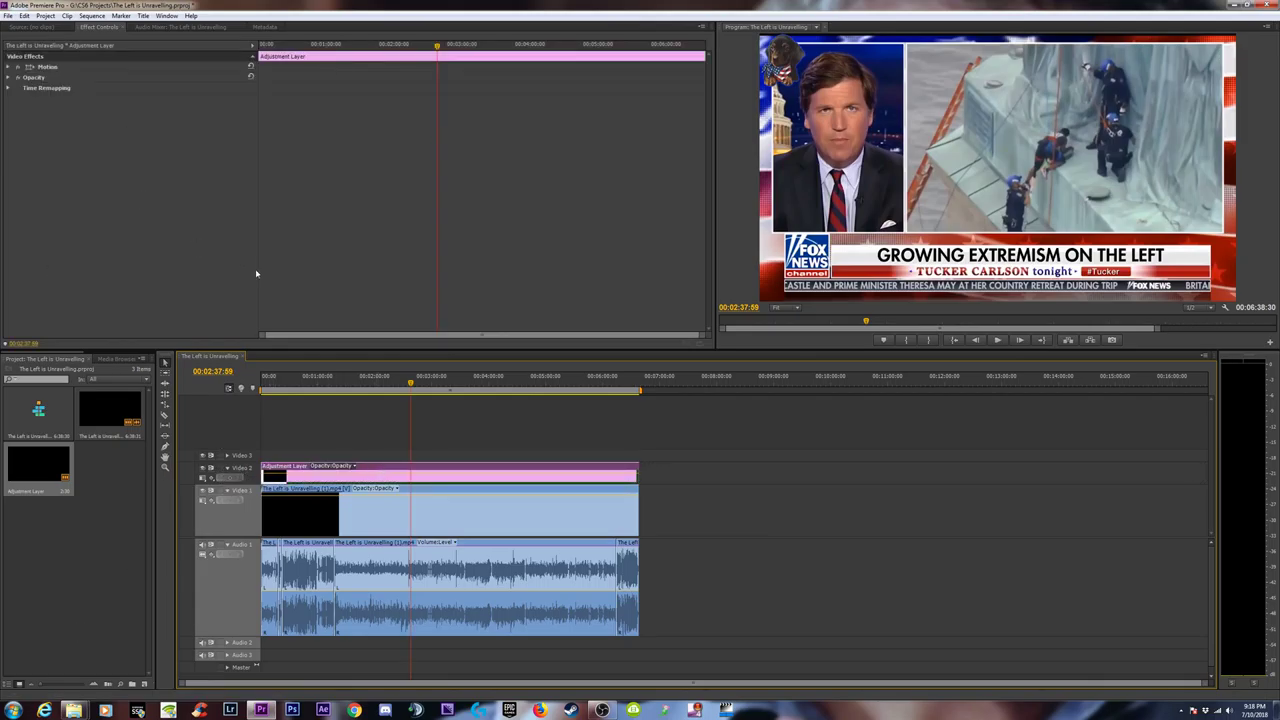
pyautogui.moveTo(715, 349); pyautogui.dragTo(545, 400)
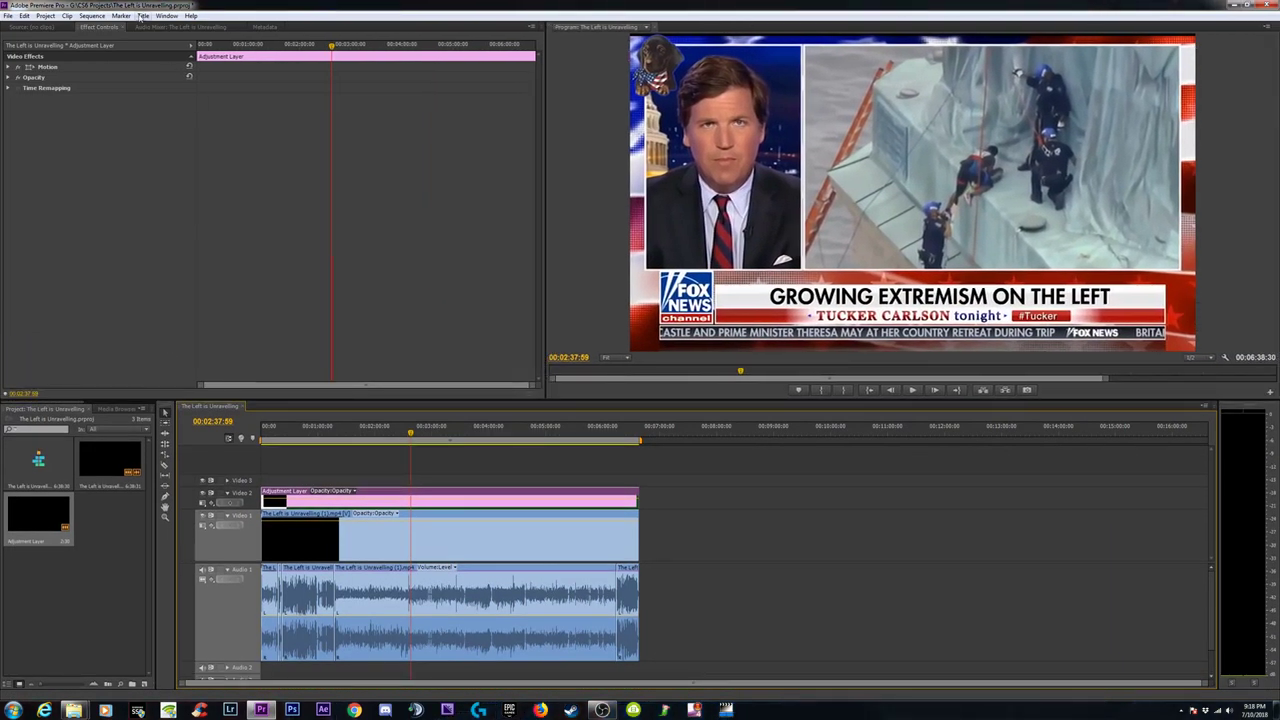
pyautogui.moveTo(155, 446); pyautogui.dragTo(230, 446)
# Apply Fast Color Corrector to the adjustment layer and preview it around 00:04:09
pyautogui.click(182, 409)
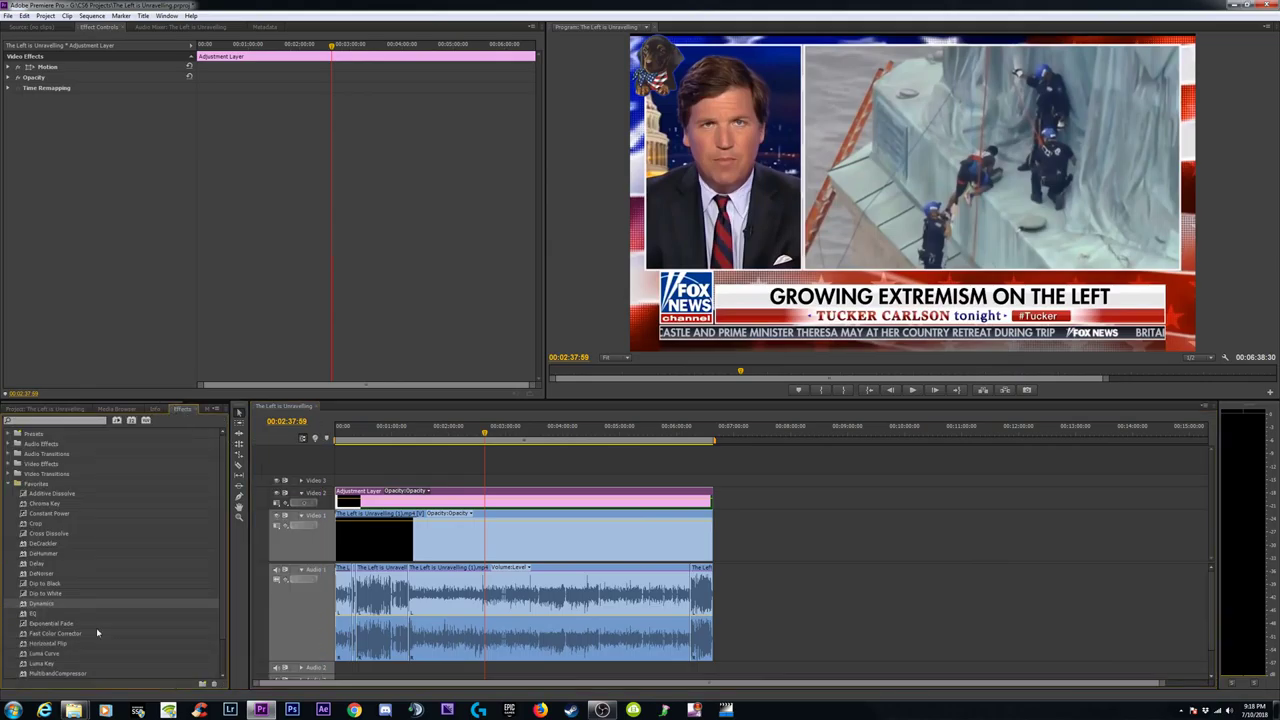
pyautogui.scroll(-1, 97, 632)
pyautogui.moveTo(73, 604); pyautogui.dragTo(433, 498)
pyautogui.press('l')
pyautogui.press('l')
pyautogui.press('l')
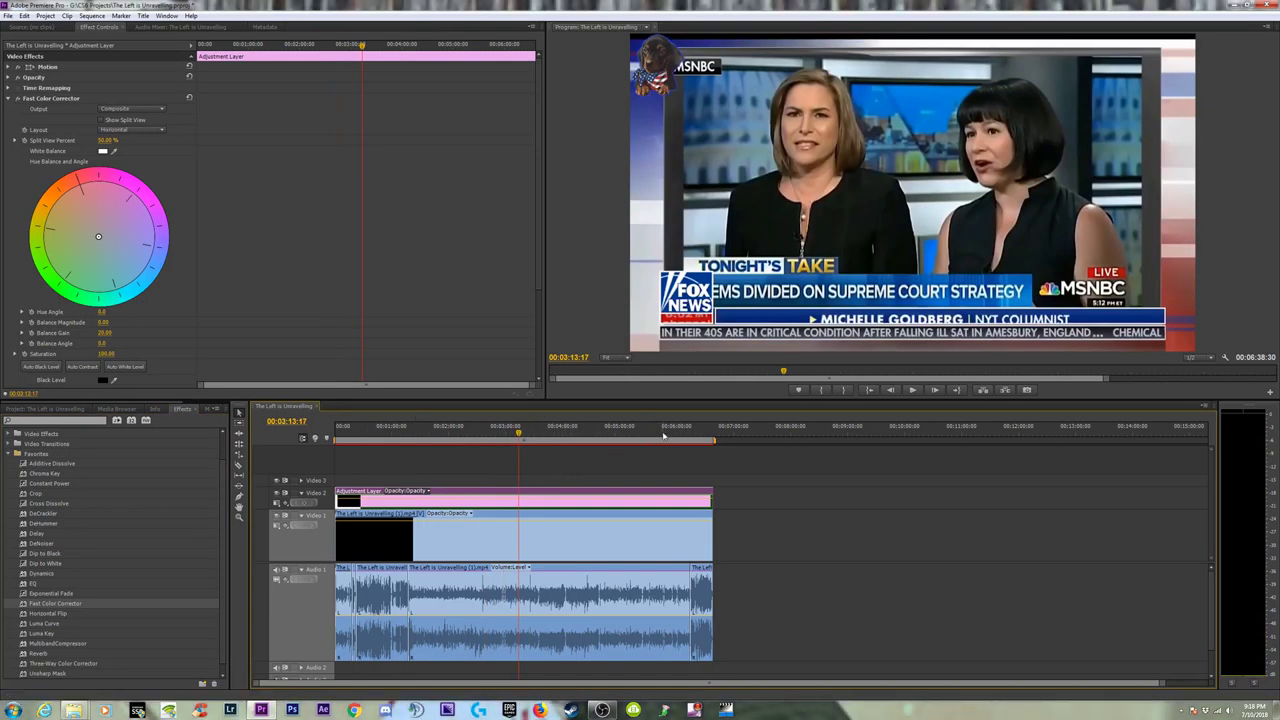
pyautogui.click(572, 433)
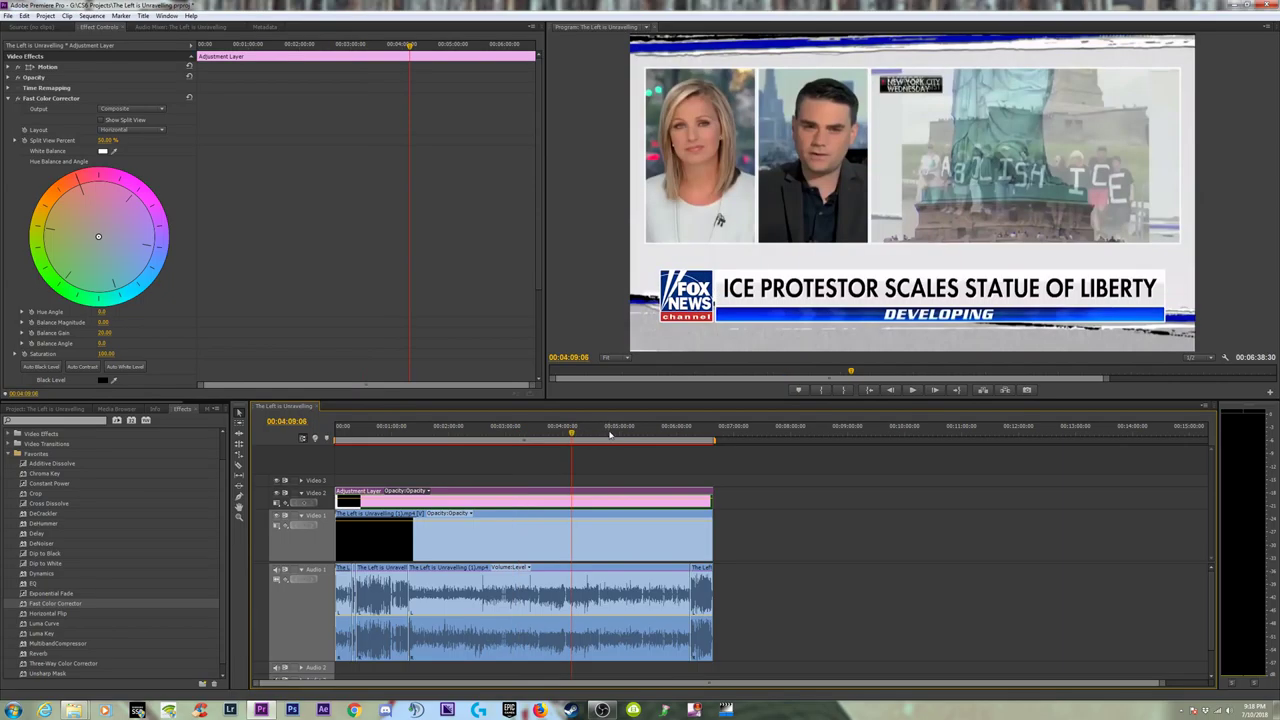
pyautogui.scroll(-4, 137, 244)
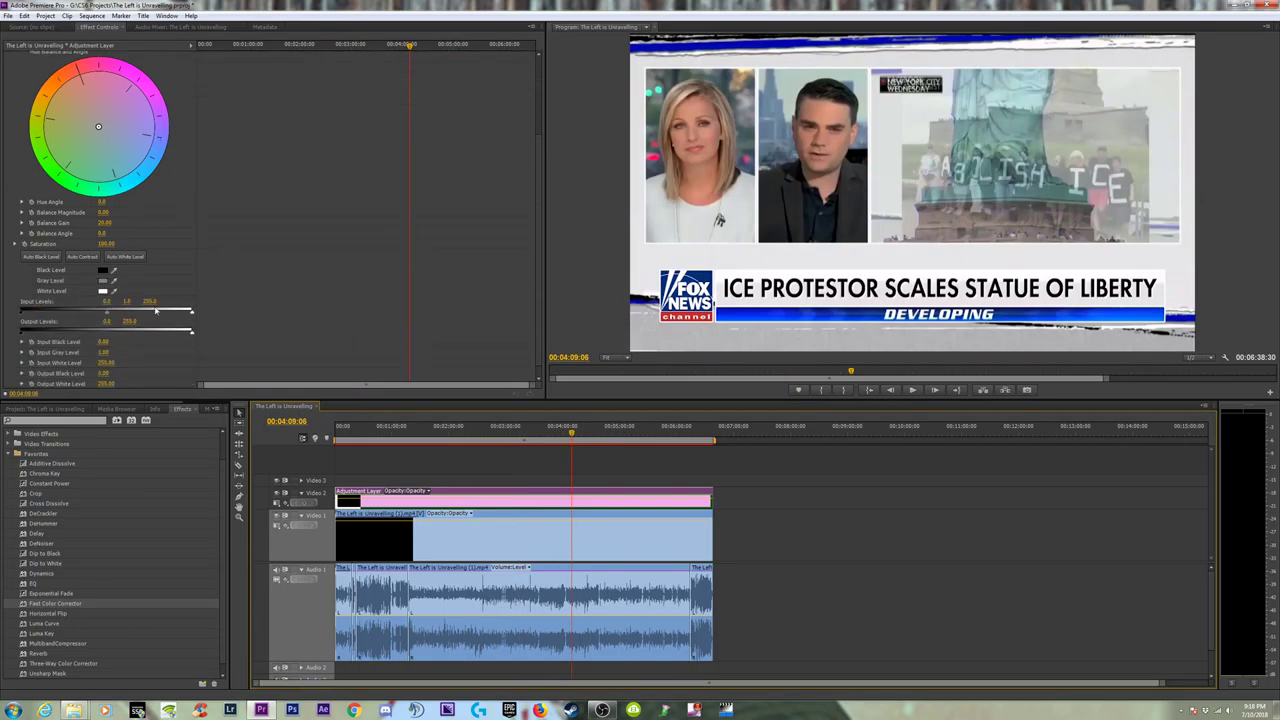
# Set the midtone input level to 1.1 and Saturation to 110
pyautogui.click(110, 301)
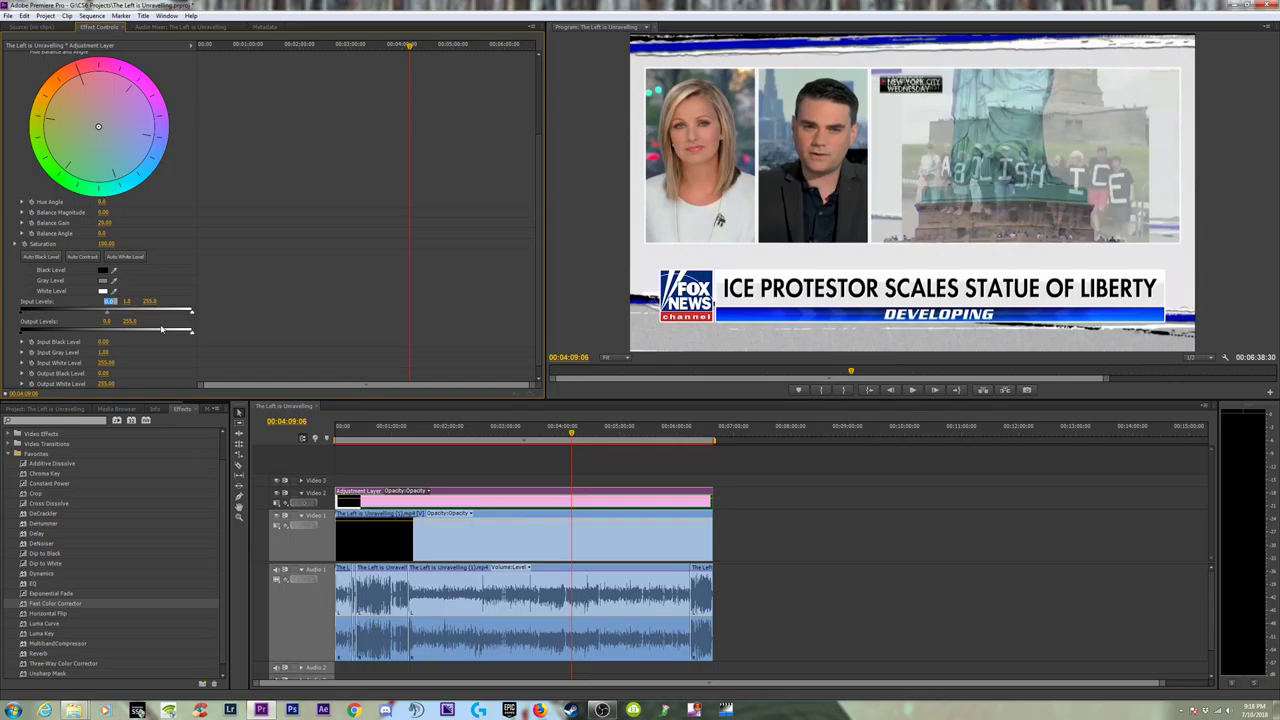
pyautogui.press('Return')
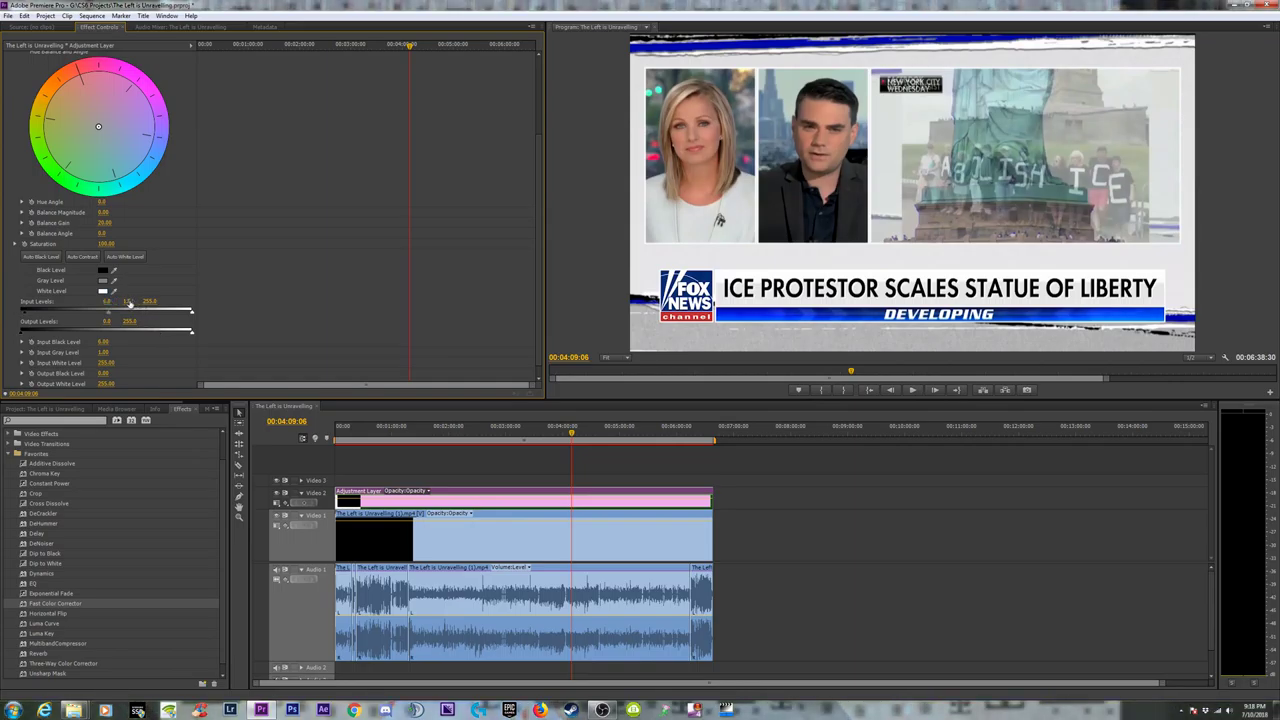
pyautogui.click(620, 438)
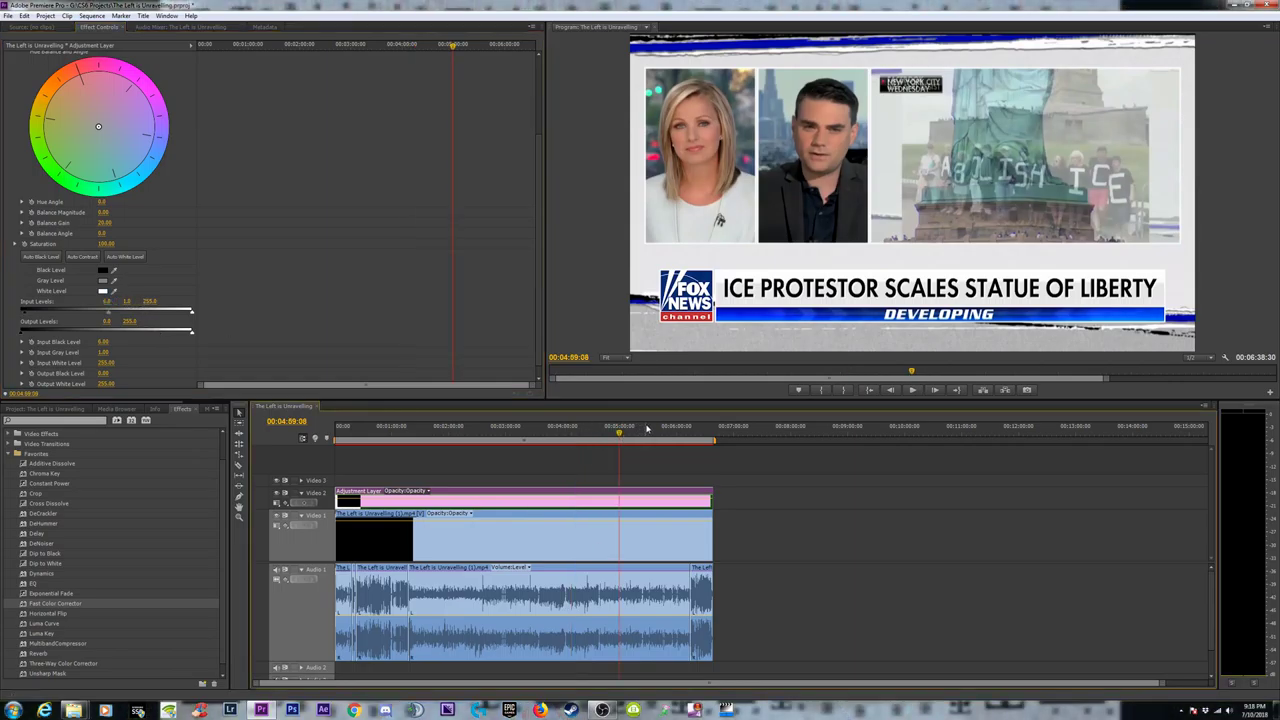
pyautogui.click(127, 302)
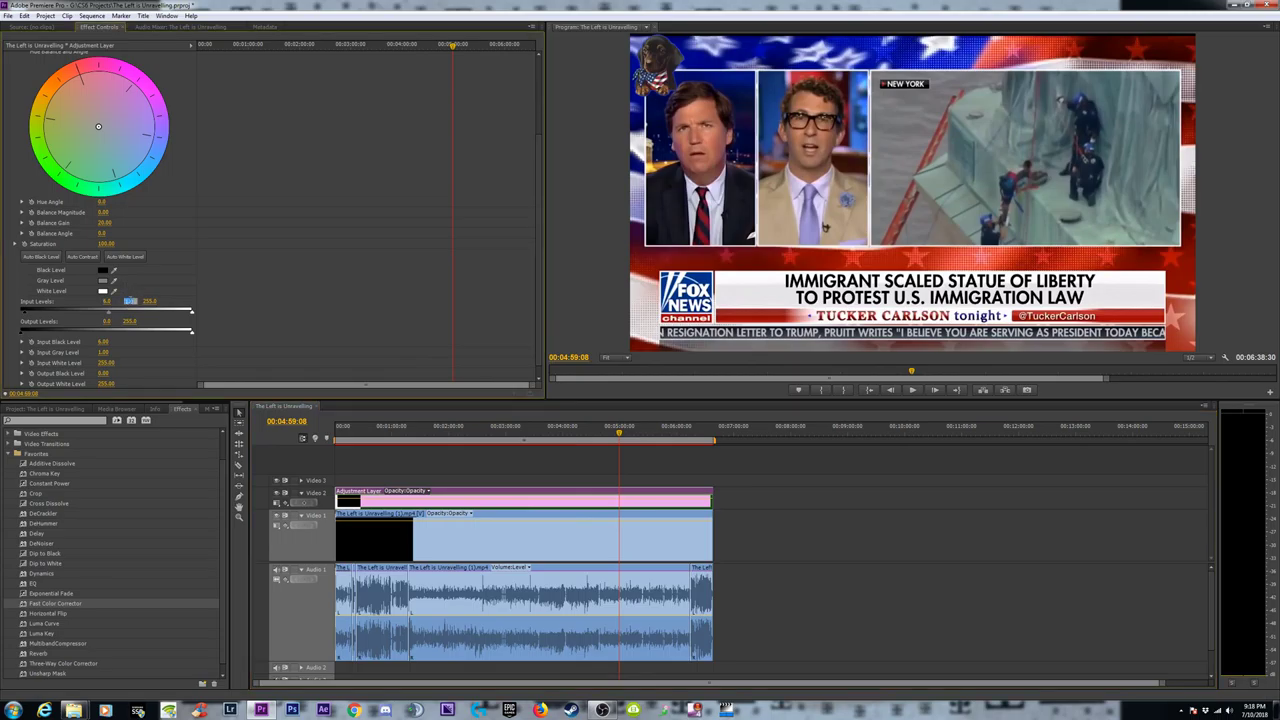
pyautogui.press('Return')
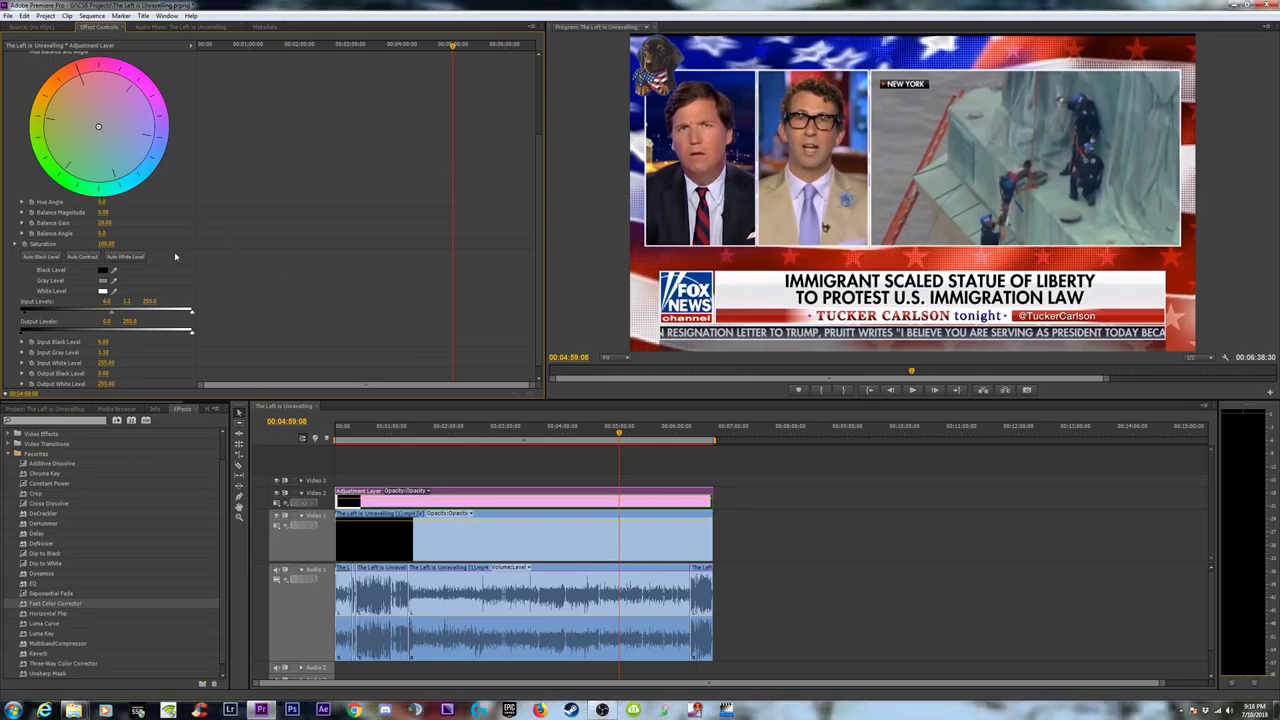
pyautogui.click(107, 244)
pyautogui.write('0')
pyautogui.press('Return')
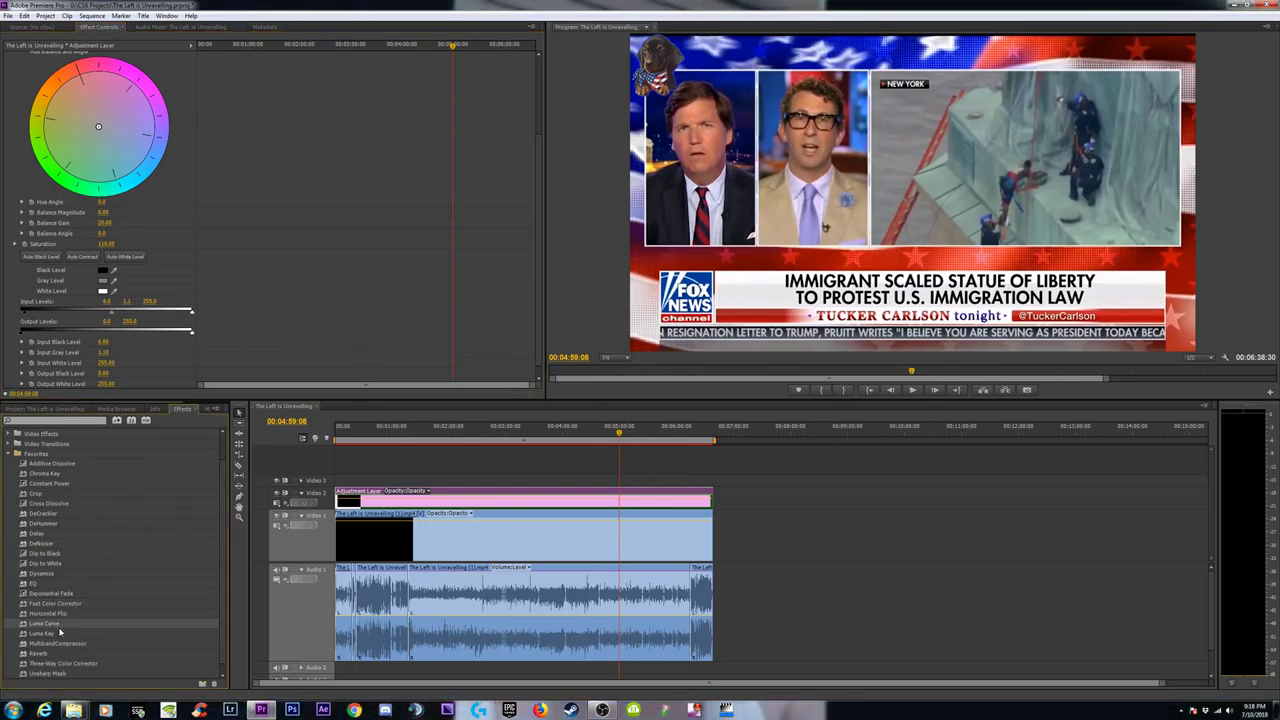
# Apply Unsharp Mask to the adjustment layer with Amount 75, and enlarge the program preview
pyautogui.scroll(-1, 75, 606)
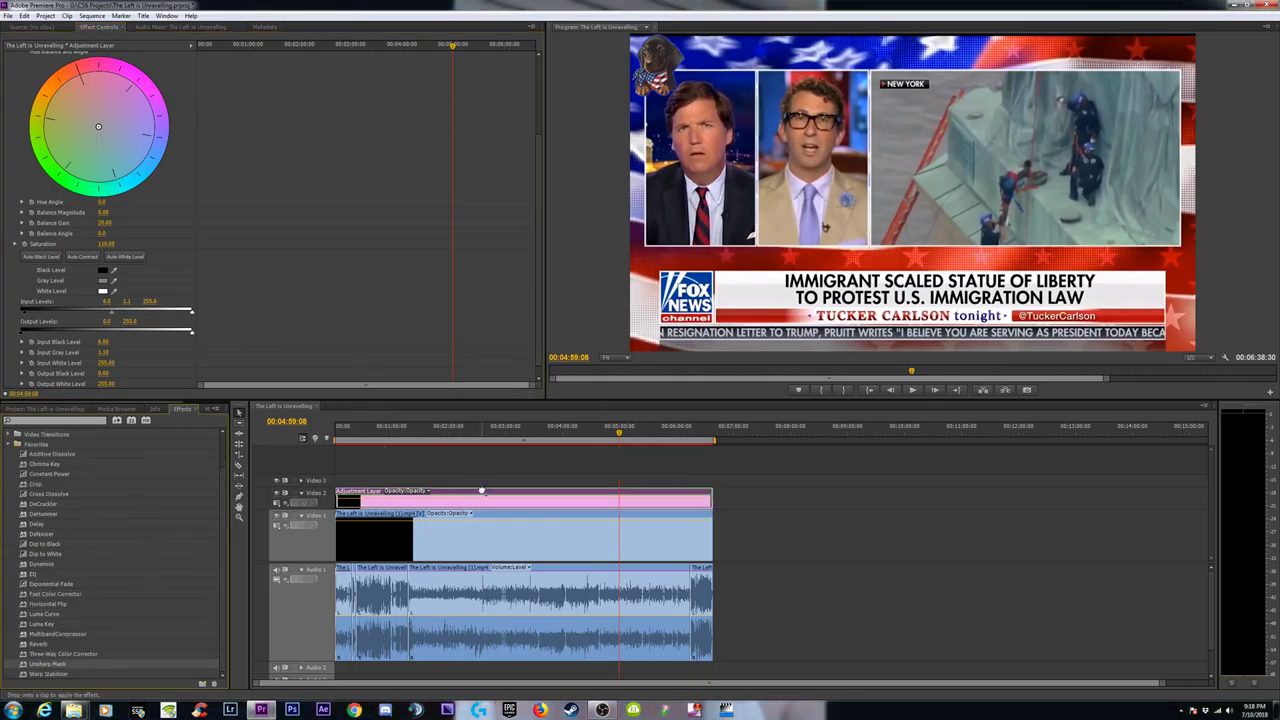
pyautogui.moveTo(542, 137); pyautogui.dragTo(480, 200)
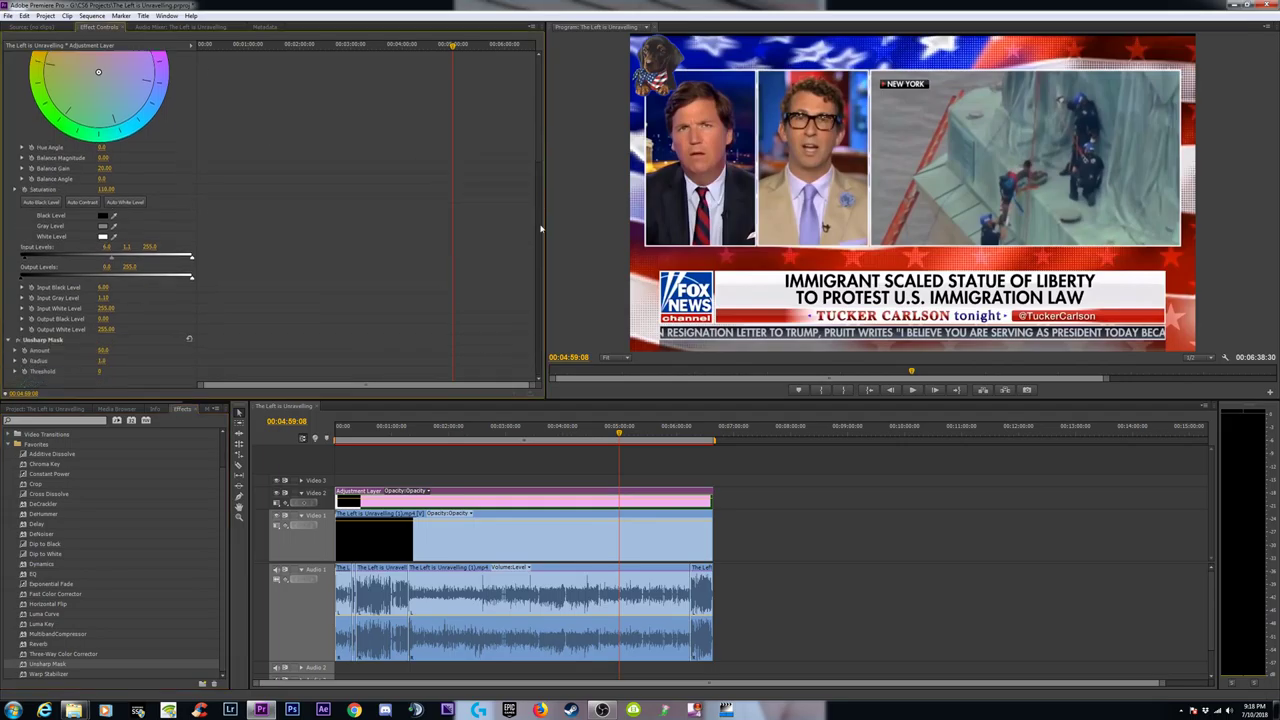
pyautogui.click(104, 360)
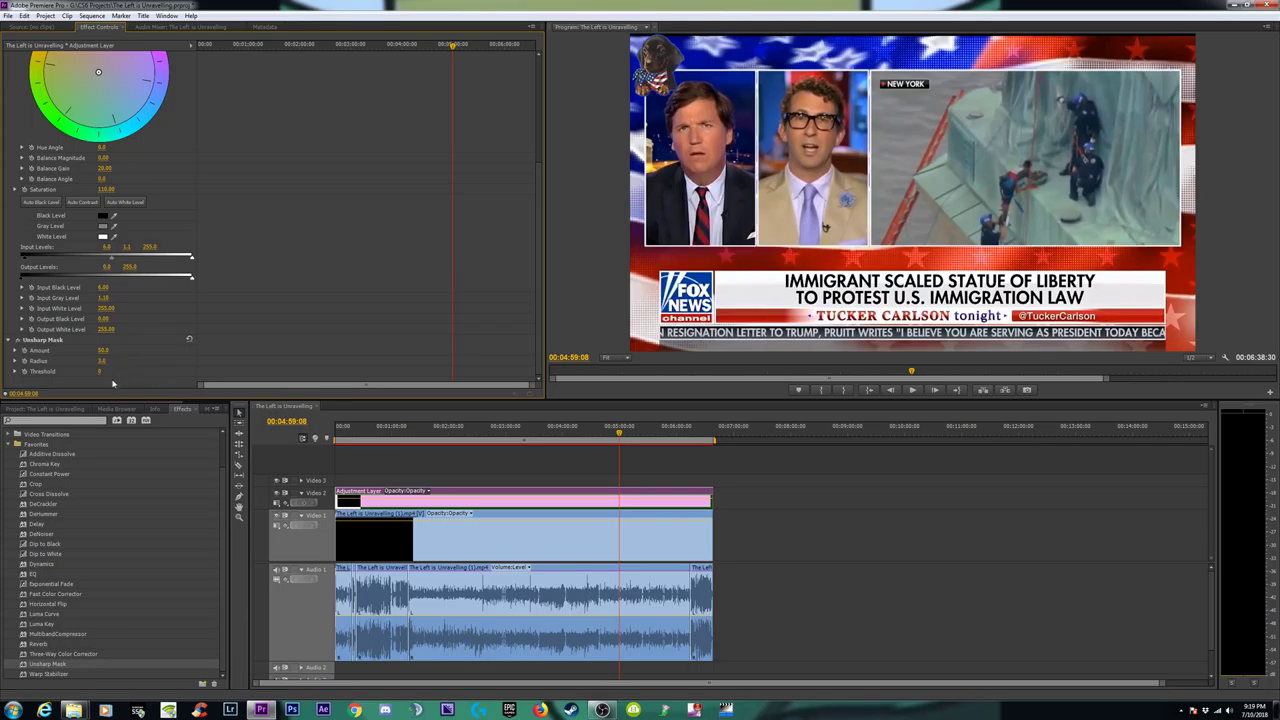
pyautogui.click(104, 351)
pyautogui.write('75')
pyautogui.press('Return')
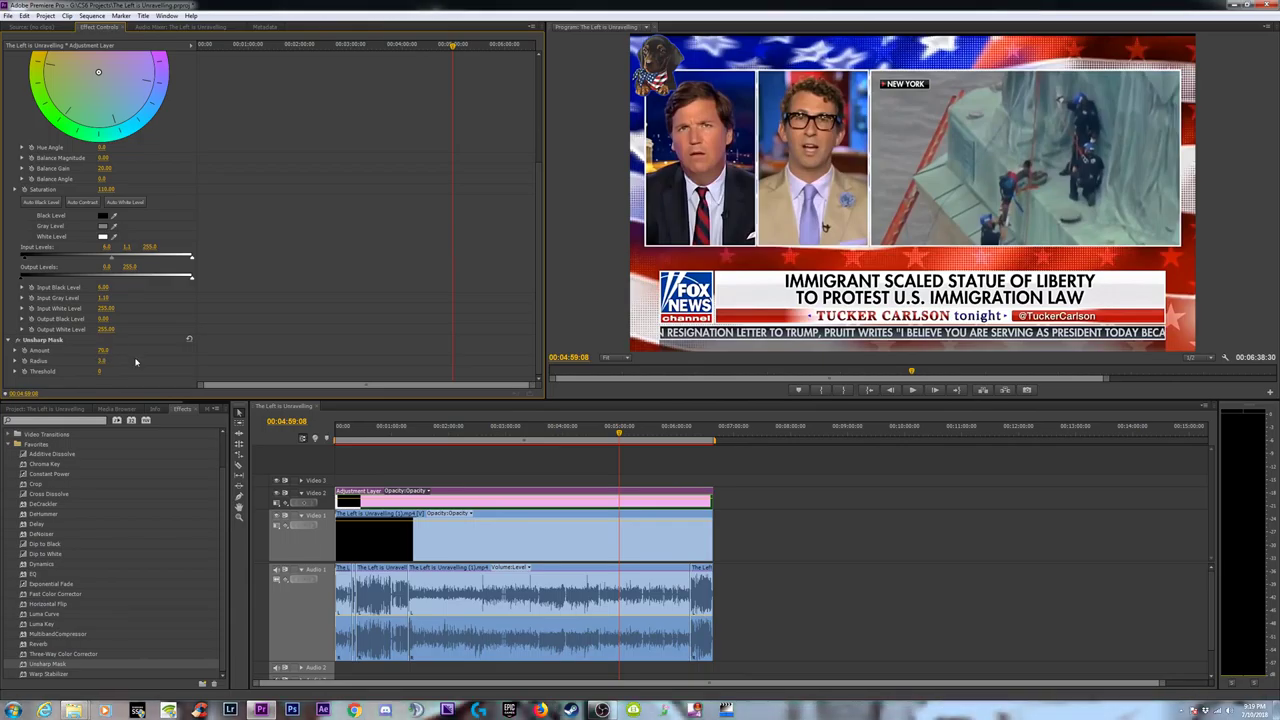
pyautogui.moveTo(545, 400); pyautogui.dragTo(392, 428)
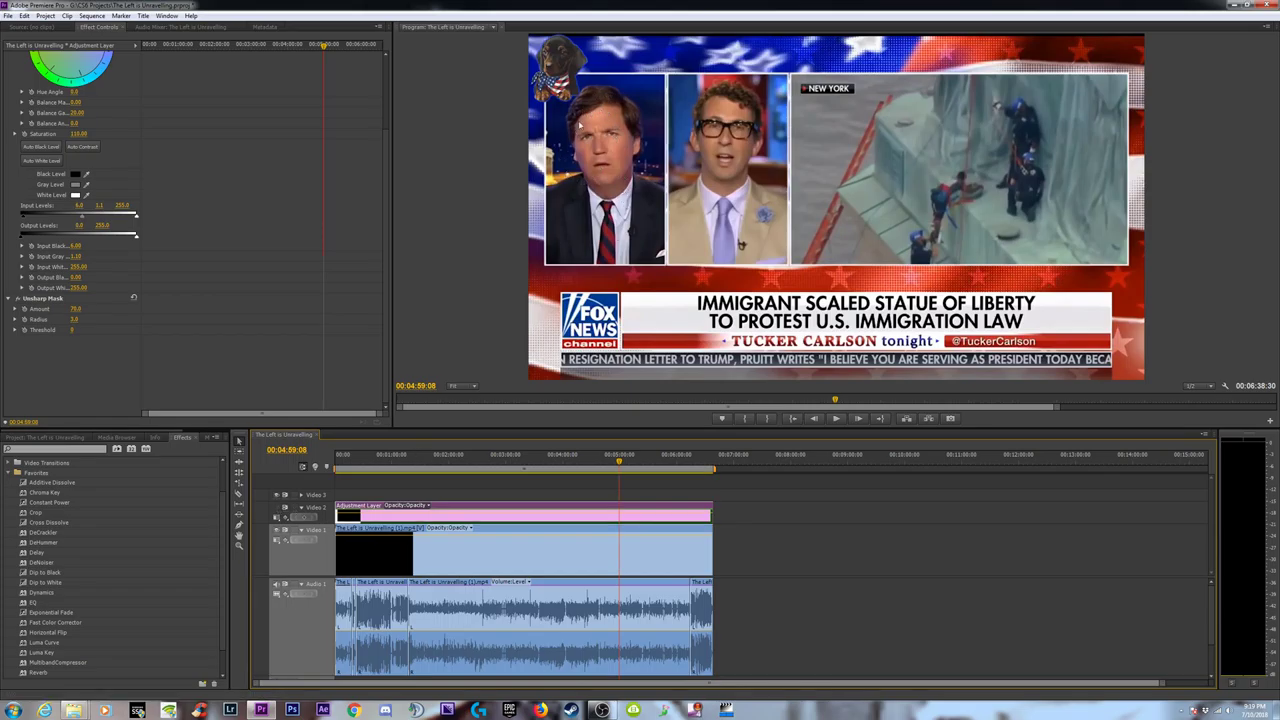
# Zoom the Program Monitor to 150% and pan to the left side of the picture
pyautogui.click(457, 385)
pyautogui.click(470, 467)
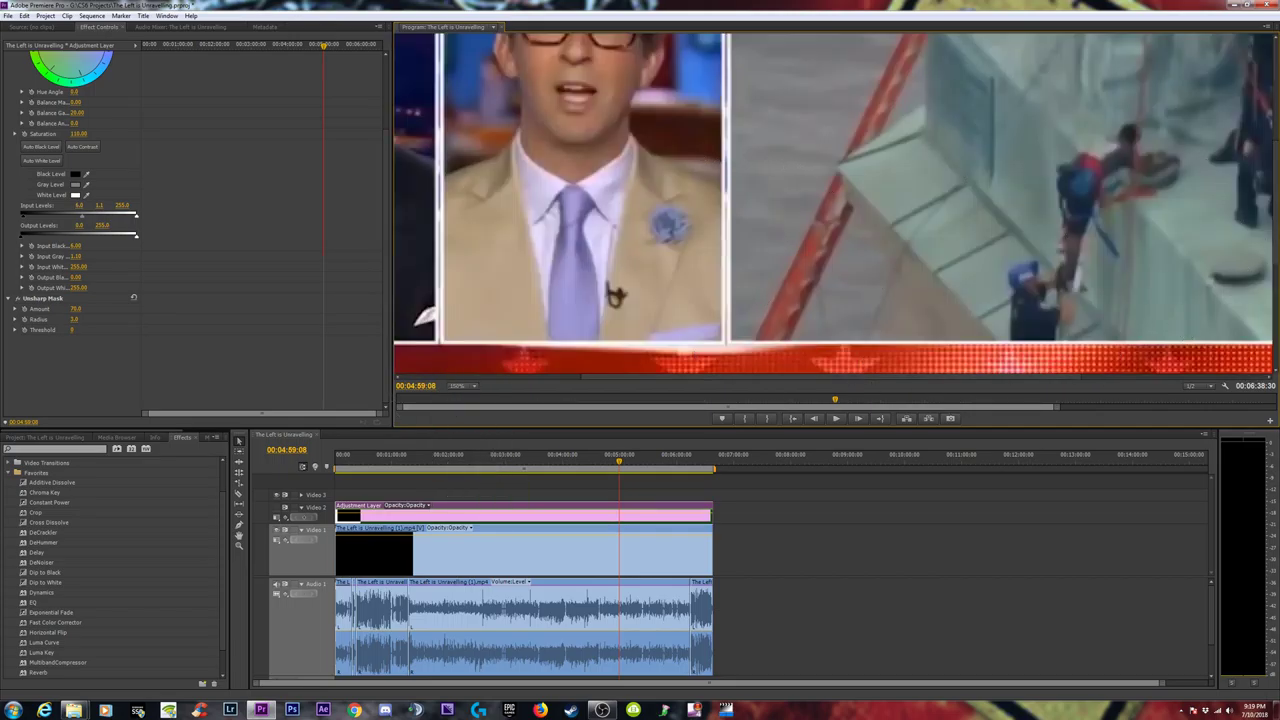
pyautogui.scroll(3, 1190, 140)
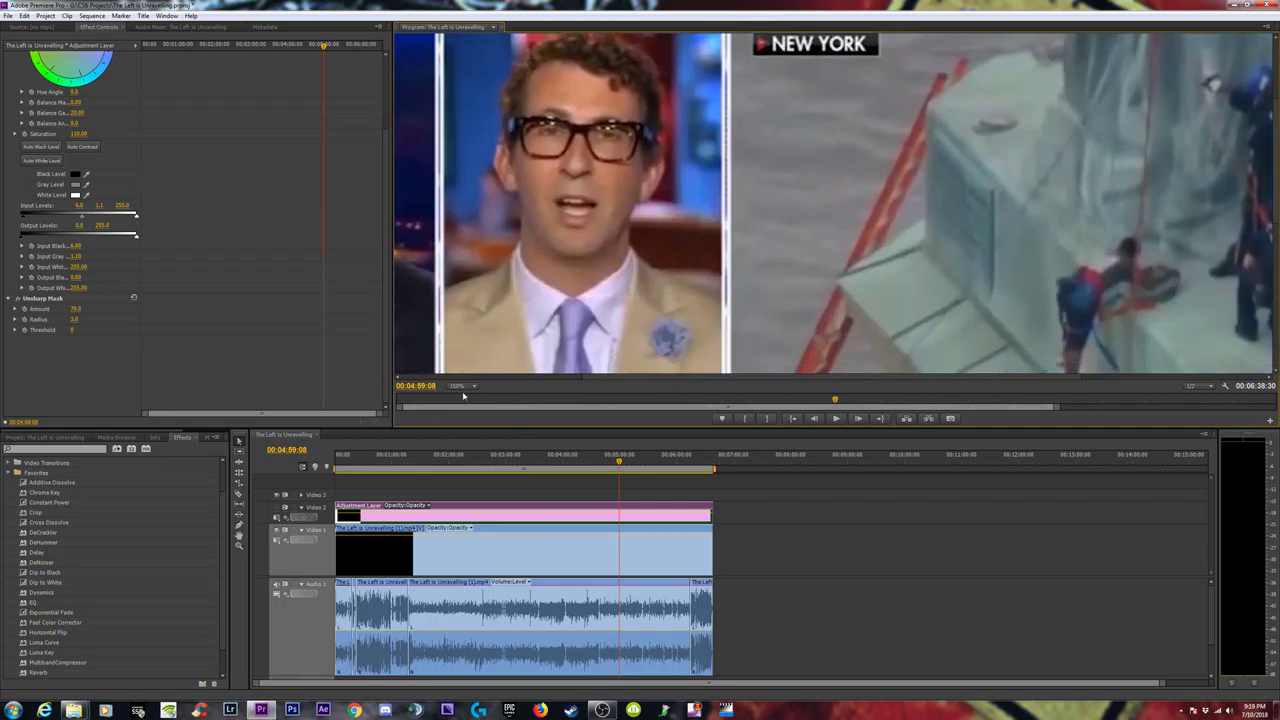
pyautogui.moveTo(700, 378); pyautogui.dragTo(252, 518)
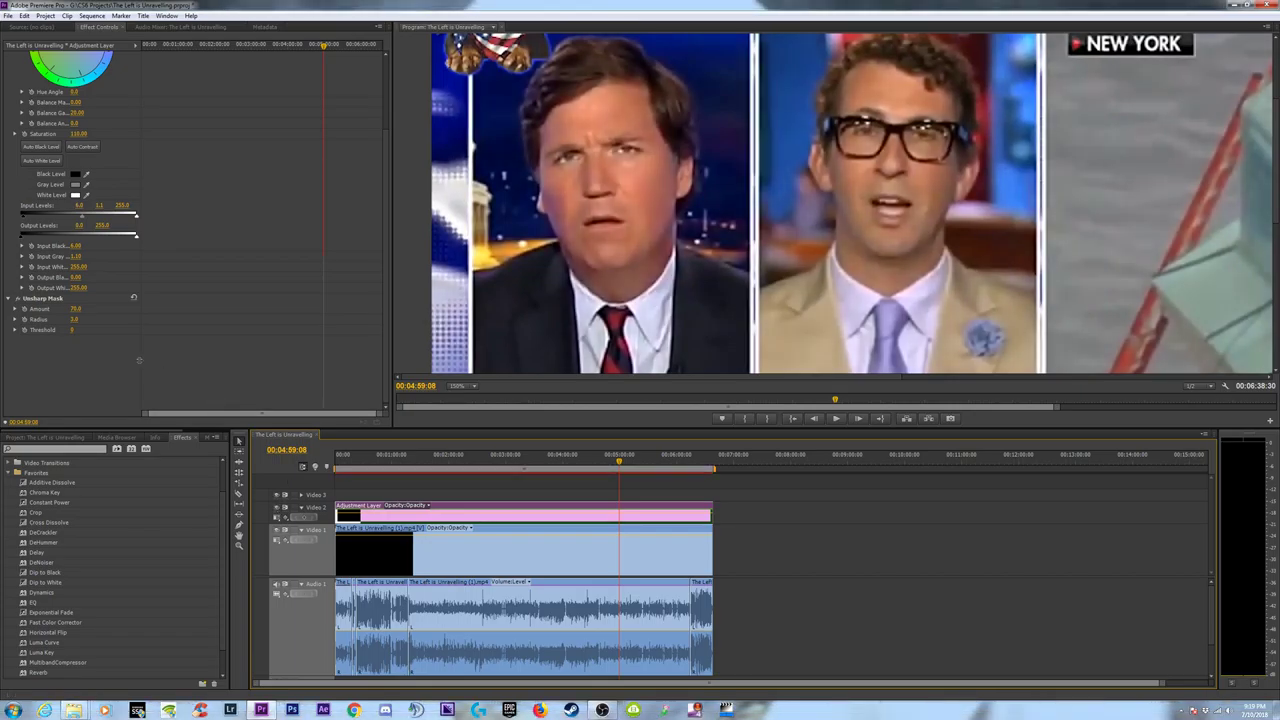
# Set the Unsharp Mask Amount to 60
pyautogui.click(15, 310)
pyautogui.scroll(2, 85, 324)
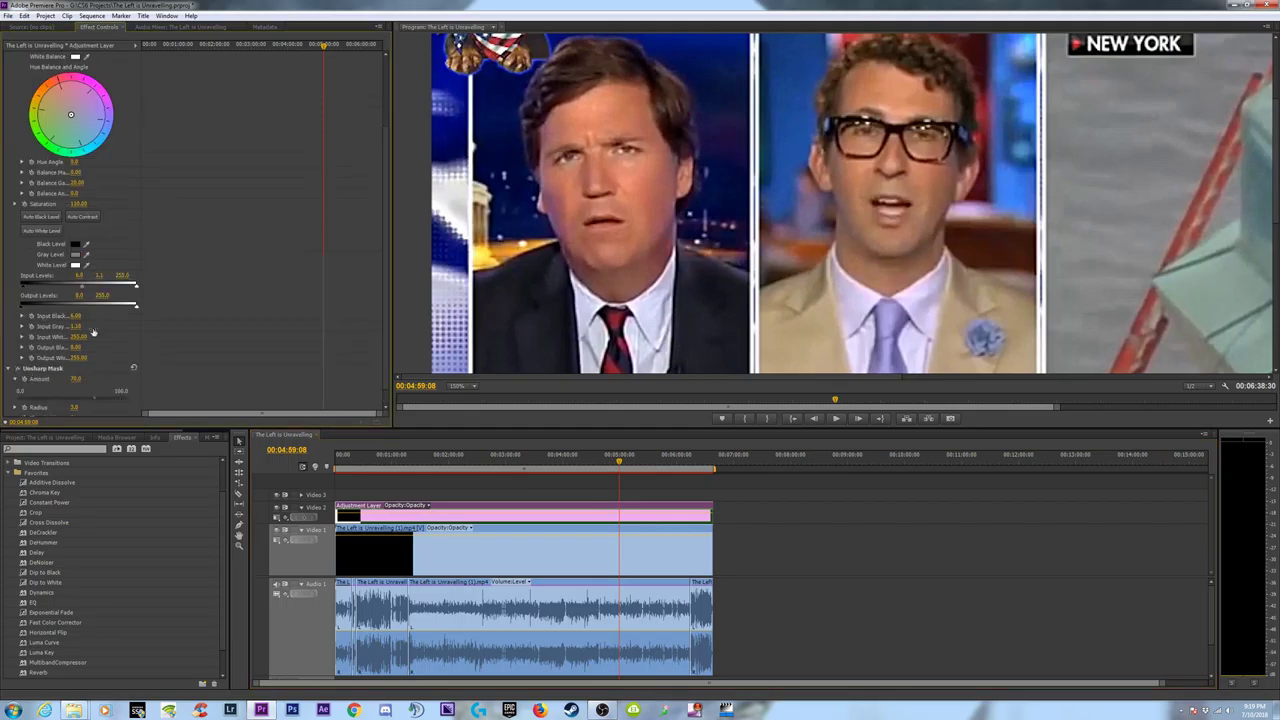
pyautogui.moveTo(140, 333); pyautogui.dragTo(242, 333)
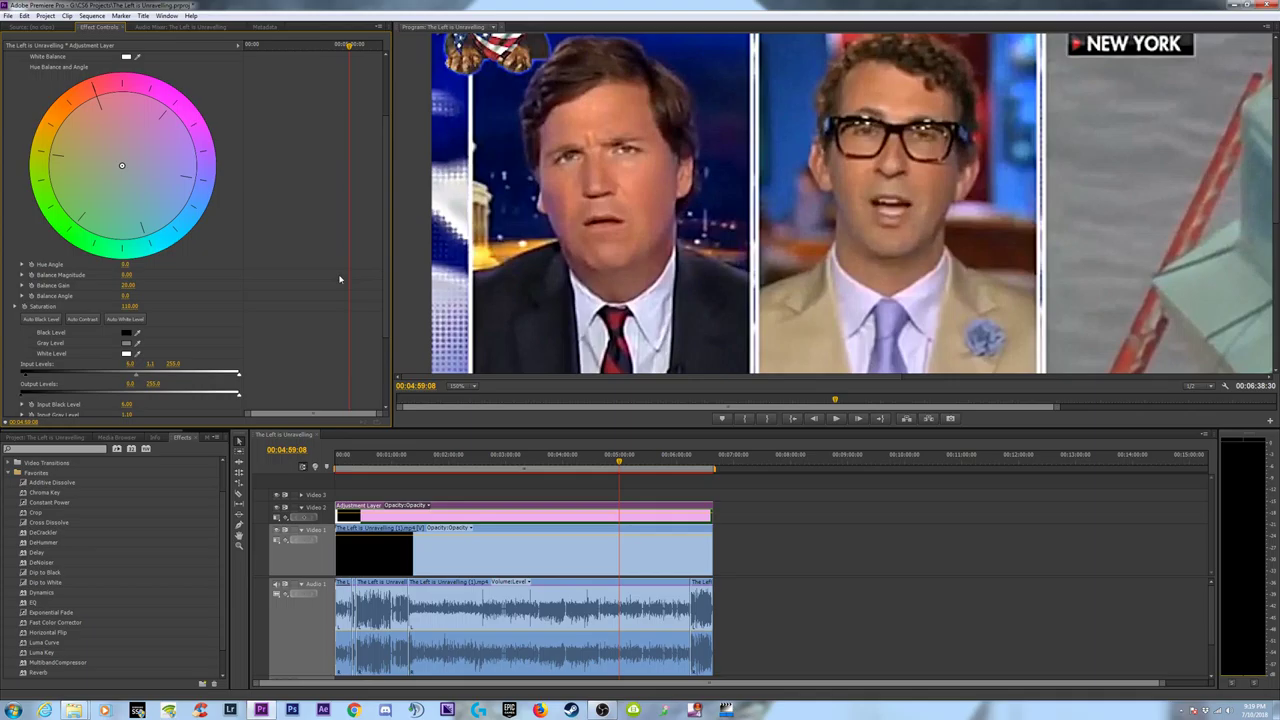
pyautogui.scroll(-1, 386, 229)
pyautogui.click(127, 361)
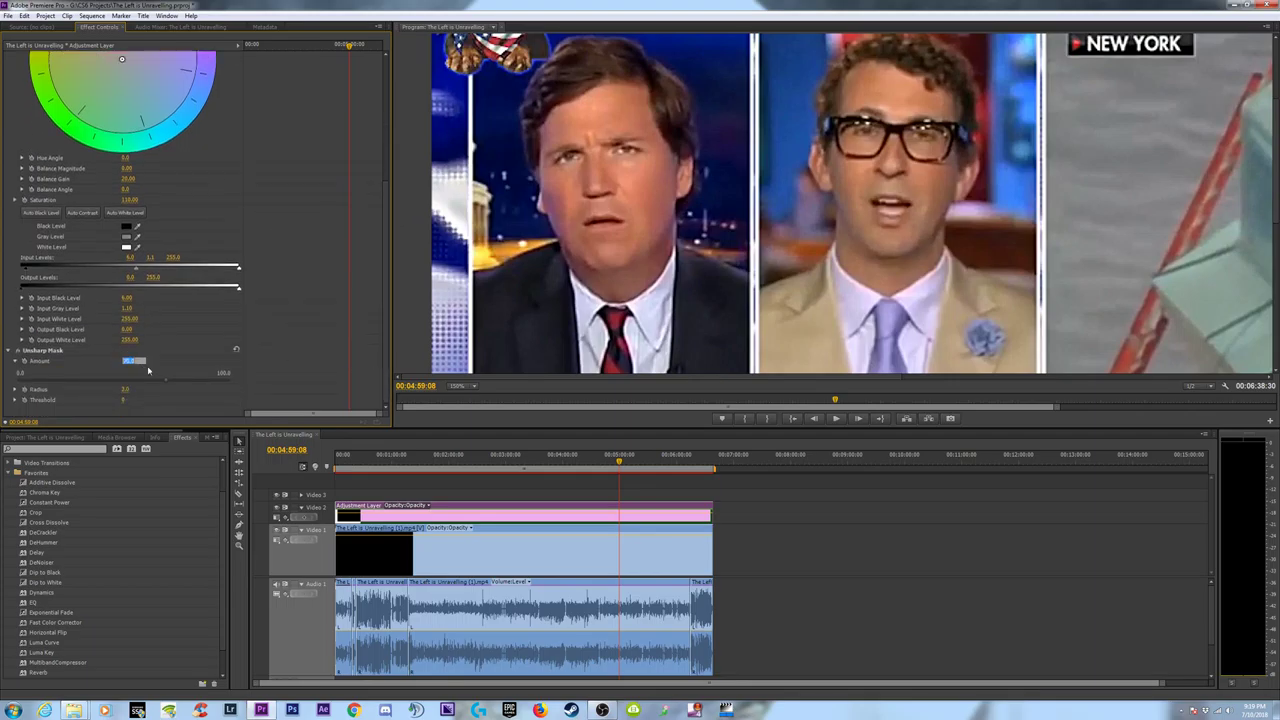
pyautogui.press('Return')
# Adjust the Unsharp Mask Radius to 7.2 and lower Amount to 23.6
pyautogui.click(18, 390)
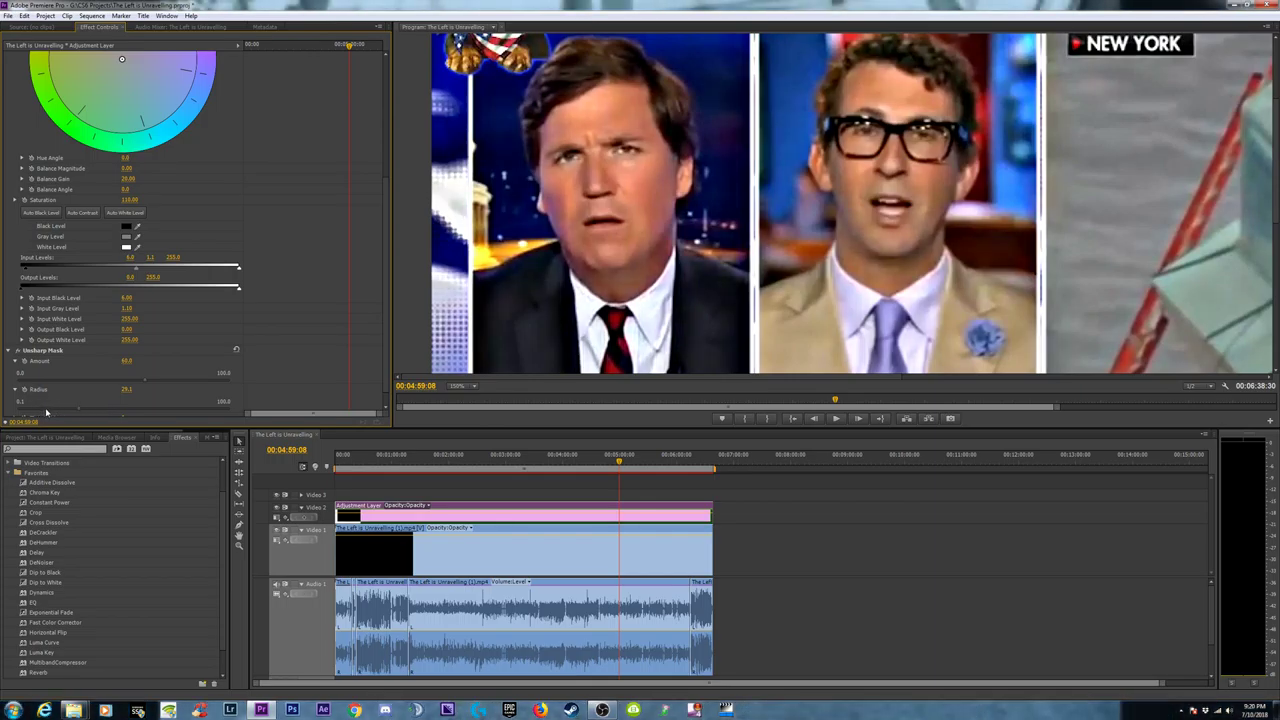
pyautogui.moveTo(33, 410); pyautogui.dragTo(29, 412)
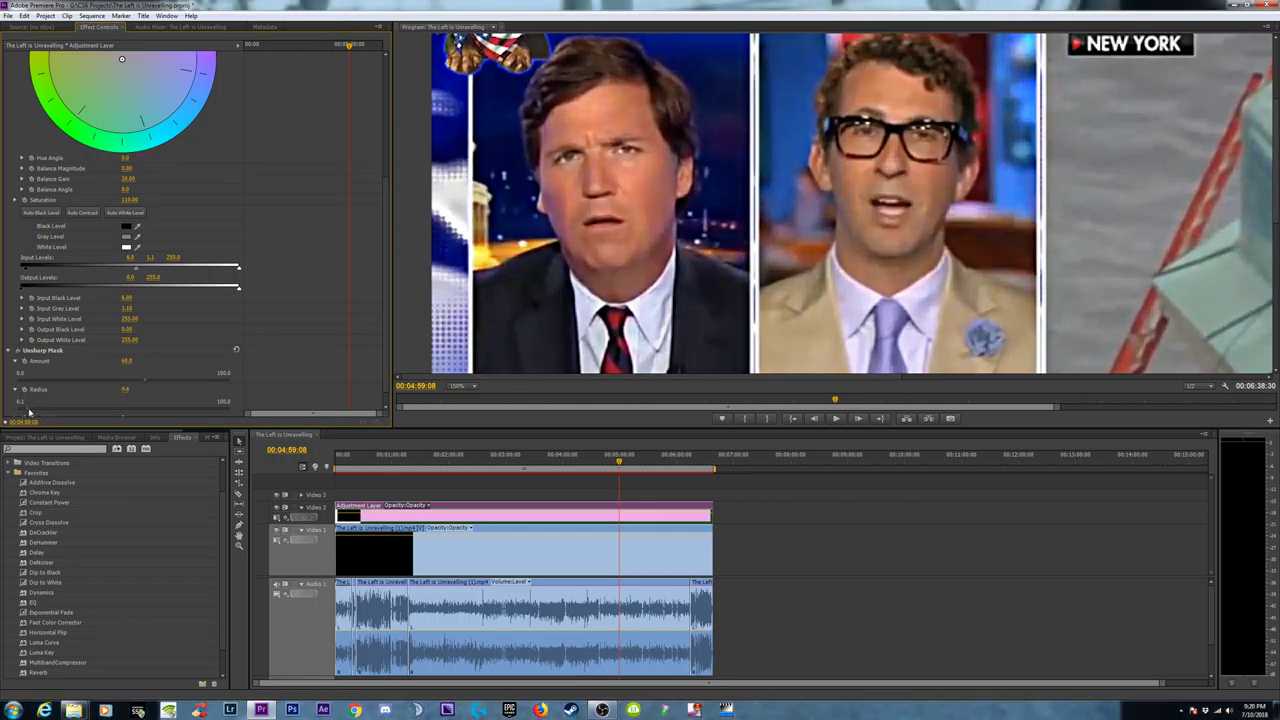
pyautogui.scroll(-1, 389, 202)
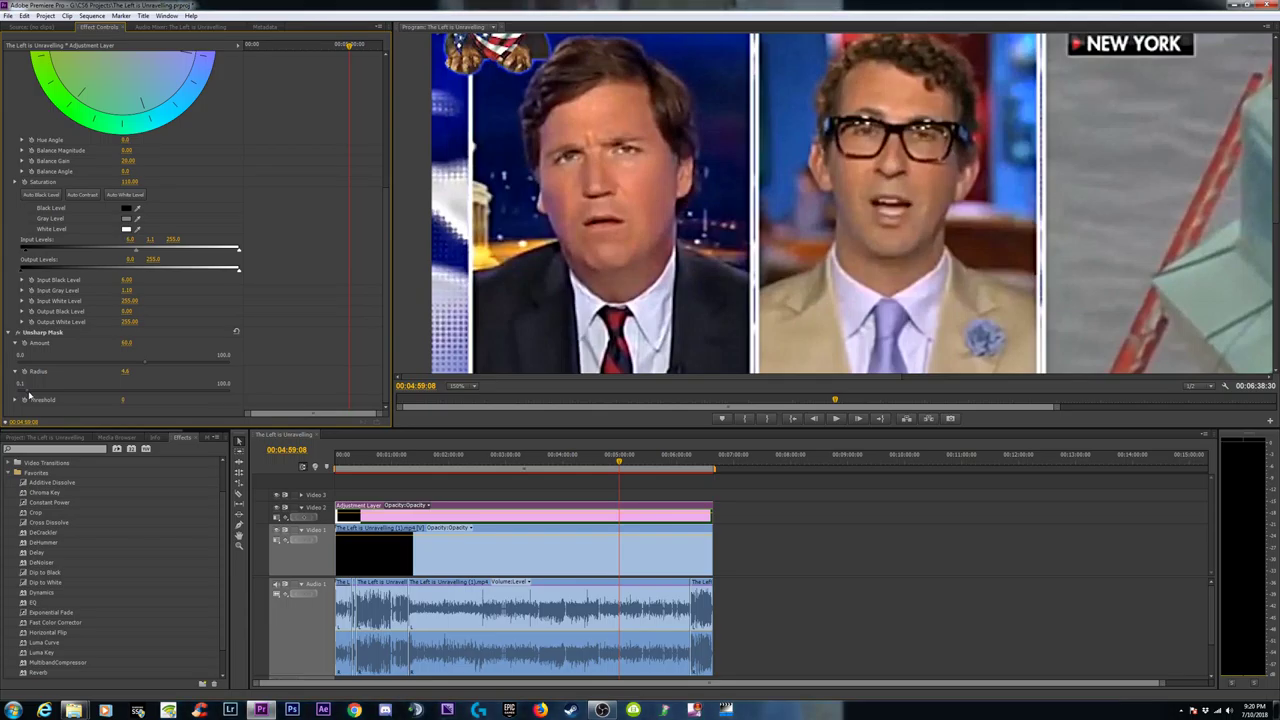
pyautogui.click(31, 391)
pyautogui.click(33, 394)
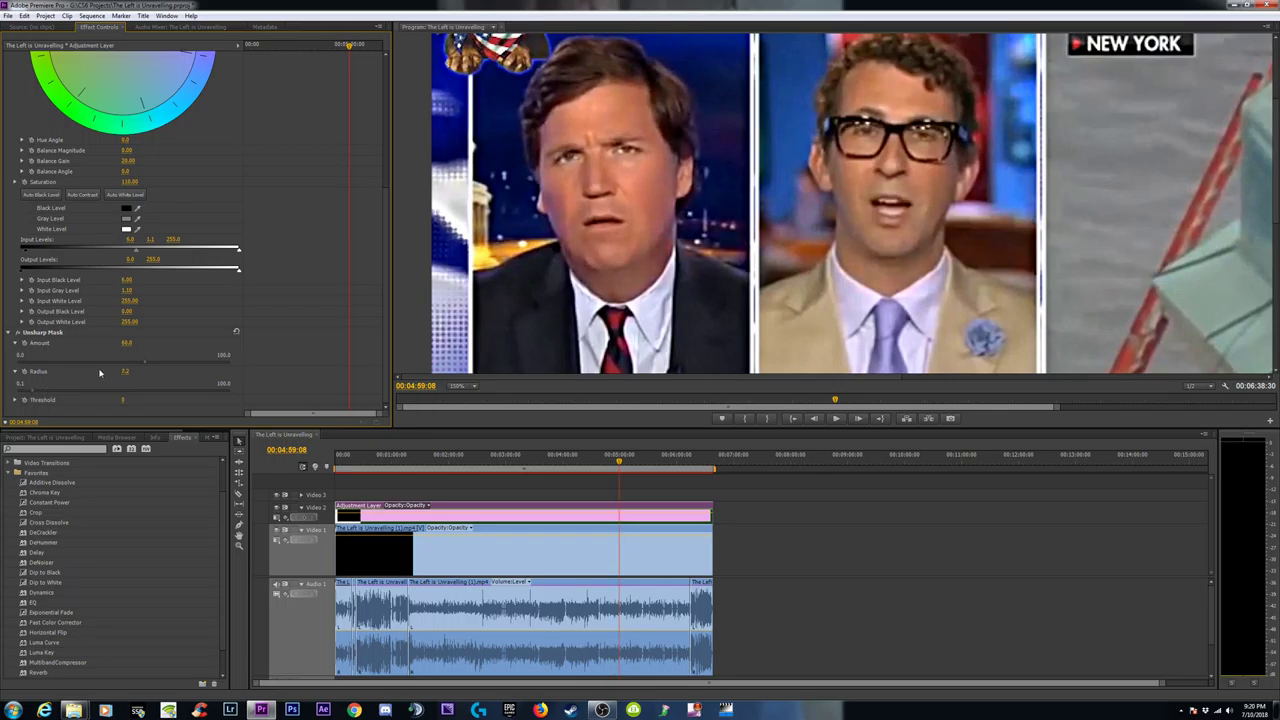
pyautogui.click(68, 366)
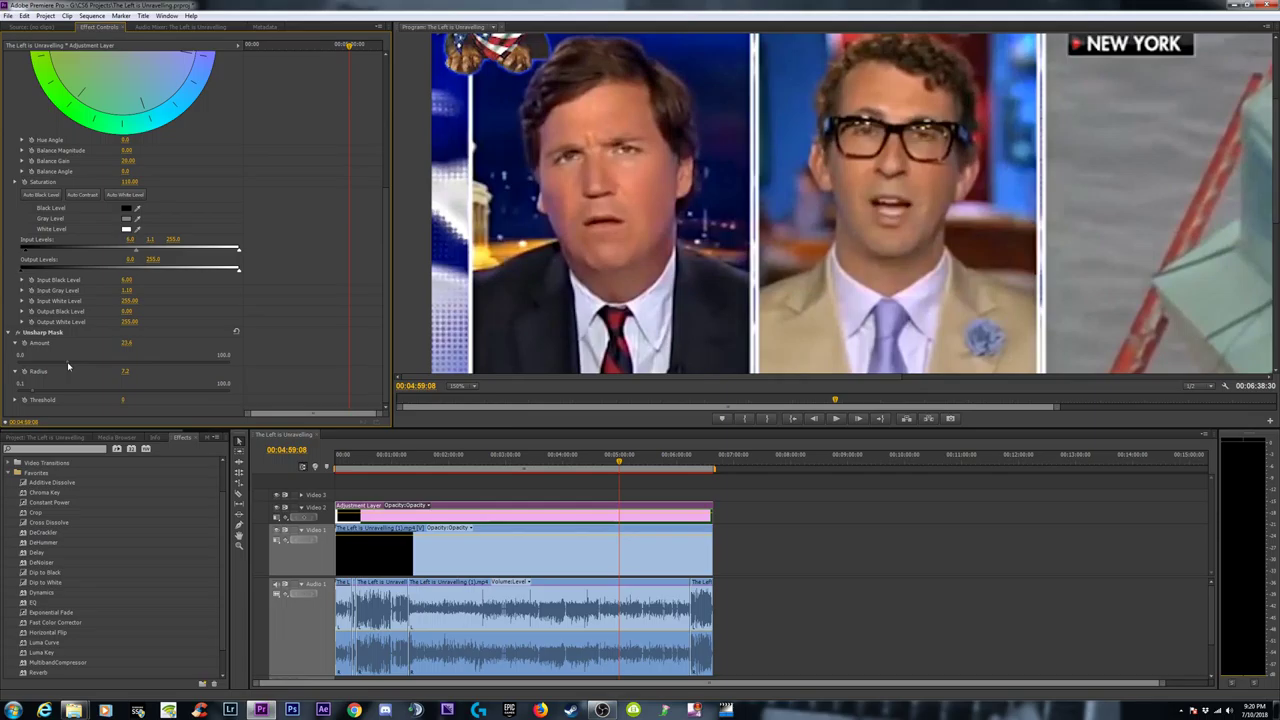
# Toggle the Unsharp Mask off and on twice to compare before and after
pyautogui.click(18, 334)
pyautogui.click(18, 334)
pyautogui.click(18, 334)
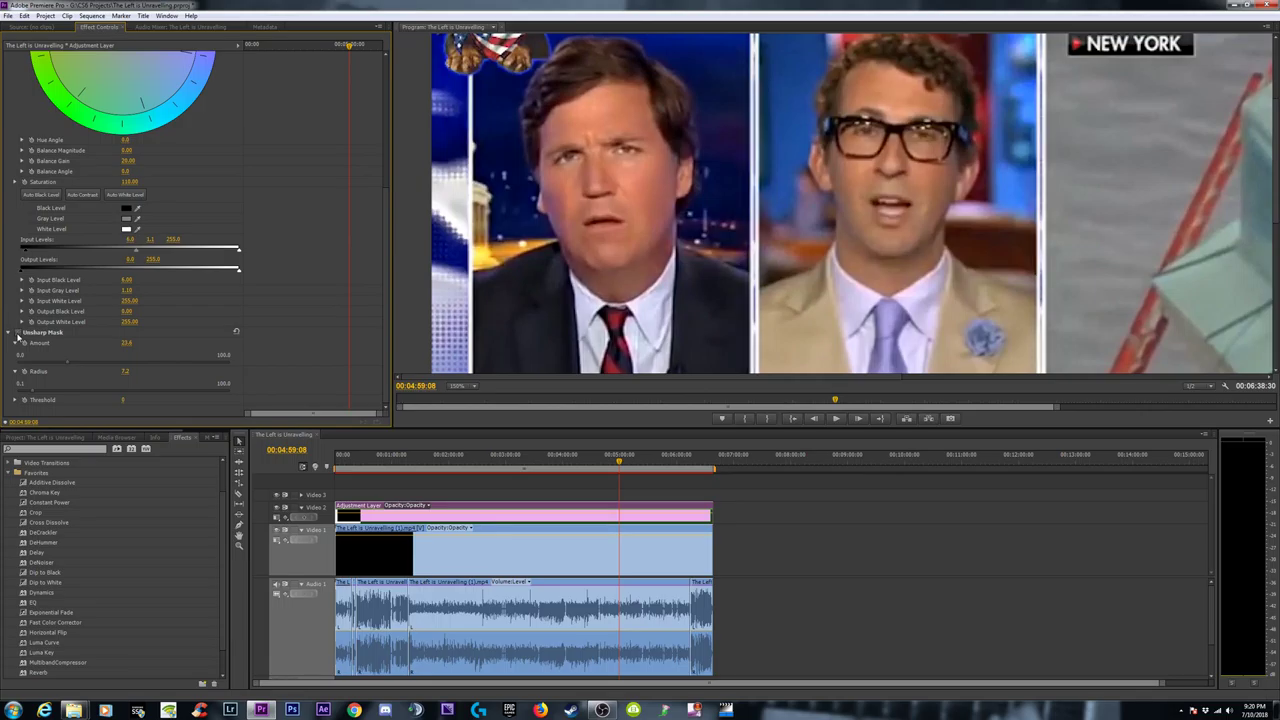
pyautogui.click(18, 334)
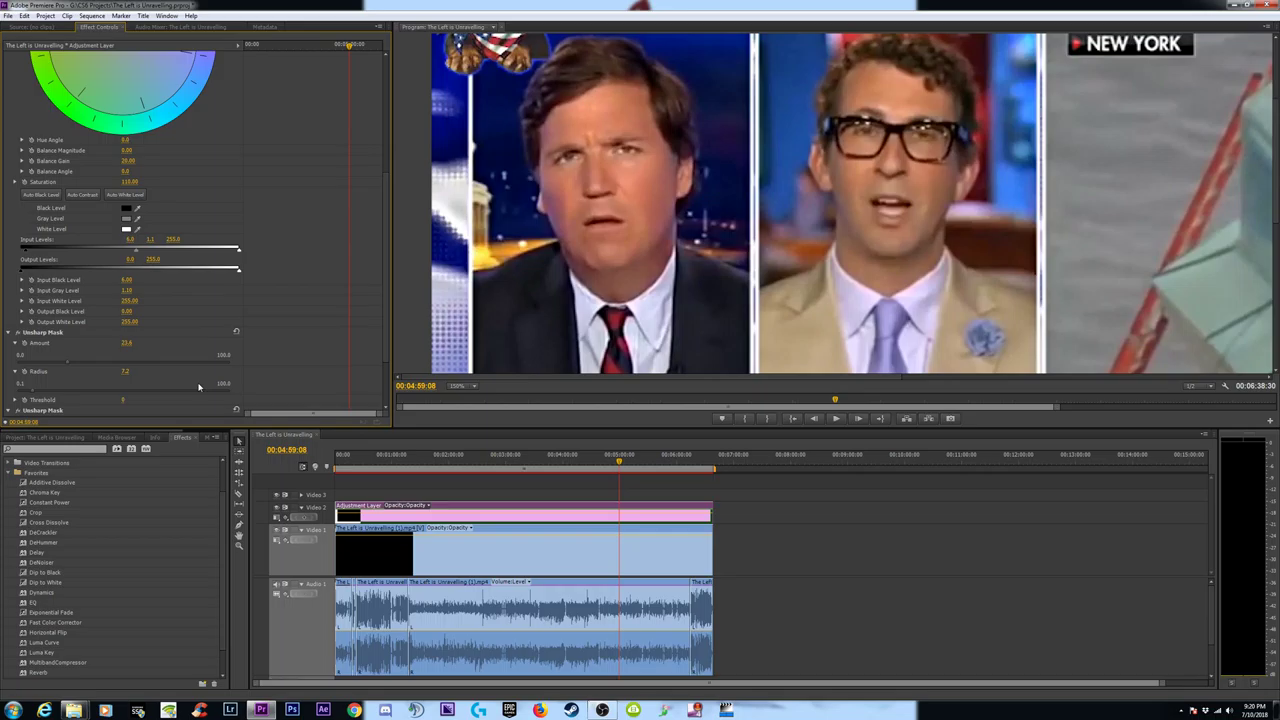
# Paste a second Unsharp Mask, set its Radius to 3.0, and collapse both masks' settings
pyautogui.hotkey('ctrl', 'v')
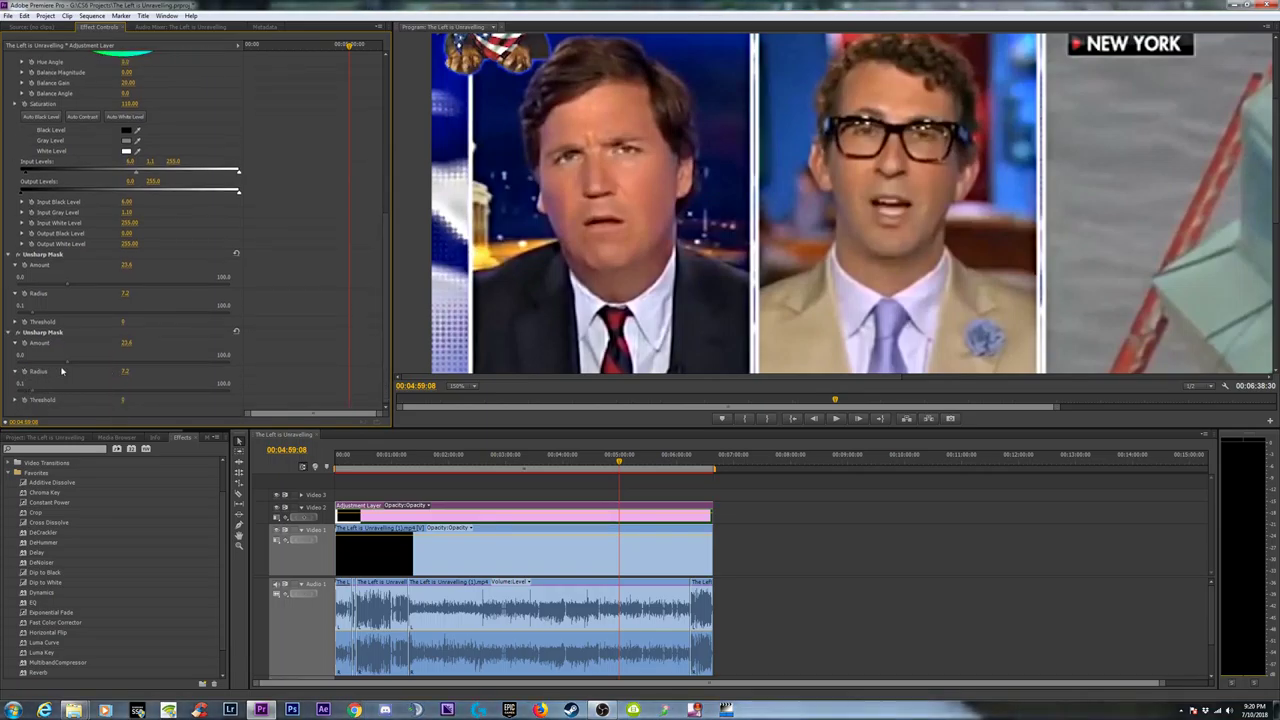
pyautogui.click(127, 371)
pyautogui.write('3')
pyautogui.press('Return')
pyautogui.click(15, 344)
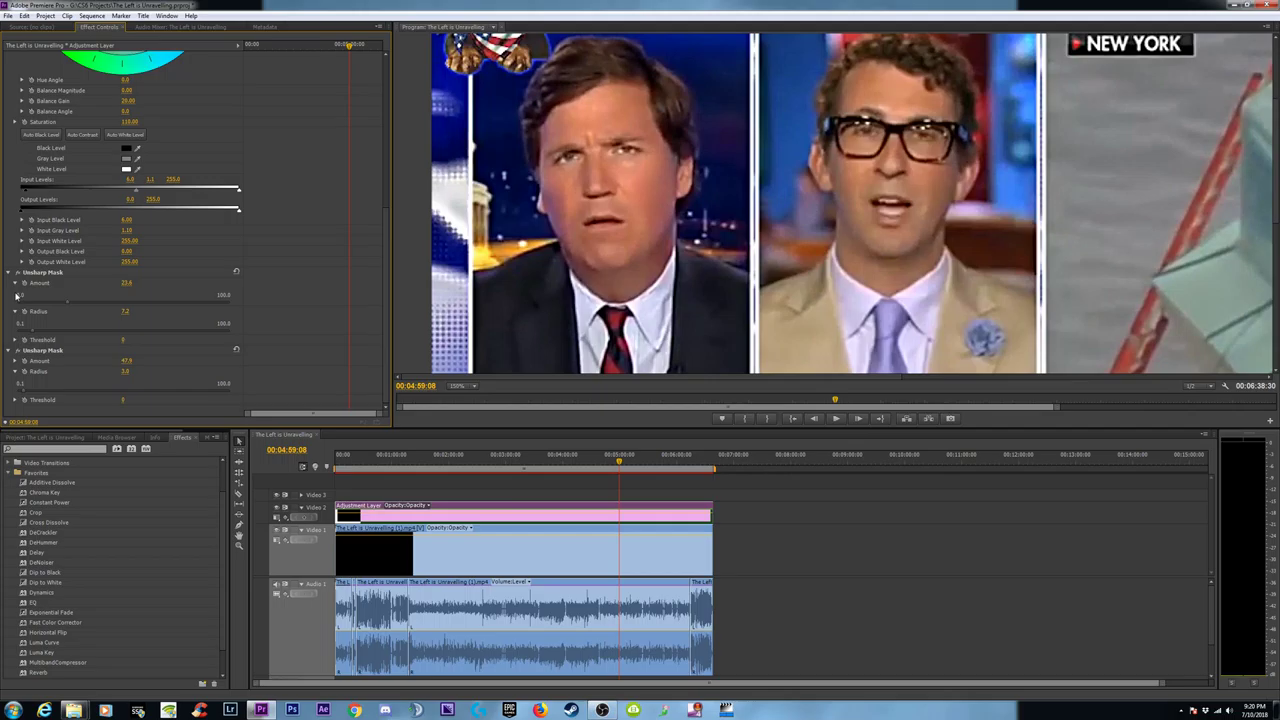
pyautogui.click(14, 273)
pyautogui.scroll(3, 371, 237)
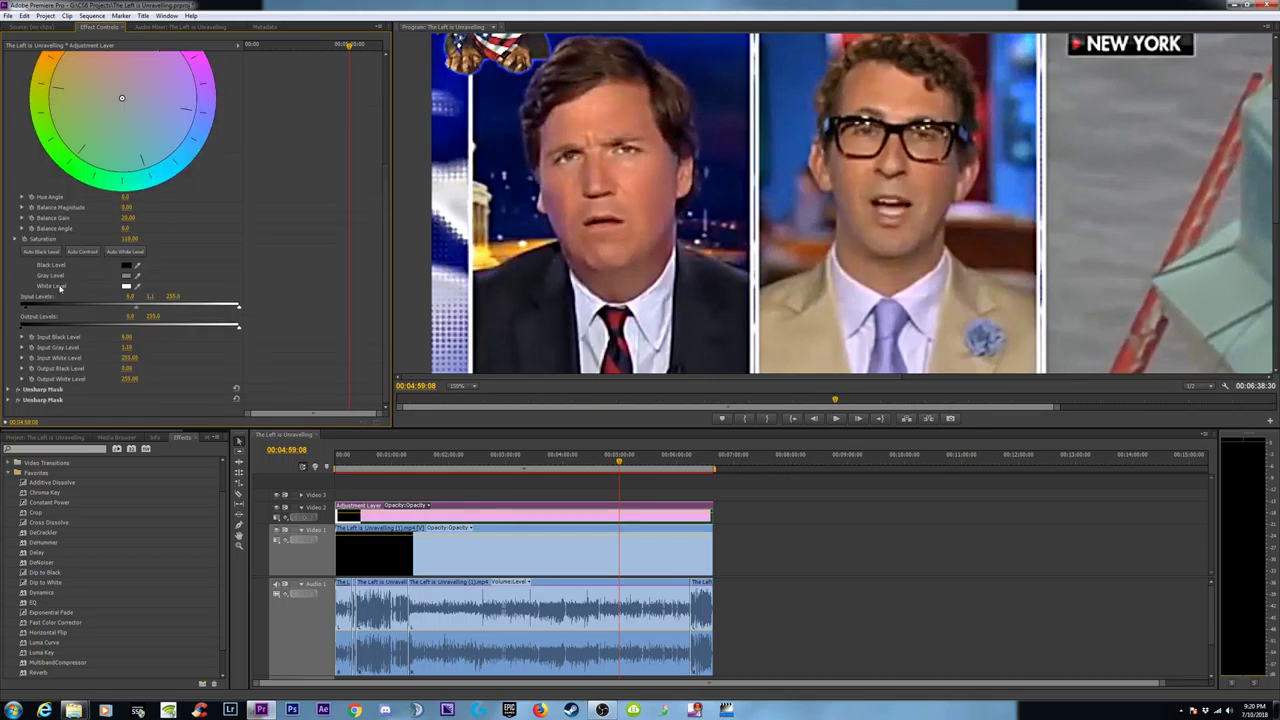
# Collapse Fast Color Corrector, toggle both Unsharp Masks, and hide then show the adjustment layer to compare
pyautogui.scroll(2, 380, 210)
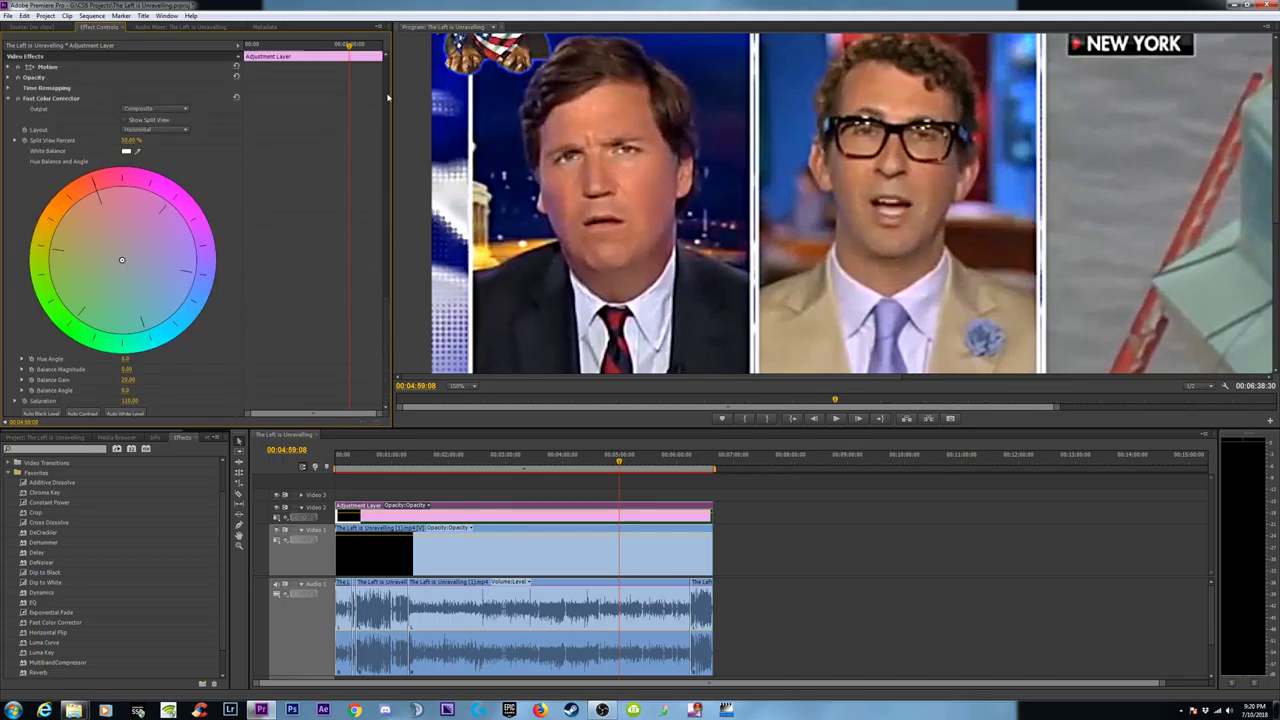
pyautogui.click(8, 98)
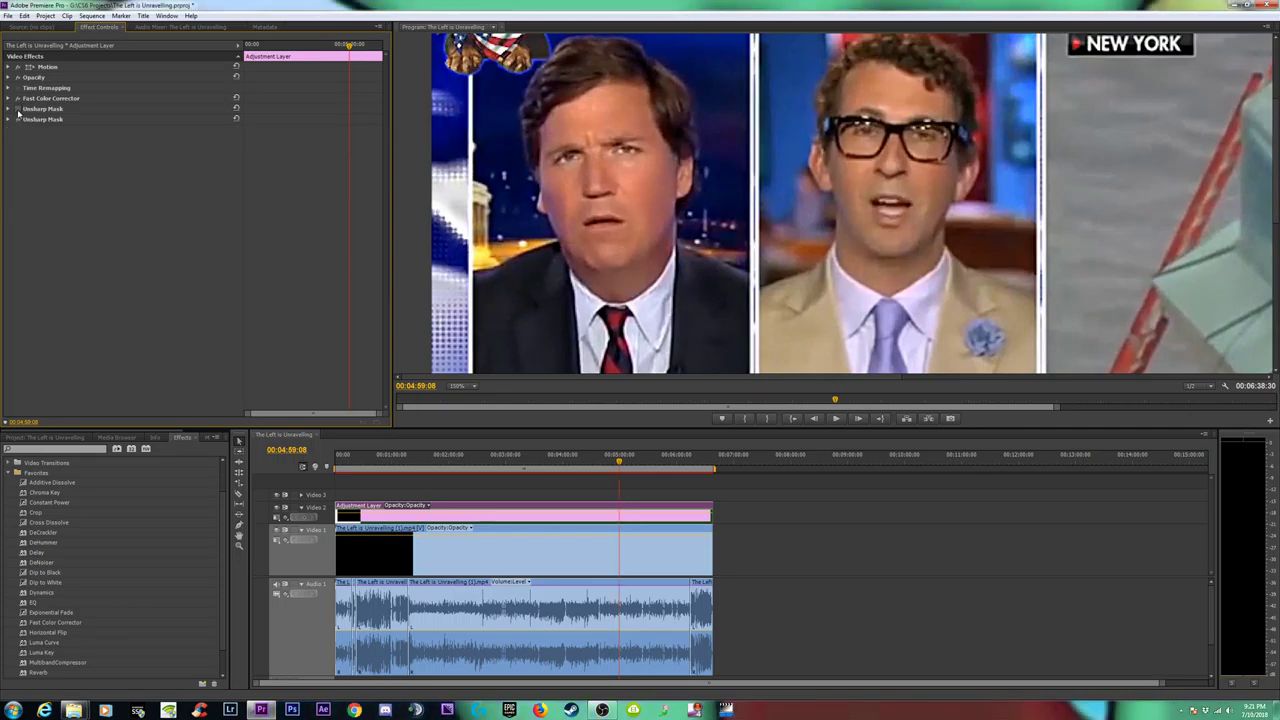
pyautogui.click(17, 119)
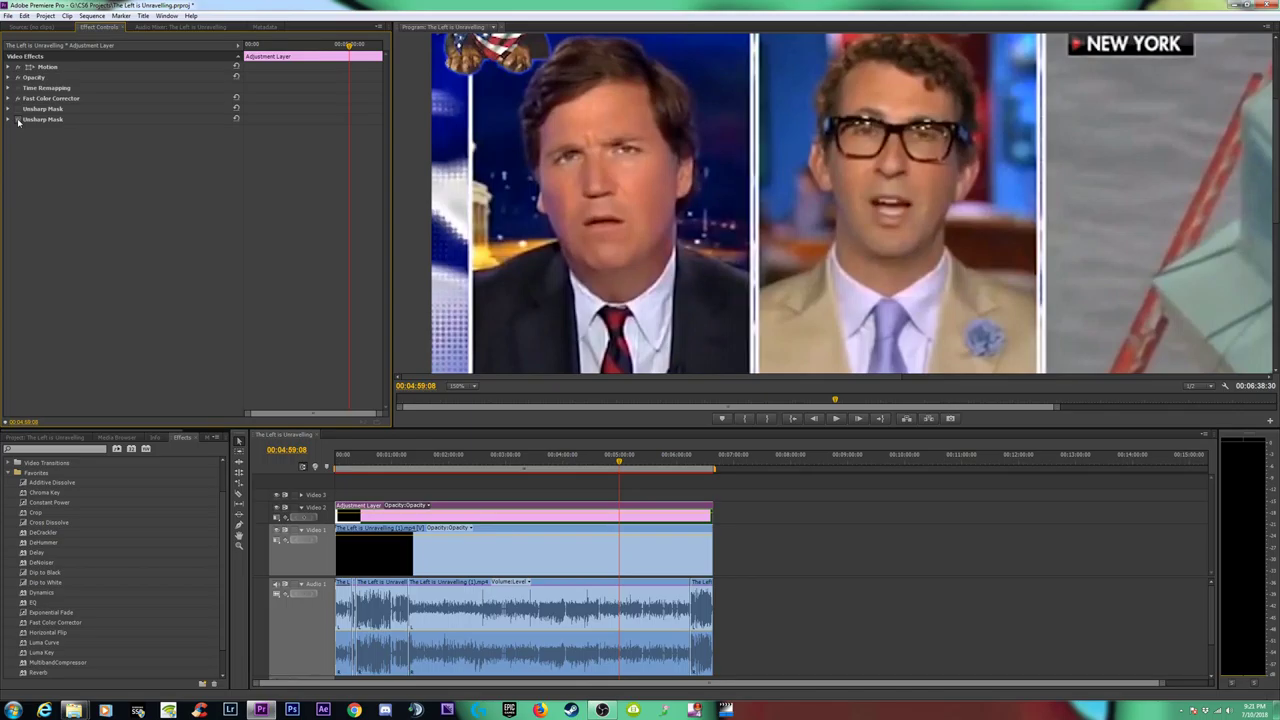
pyautogui.click(17, 108)
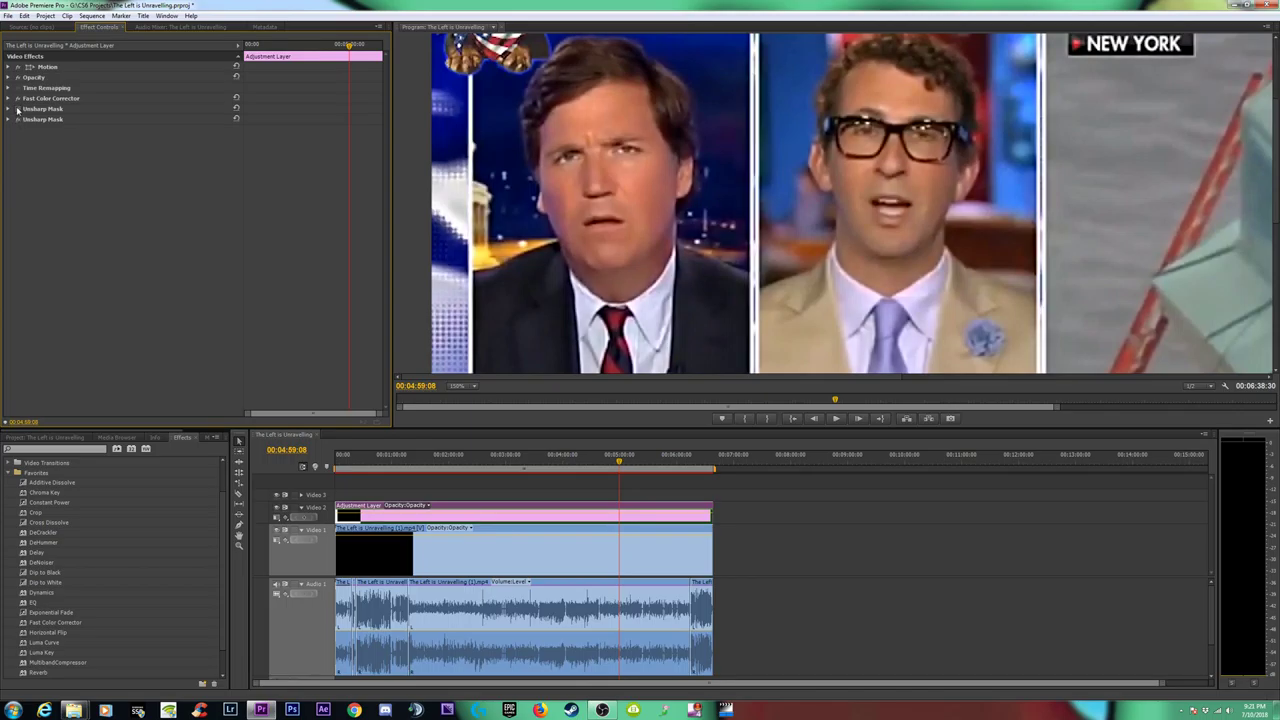
pyautogui.click(277, 508)
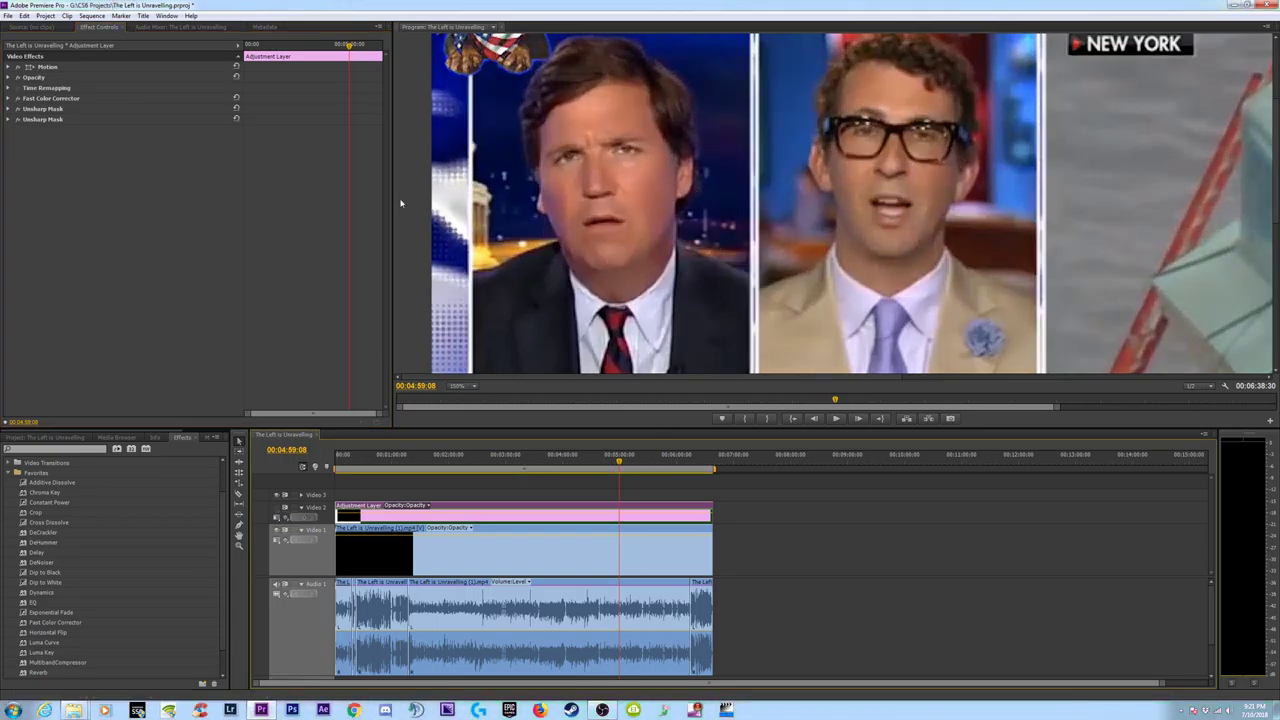
pyautogui.click(277, 508)
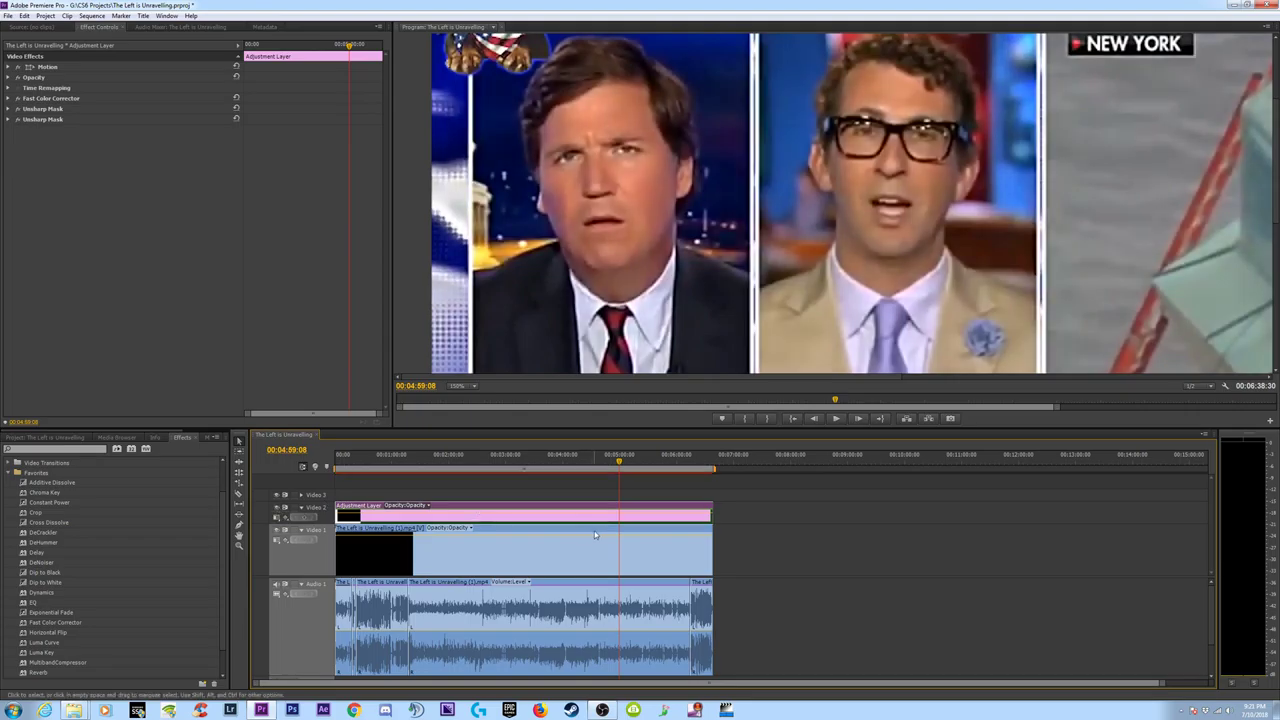
# Jump to the Statue of Liberty shot at 00:02:31:57 and set the Program monitor zoom to Fit
pyautogui.click(516, 464)
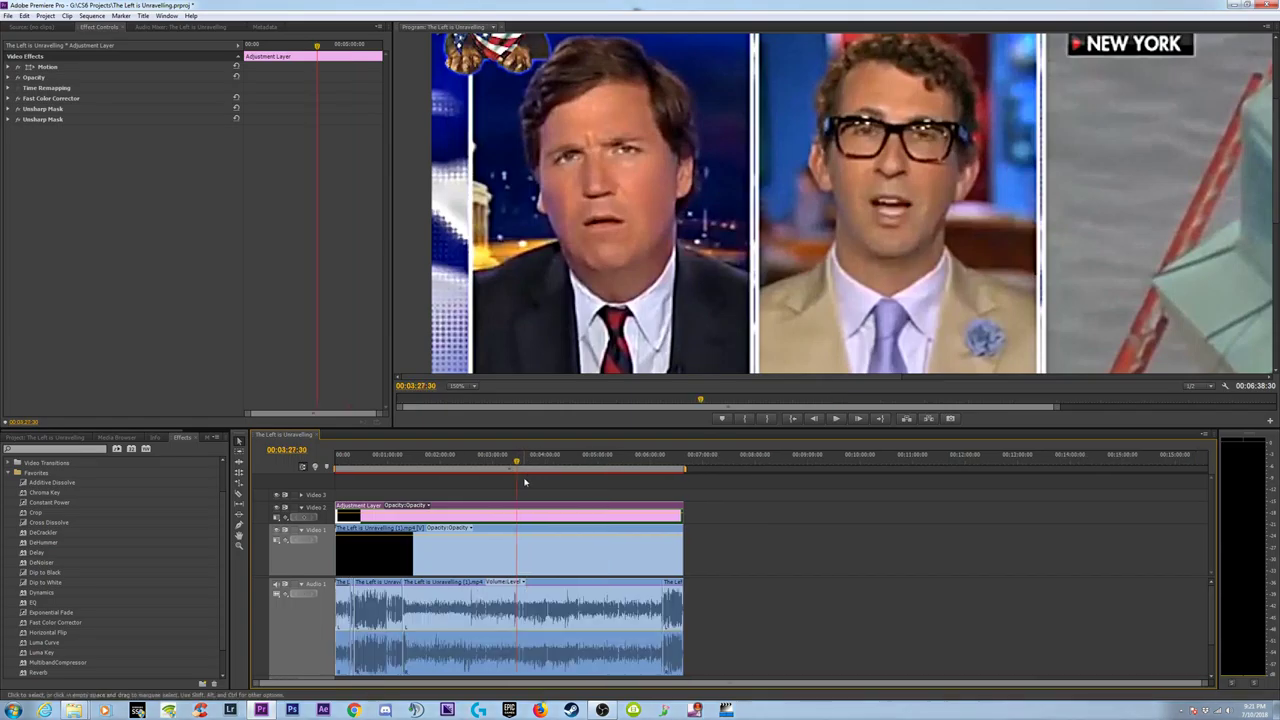
pyautogui.click(468, 464)
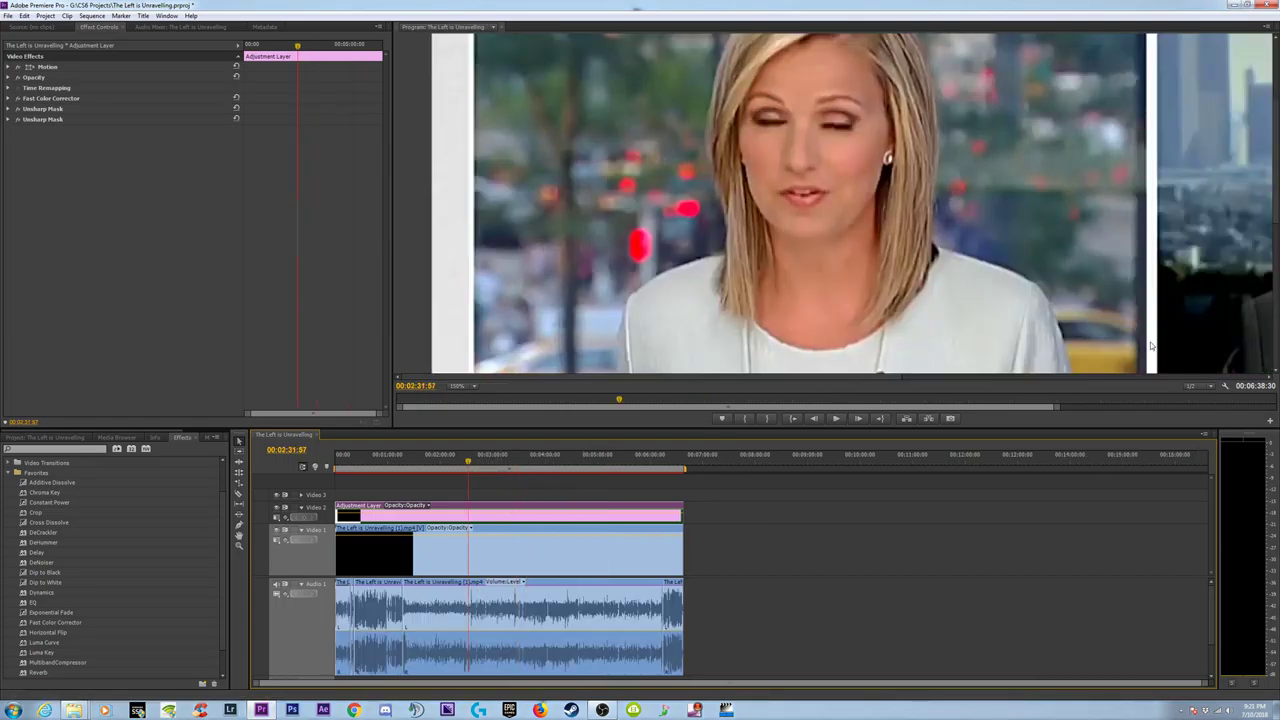
pyautogui.click(475, 387)
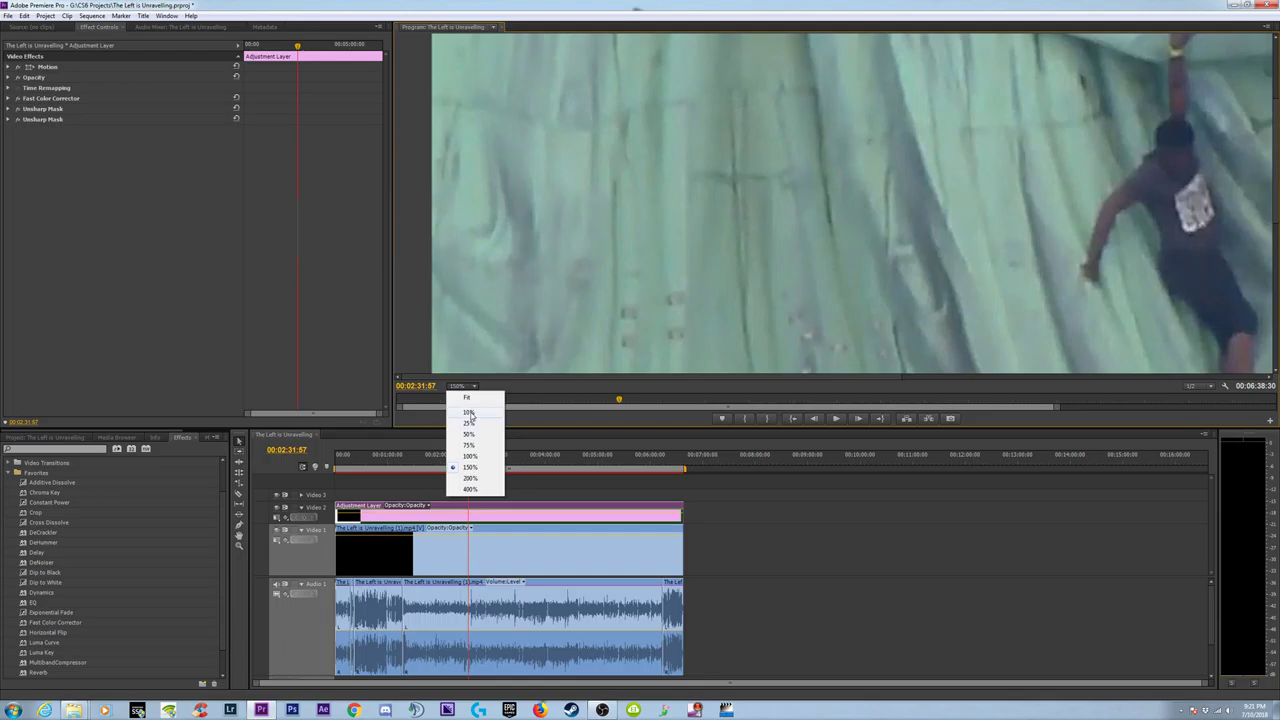
pyautogui.click(466, 398)
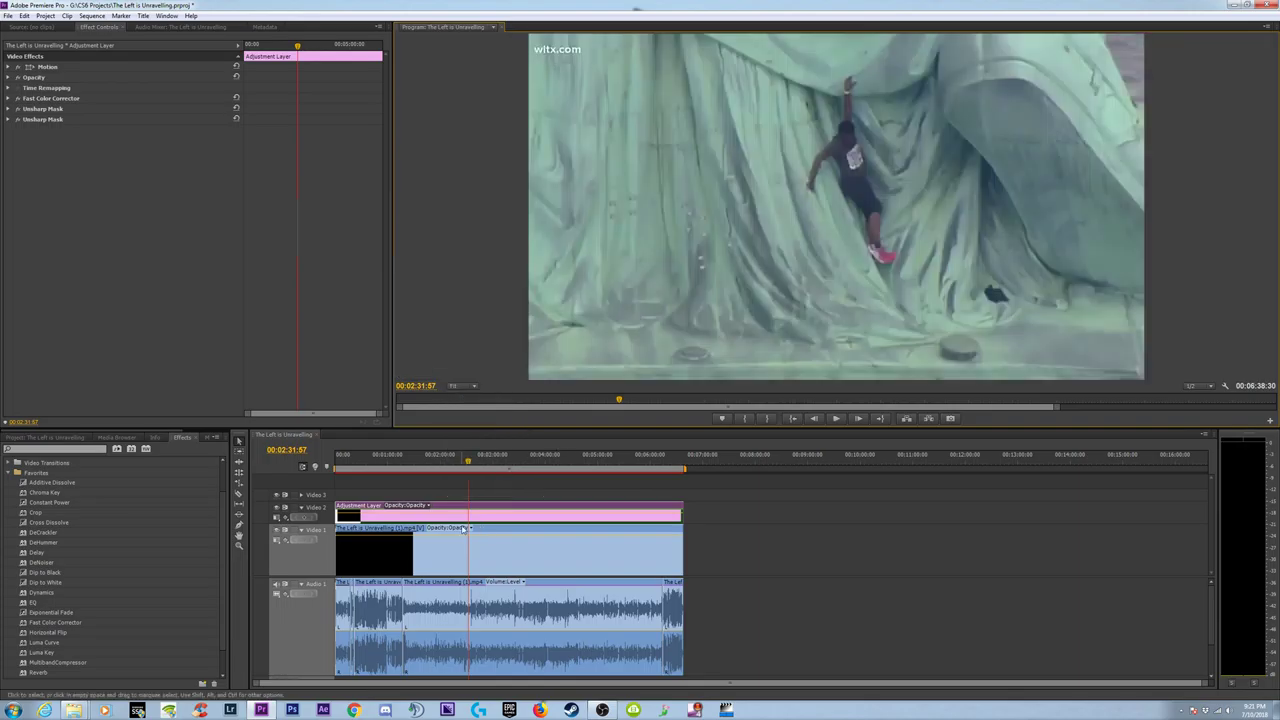
# Toggle the Video 2 adjustment layer off and on twice to compare the grade with the raw footage
pyautogui.click(277, 509)
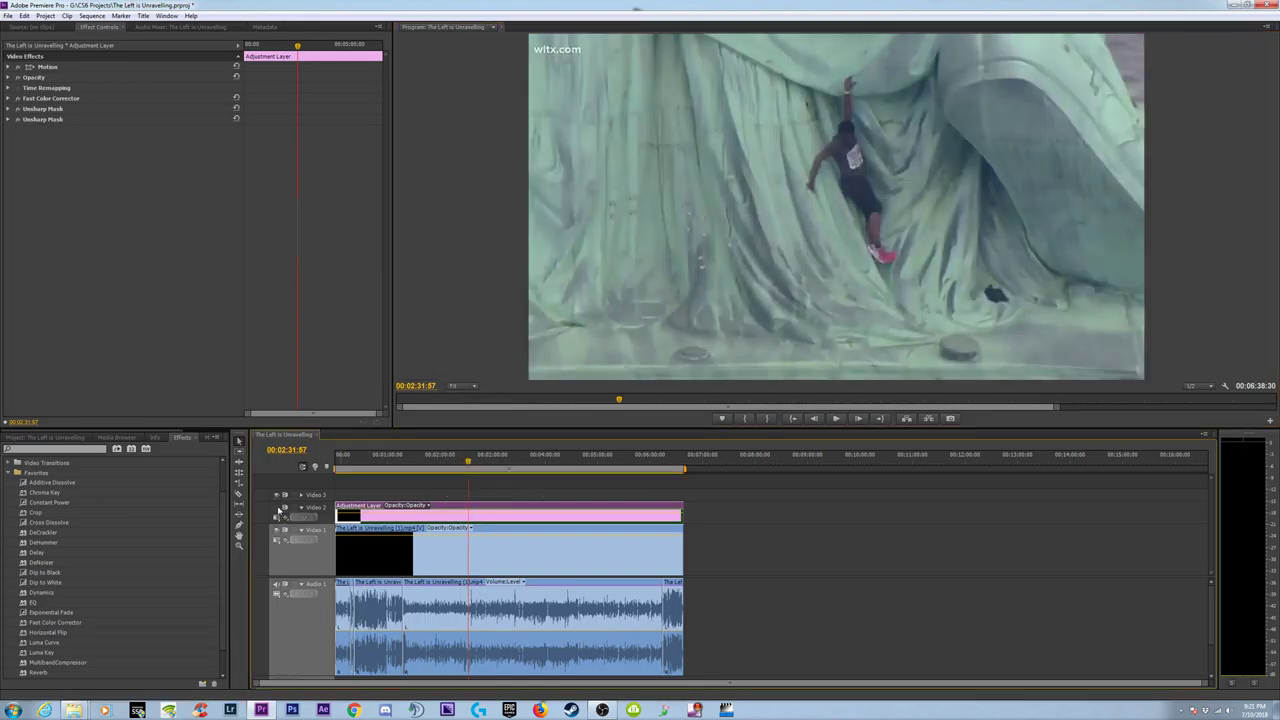
pyautogui.click(277, 509)
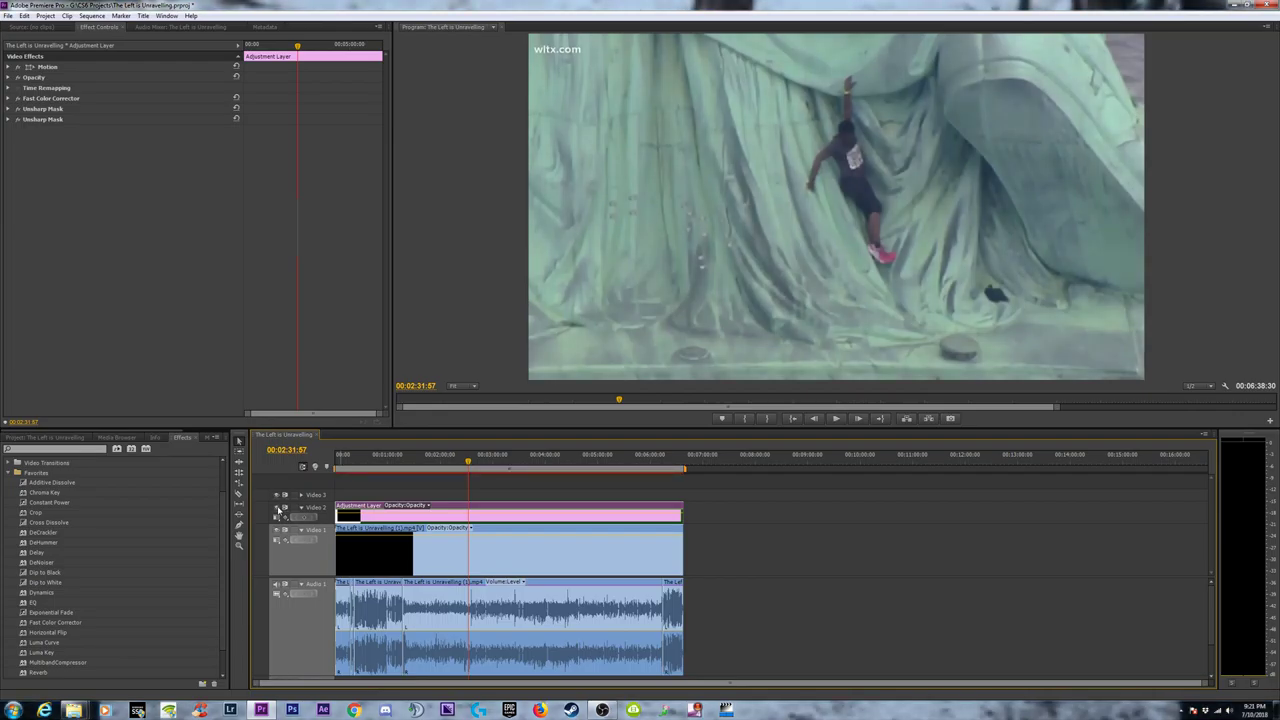
pyautogui.click(277, 509)
pyautogui.click(277, 509)
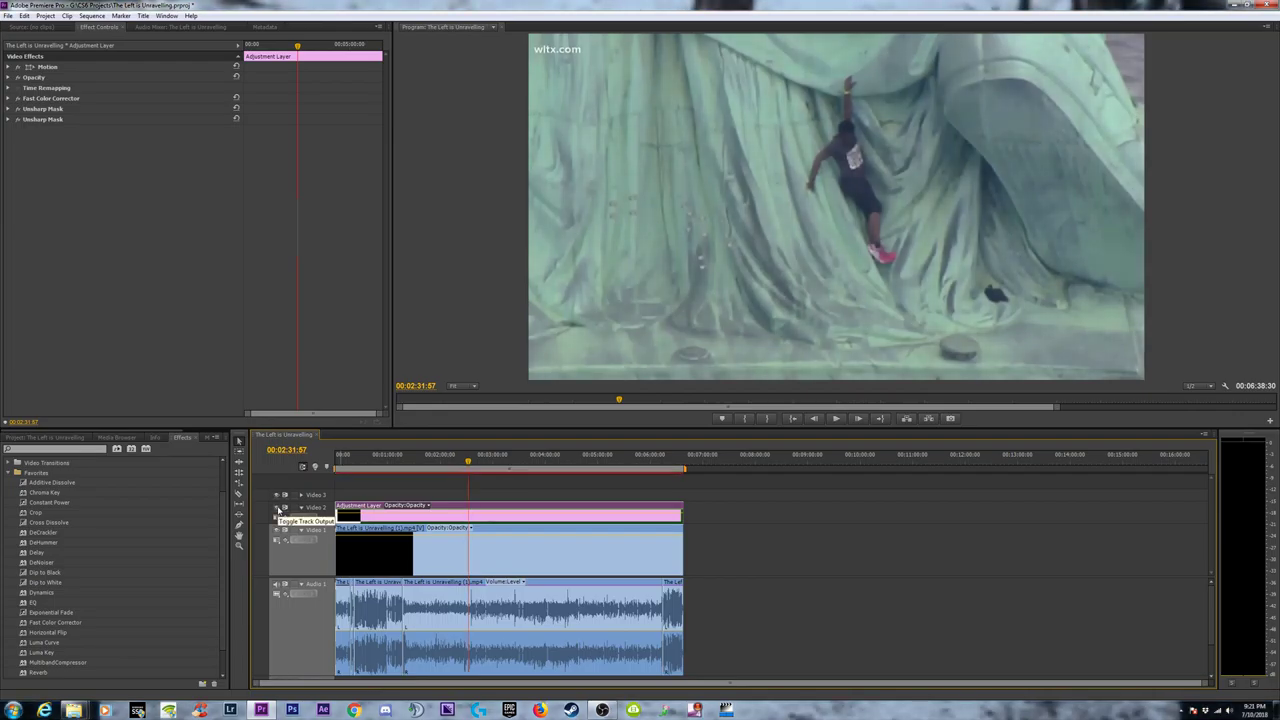
# Set the Fast Color Corrector Saturation to 115 and compare it with the adjustment layer hidden
pyautogui.click(9, 97)
pyautogui.scroll(-2, 260, 275)
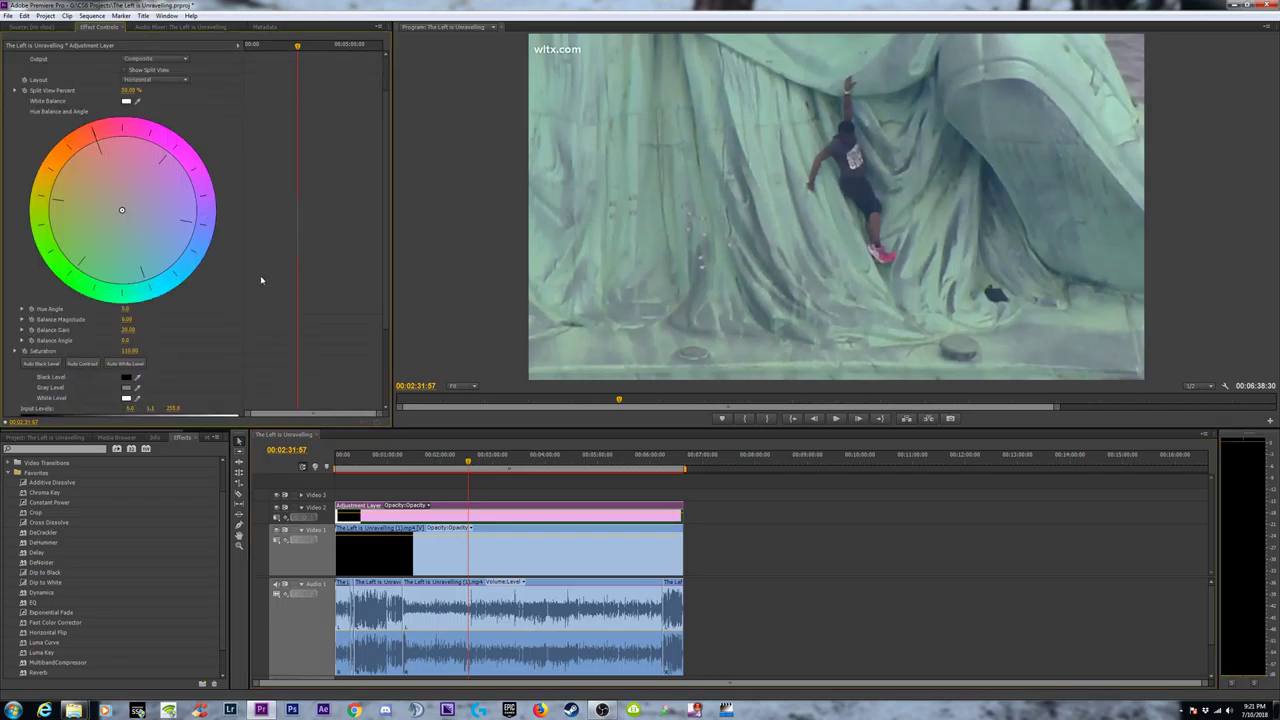
pyautogui.click(131, 341)
pyautogui.write('115')
pyautogui.press('Return')
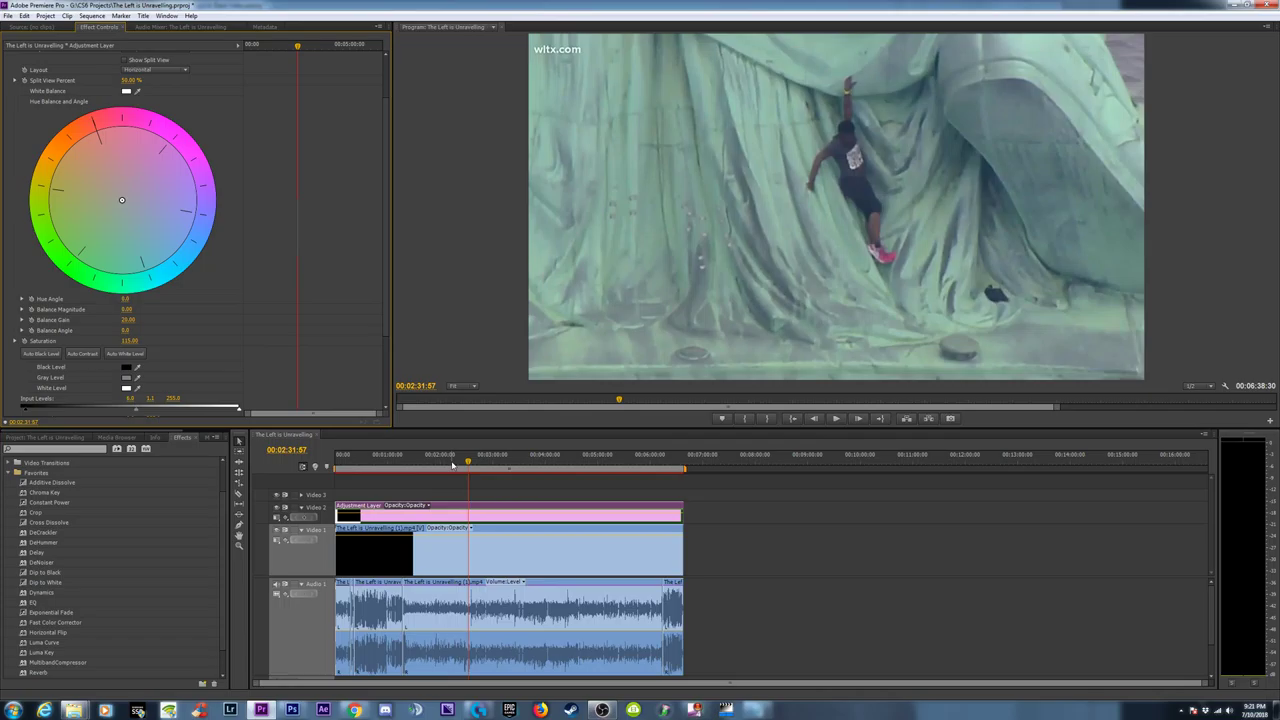
pyautogui.click(279, 511)
pyautogui.click(279, 511)
pyautogui.click(279, 511)
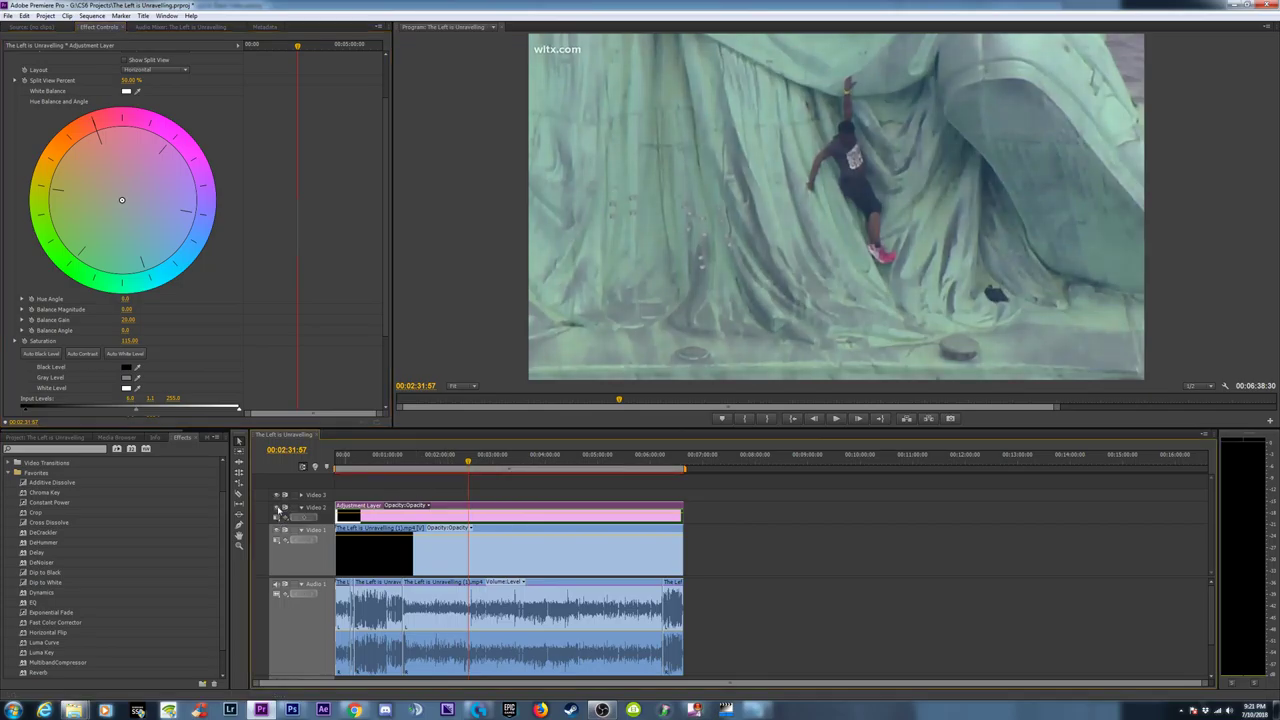
# Set the Input Levels black to 10 and toggle the adjustment layer to compare
pyautogui.scroll(-2, 384, 309)
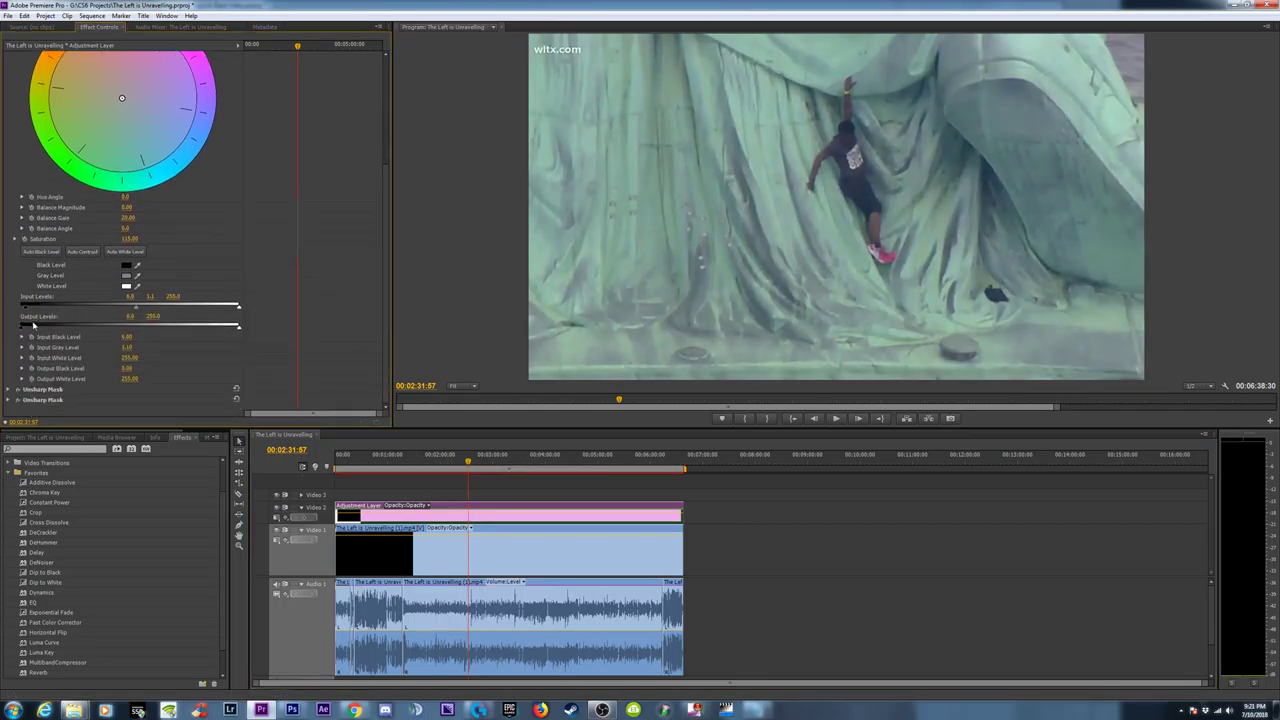
pyautogui.click(131, 296)
pyautogui.write('10')
pyautogui.press('Return')
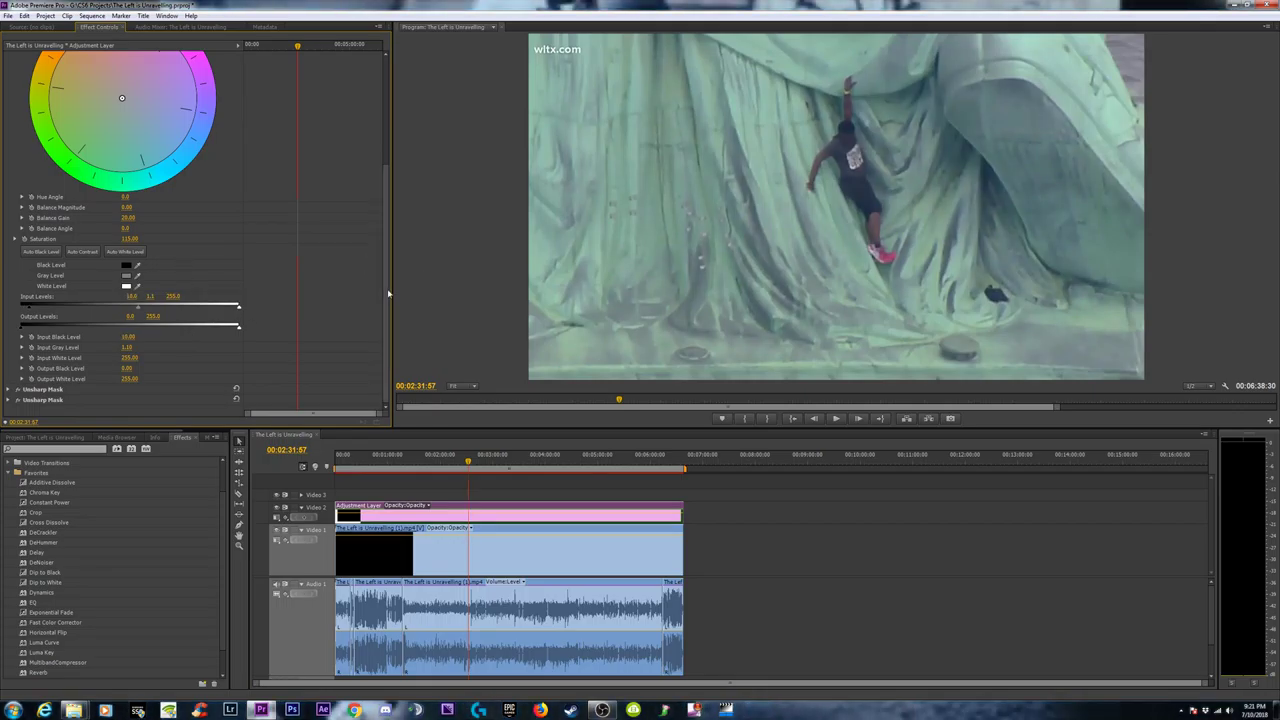
pyautogui.click(278, 511)
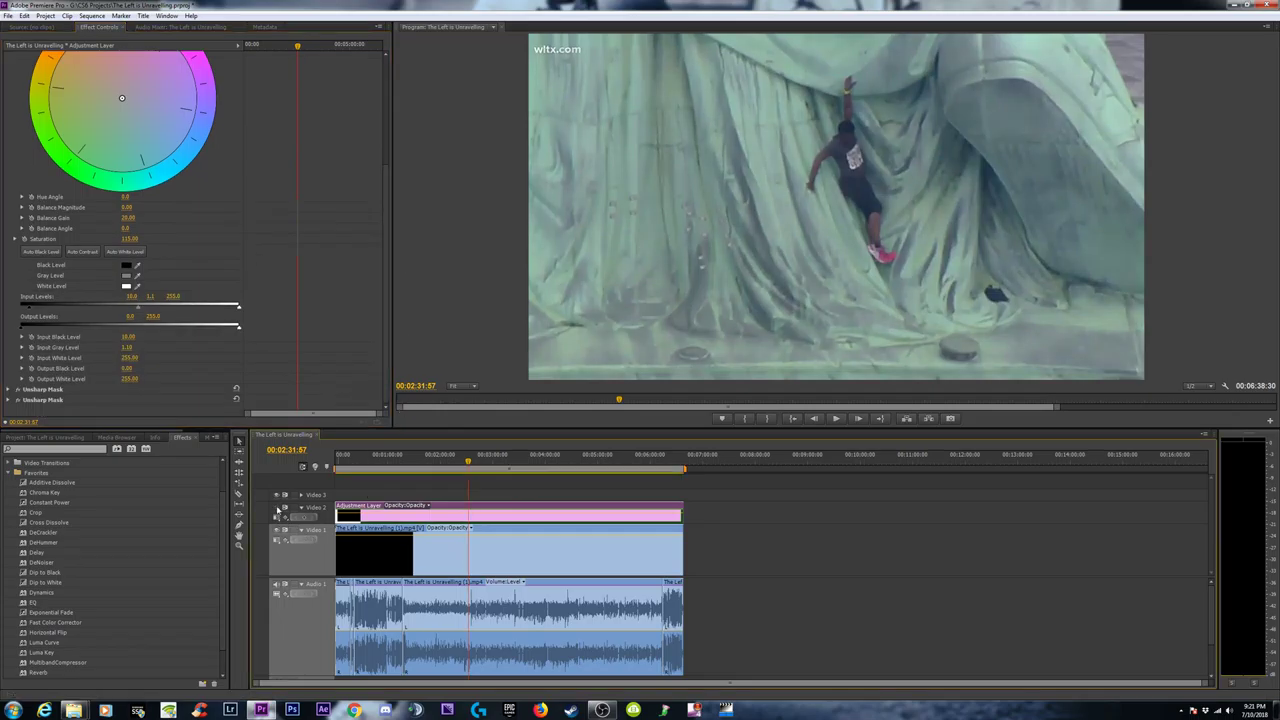
# Toggle the adjustment layer on the Statue of Liberty shot to compare graded and raw footage
pyautogui.click(278, 511)
pyautogui.click(278, 511)
pyautogui.click(278, 510)
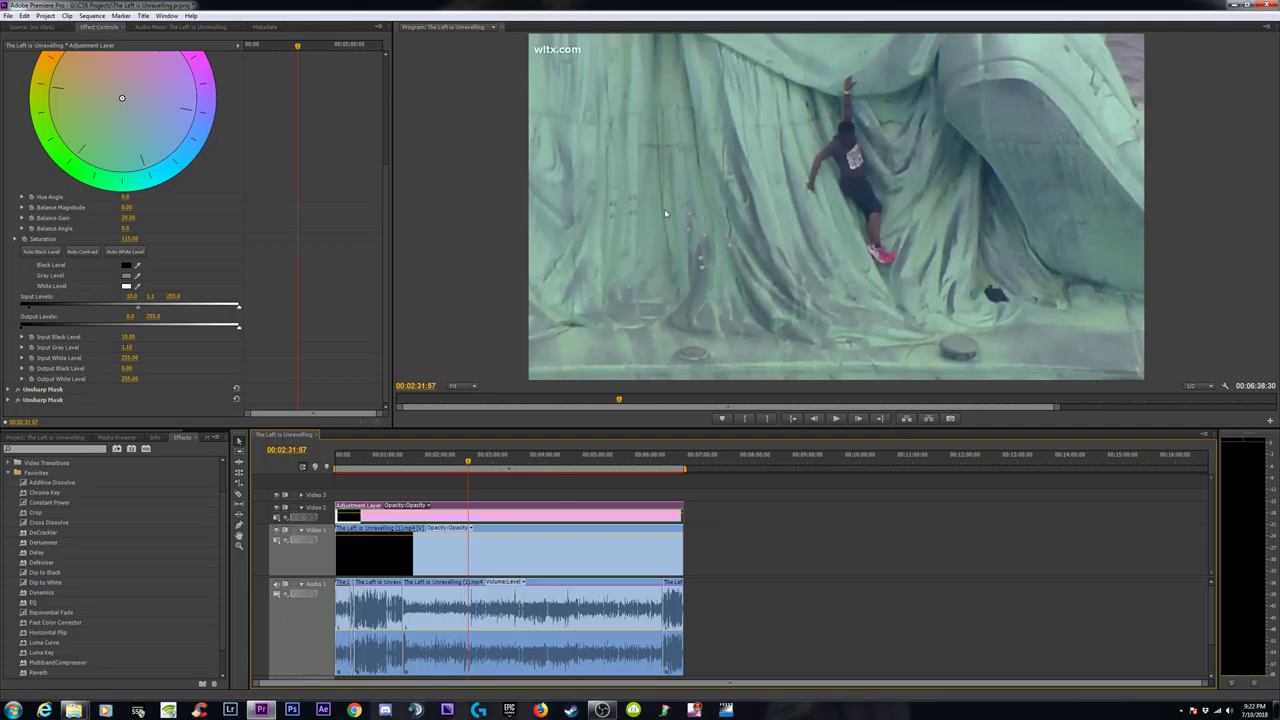
# Compare the grade on the MSNBC panel shot near 00:03:20, then move to about 00:04:58
pyautogui.click(510, 460)
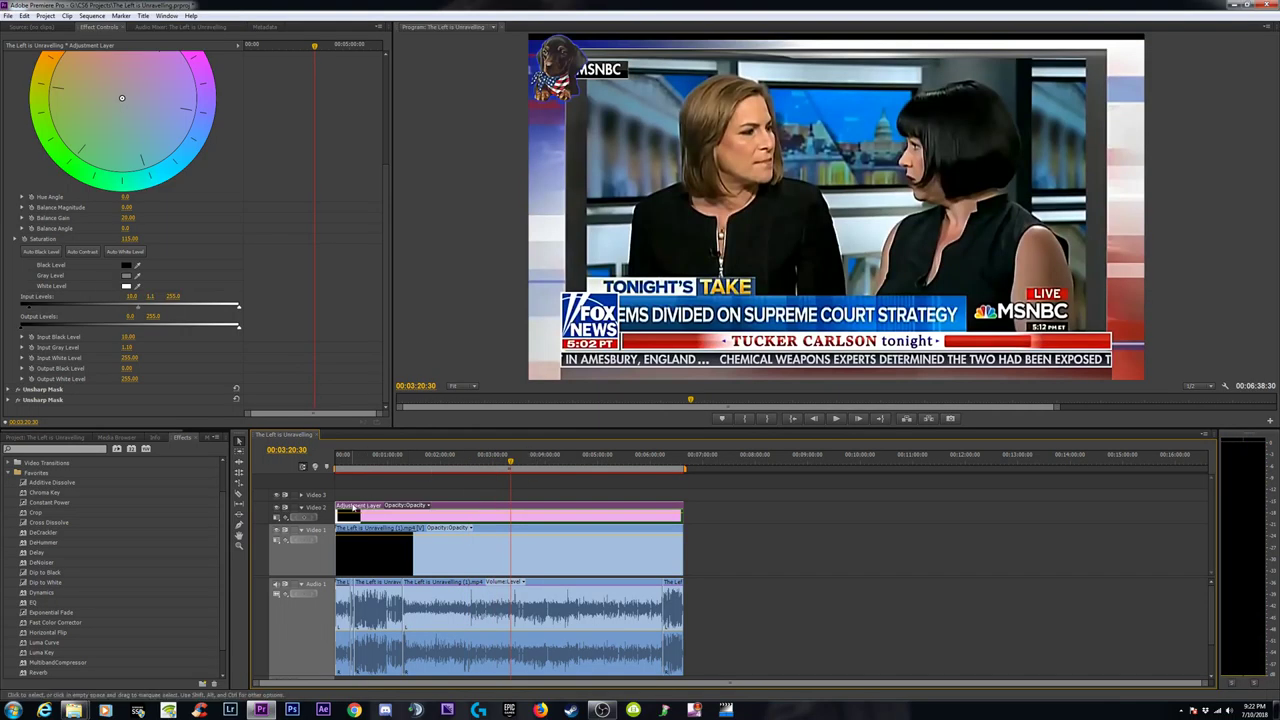
pyautogui.click(277, 511)
pyautogui.click(277, 511)
pyautogui.click(277, 511)
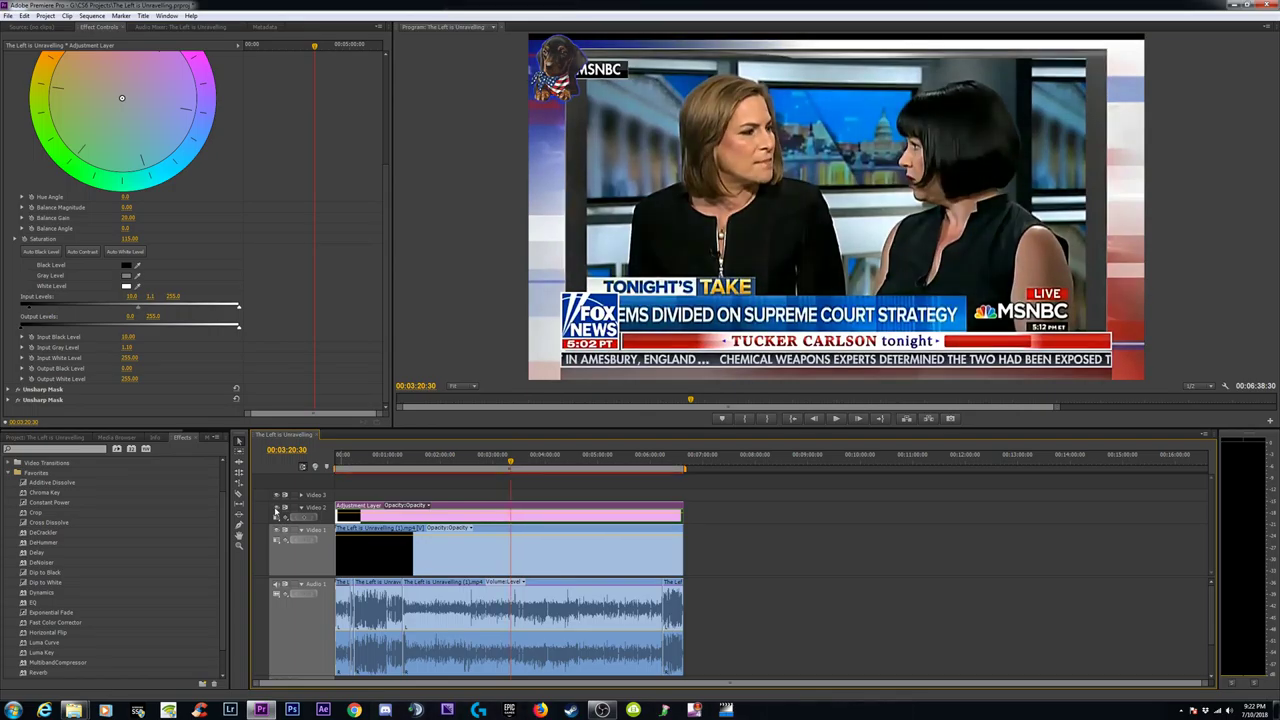
pyautogui.click(597, 462)
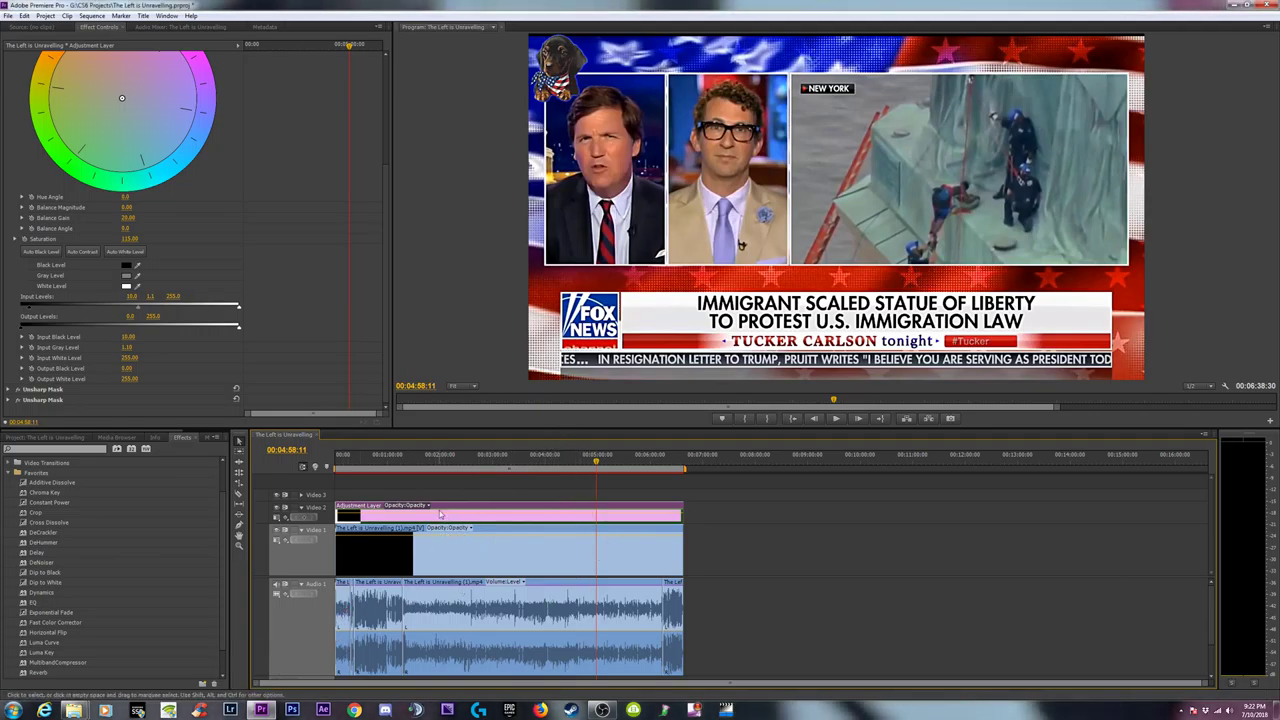
# Review shots at 00:00:36, 00:06:23, 00:05:29, 00:00:20 and 00:02:05:06, then open Export Settings with Ctrl+M
pyautogui.click(368, 461)
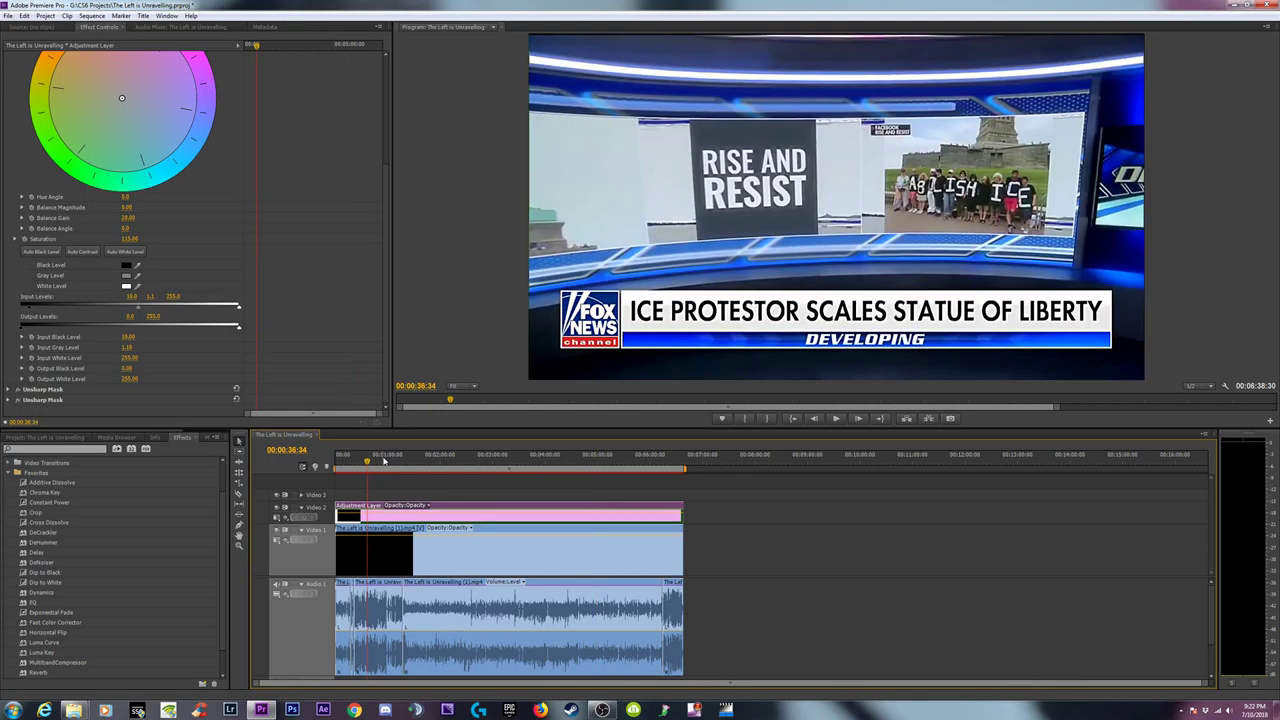
pyautogui.click(397, 461)
pyautogui.click(670, 462)
pyautogui.click(623, 462)
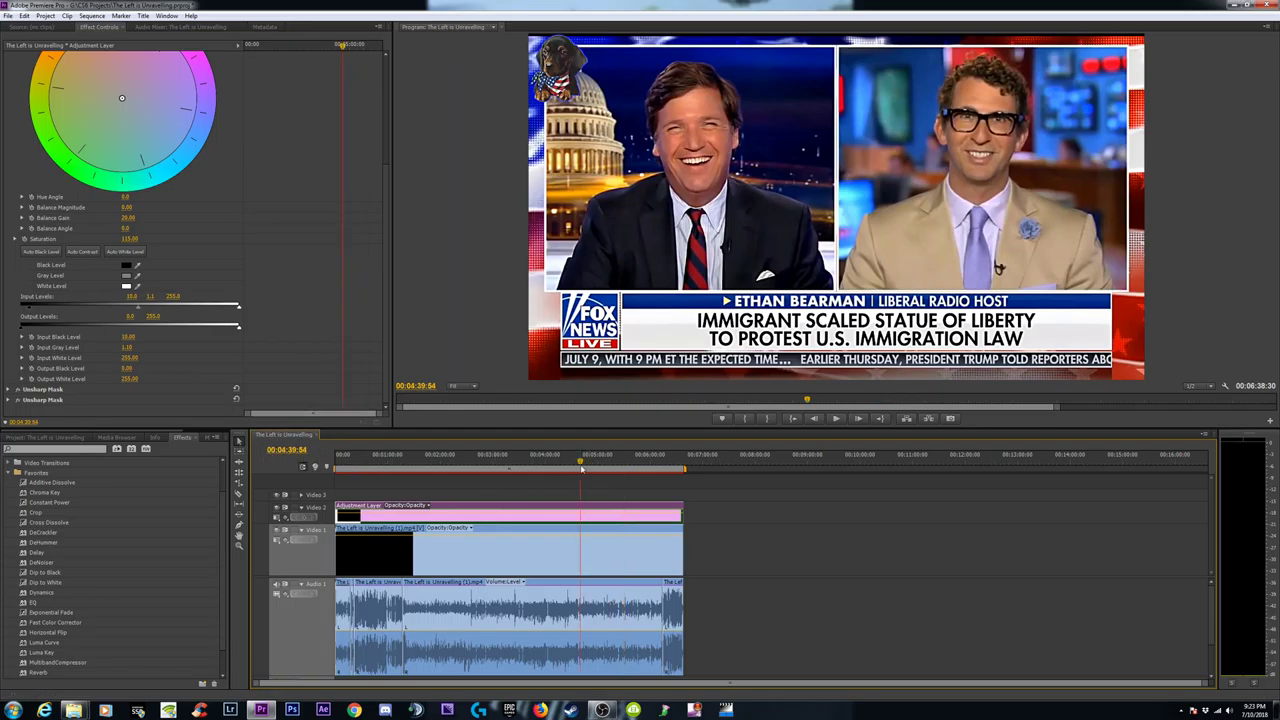
pyautogui.click(354, 465)
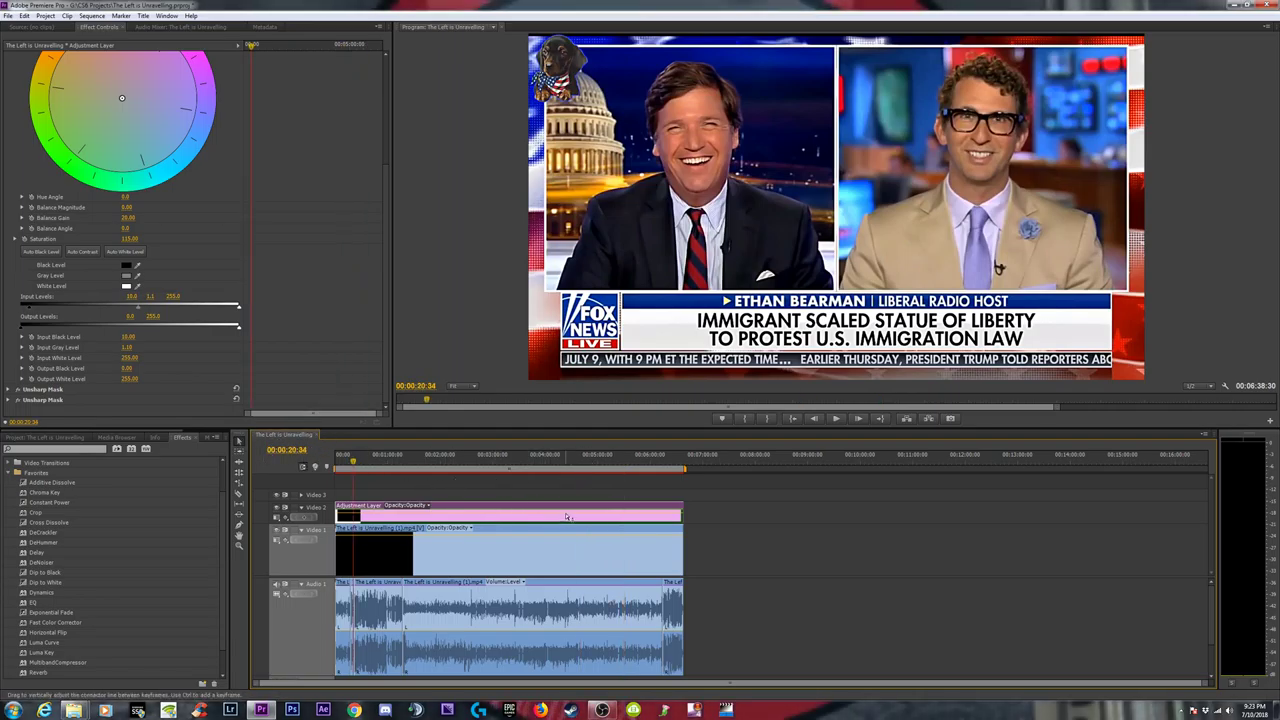
pyautogui.click(444, 465)
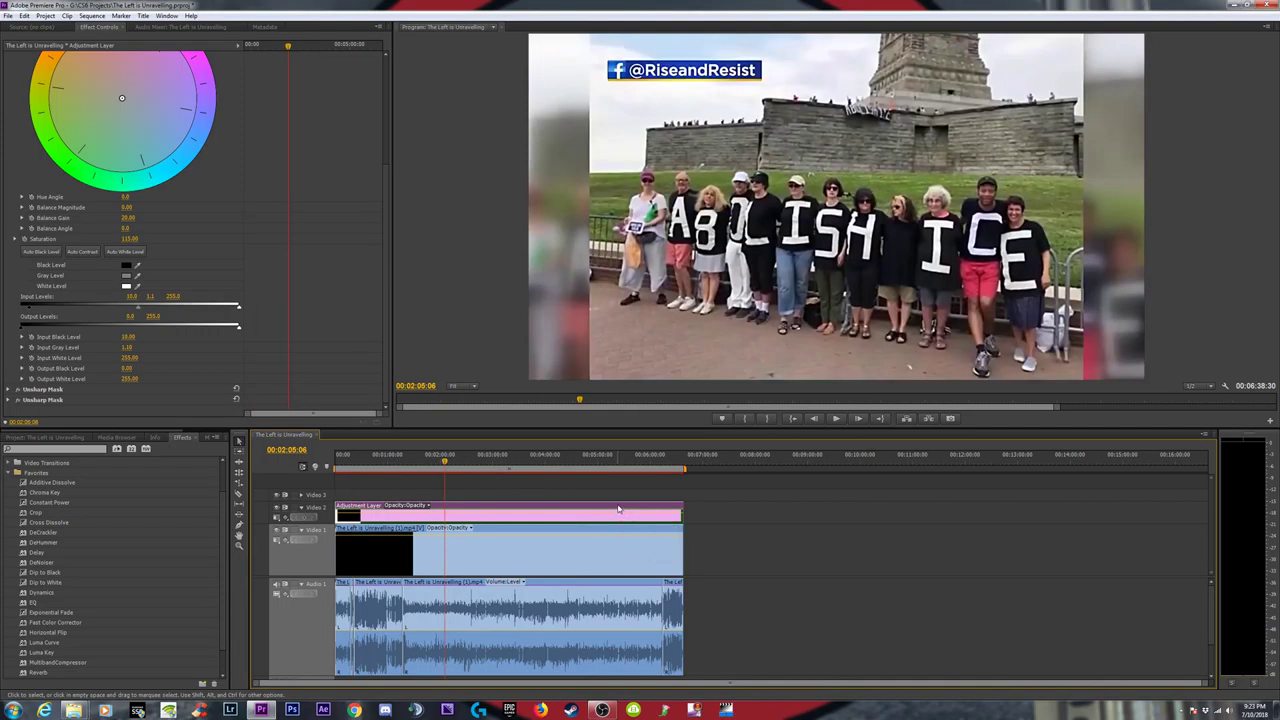
pyautogui.hotkey('ctrl', 'm')
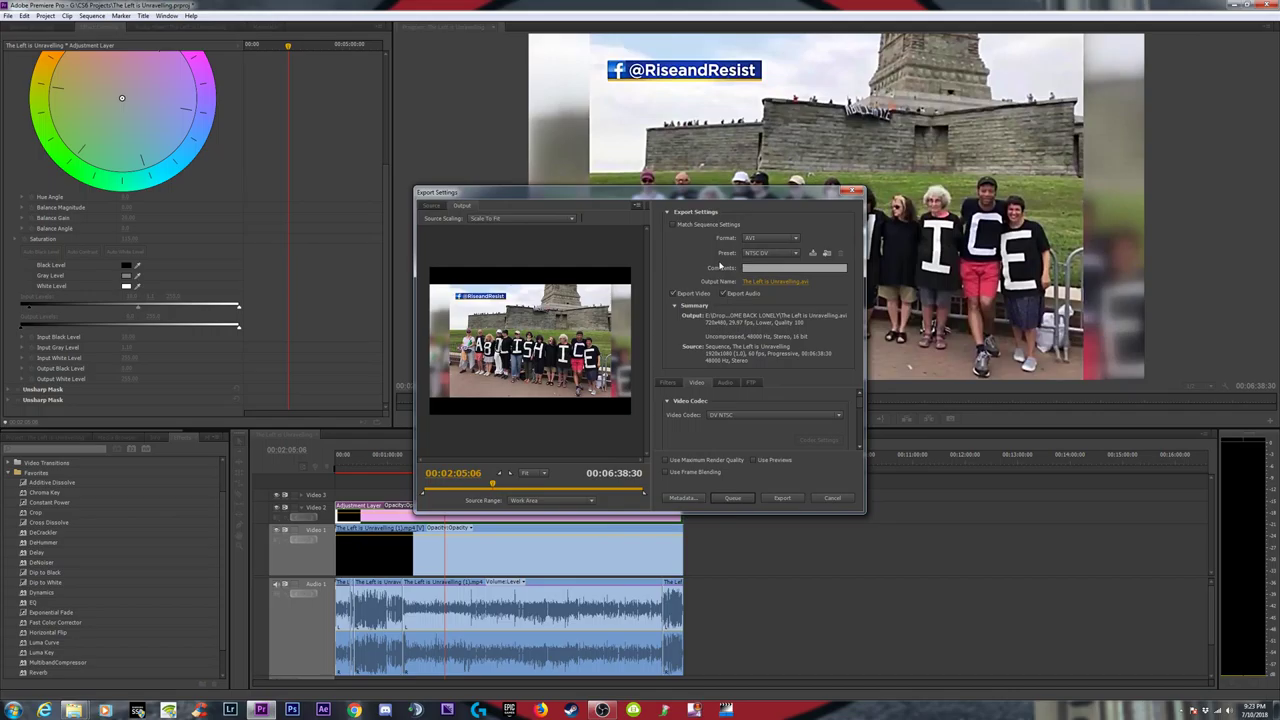
# Set the export format to H.264 and choose the HD 1080p 60fps preset
pyautogui.click(774, 237)
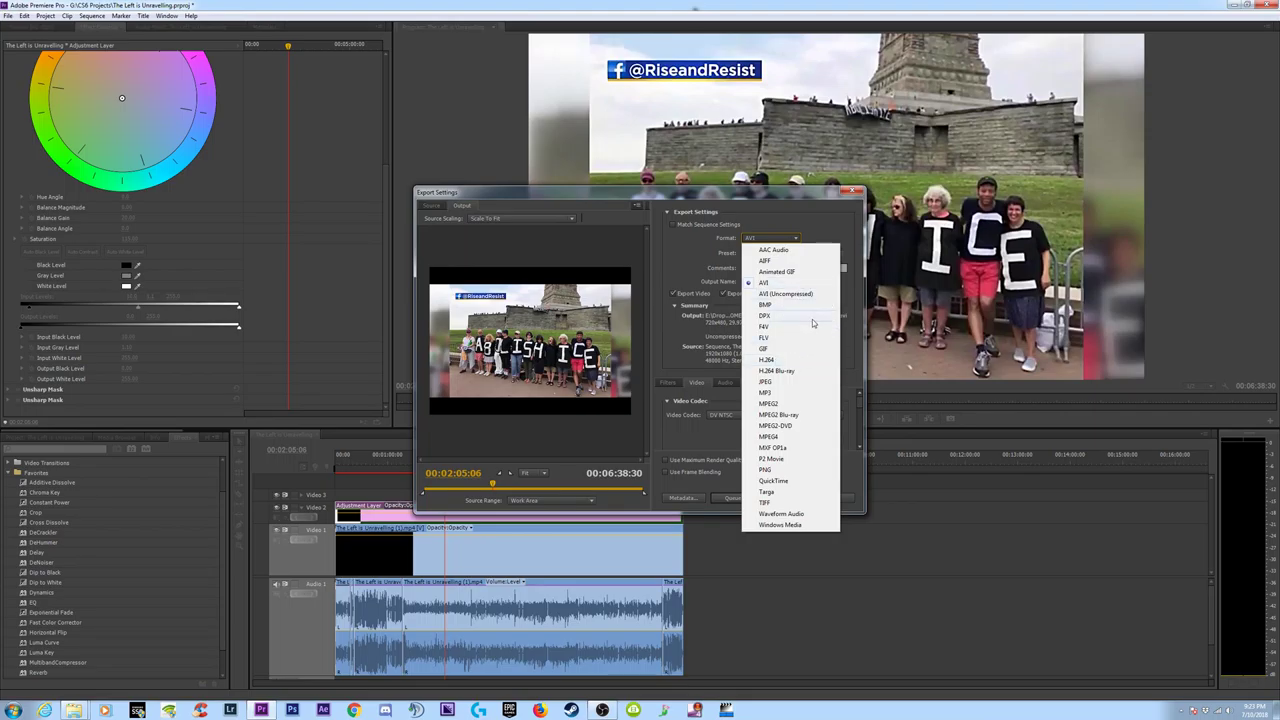
pyautogui.click(766, 360)
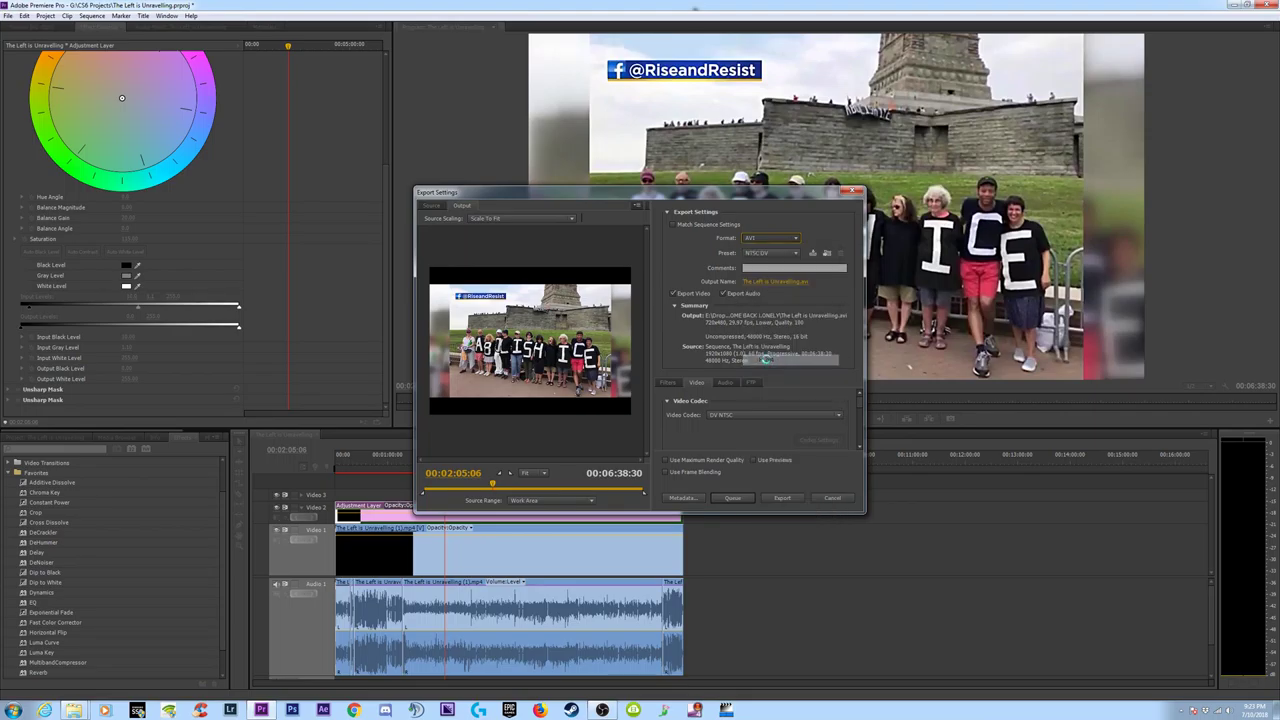
pyautogui.click(790, 256)
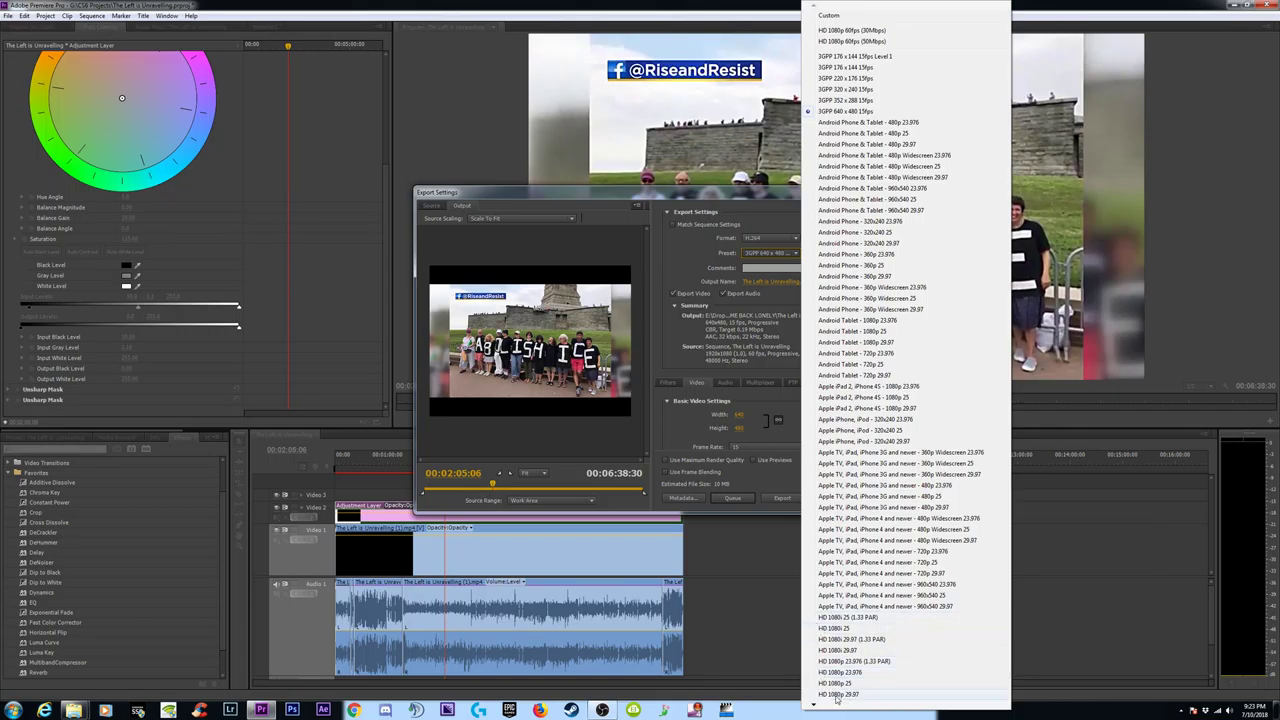
pyautogui.scroll(-7, 820, 708)
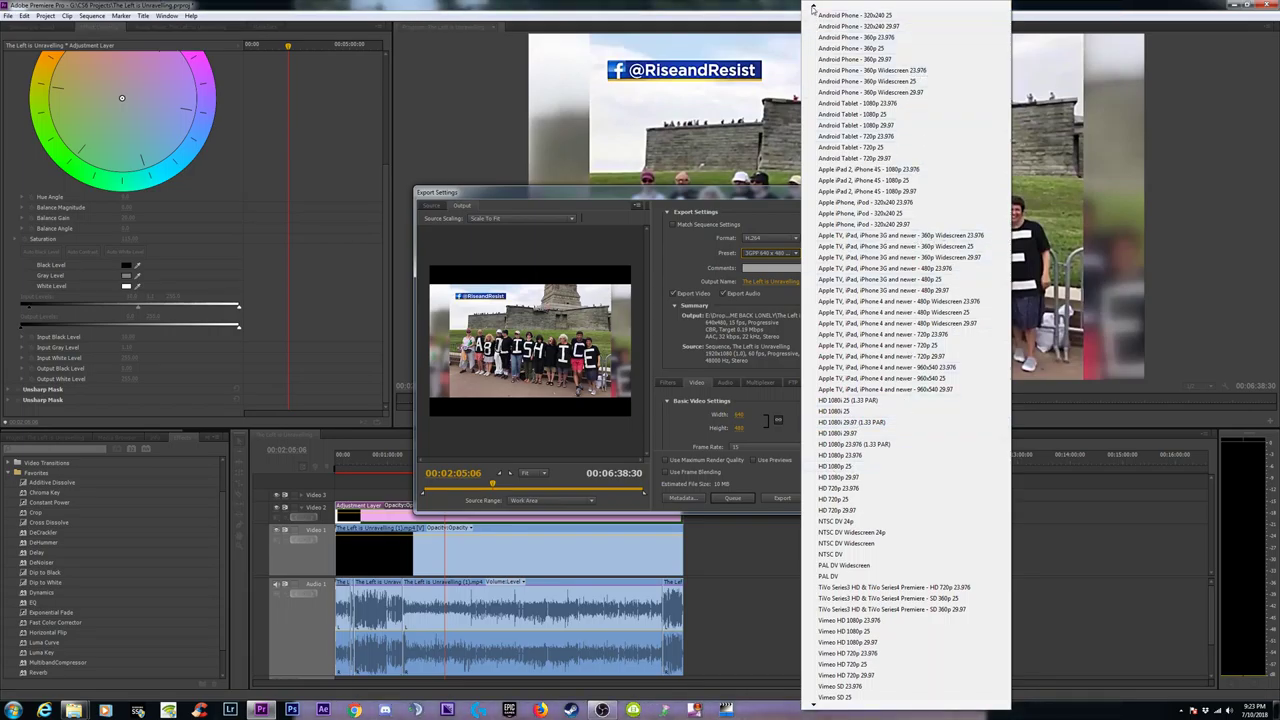
pyautogui.moveTo(813, 10)
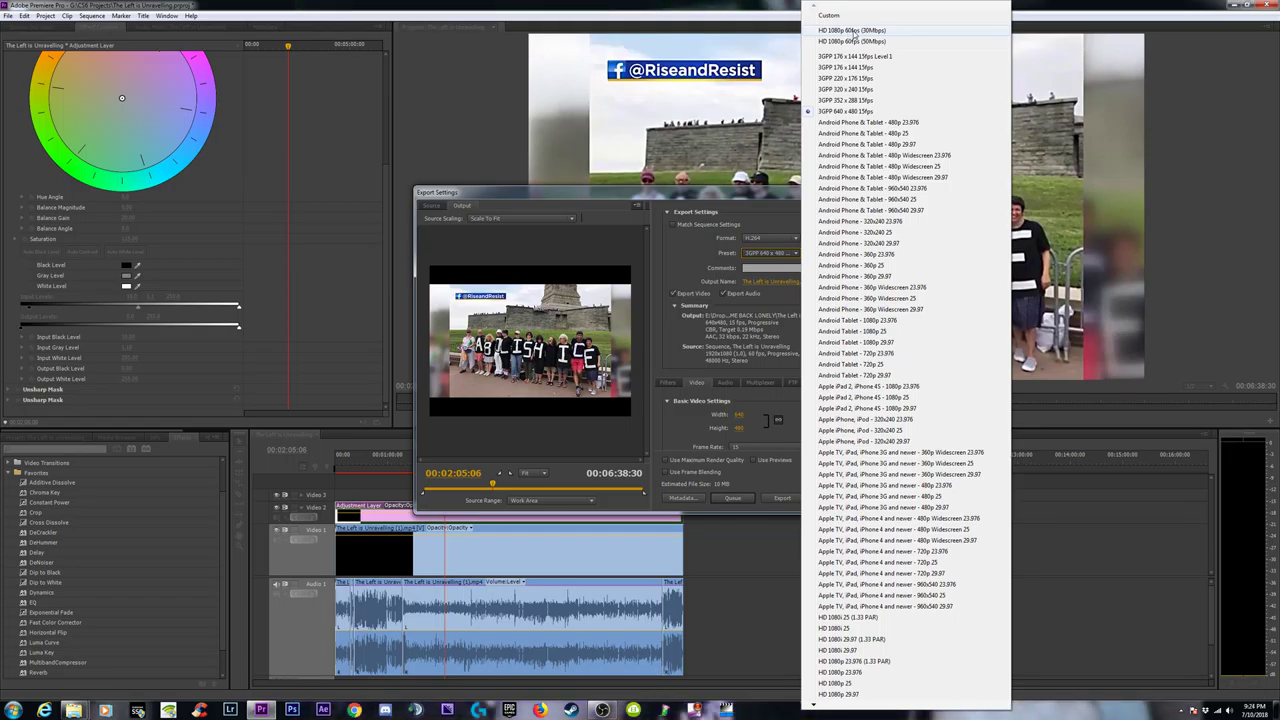
pyautogui.click(851, 33)
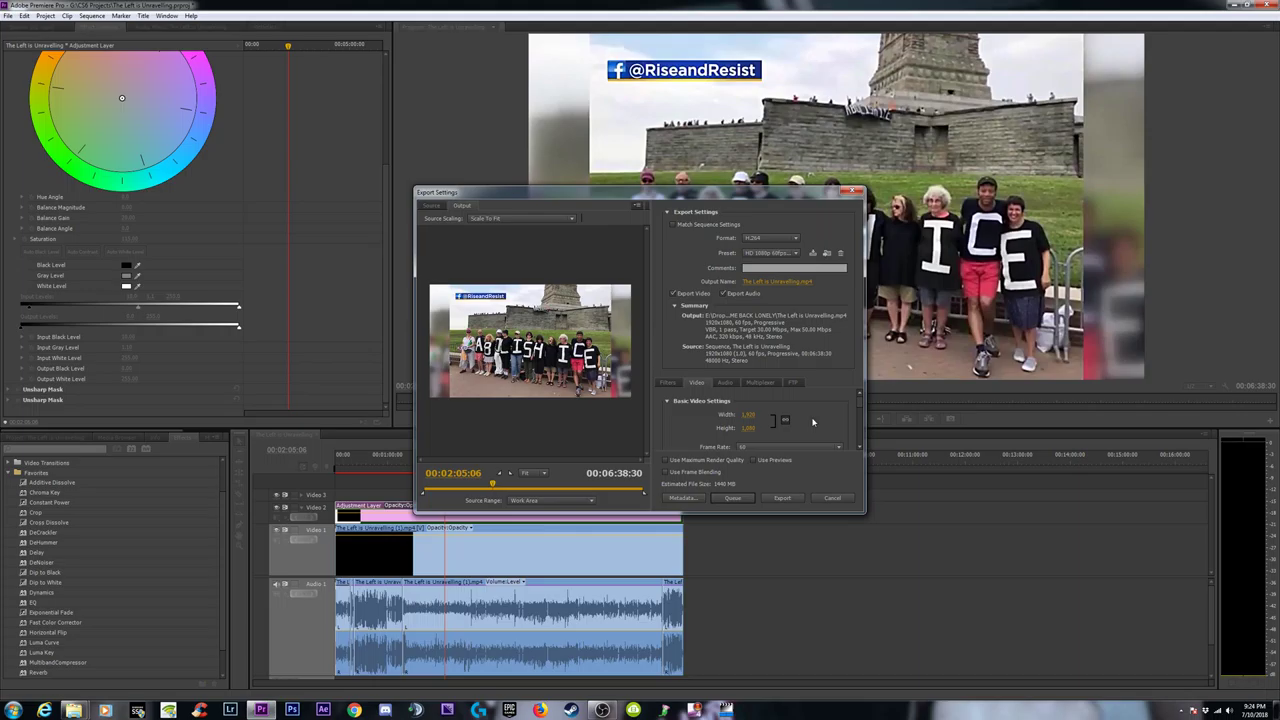
# Enlarge the Export Settings dialog and scroll down toward the Bitrate Settings
pyautogui.moveTo(867, 520); pyautogui.dragTo(1021, 616)
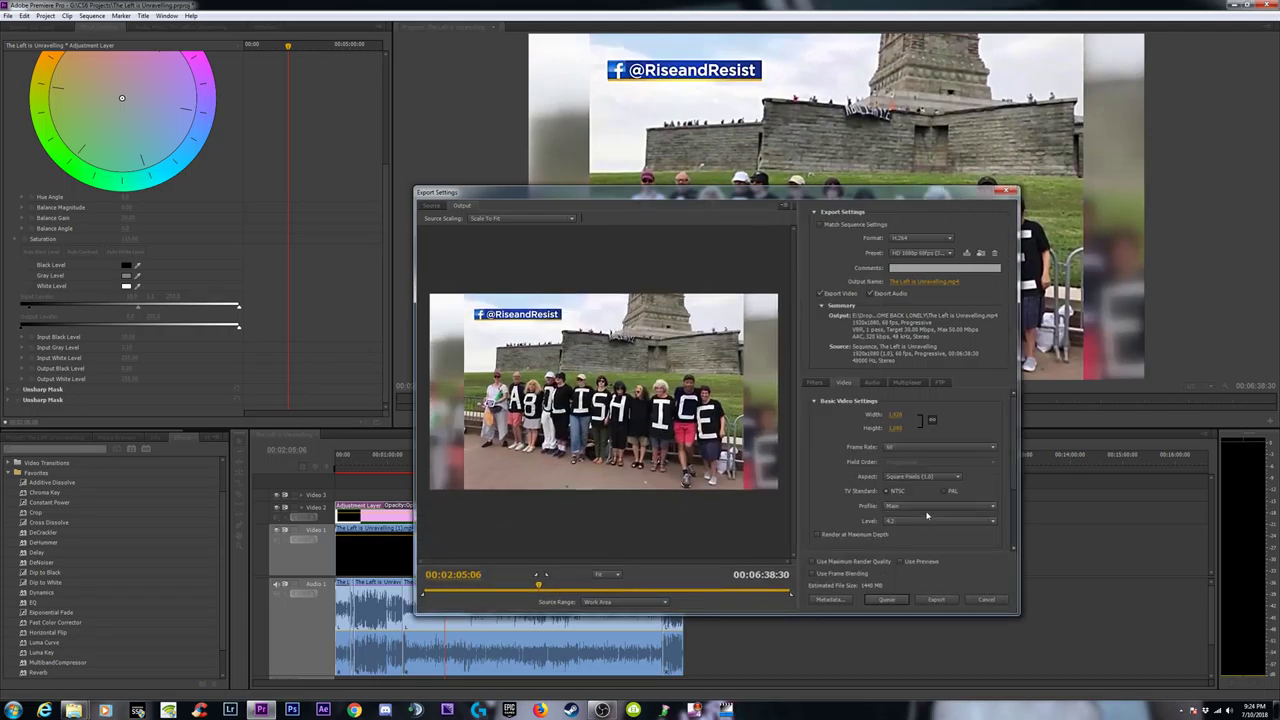
pyautogui.scroll(-3, 1005, 480)
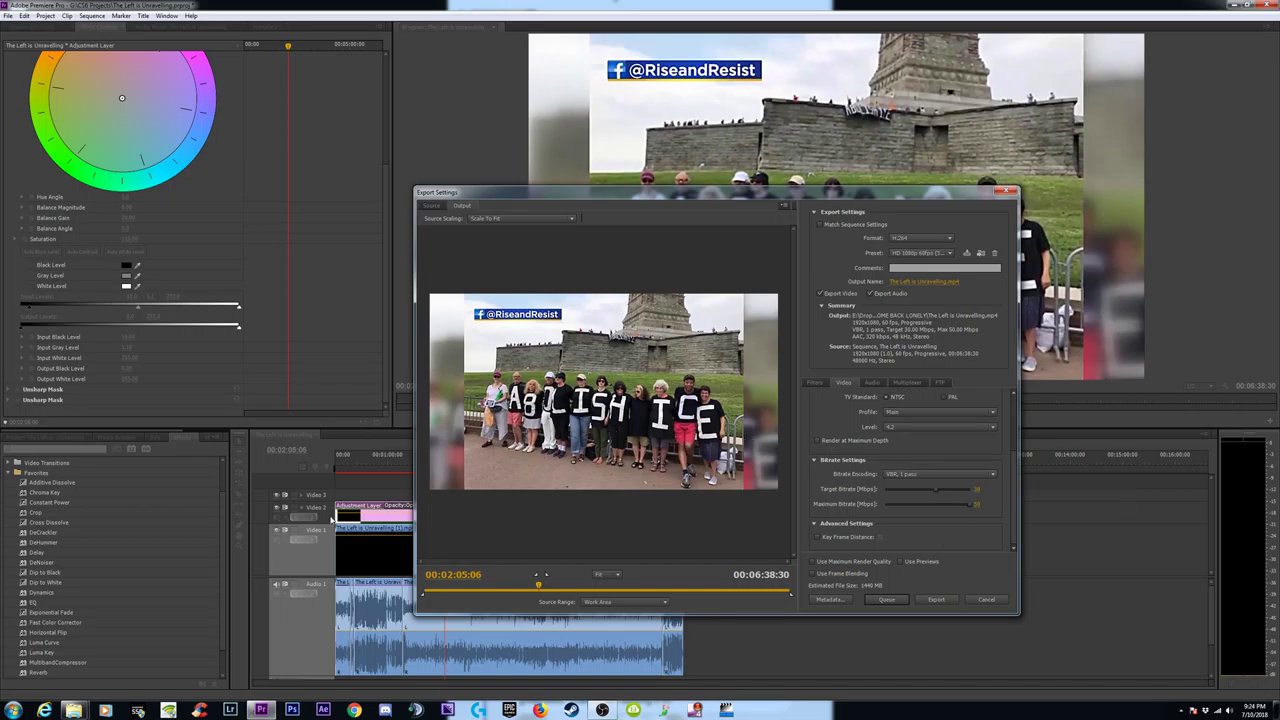
pyautogui.moveTo(73, 710)
pyautogui.click(167, 627)
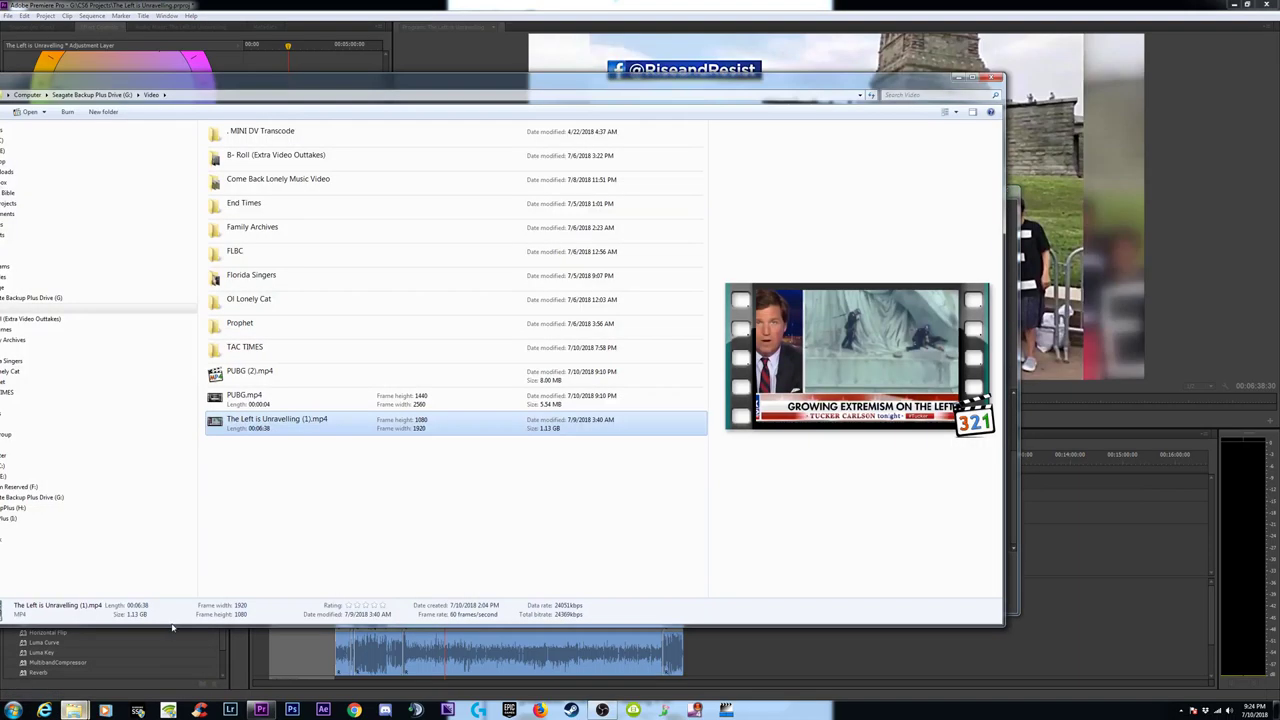
pyautogui.rightClick(272, 424)
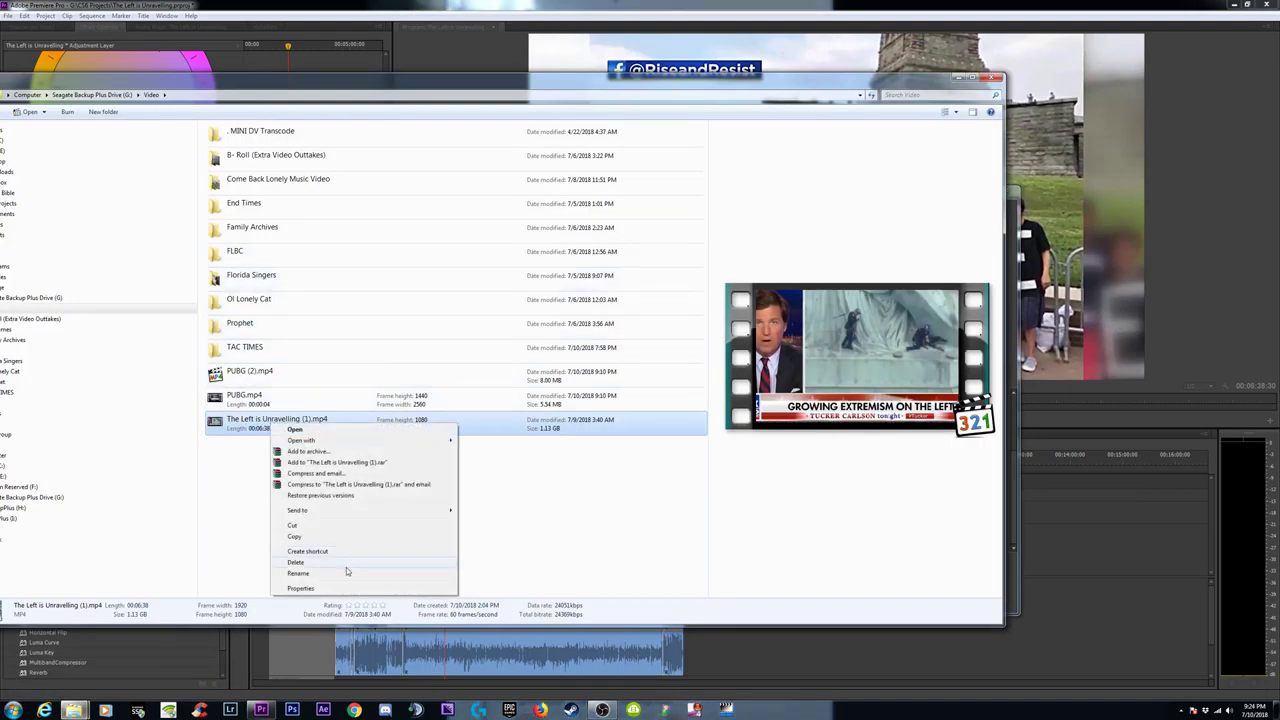
pyautogui.click(301, 589)
pyautogui.click(338, 446)
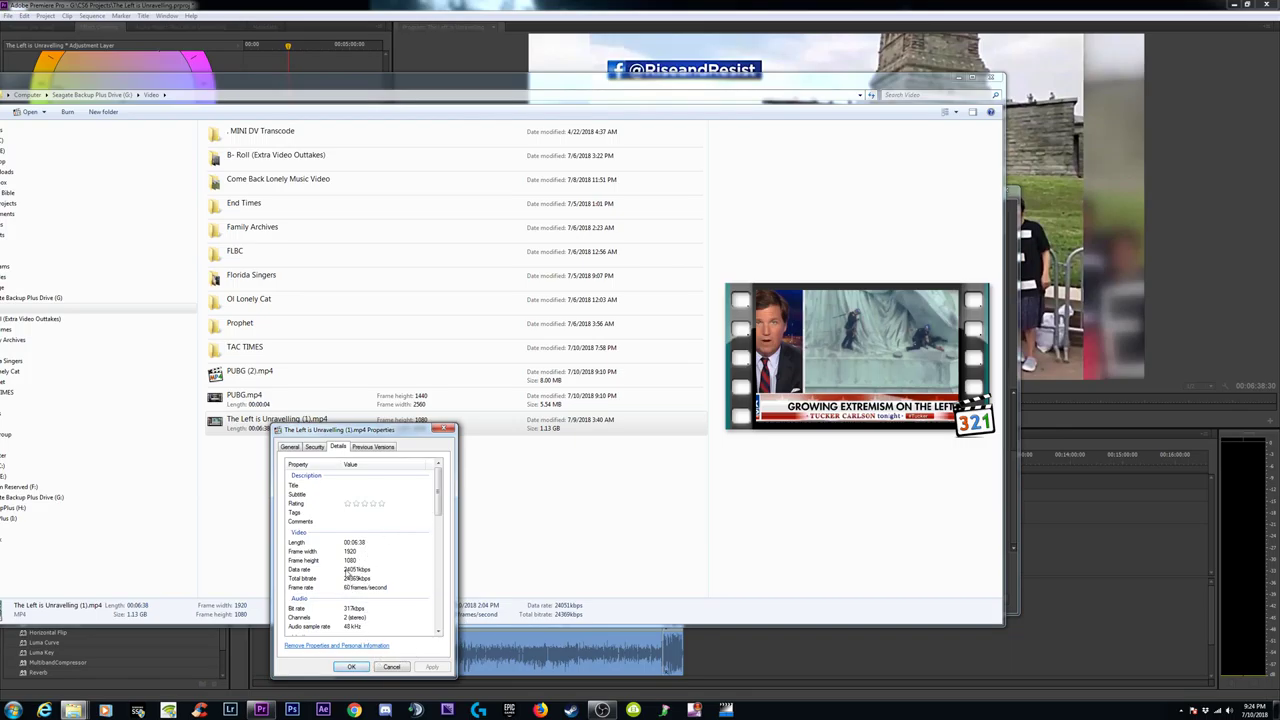
pyautogui.click(391, 667)
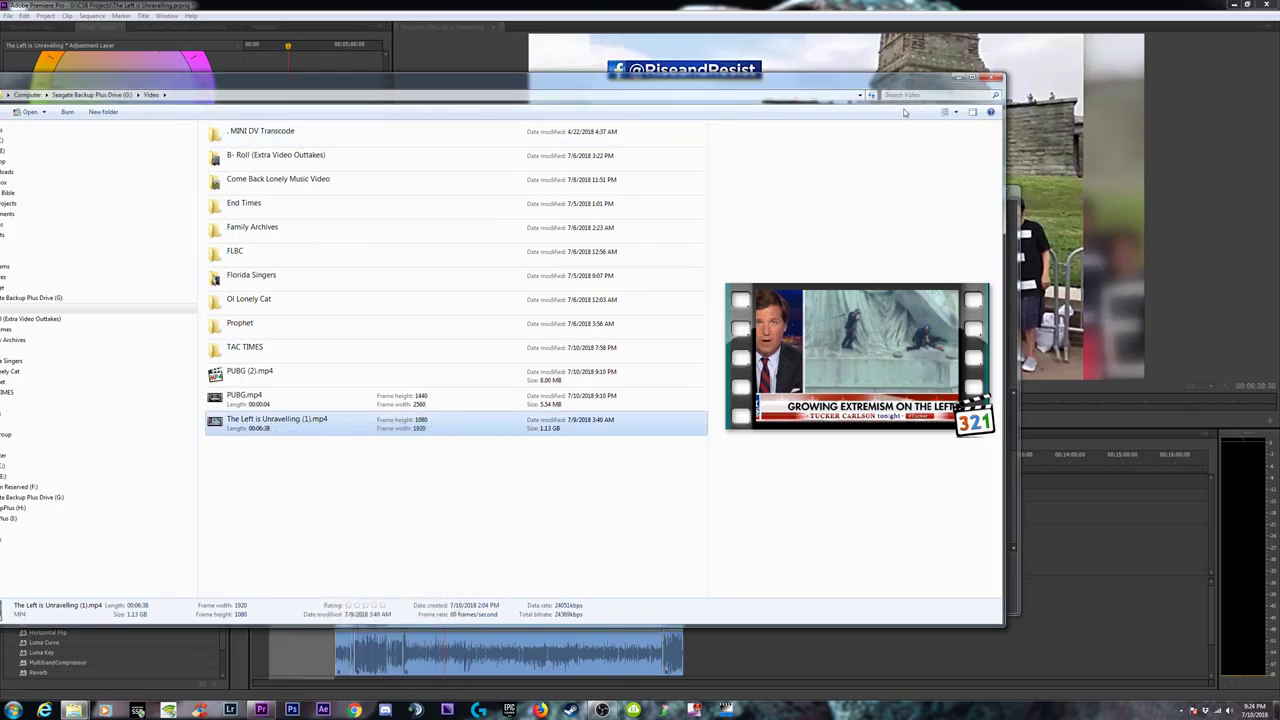
pyautogui.click(958, 77)
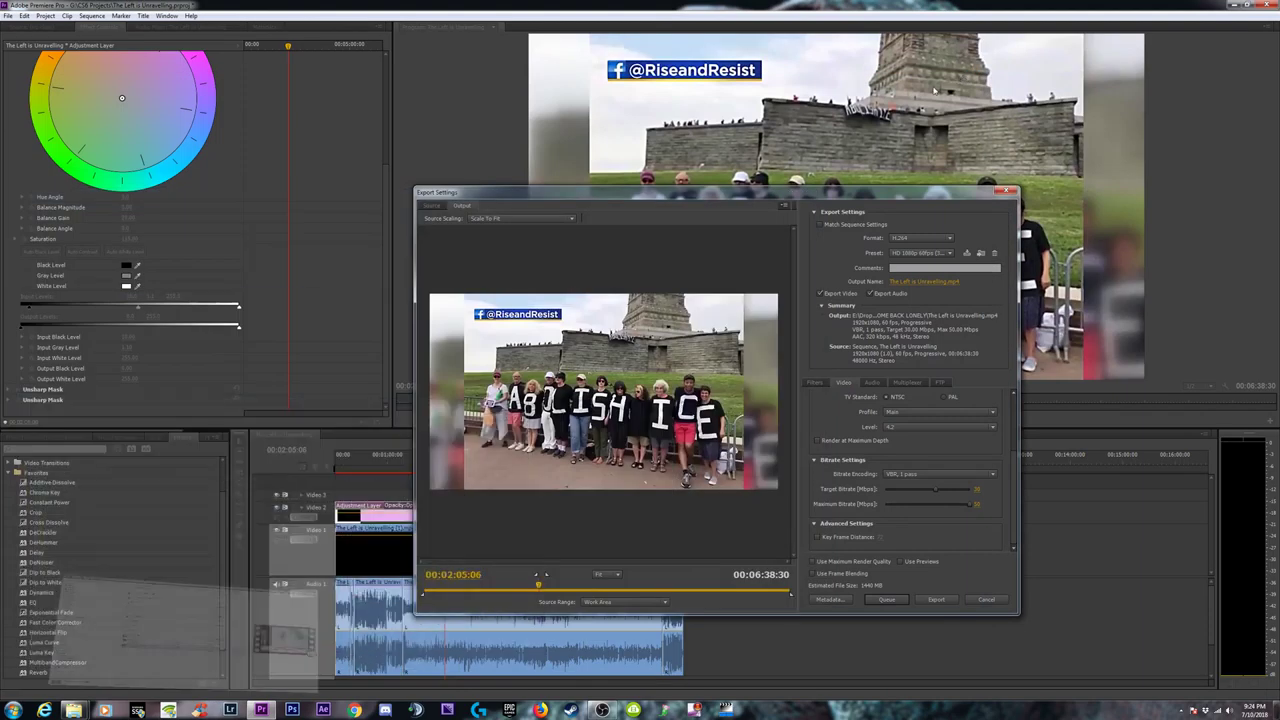
# Set the export's Target Bitrate to 25 Mbps
pyautogui.click(977, 490)
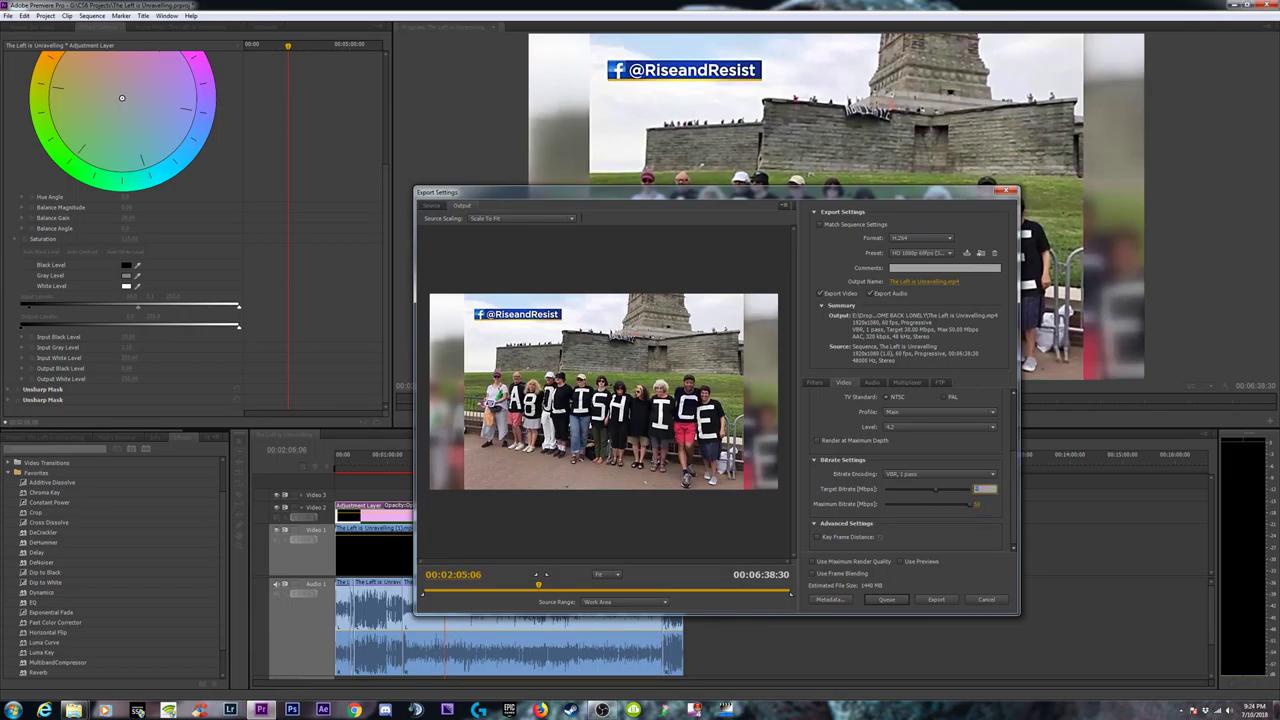
pyautogui.write('25')
pyautogui.press('Return')
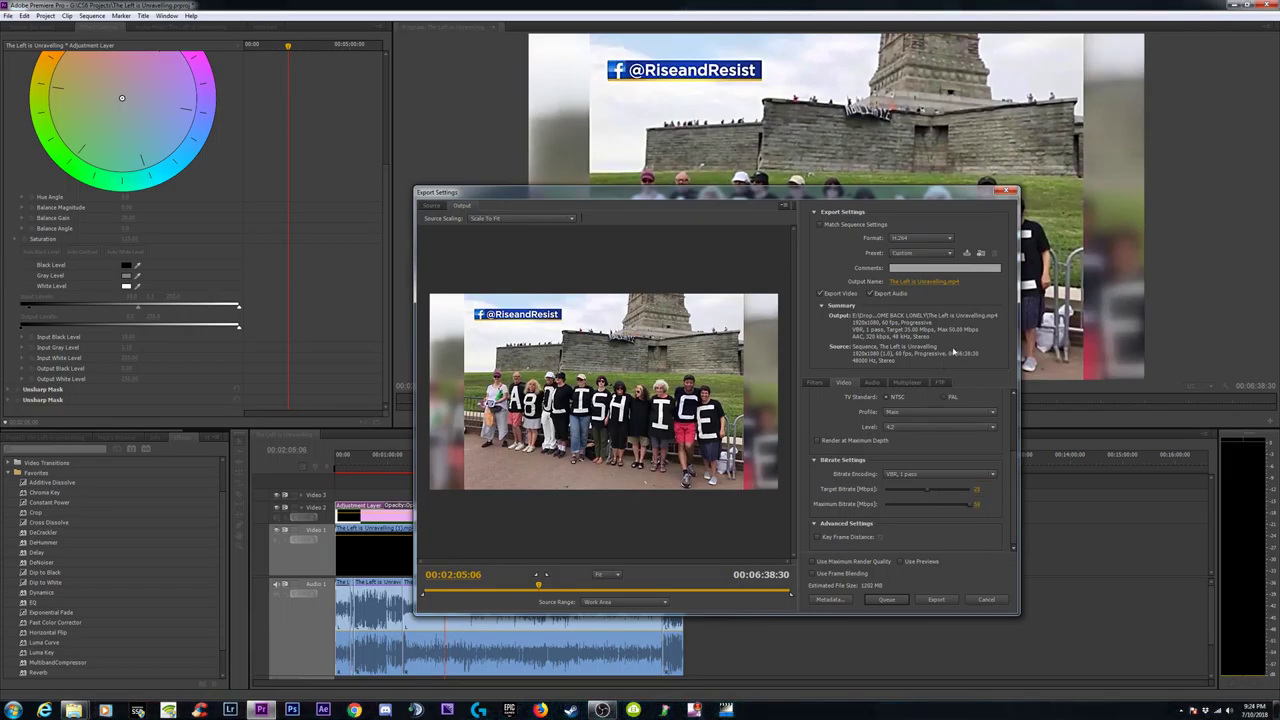
# Keep the audio bitrate at 320 kbps, return to the Video settings, and queue the export
pyautogui.click(872, 382)
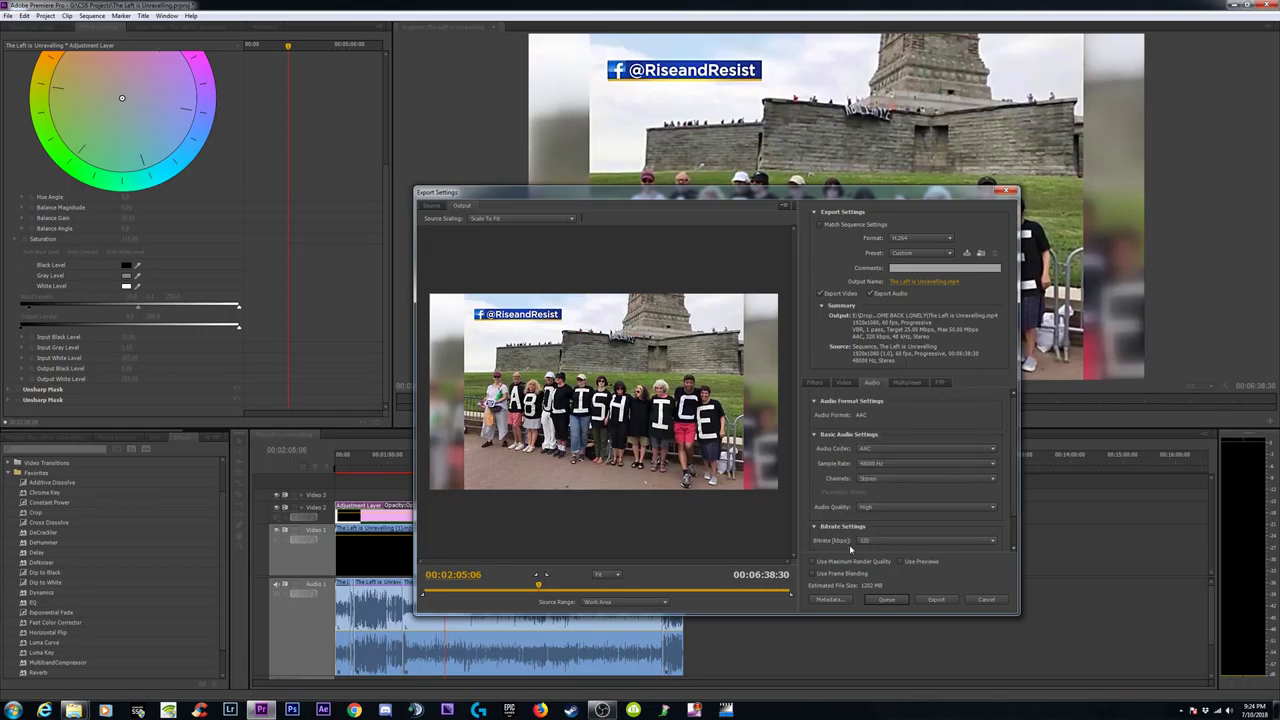
pyautogui.click(965, 541)
pyautogui.click(880, 534)
pyautogui.click(843, 382)
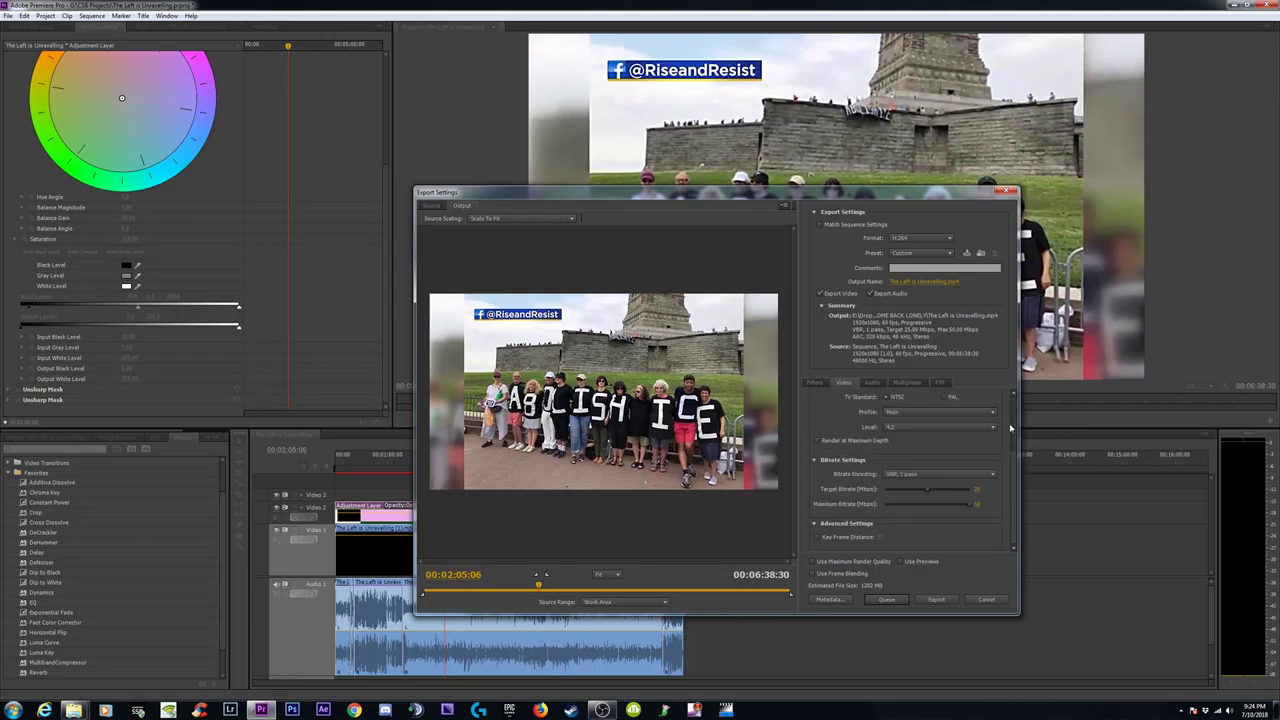
pyautogui.scroll(3, 990, 445)
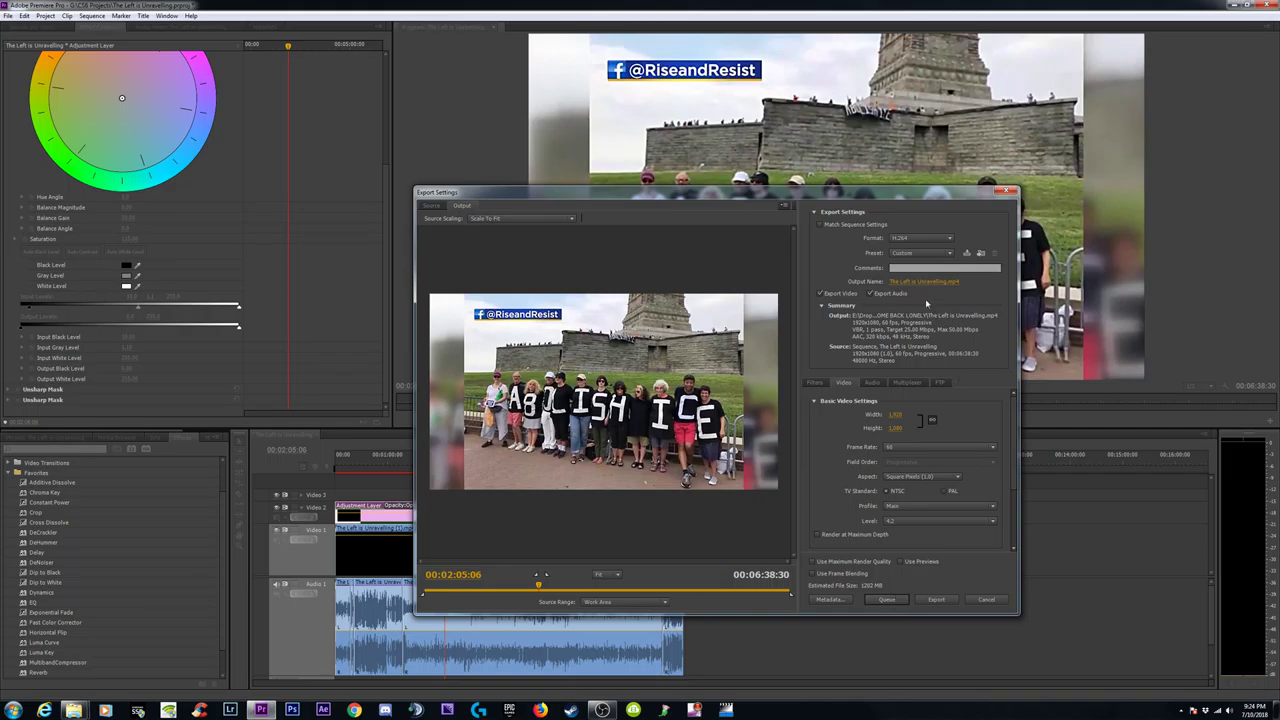
pyautogui.click(888, 599)
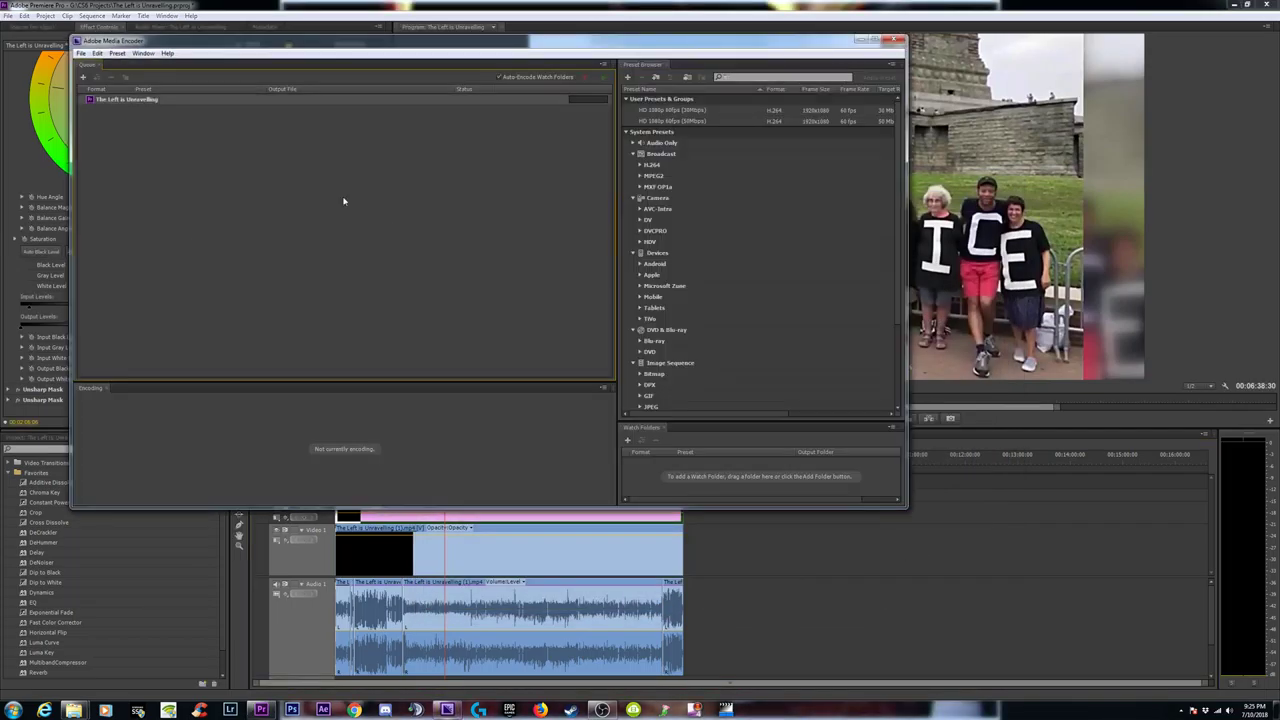
# Start the queued encode in Media Encoder, reposition and resize its window, then minimize it
pyautogui.moveTo(329, 46); pyautogui.dragTo(512, 131)
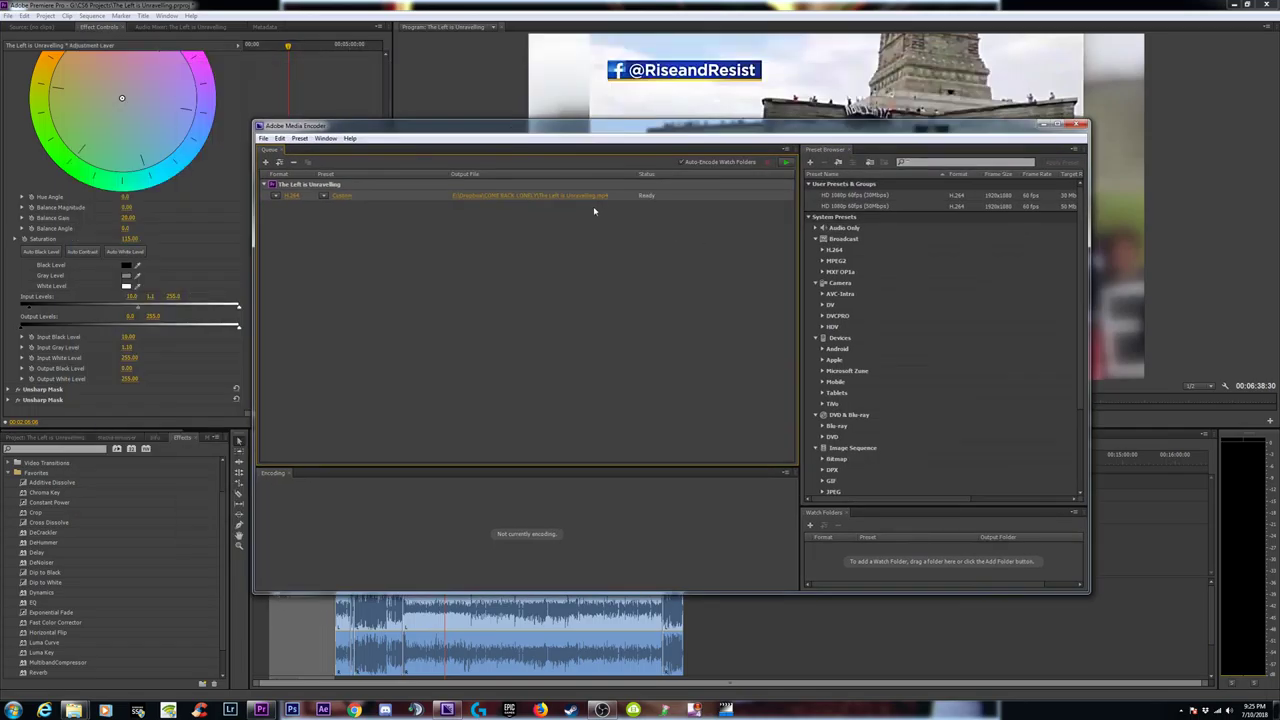
pyautogui.click(787, 161)
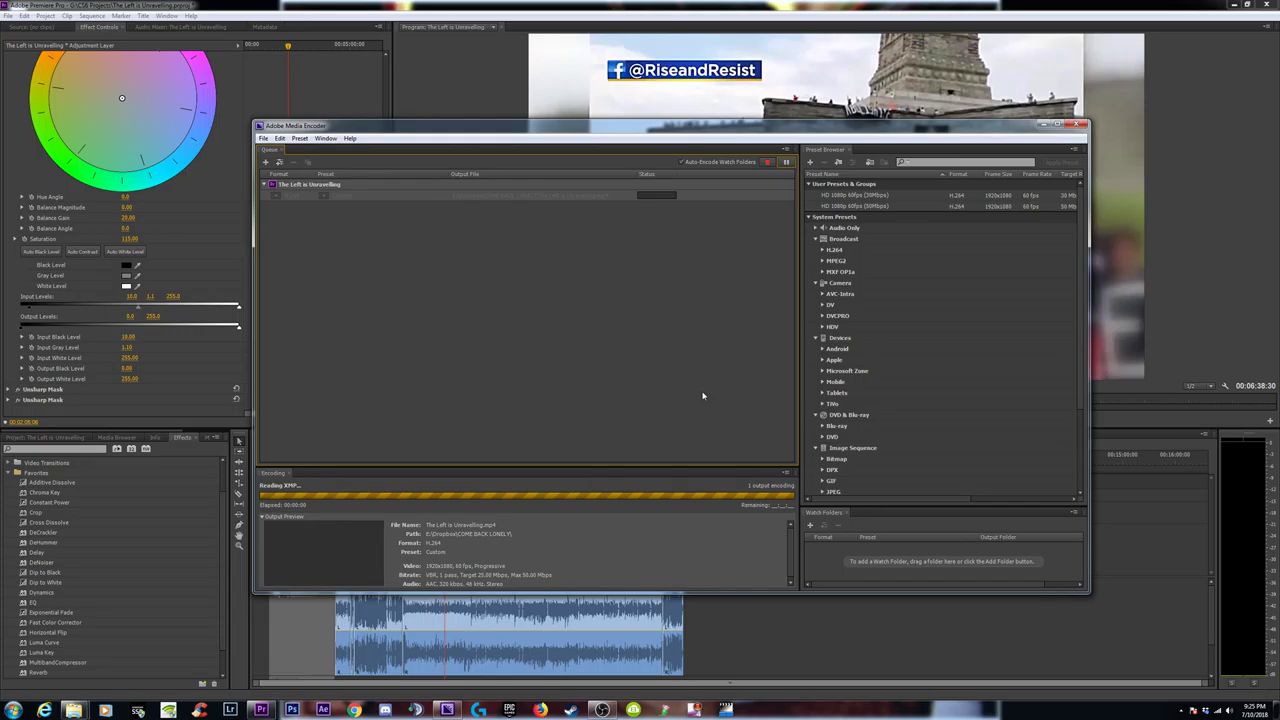
pyautogui.moveTo(540, 125); pyautogui.dragTo(562, 108)
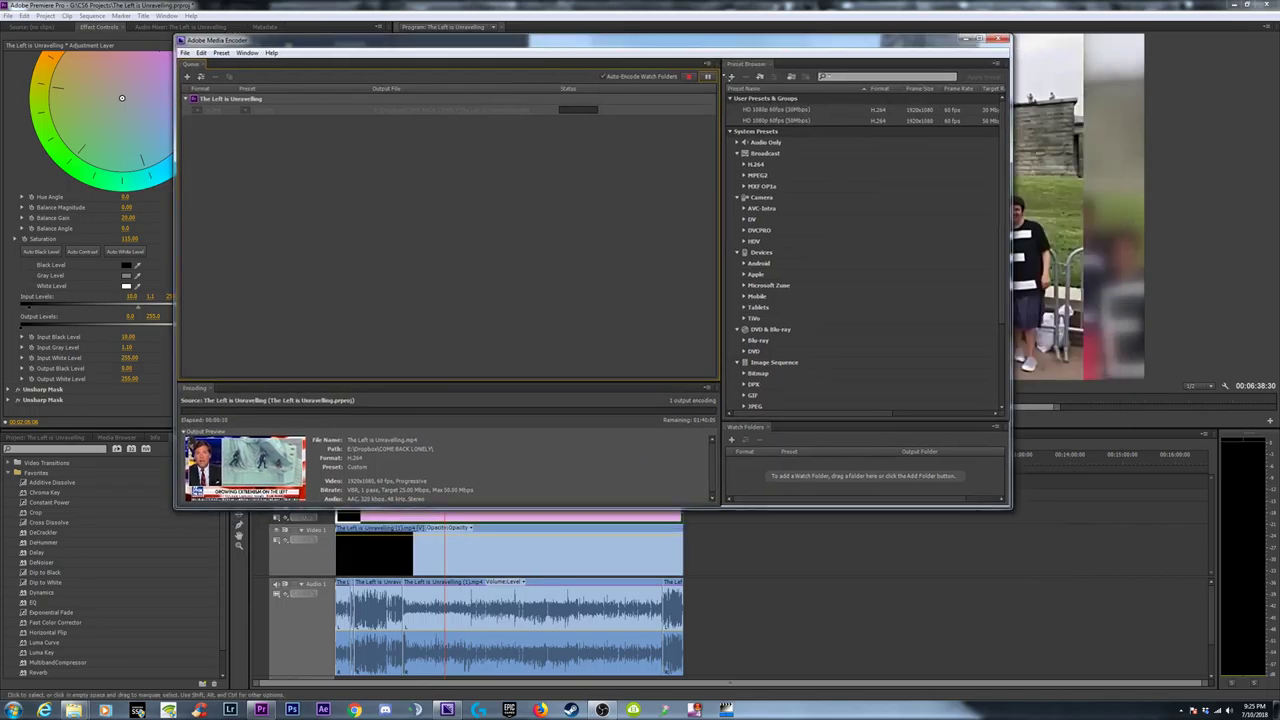
pyautogui.moveTo(1011, 507); pyautogui.dragTo(1040, 540)
pyautogui.click(737, 585)
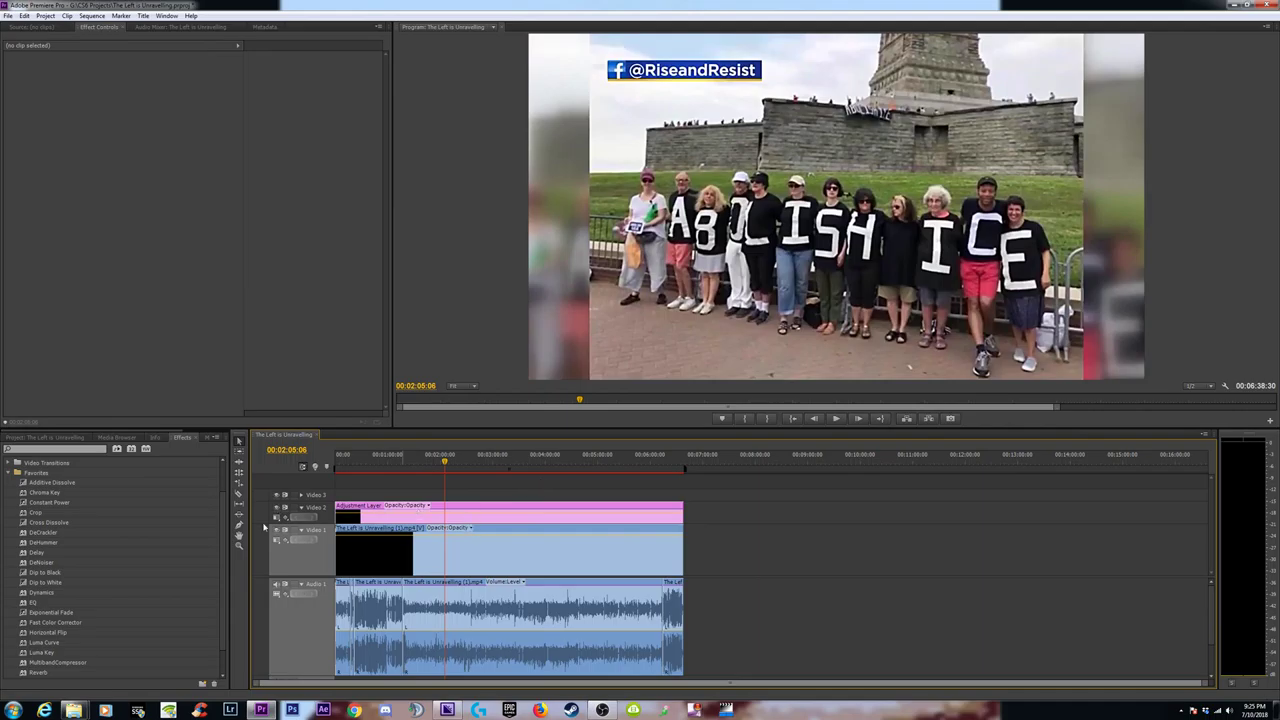
# Select the Adjustment Layer, toggle Video 2 off and on, and bring Media Encoder back in front
pyautogui.click(478, 511)
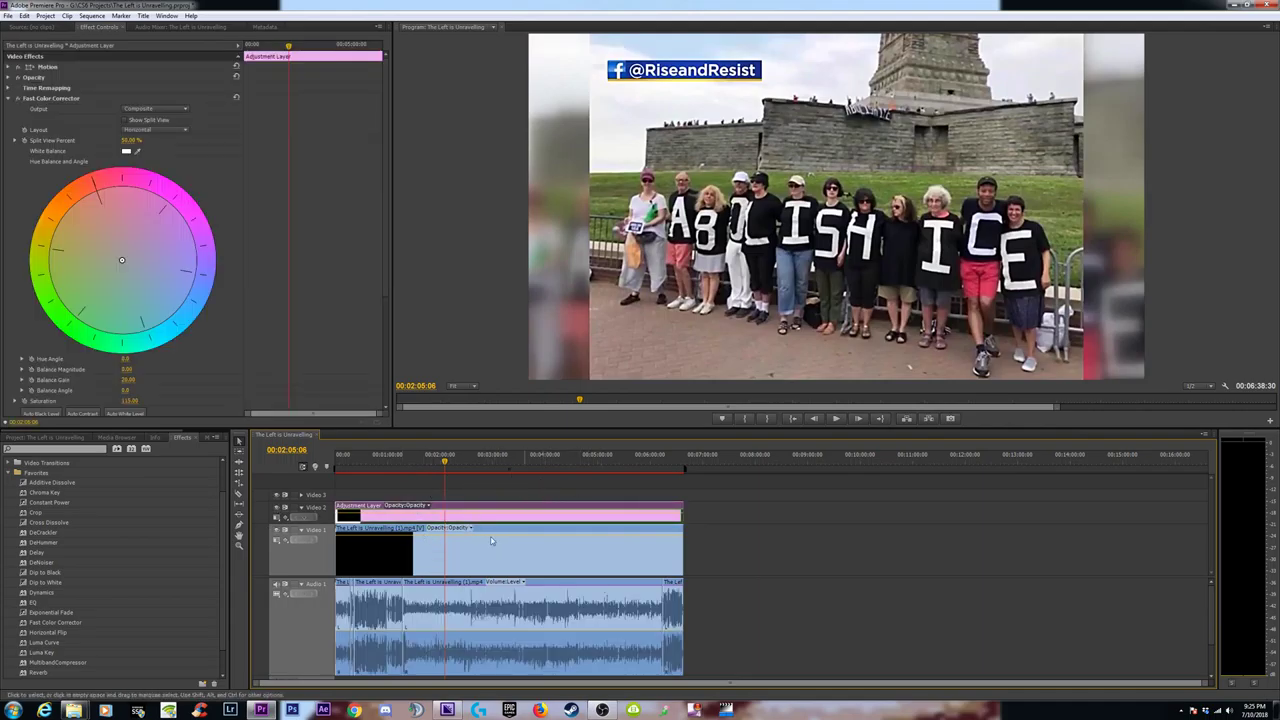
pyautogui.click(277, 509)
pyautogui.click(277, 510)
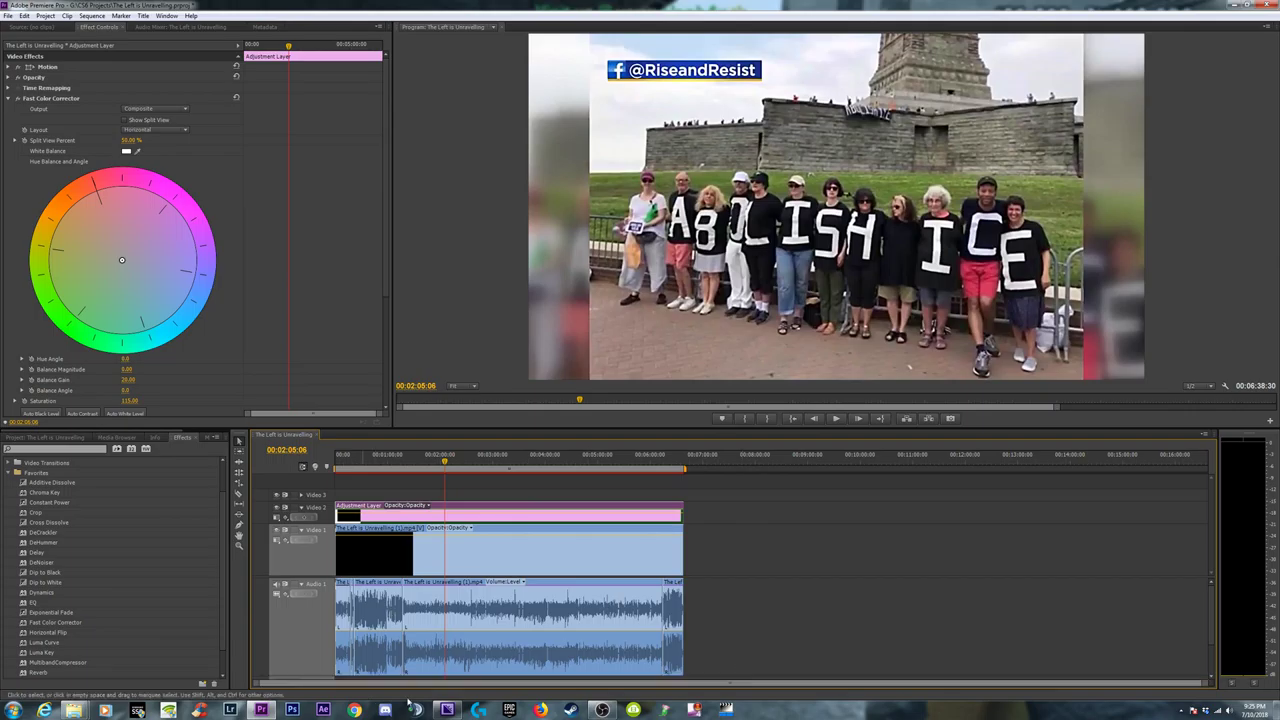
pyautogui.click(447, 710)
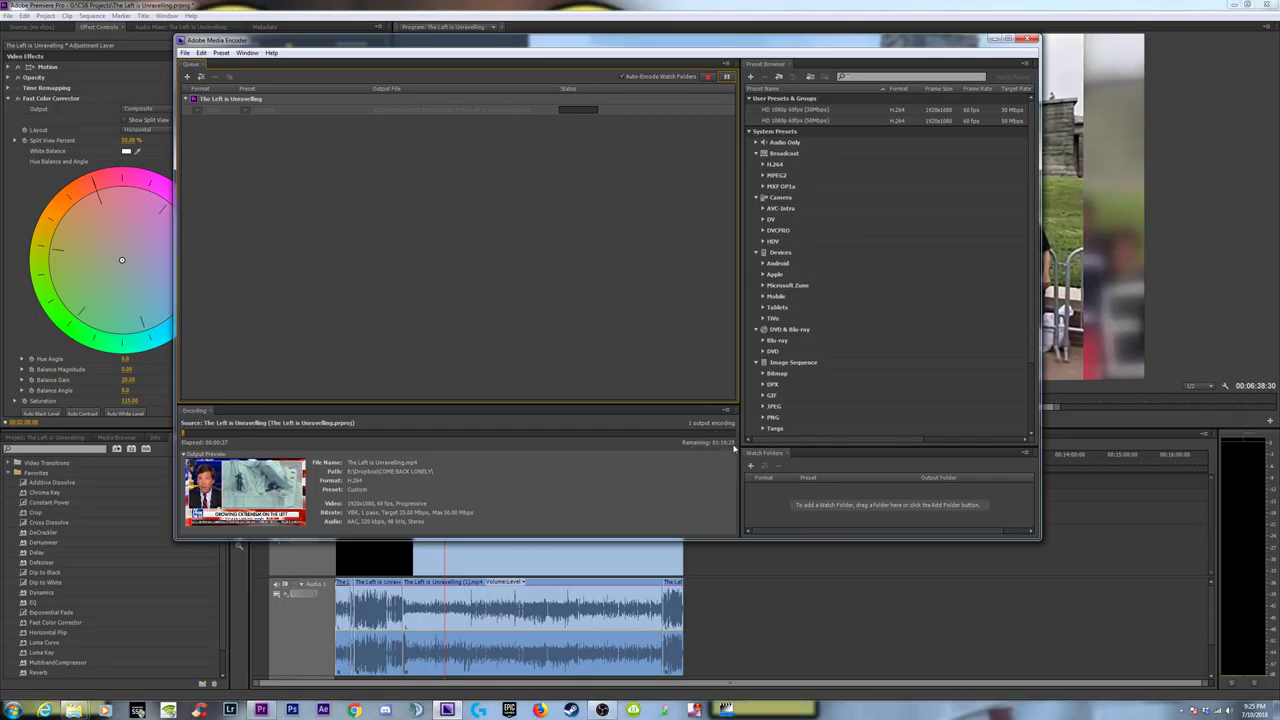
# Check the encode's progress between returns to Premiere Pro, then bring OBS Studio forward
pyautogui.click(739, 553)
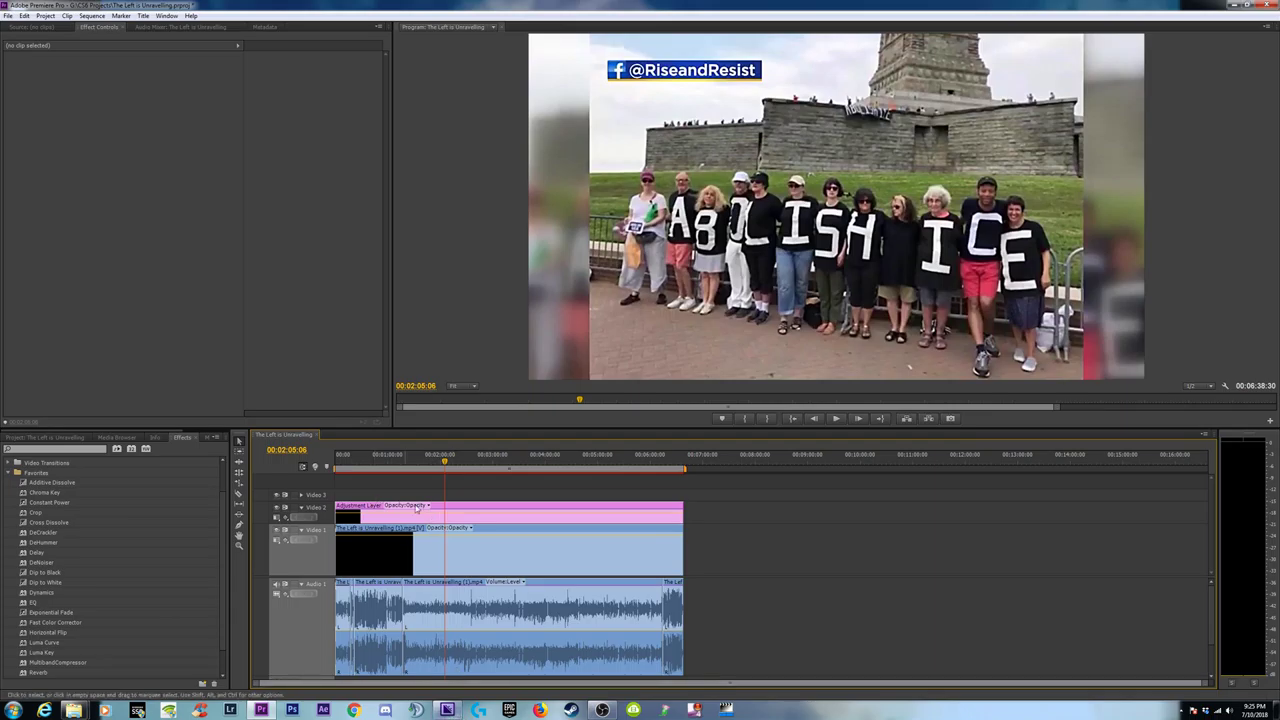
pyautogui.click(447, 710)
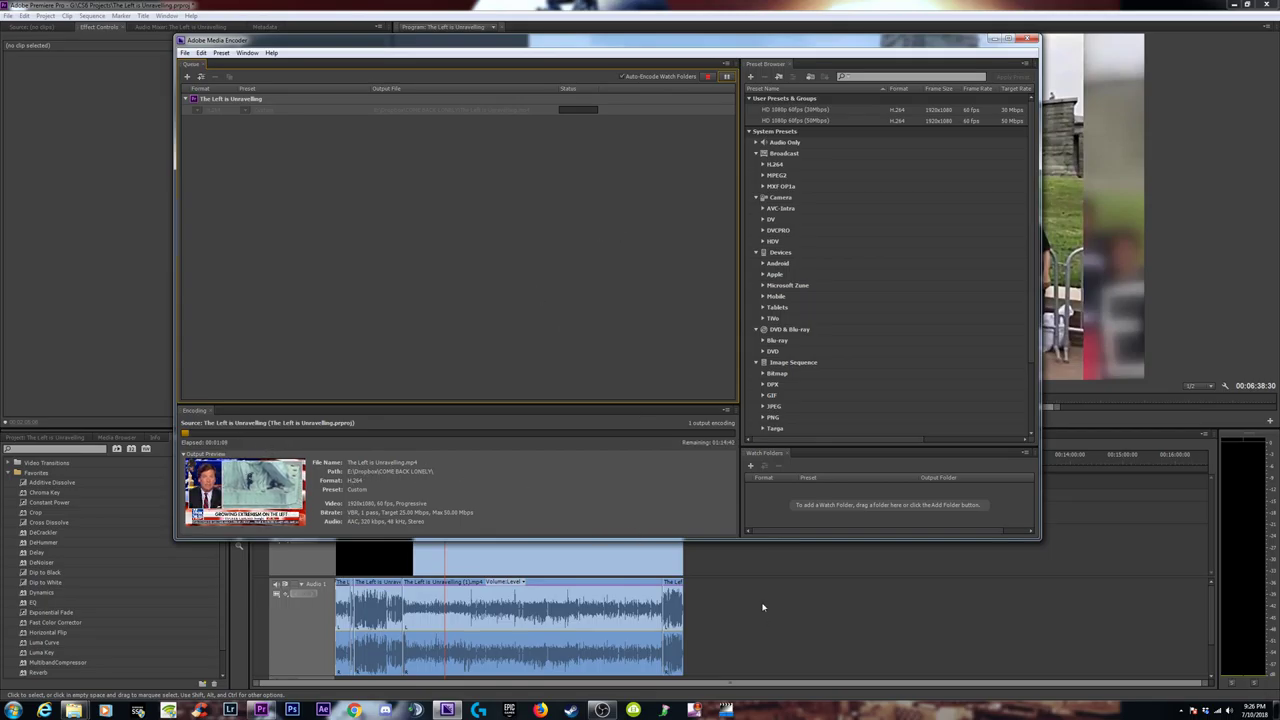
pyautogui.click(764, 572)
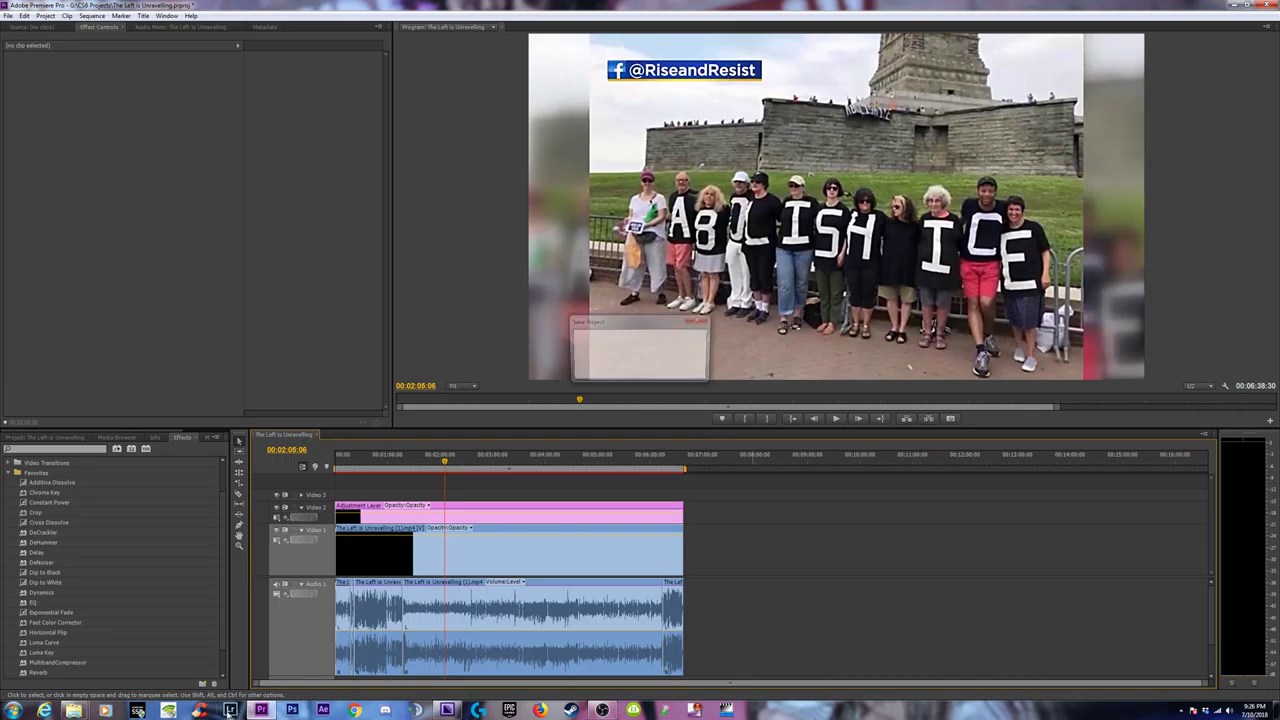
pyautogui.click(602, 710)
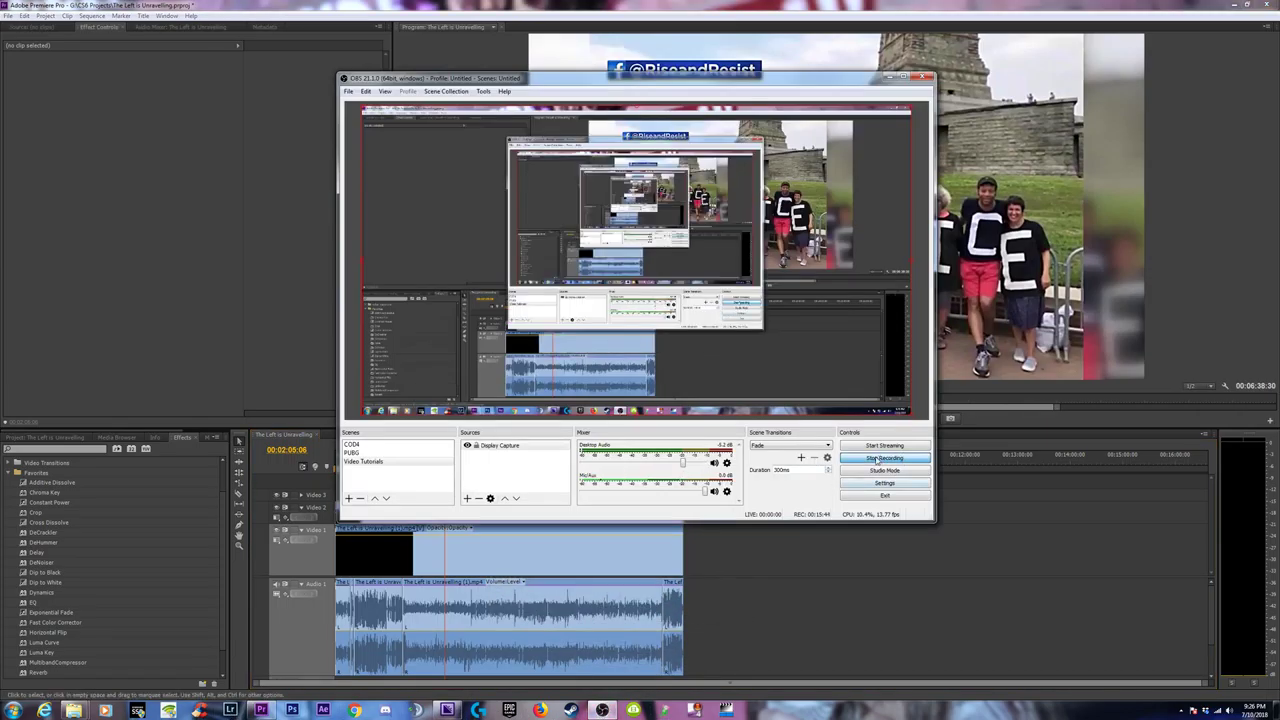